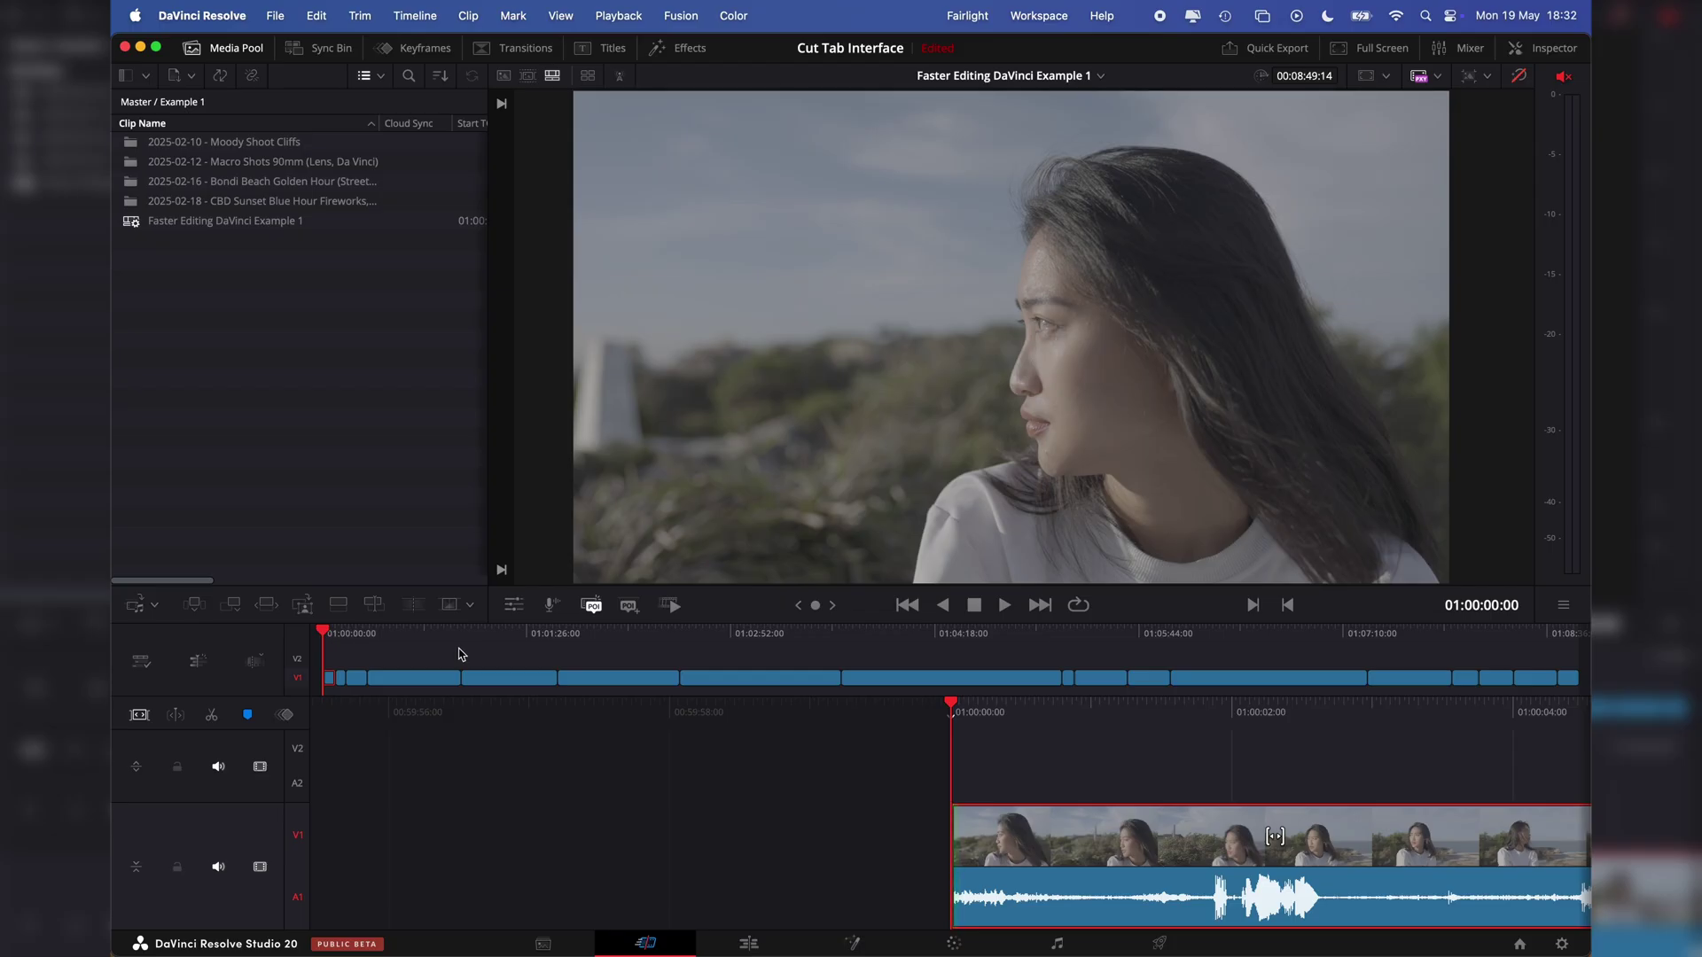
- Open Keyboard Customization, keep the custom preset, and review its save, import, export and delete options
{"action": "key", "text": "v"}
{"action": "key", "text": "super+alt+k"}
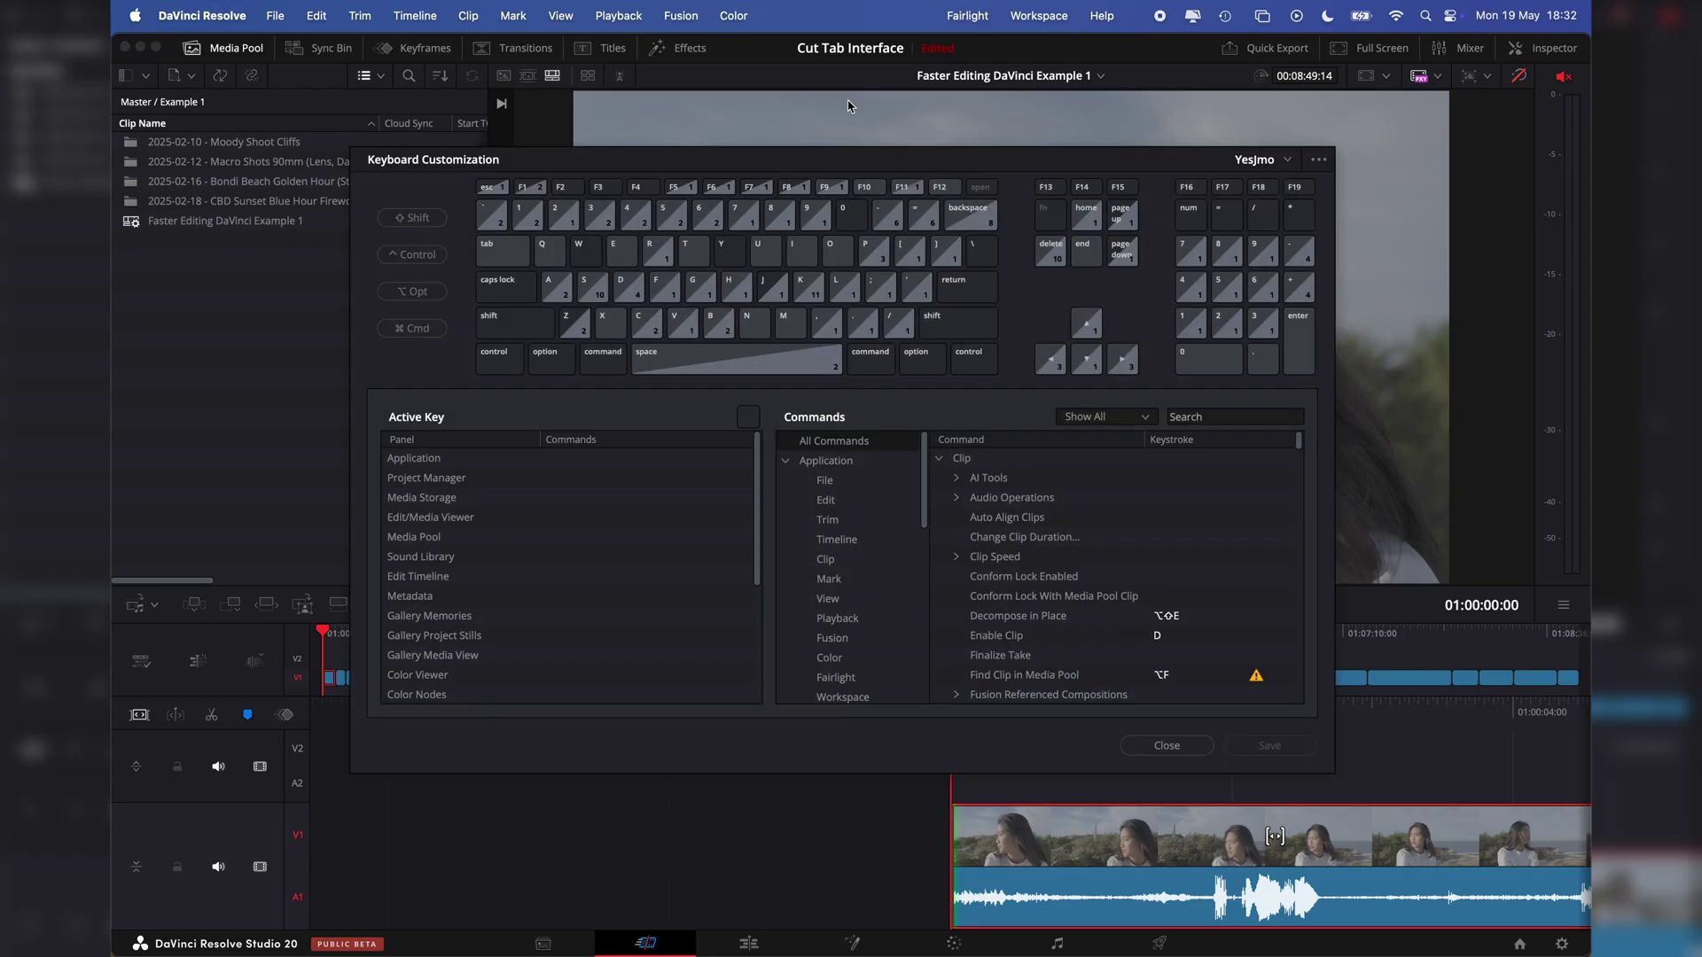
{"action": "left_click", "coordinate": [1195, 749]}
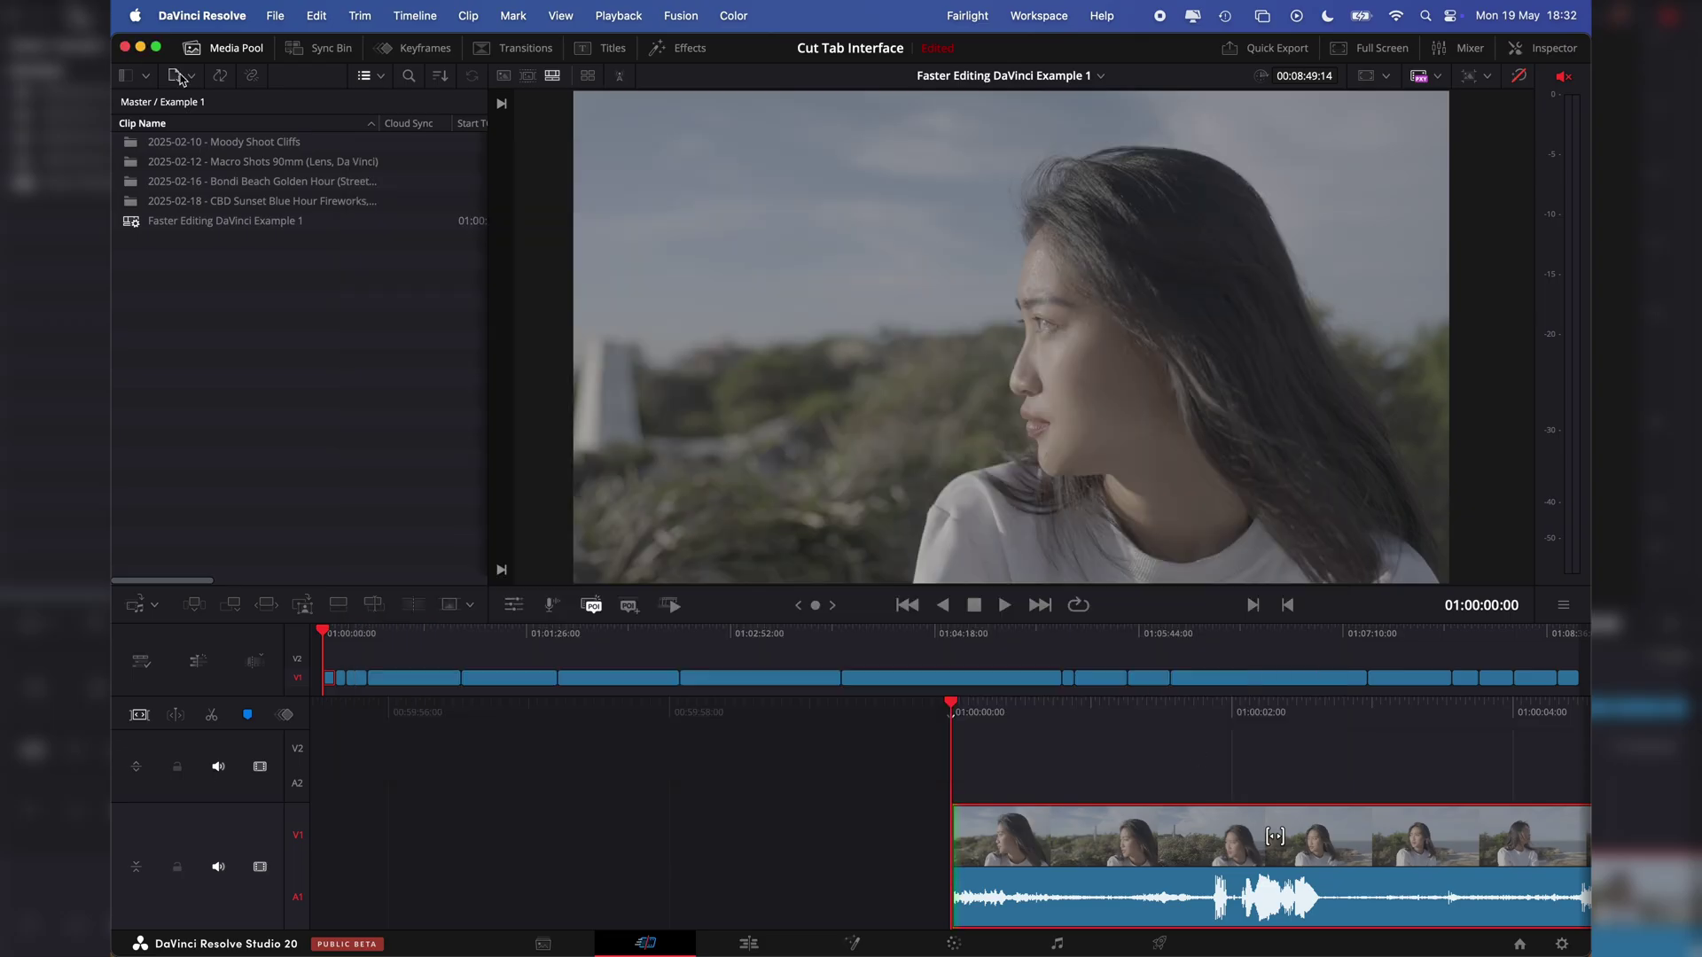
{"action": "left_click", "coordinate": [176, 13]}
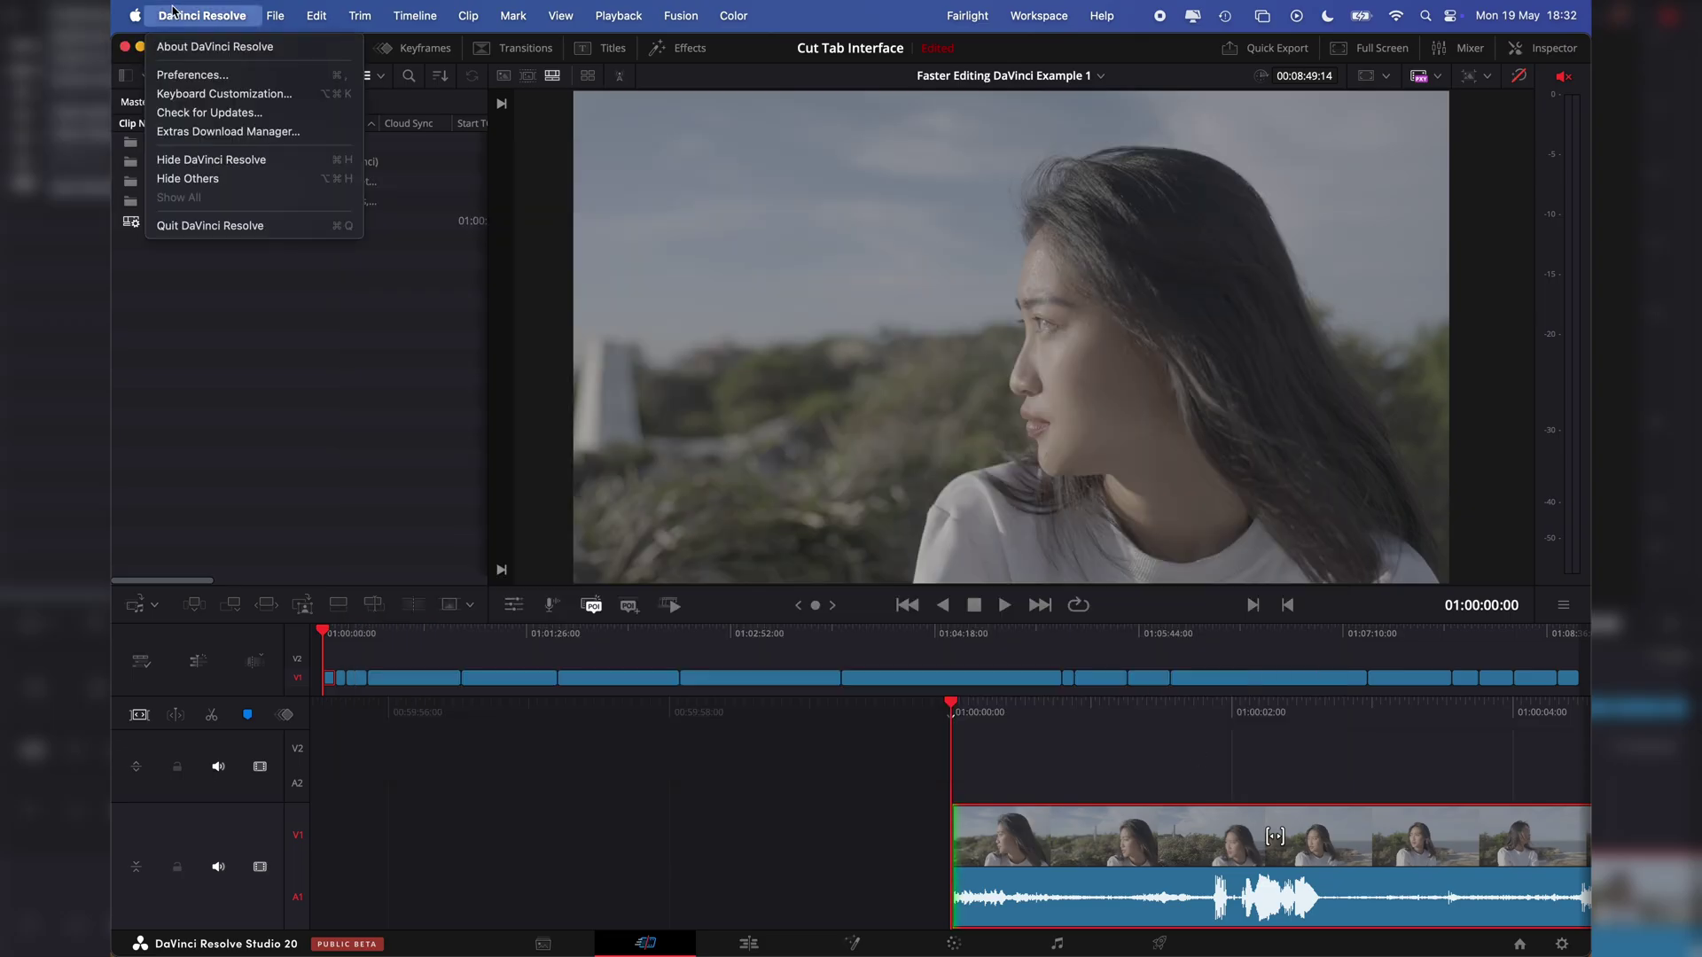
{"action": "left_click", "coordinate": [221, 96]}
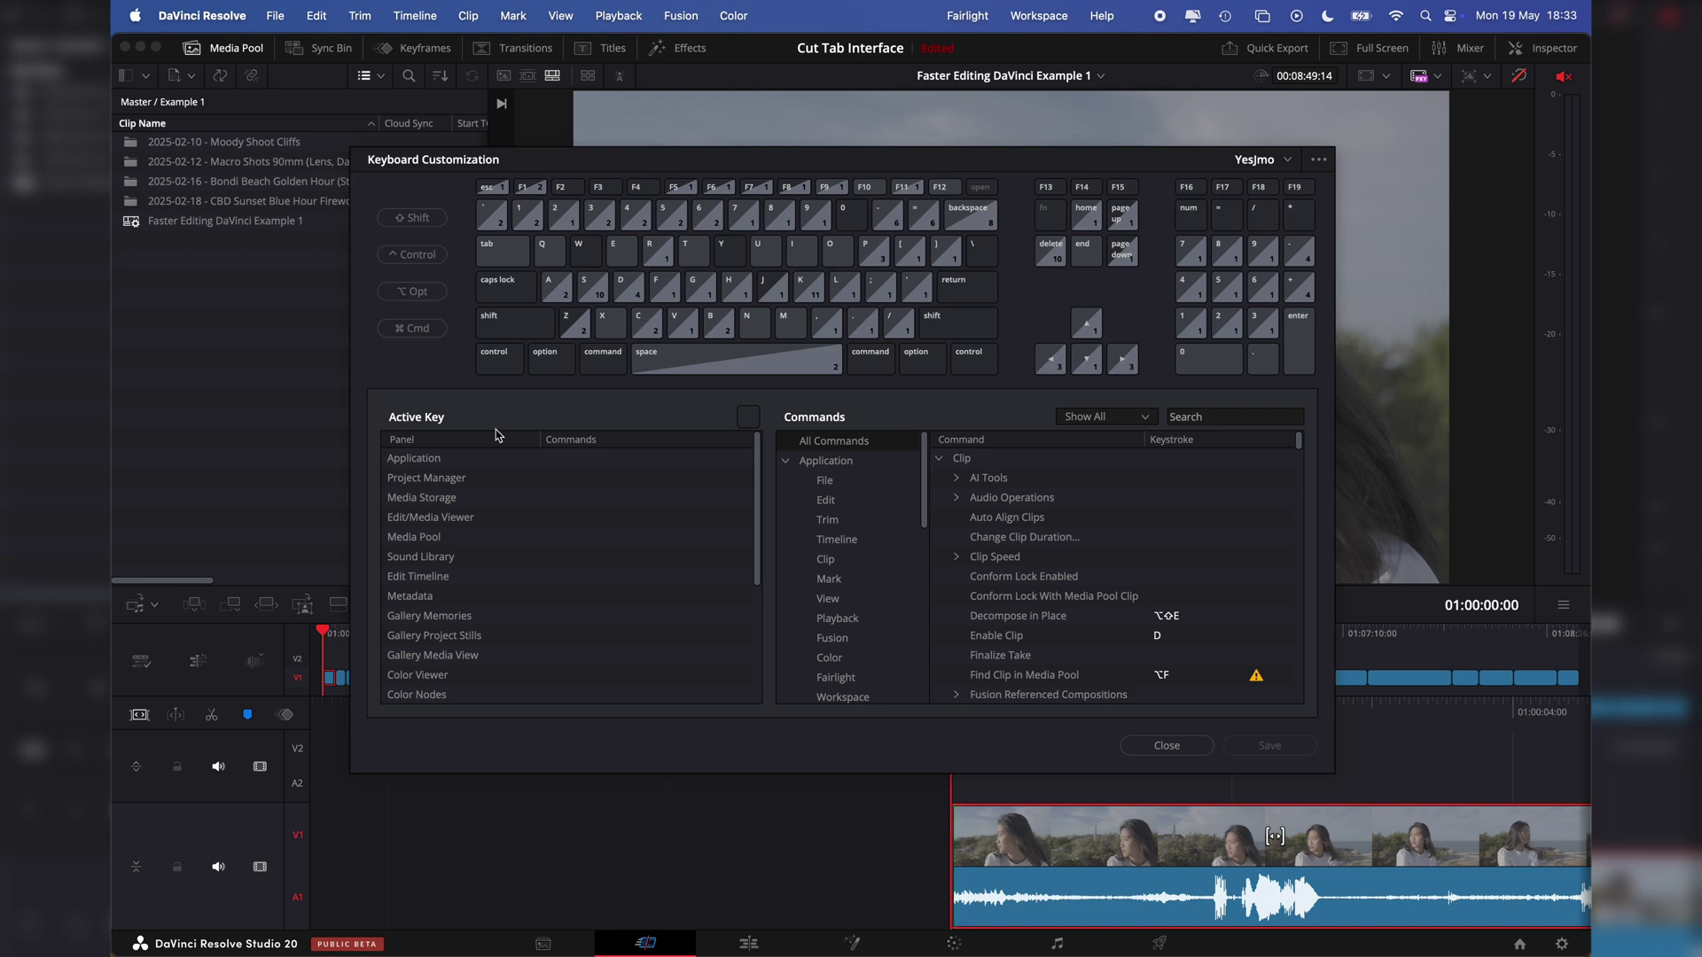
{"action": "left_click", "coordinate": [1289, 163]}
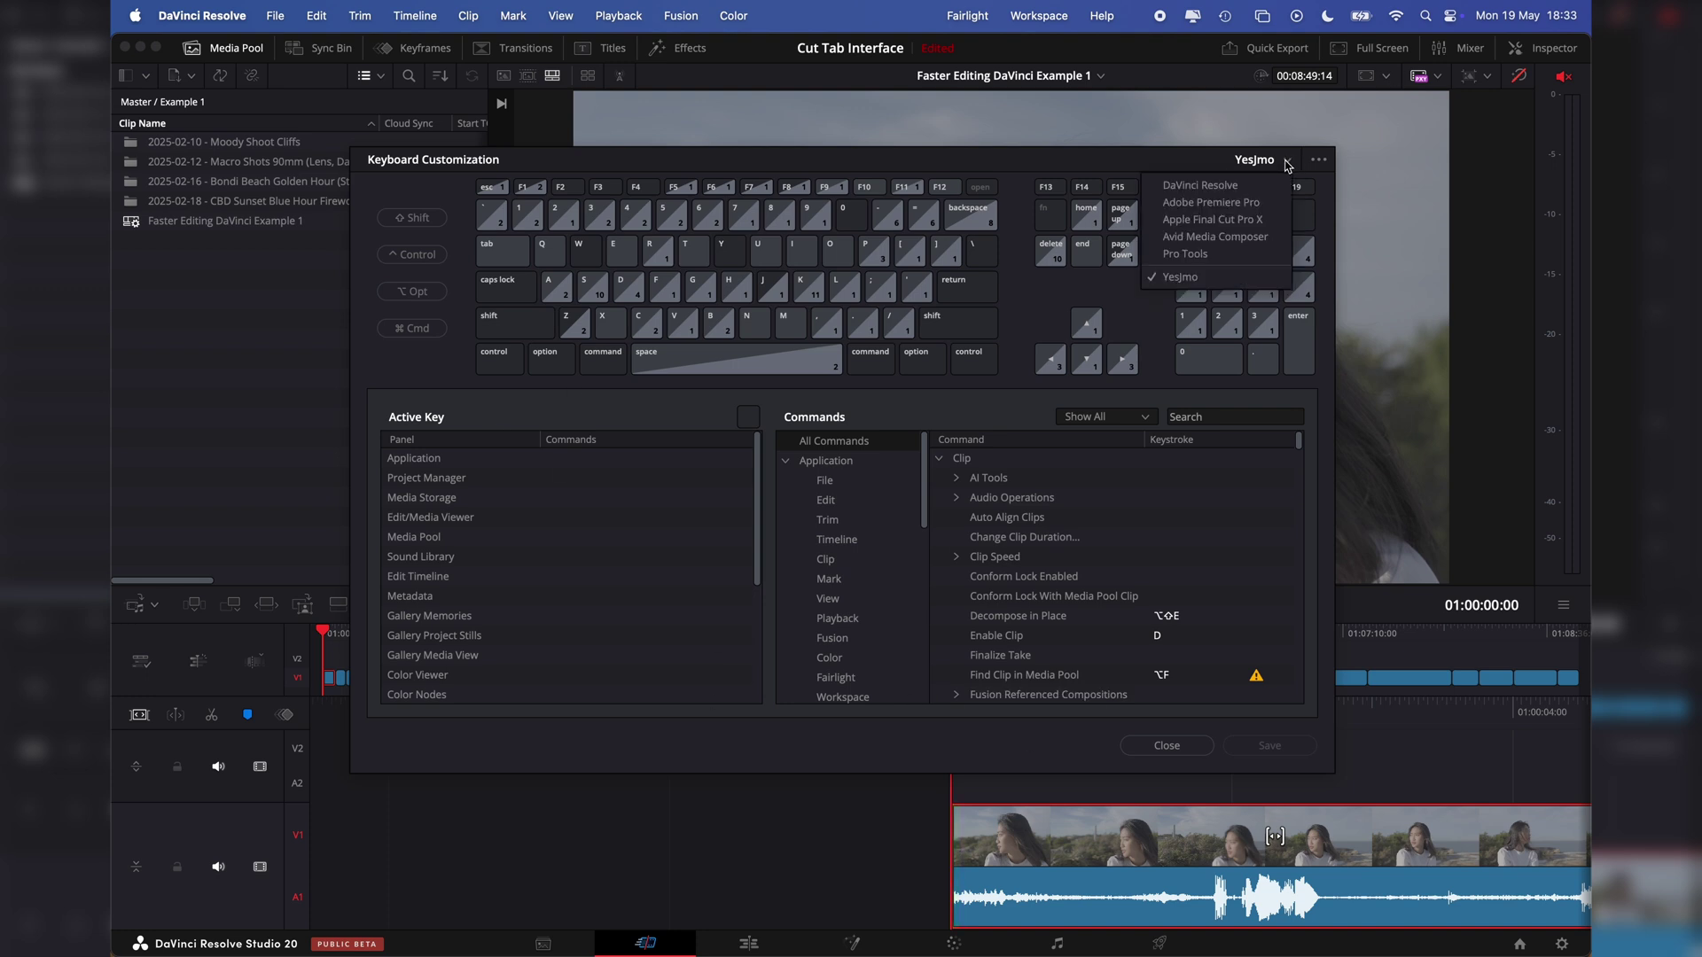
{"action": "left_click", "coordinate": [1287, 164]}
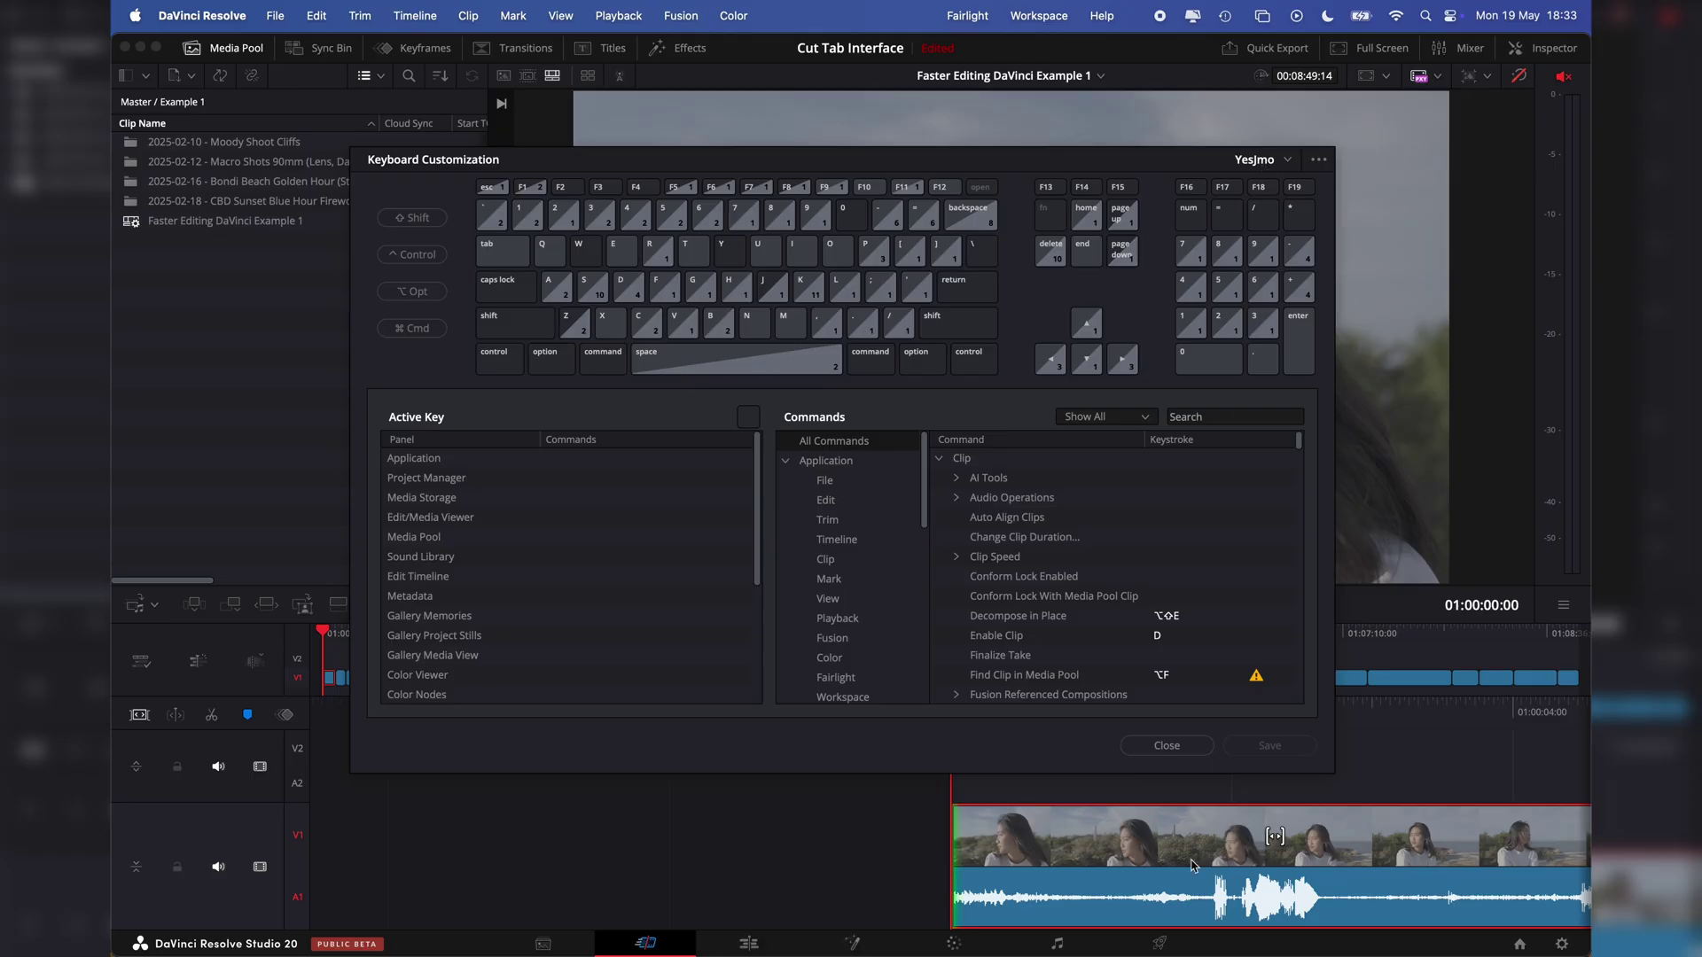
{"action": "left_click", "coordinate": [1318, 162]}
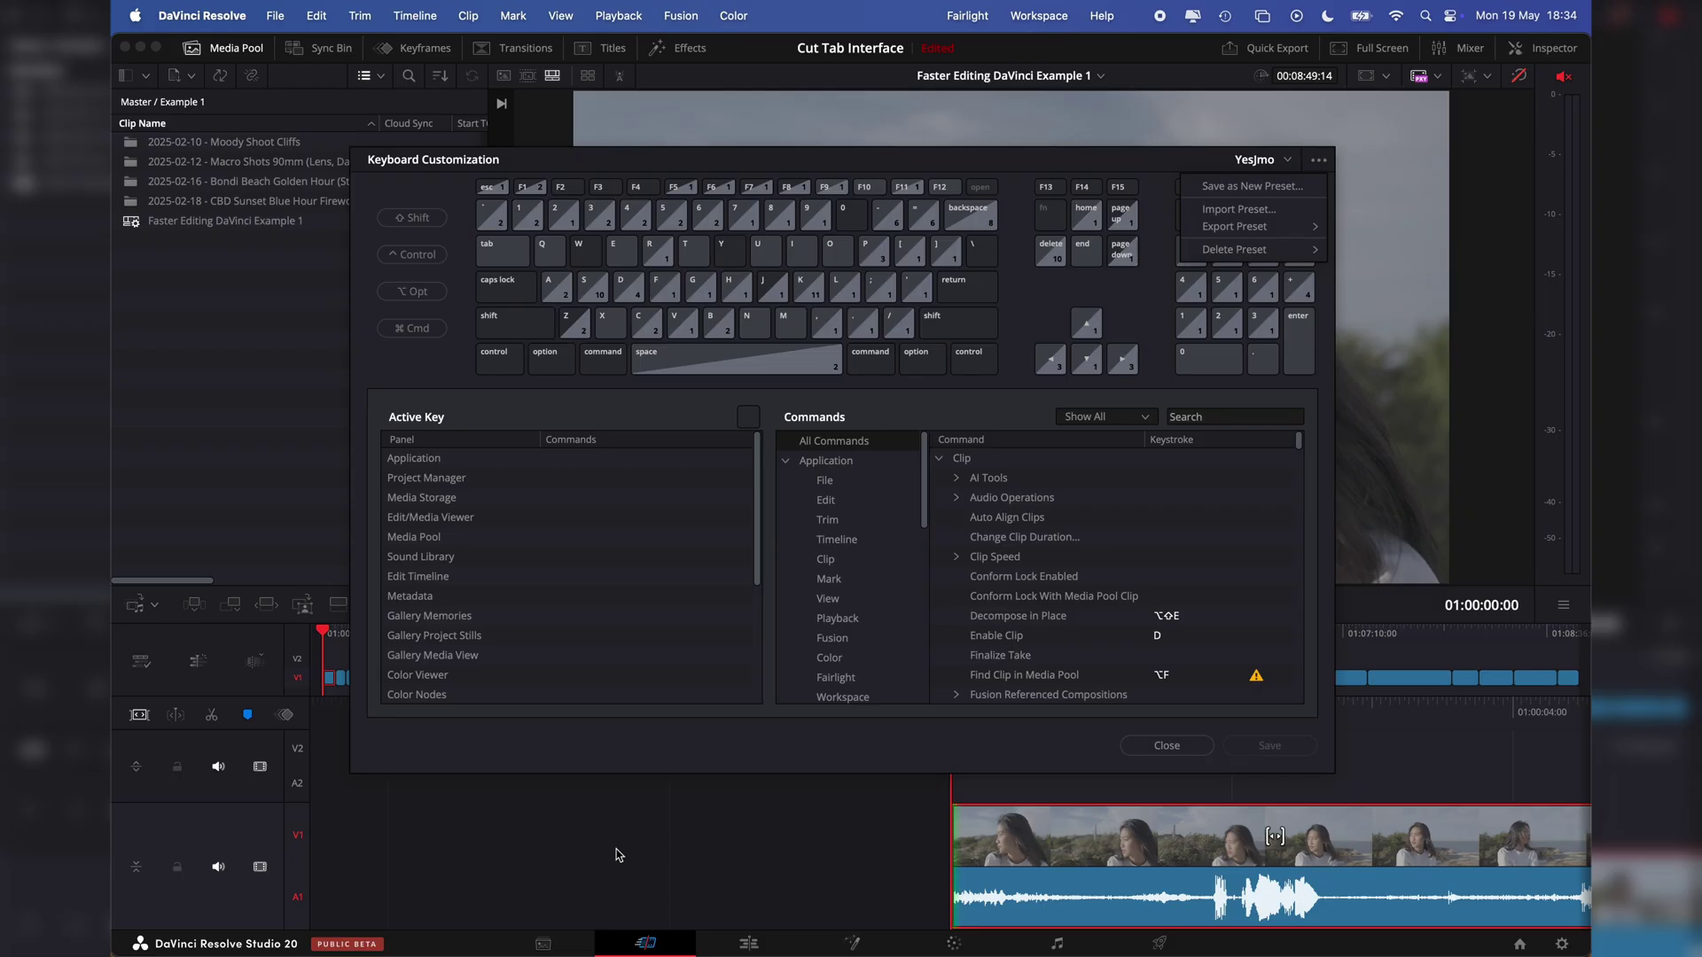
- Check the current bindings of keys 1 and 3 and locate Play Reverse under Playback
{"action": "left_click", "coordinate": [699, 578]}
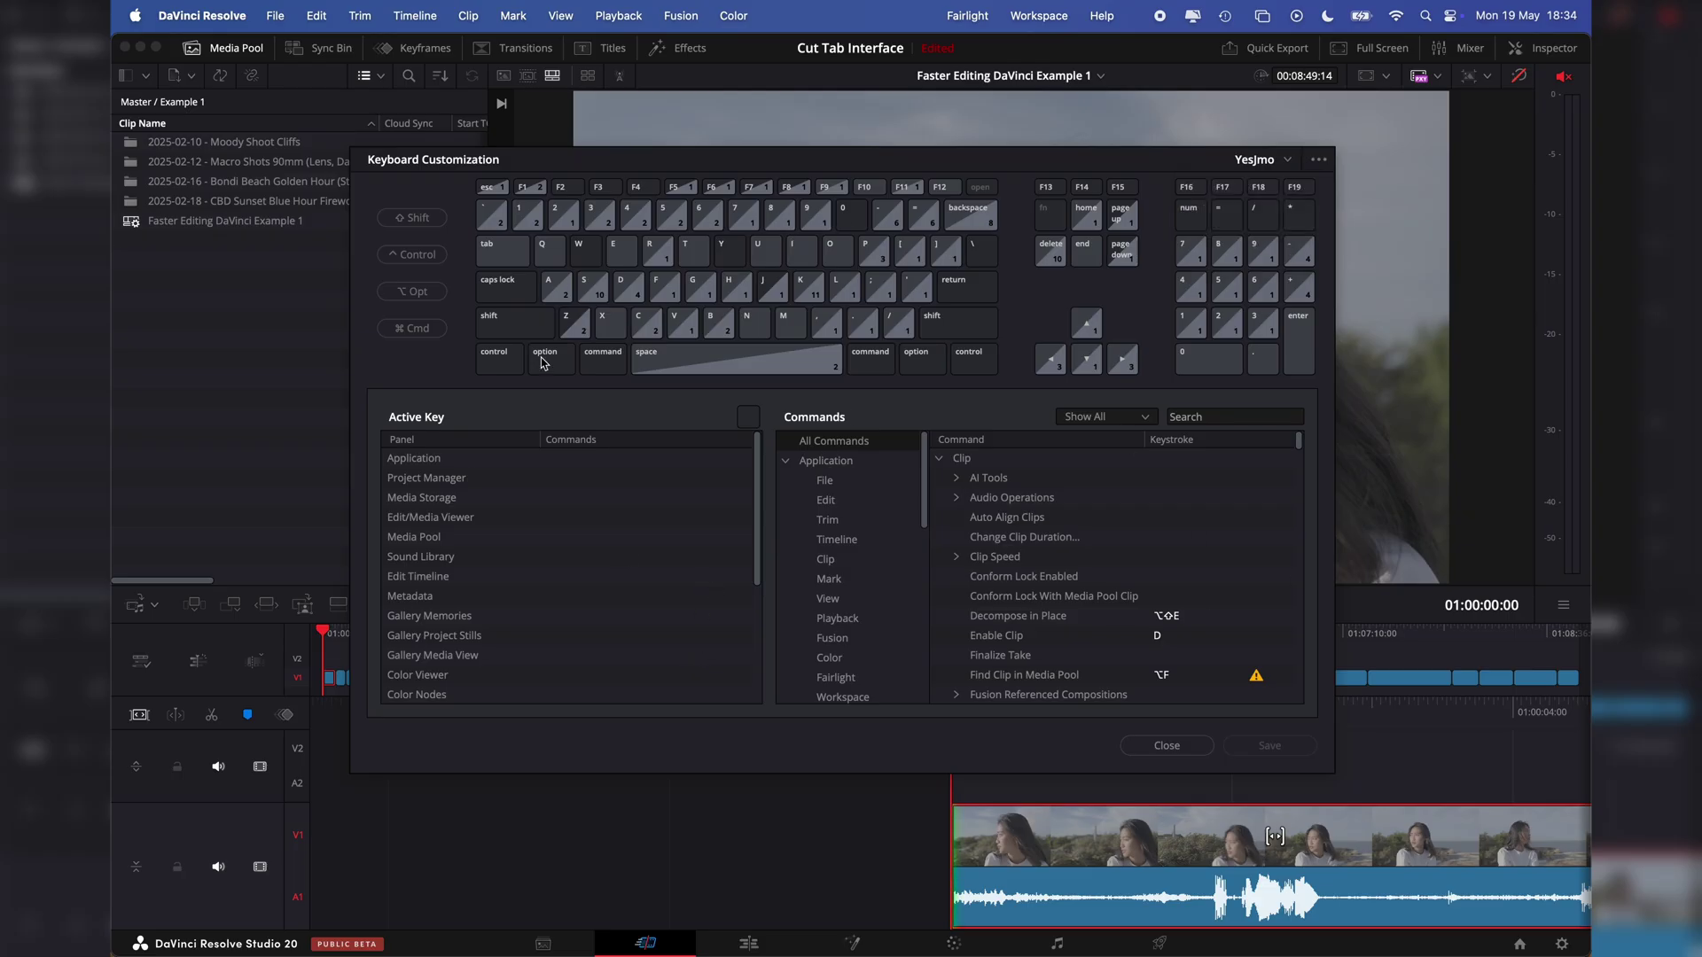
{"action": "left_click", "coordinate": [529, 229]}
{"action": "left_click", "coordinate": [564, 218]}
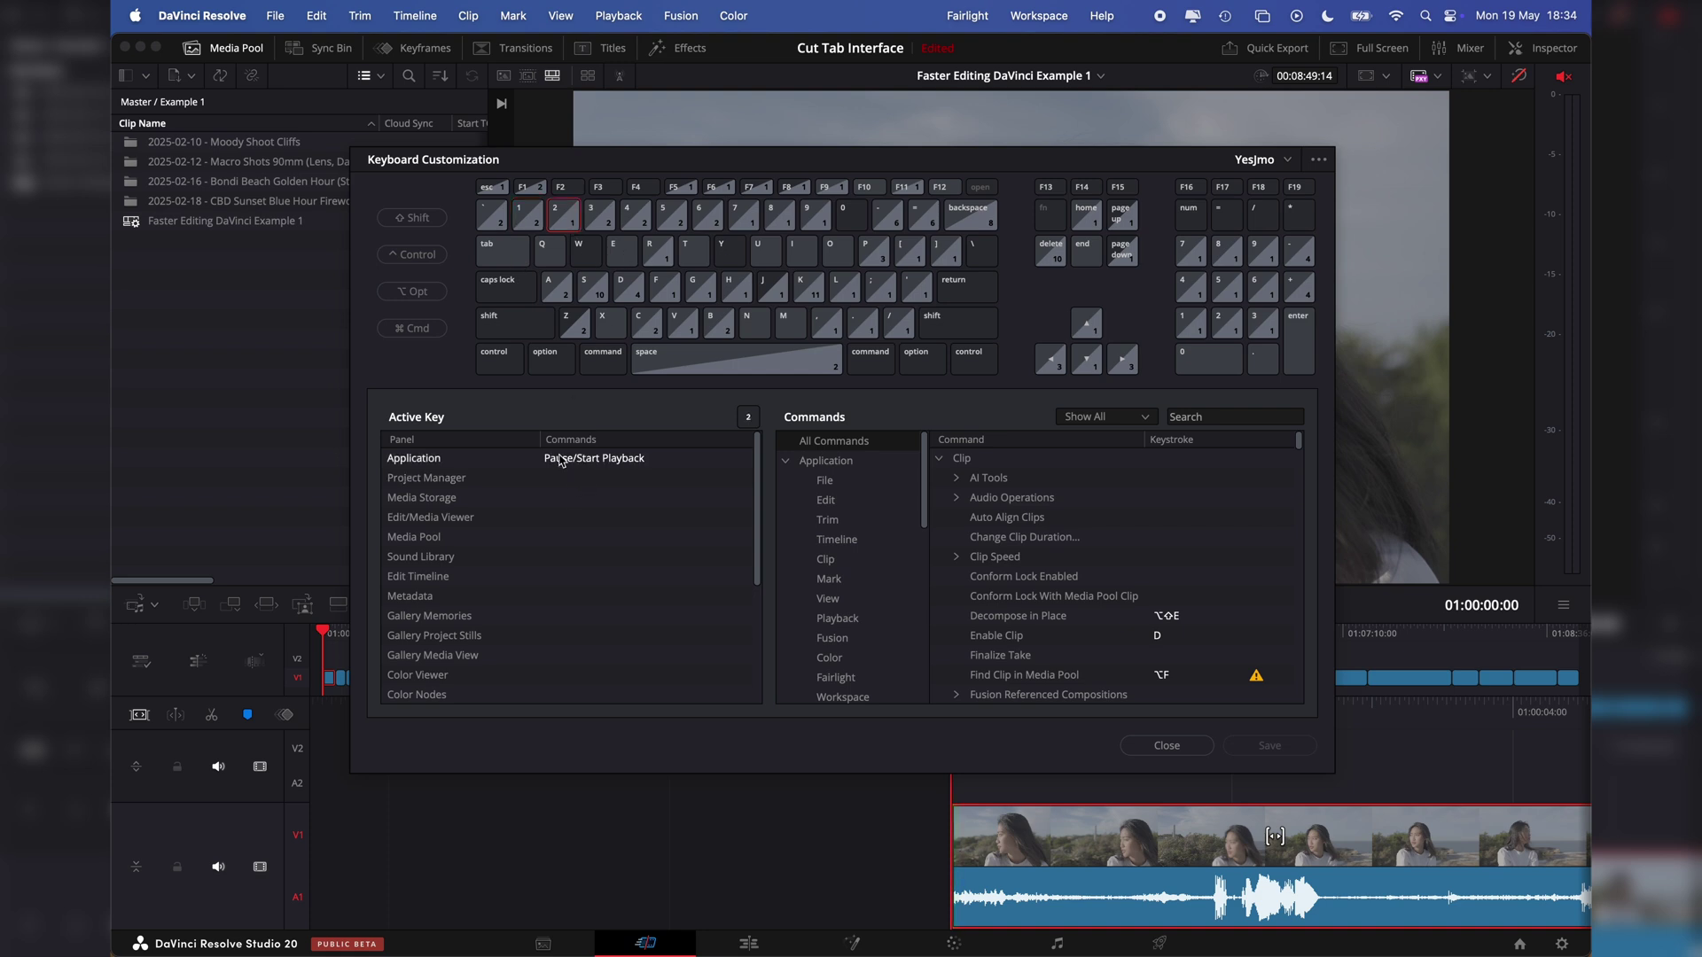
{"action": "left_click", "coordinate": [598, 232]}
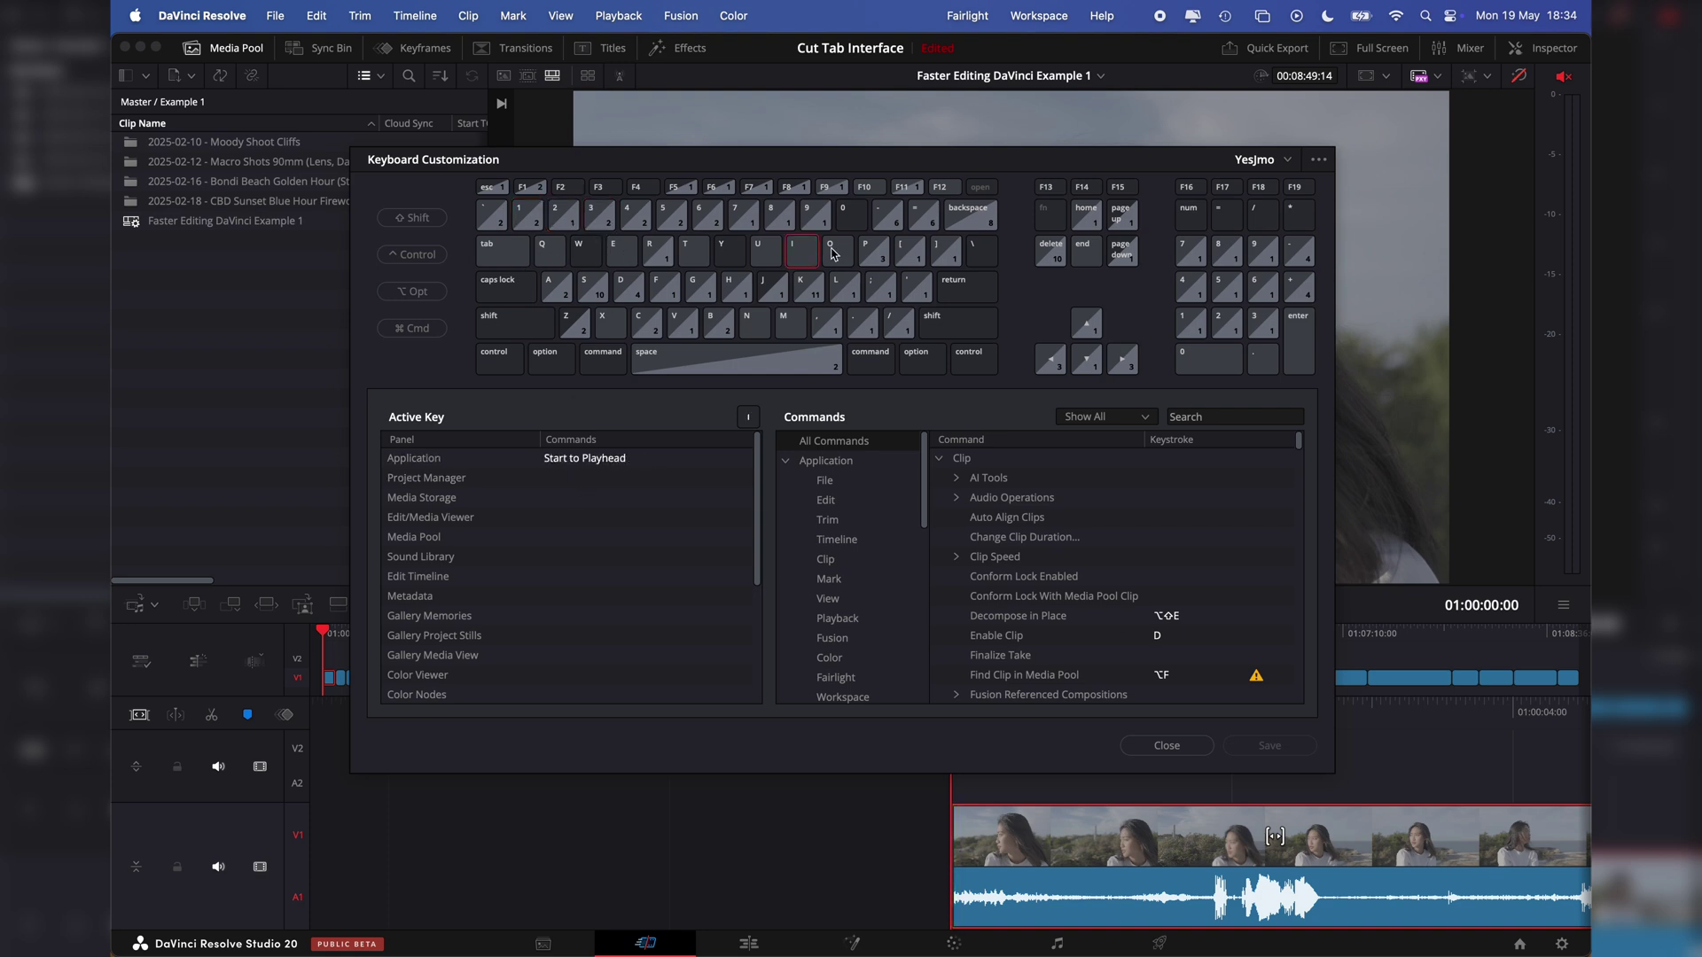
{"action": "left_click", "coordinate": [536, 218]}
{"action": "left_click", "coordinate": [575, 459]}
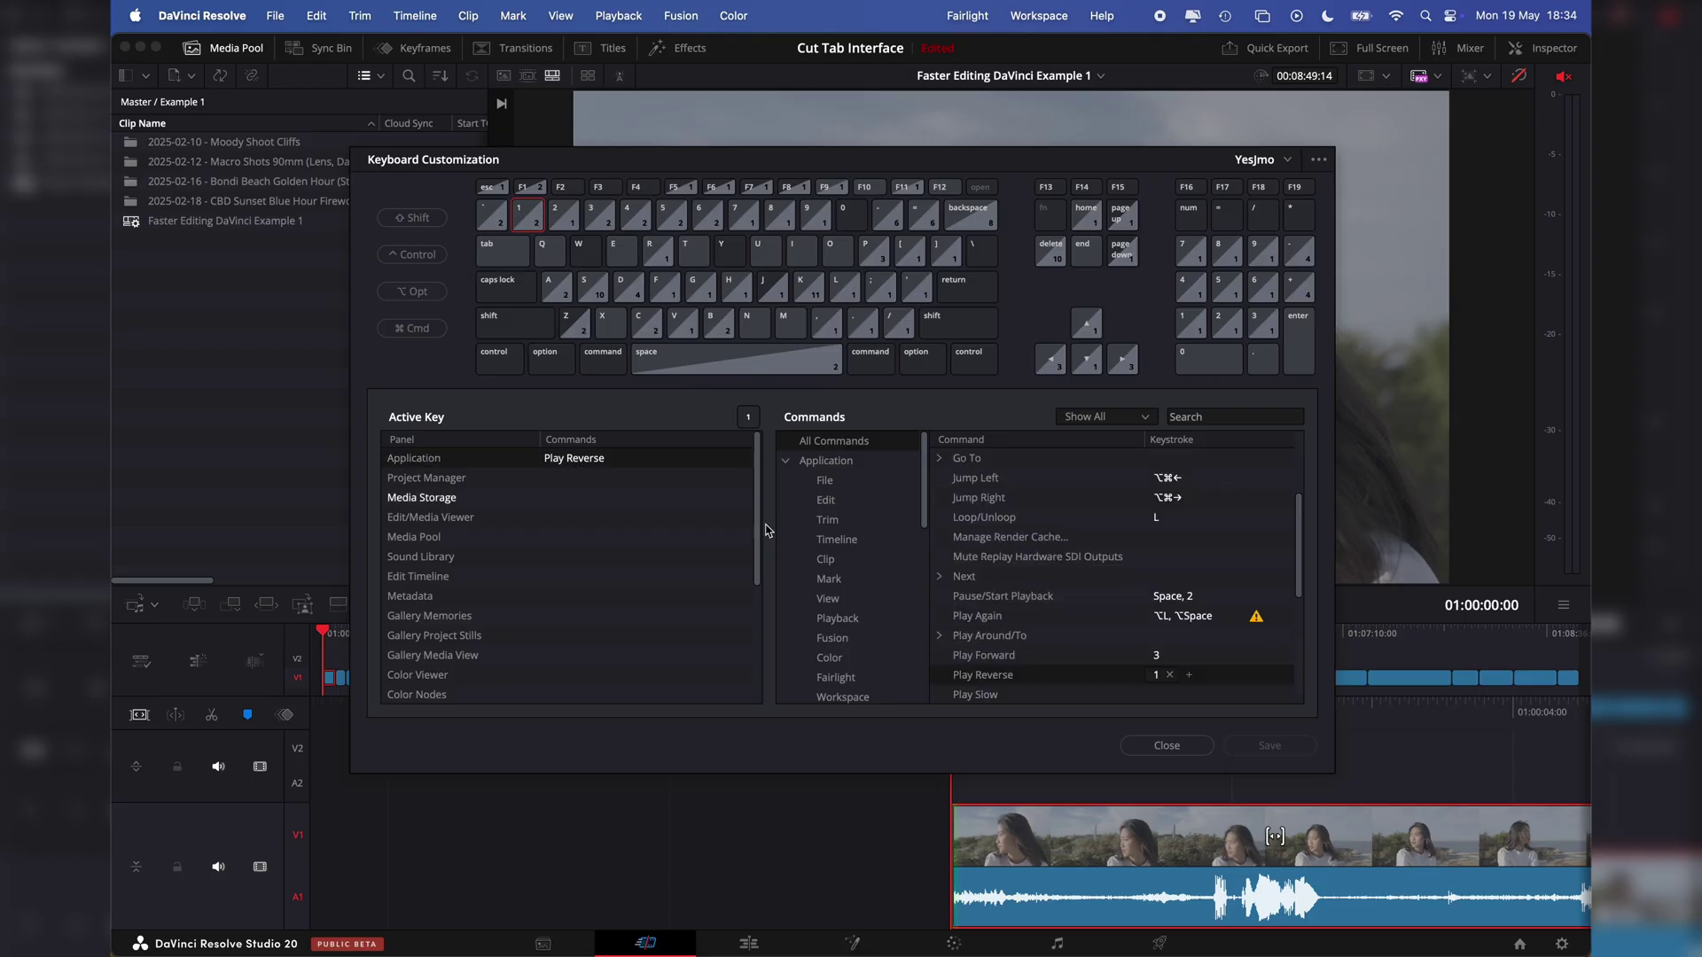
{"action": "scroll", "coordinate": [1301, 557], "scroll_direction": "down", "scroll_amount": 2}
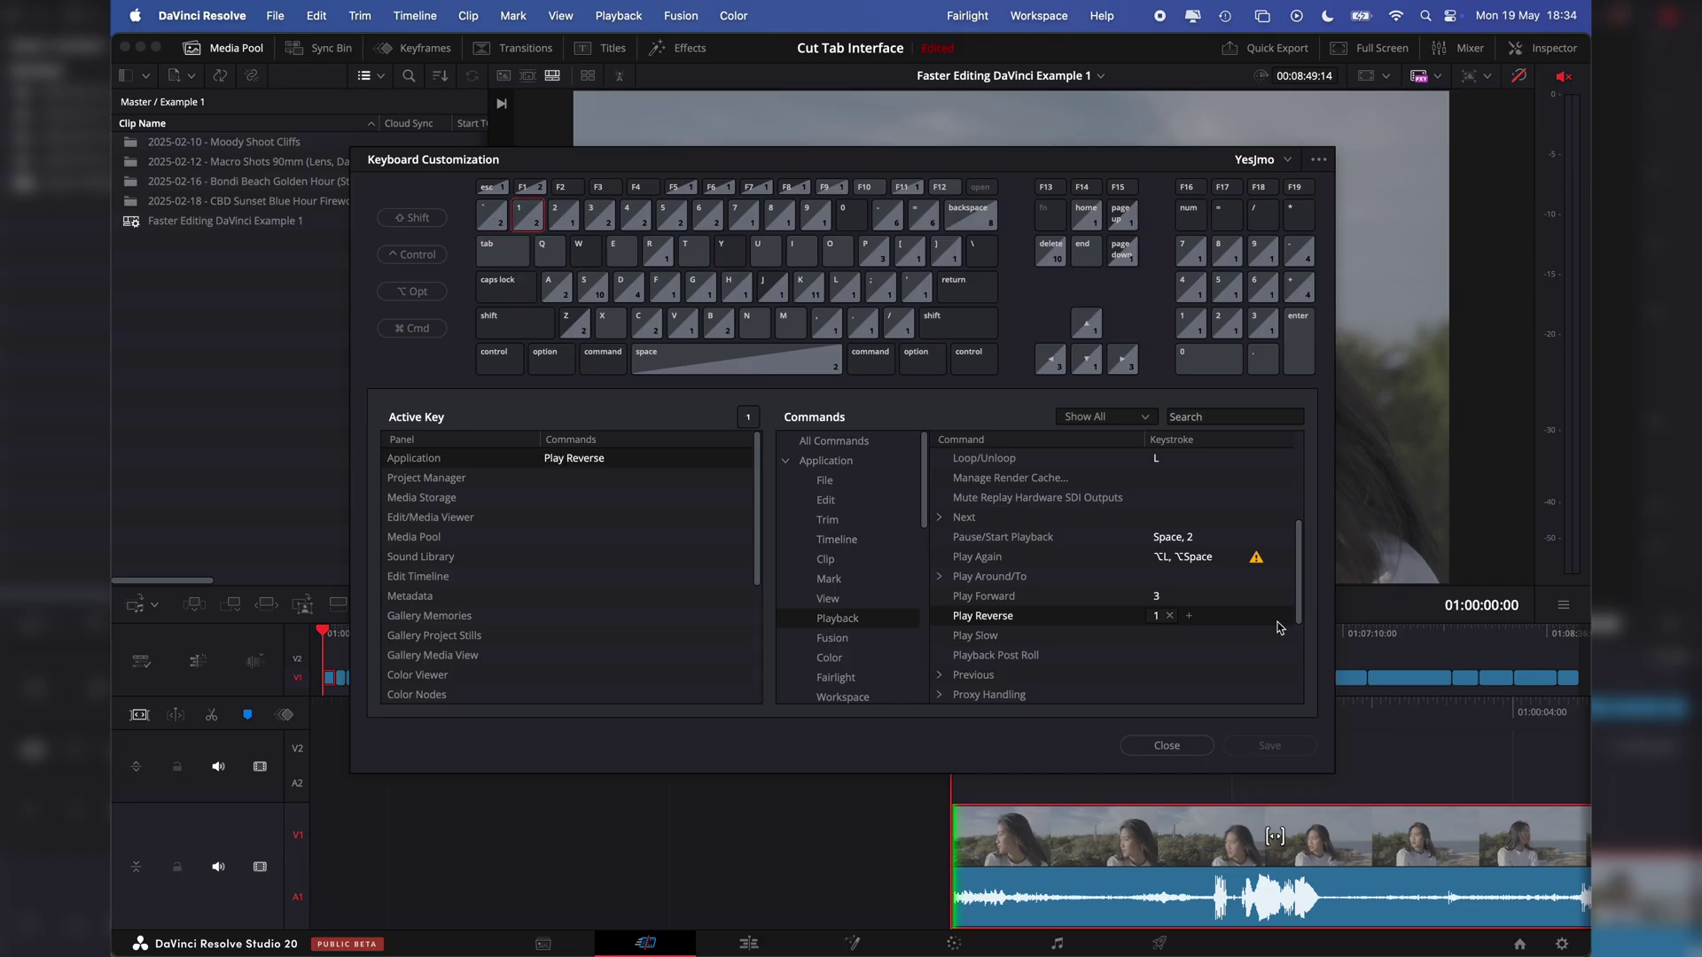
{"action": "left_click", "coordinate": [838, 617]}
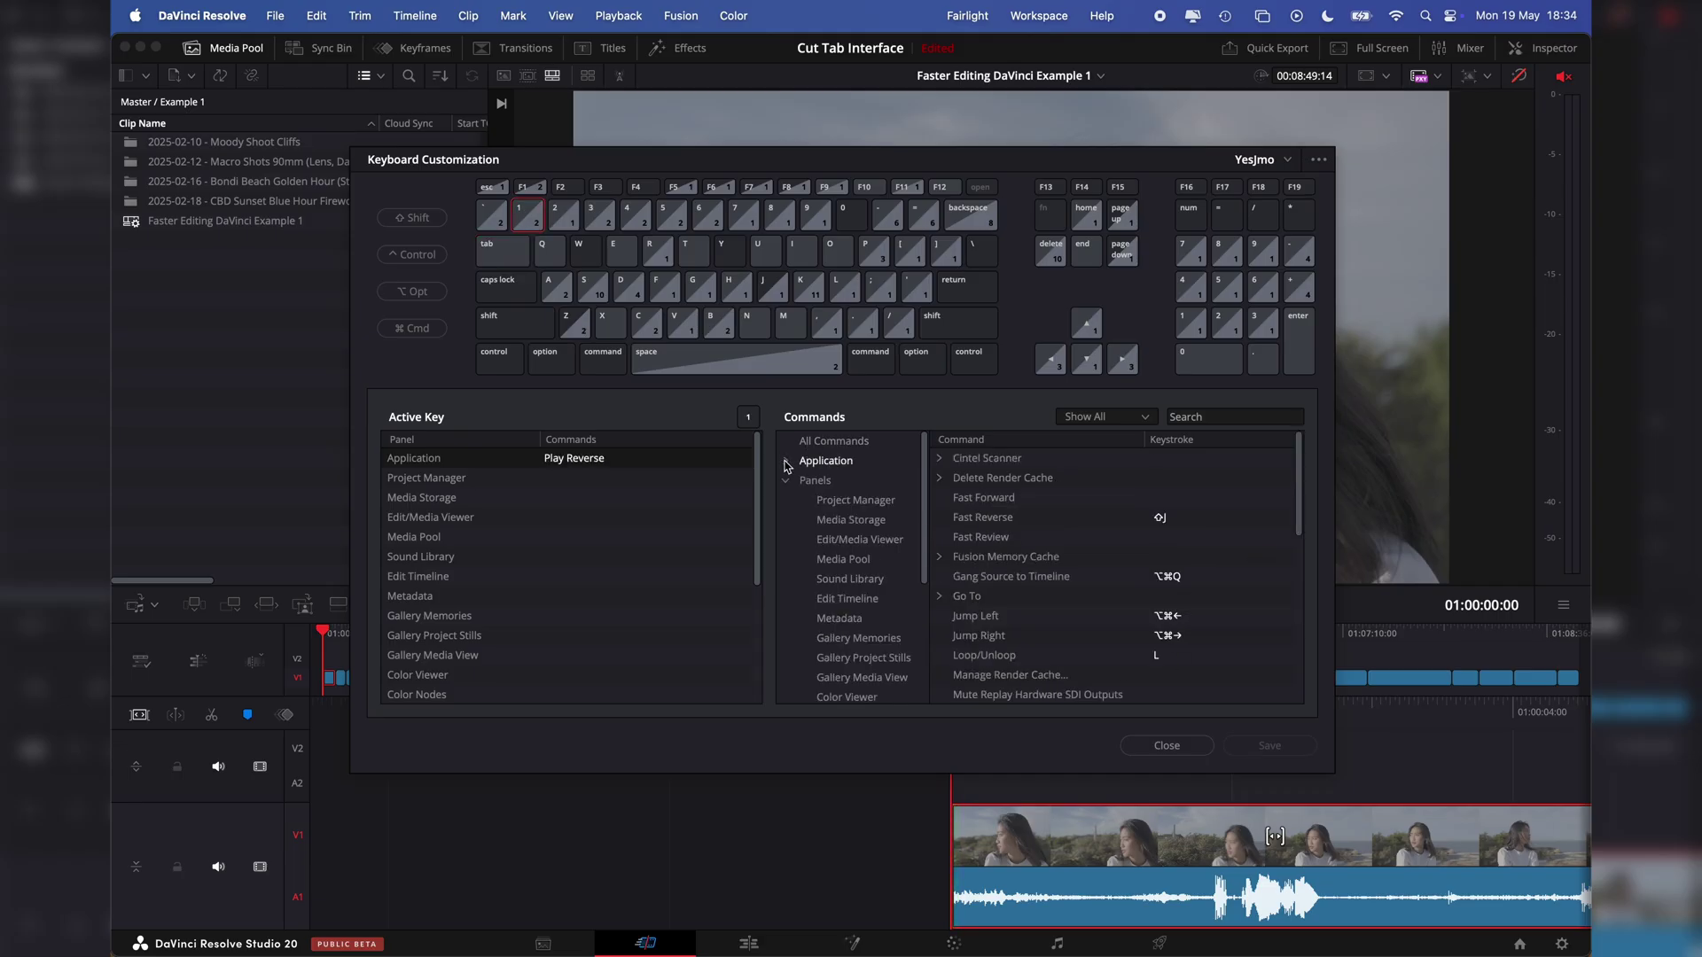
{"action": "scroll", "coordinate": [1109, 576], "scroll_direction": "down", "scroll_amount": 5}
- Re-enter 1 as Play Reverse's shortcut and 2 for Pause/Start Playback
{"action": "left_click", "coordinate": [1198, 595]}
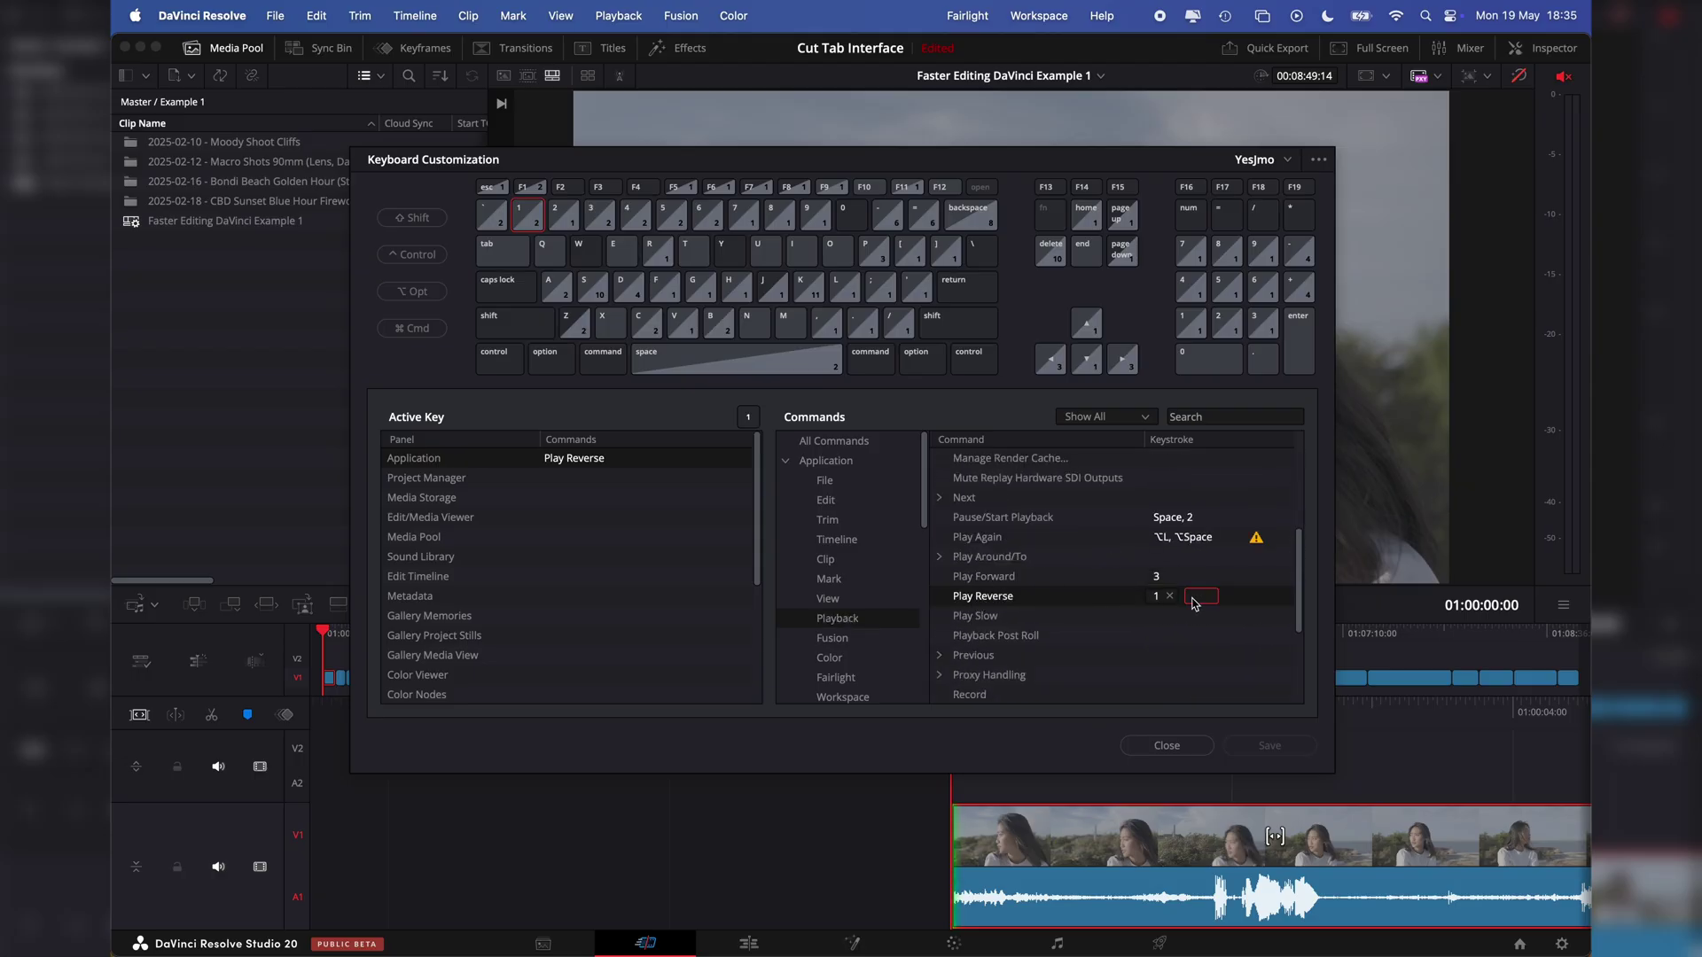
{"action": "left_click", "coordinate": [1169, 596]}
{"action": "key", "text": "1"}
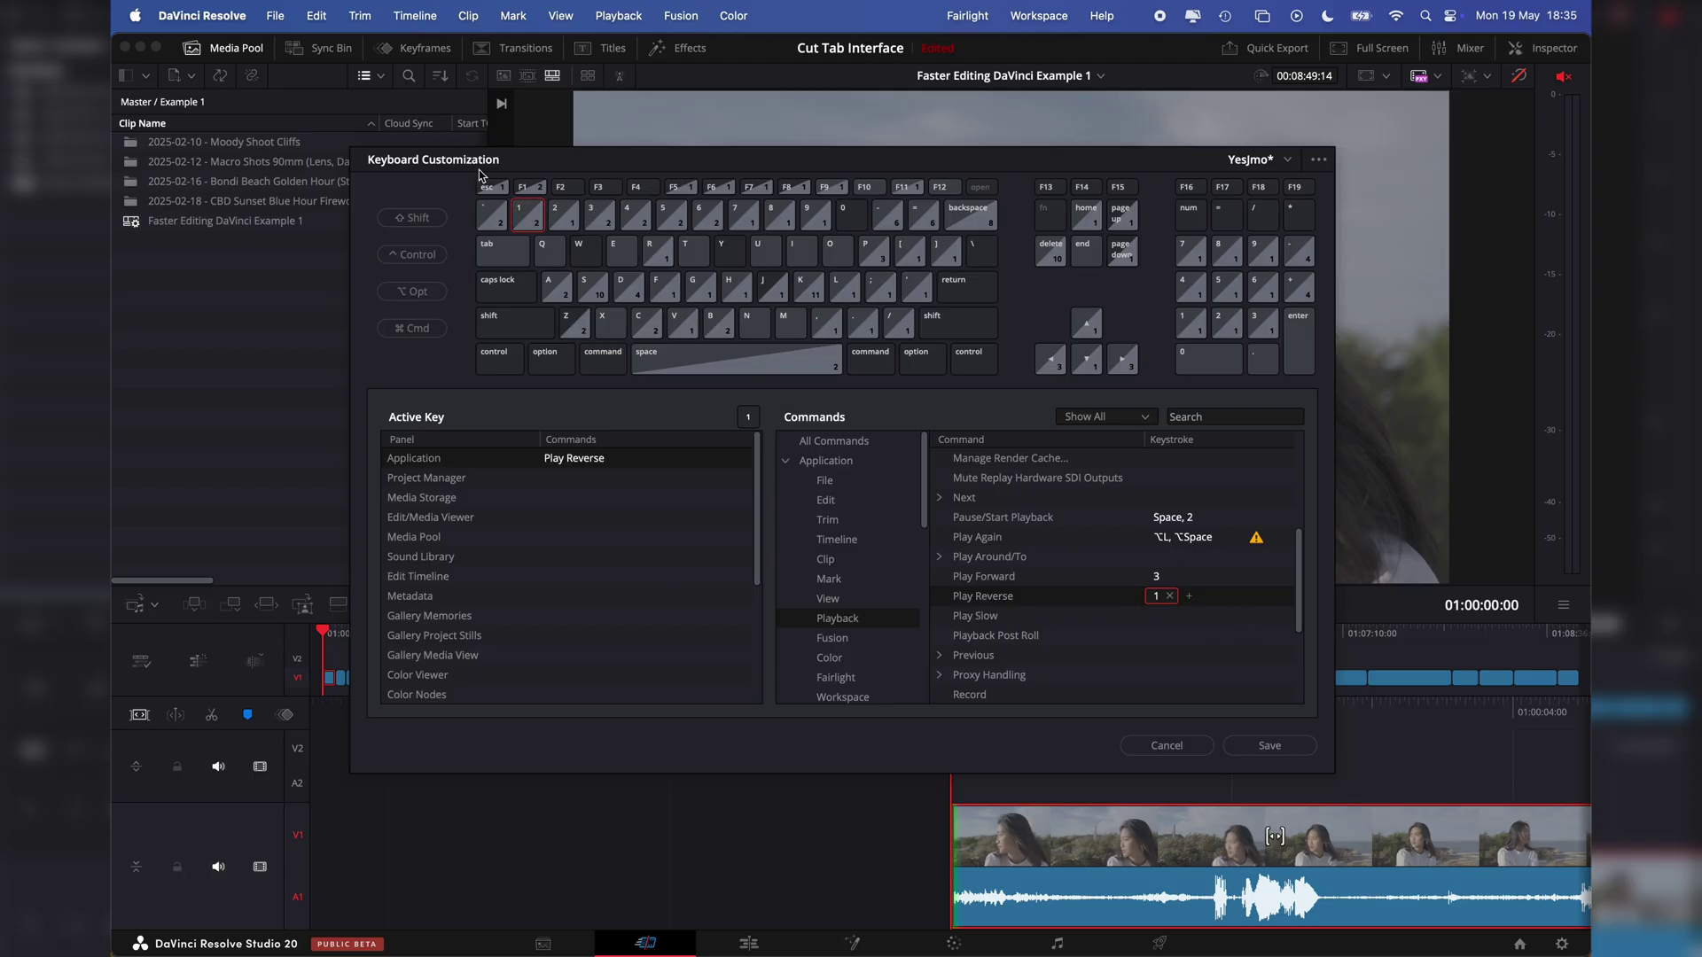
{"action": "left_click", "coordinate": [568, 218]}
{"action": "left_click", "coordinate": [594, 458]}
{"action": "left_click", "coordinate": [1232, 518]}
{"action": "key", "text": "2"}
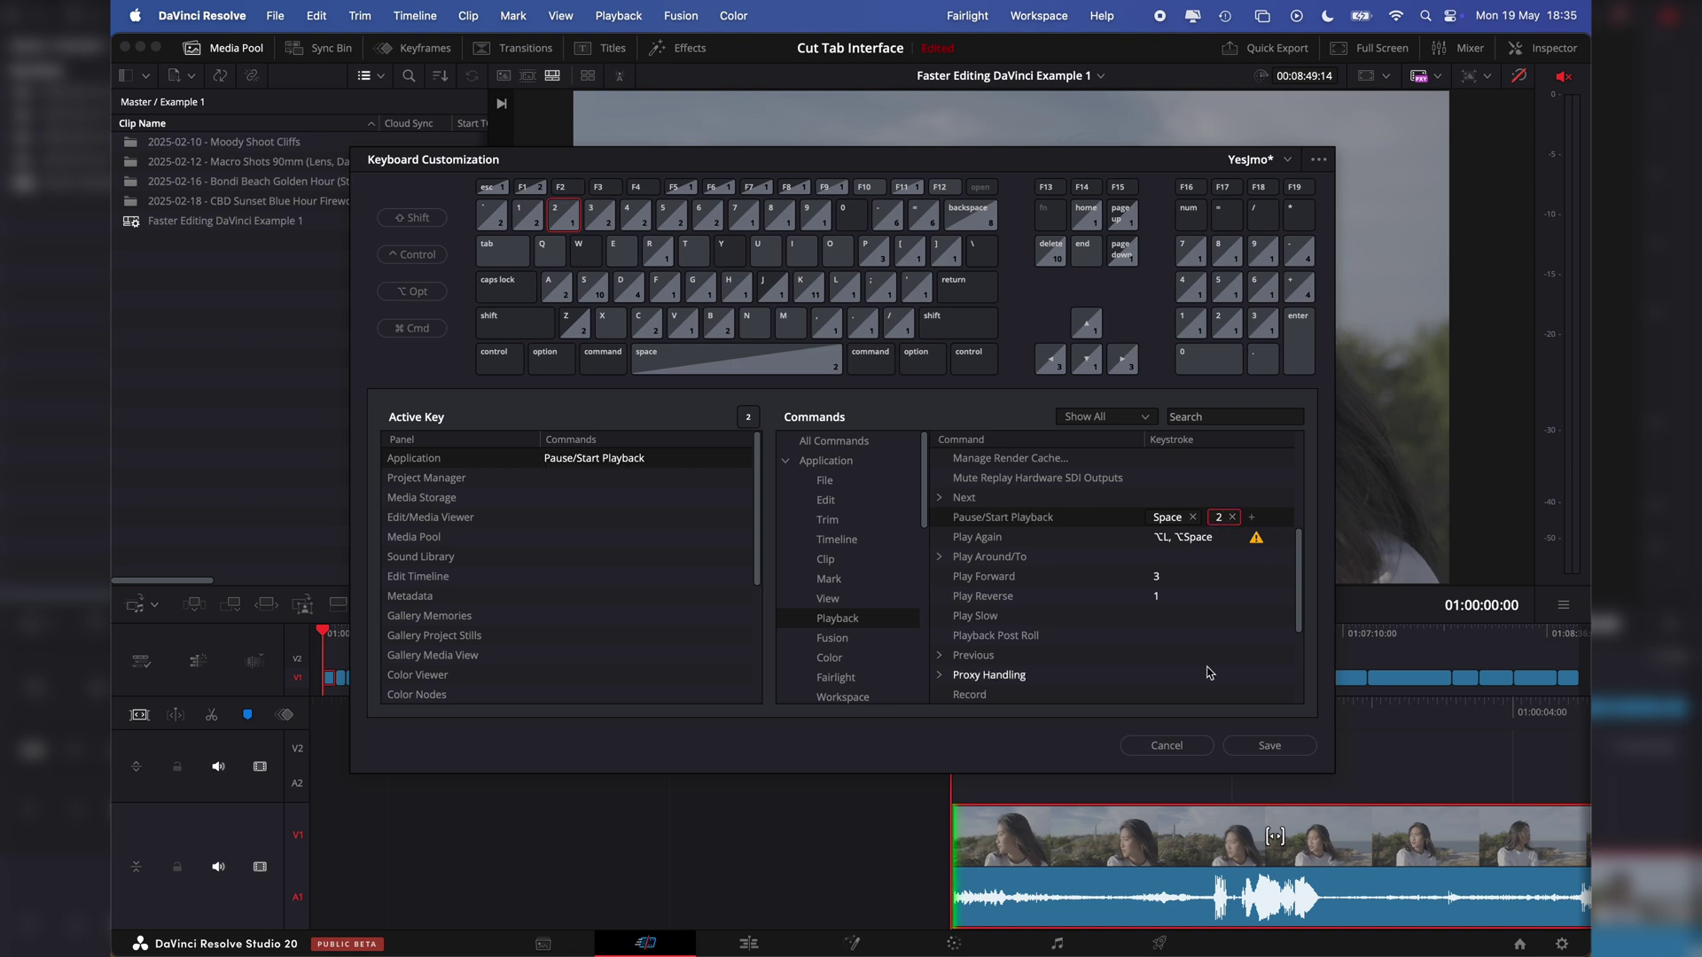
{"action": "key", "text": "3"}
- Re-enter 3 as Play Forward's shortcut and verify the bindings of keys 1 and 3
{"action": "left_click", "coordinate": [574, 460]}
{"action": "left_click", "coordinate": [1169, 577]}
{"action": "key", "text": "3"}
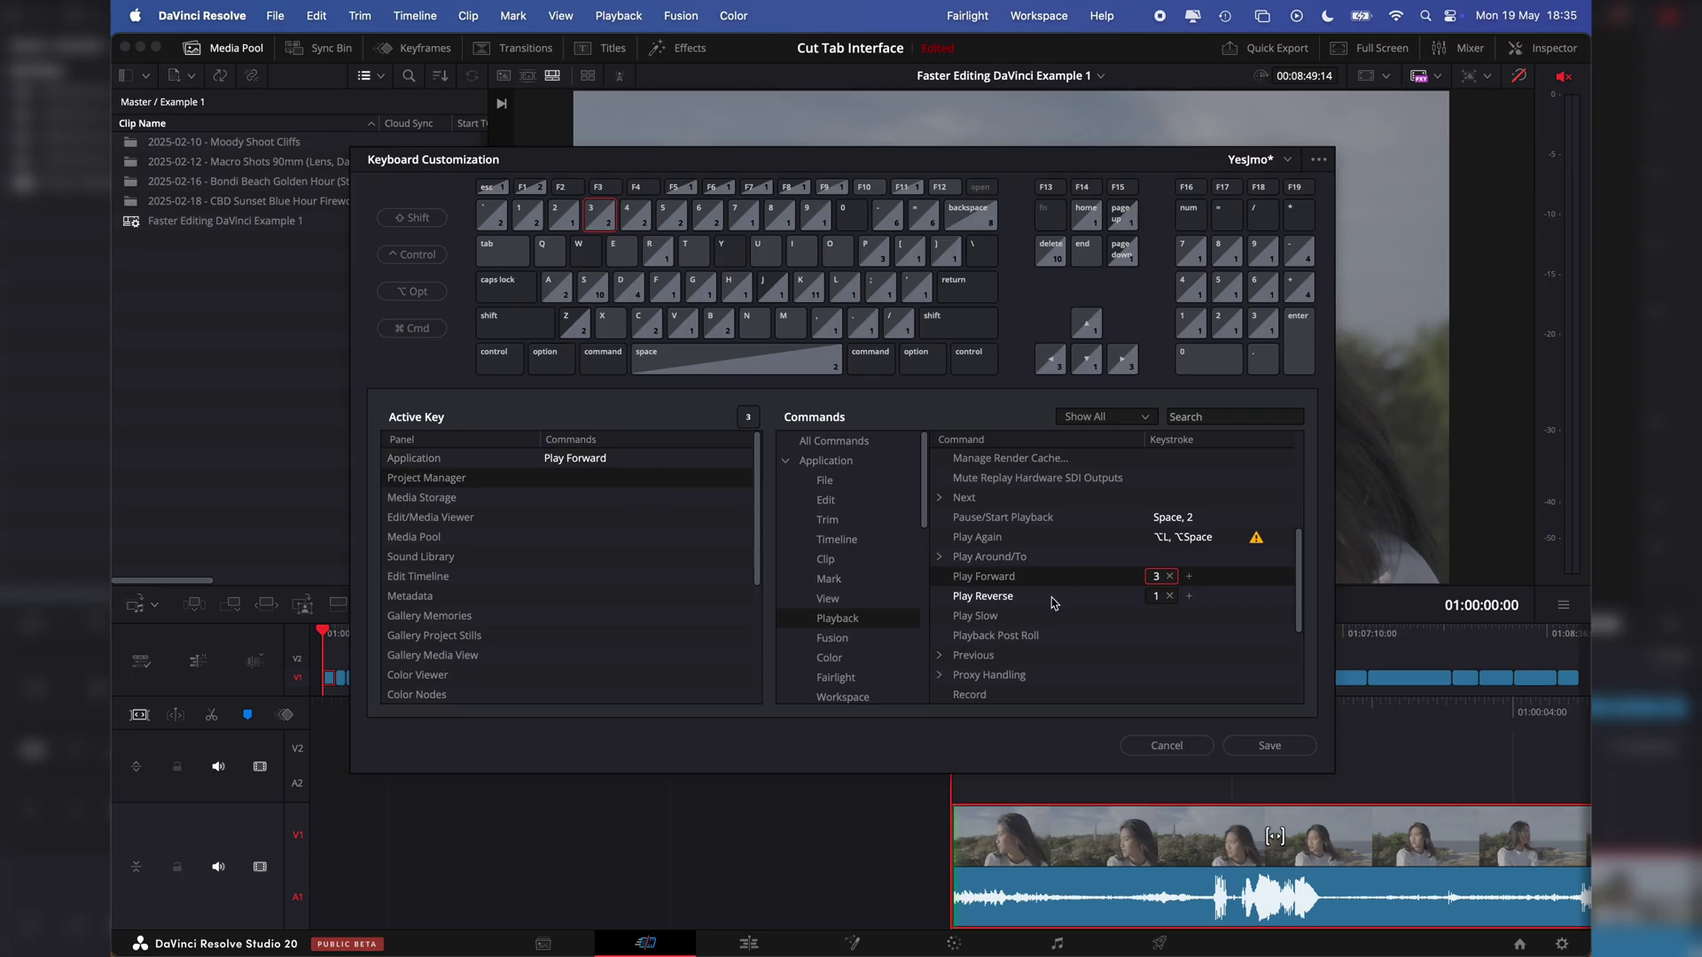
{"action": "left_click", "coordinate": [537, 221]}
{"action": "left_click", "coordinate": [556, 222]}
{"action": "left_click", "coordinate": [601, 220]}
- Switch to the default DaVinci Resolve preset, discarding unsaved changes, and check key 1
{"action": "left_click", "coordinate": [1288, 161]}
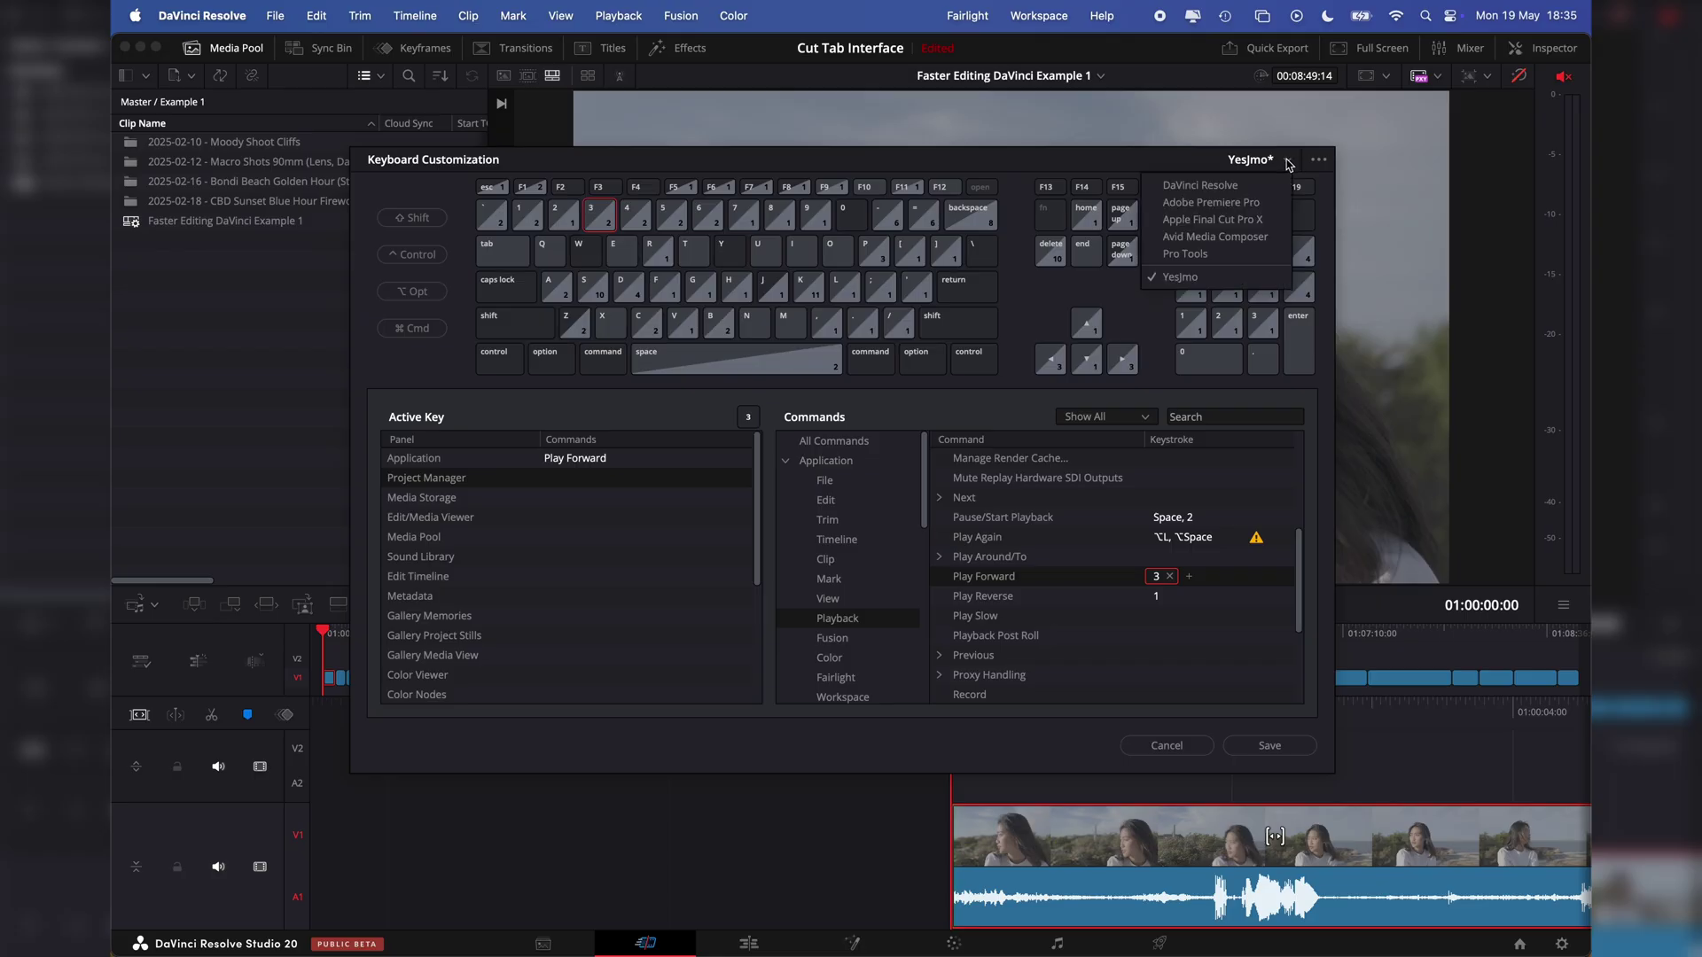
{"action": "left_click", "coordinate": [1200, 185]}
{"action": "left_click", "coordinate": [1000, 556]}
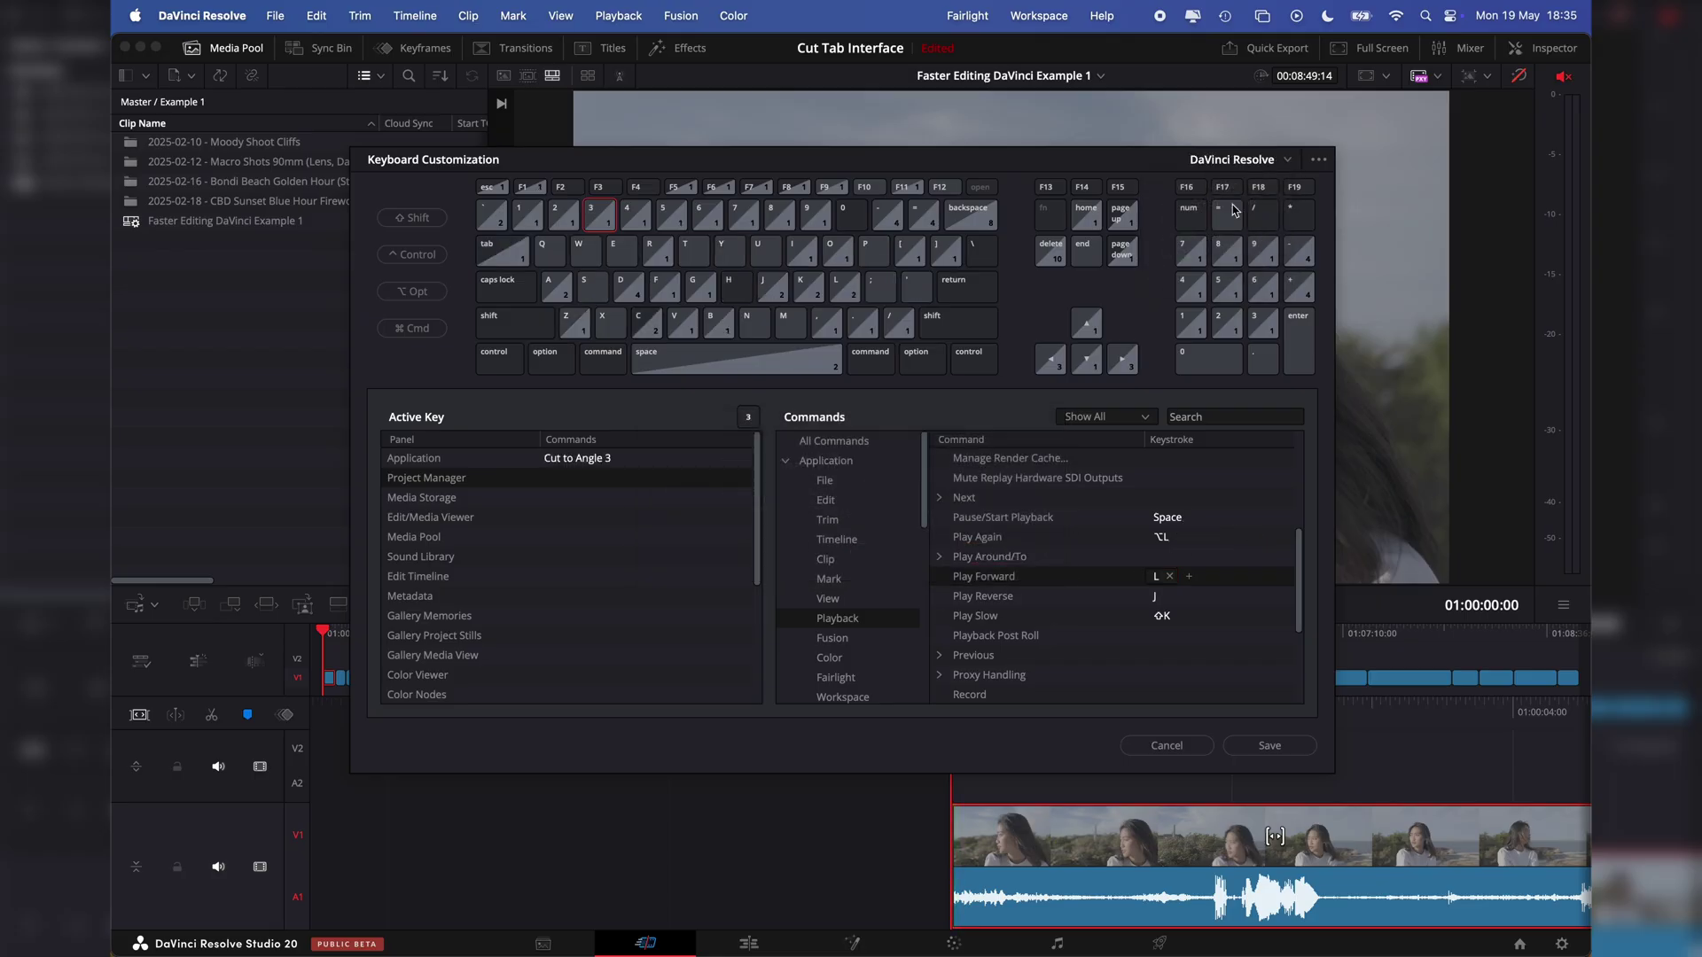
{"action": "left_click", "coordinate": [528, 221]}
{"action": "left_click", "coordinate": [1260, 162]}
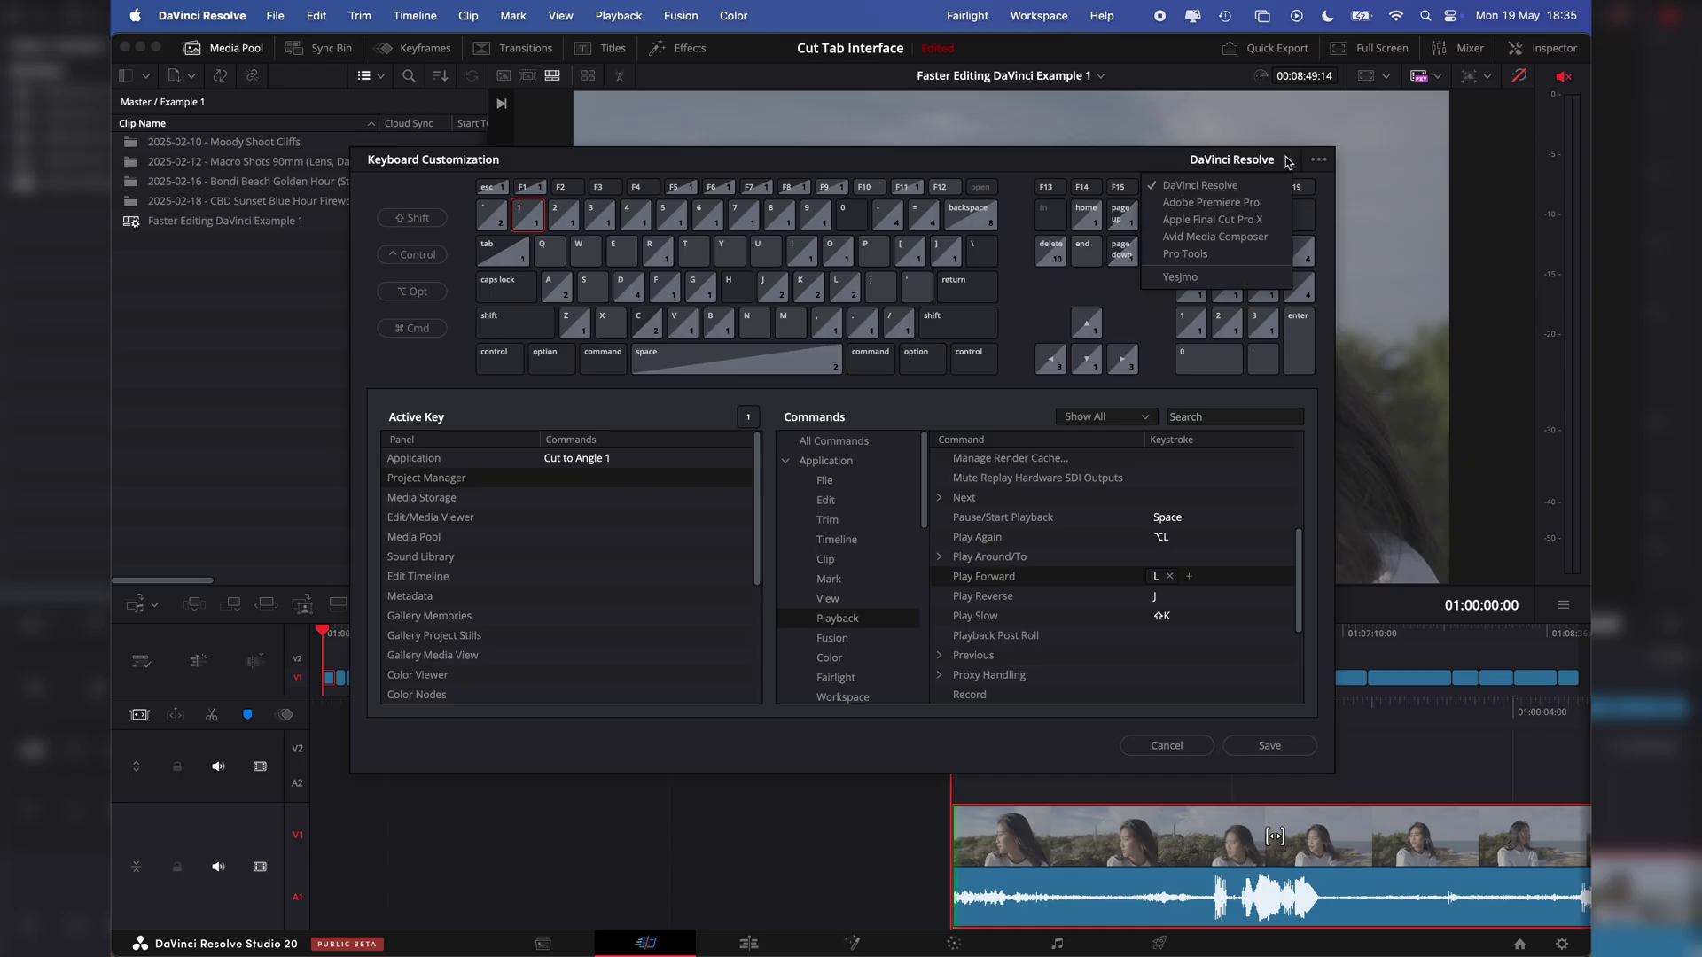
{"action": "key", "text": "Escape"}
- Inspect the default assignments of keys 2, 3 and 1 in the DaVinci Resolve preset
{"action": "left_click", "coordinate": [581, 457]}
{"action": "left_click", "coordinate": [564, 217]}
{"action": "left_click", "coordinate": [605, 213]}
{"action": "left_click", "coordinate": [523, 218]}
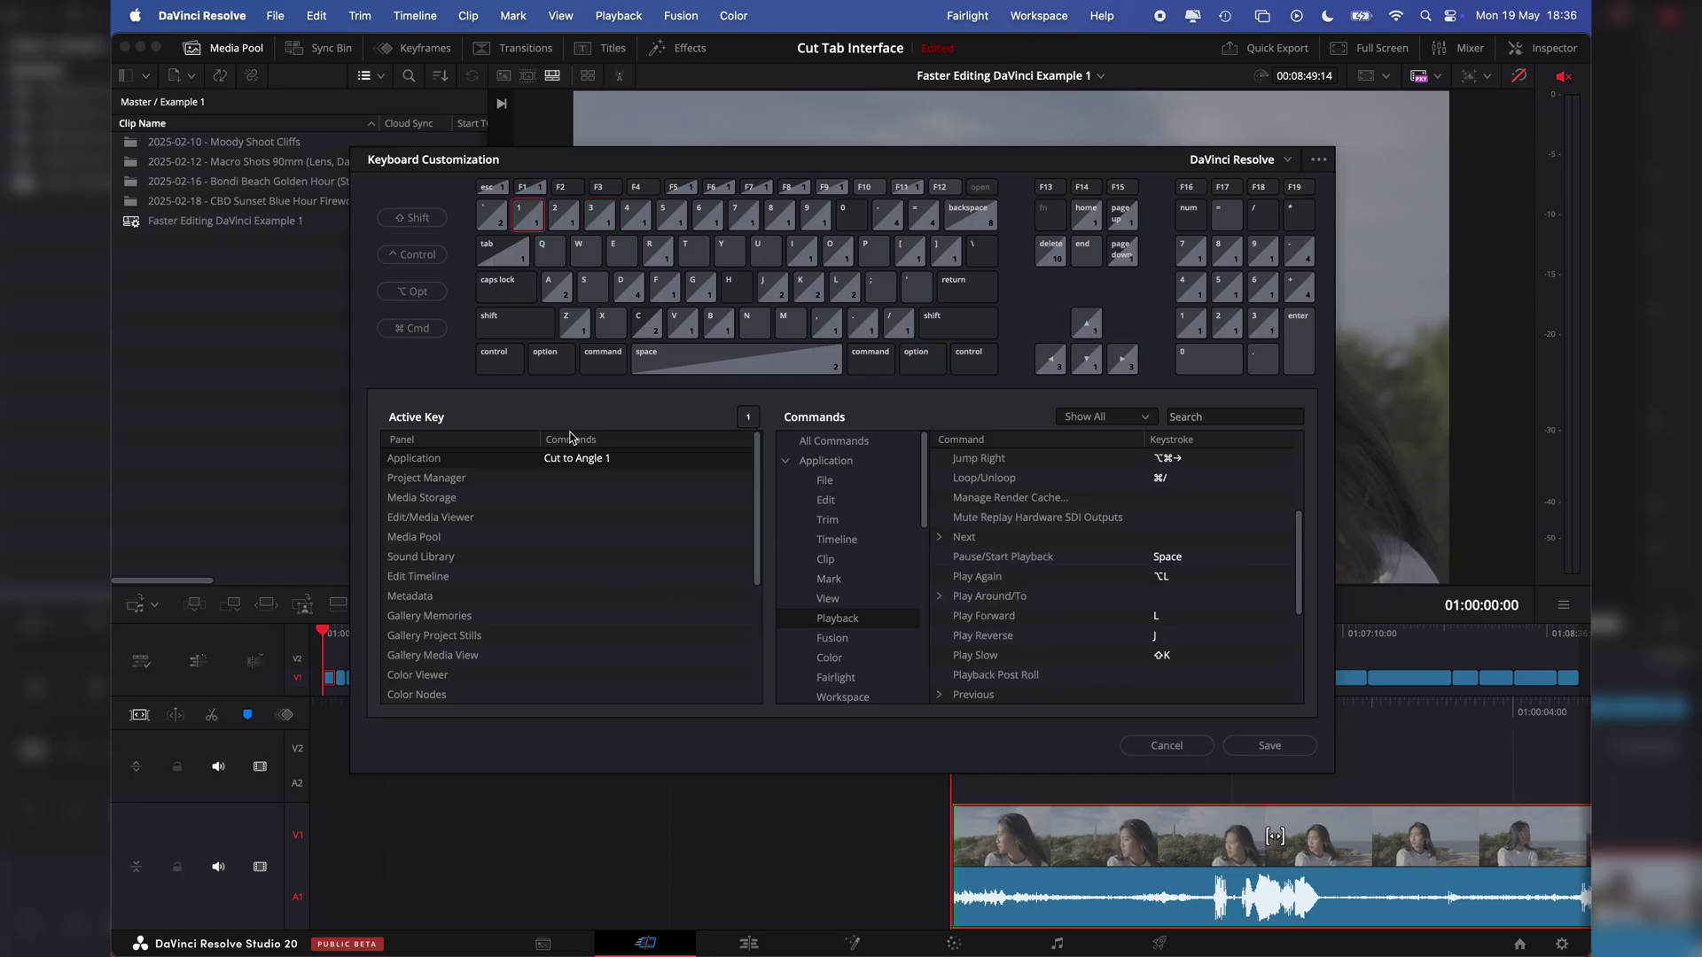
{"action": "left_click", "coordinate": [577, 460]}
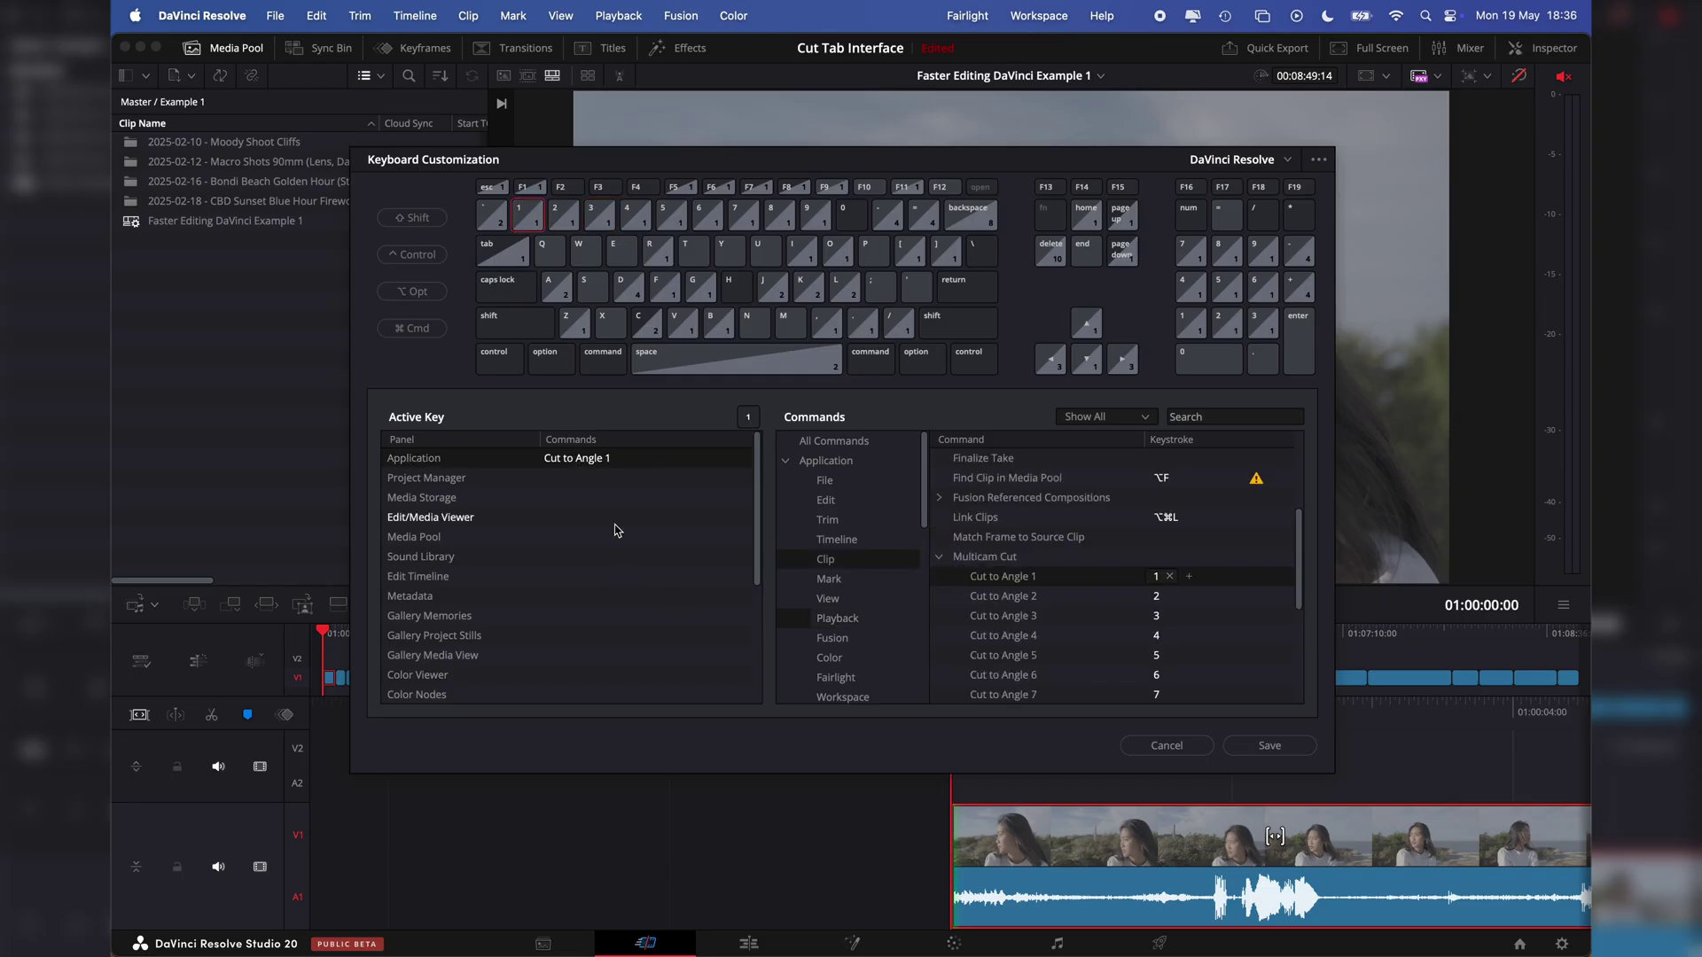
{"action": "left_click", "coordinate": [623, 380]}
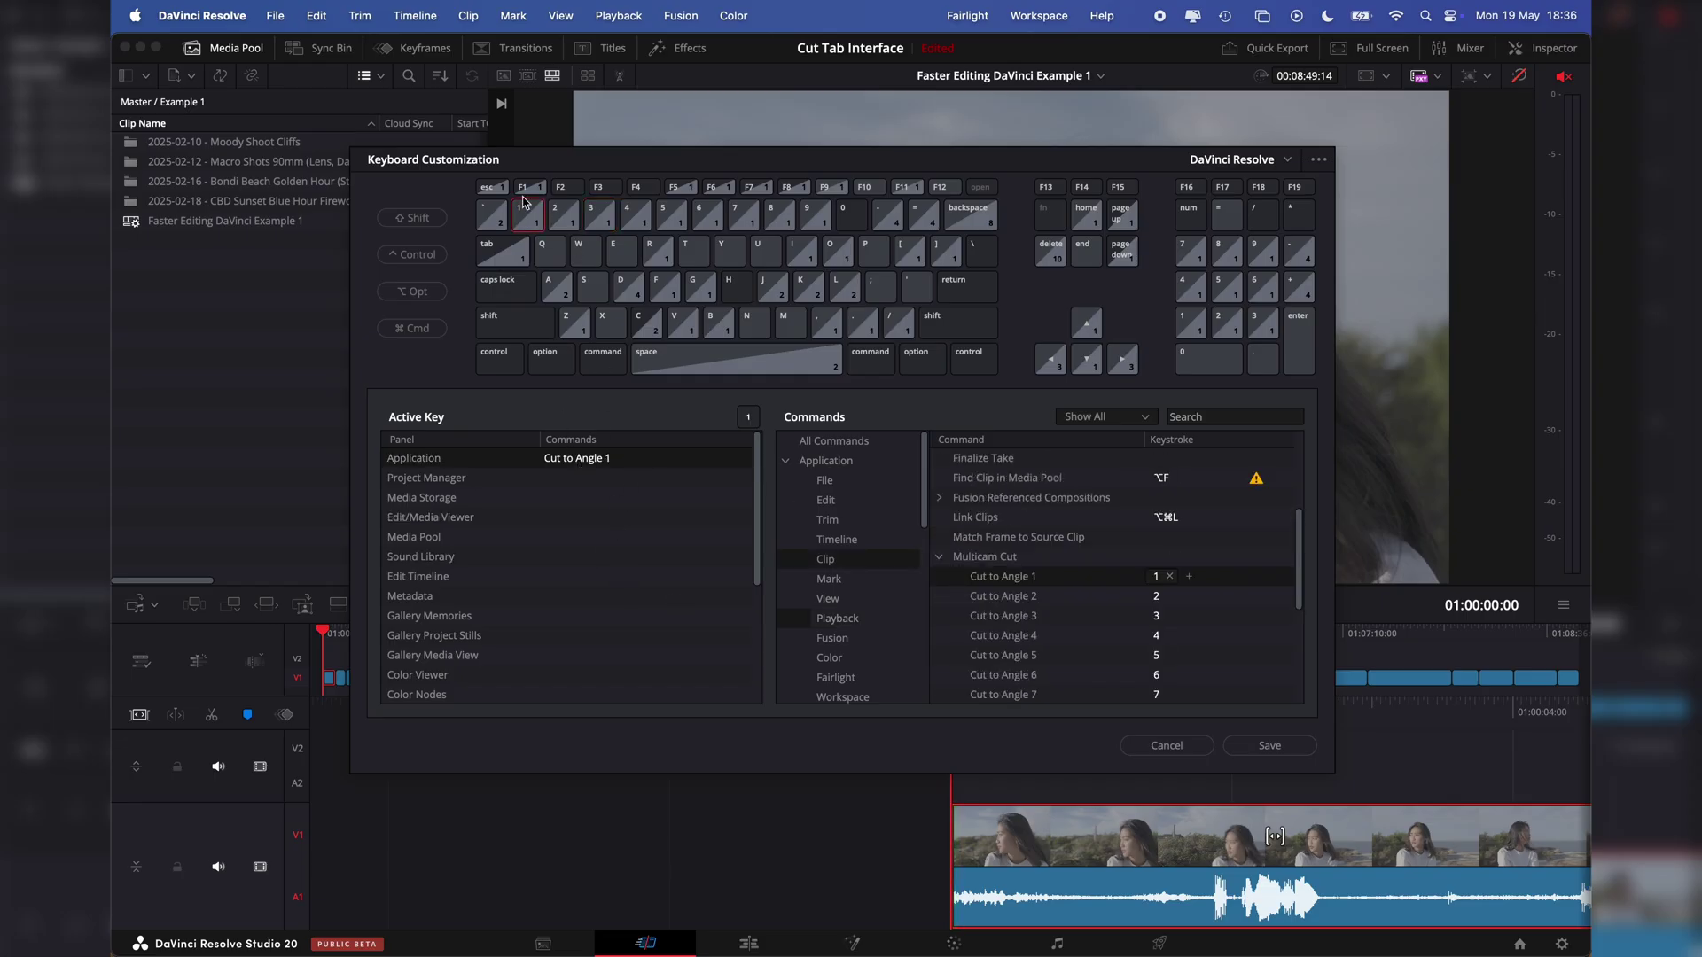
- Try assigning 1 to Play Reverse, then cancel the conflict warning so it keeps J
{"action": "left_click", "coordinate": [858, 627]}
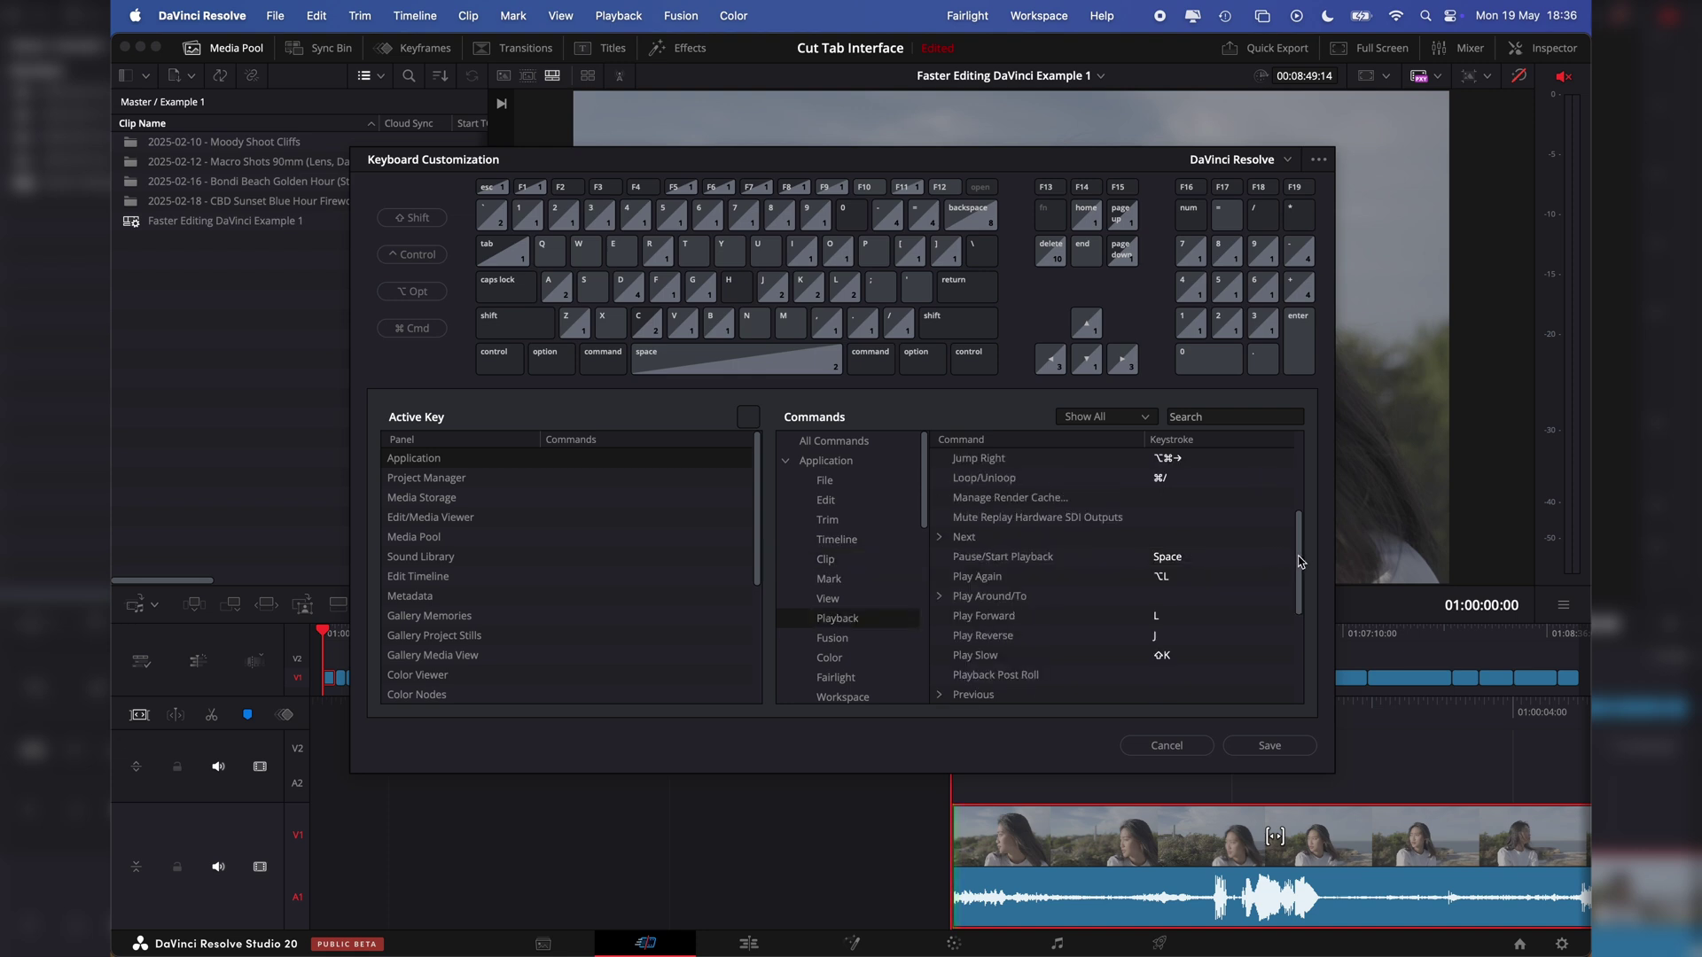
{"action": "scroll", "coordinate": [1299, 563], "scroll_direction": "down", "scroll_amount": 1}
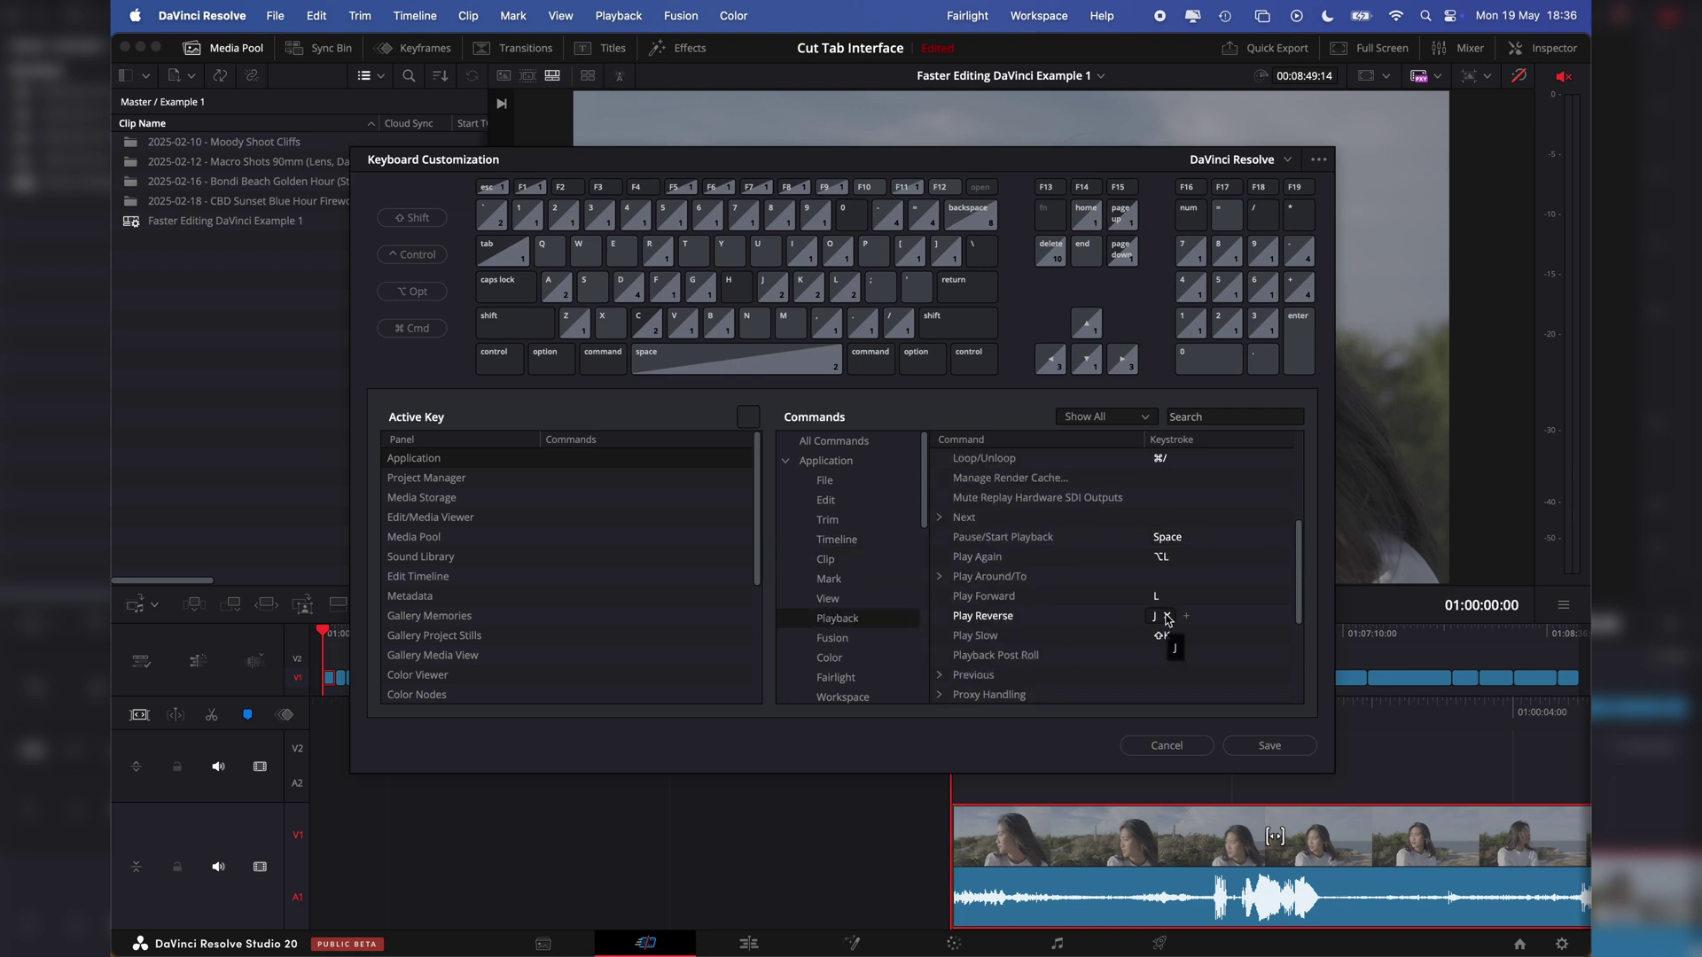
{"action": "left_click", "coordinate": [1168, 619]}
{"action": "key", "text": "1"}
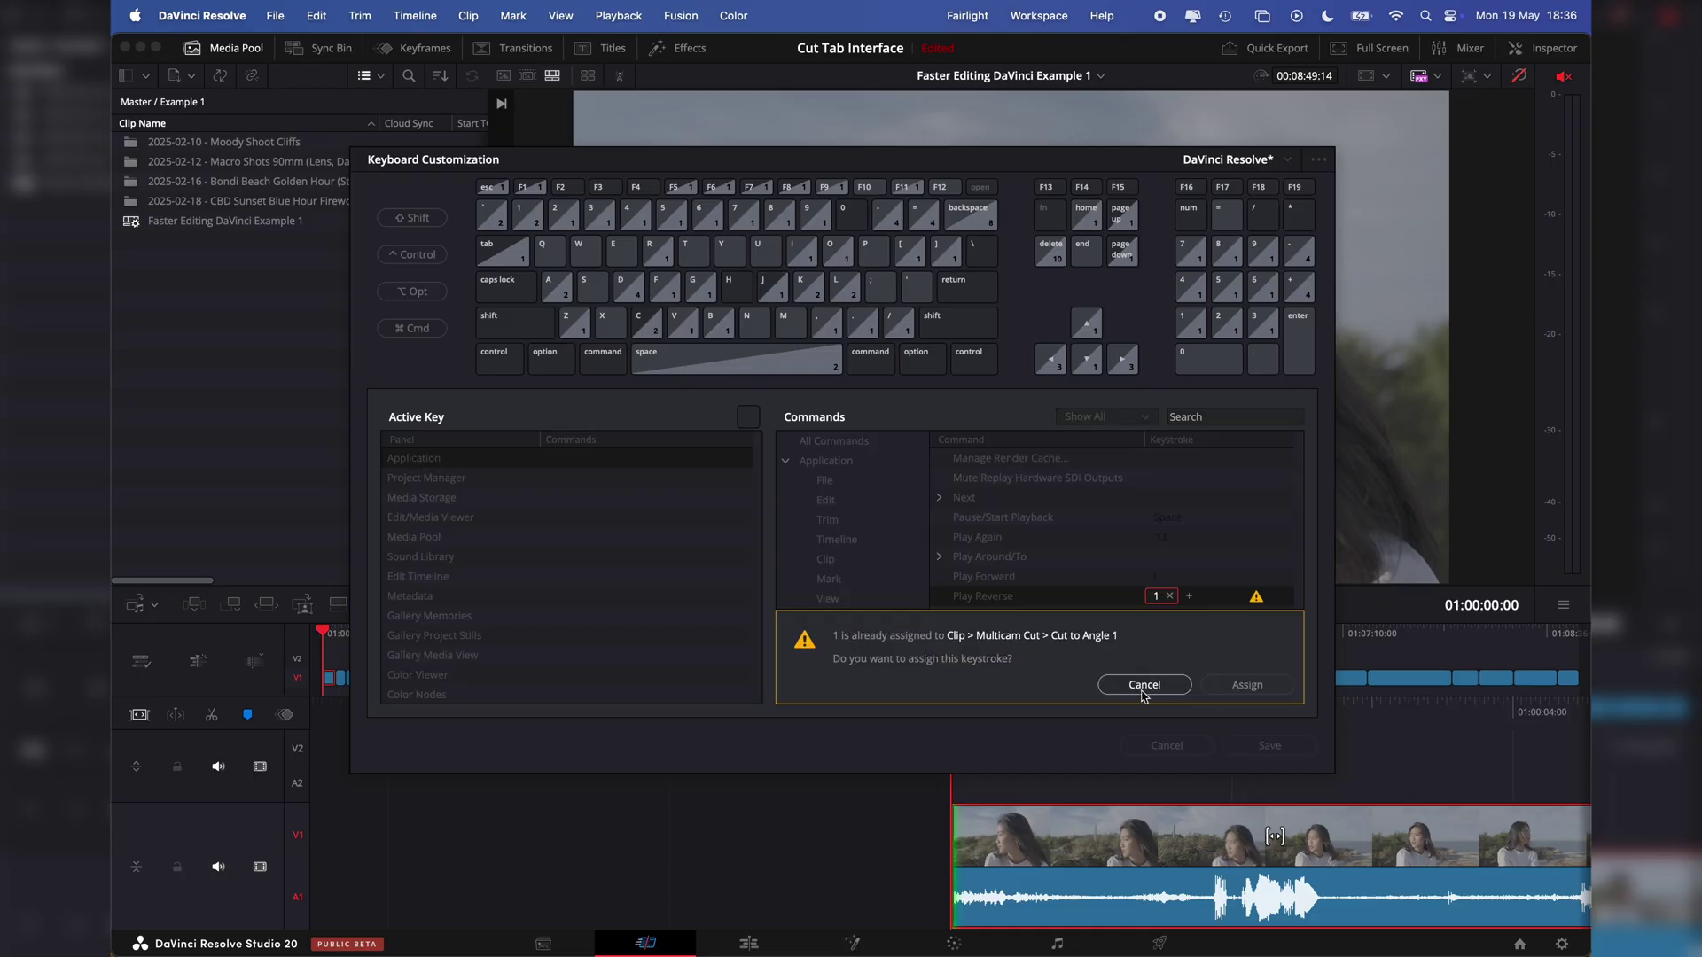
{"action": "left_click", "coordinate": [1144, 688]}
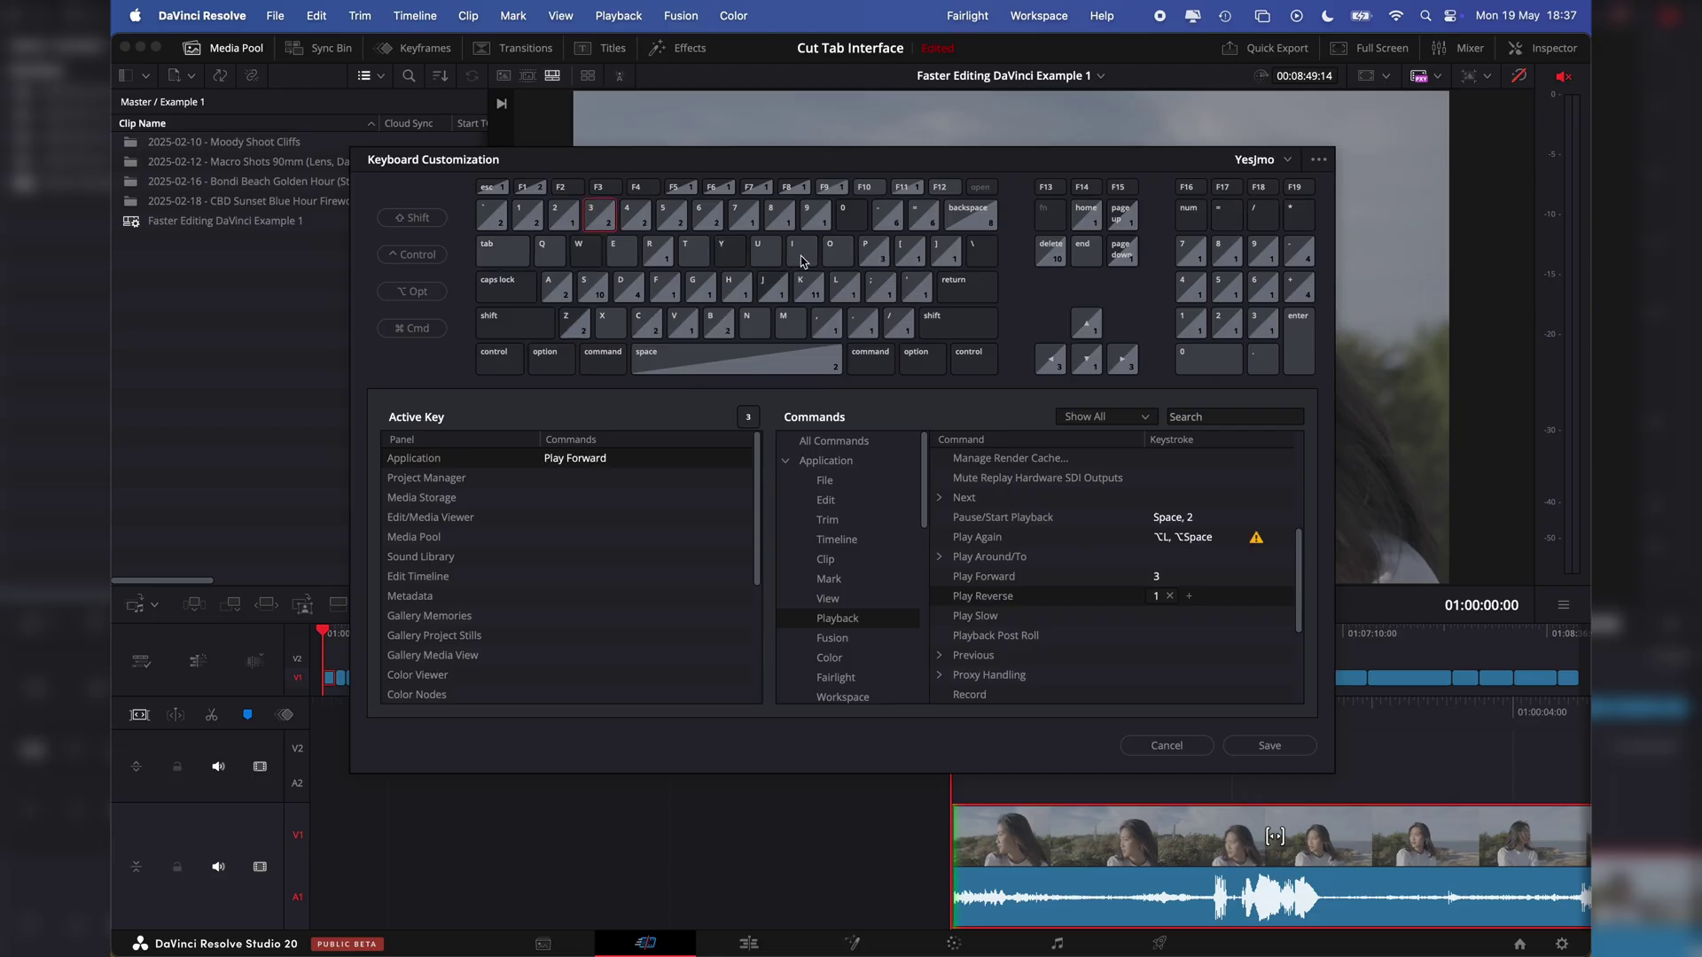
- Inspect which commands are bound to the I, O, P and Q keys
{"action": "left_click", "coordinate": [803, 261]}
{"action": "left_click", "coordinate": [834, 257]}
{"action": "key", "text": "p"}
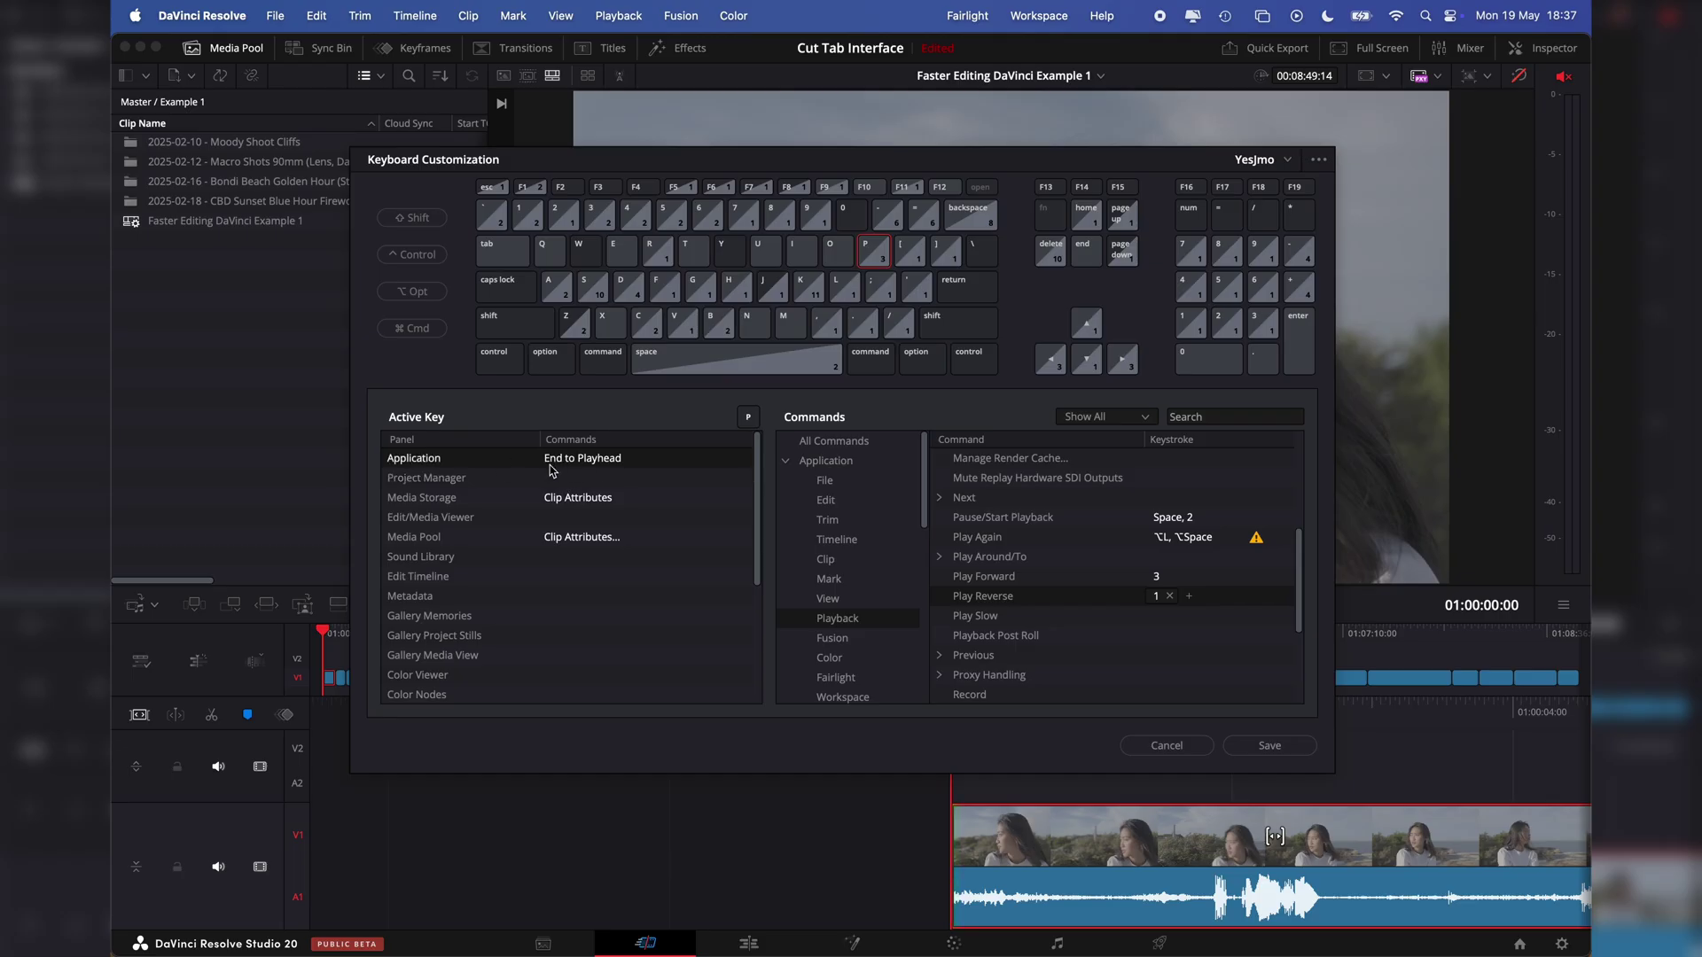
{"action": "key", "text": "i"}
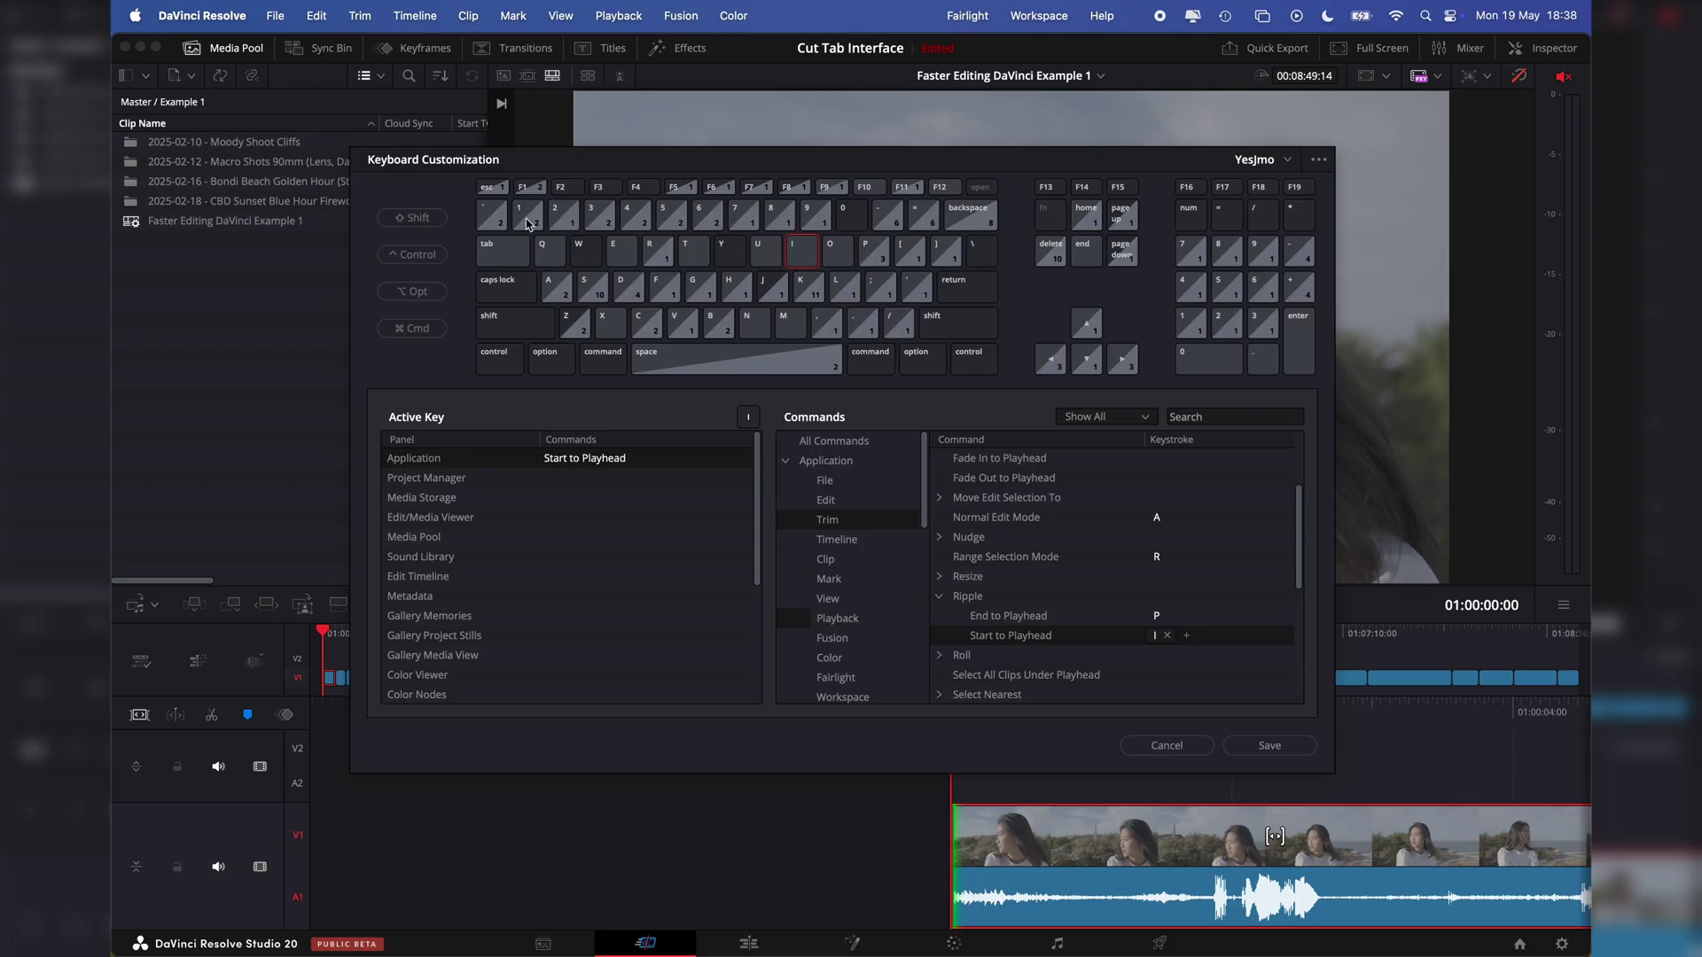
{"action": "left_click", "coordinate": [836, 250]}
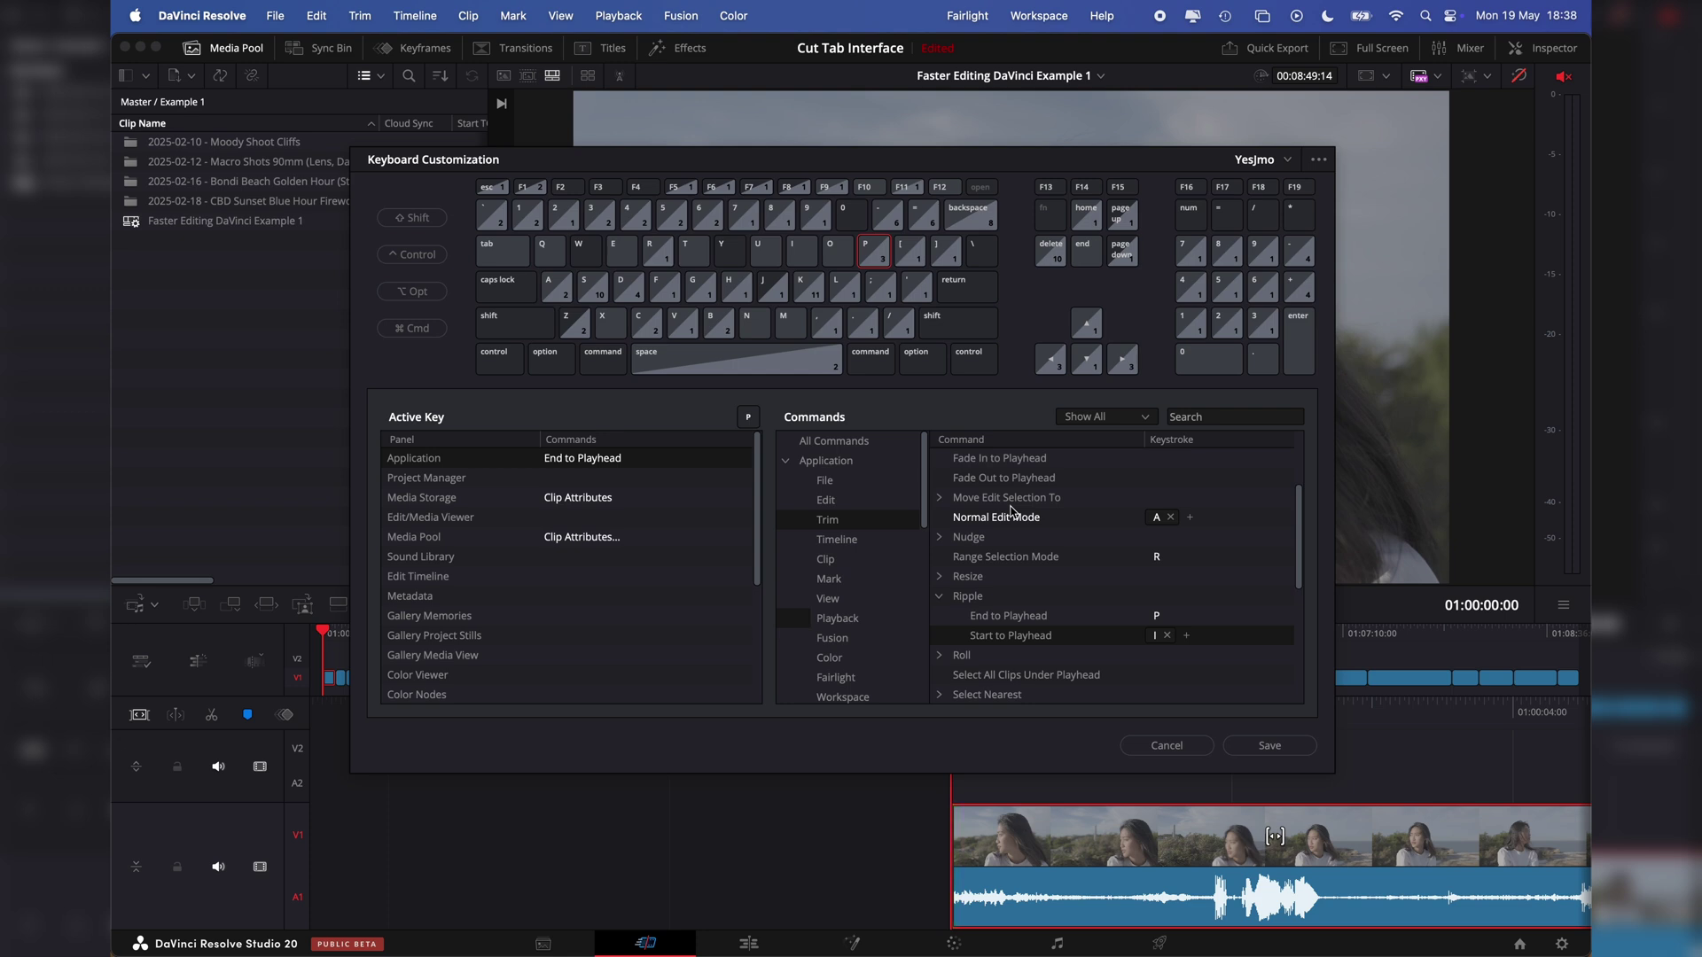
{"action": "key", "text": "q"}
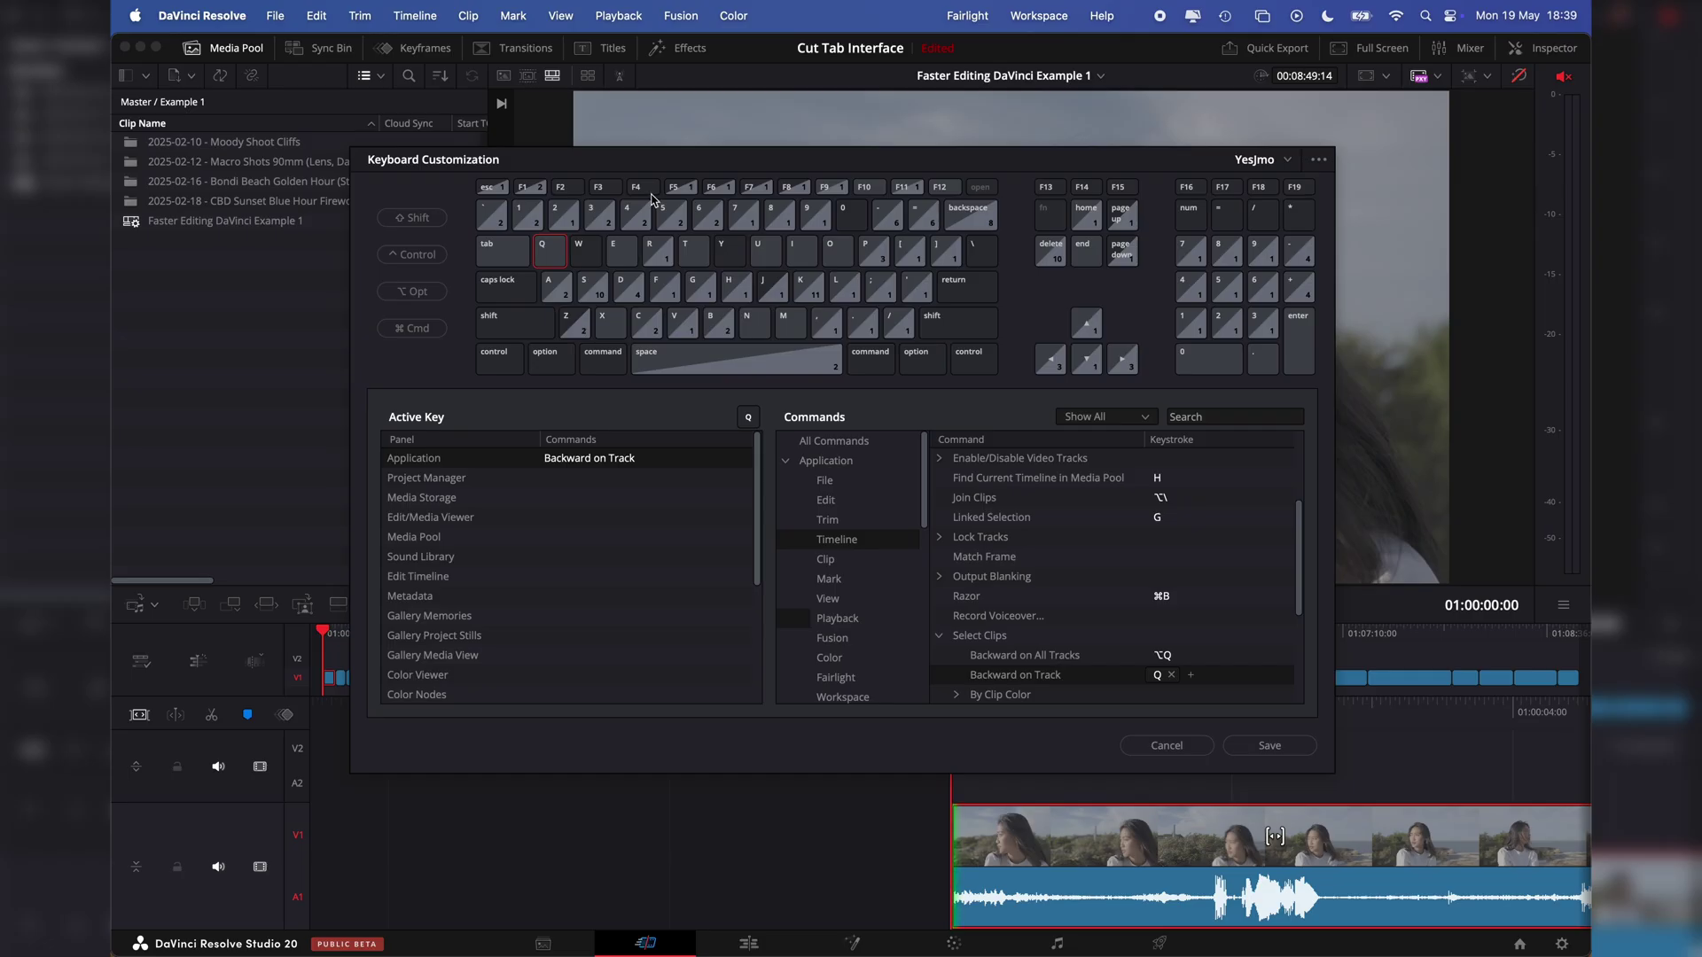
- Check keys 4, 5 and 6 (Mark In/Out, Insert) and remove Insert's F9 shortcut
{"action": "left_click", "coordinate": [634, 215]}
{"action": "left_click", "coordinate": [672, 220]}
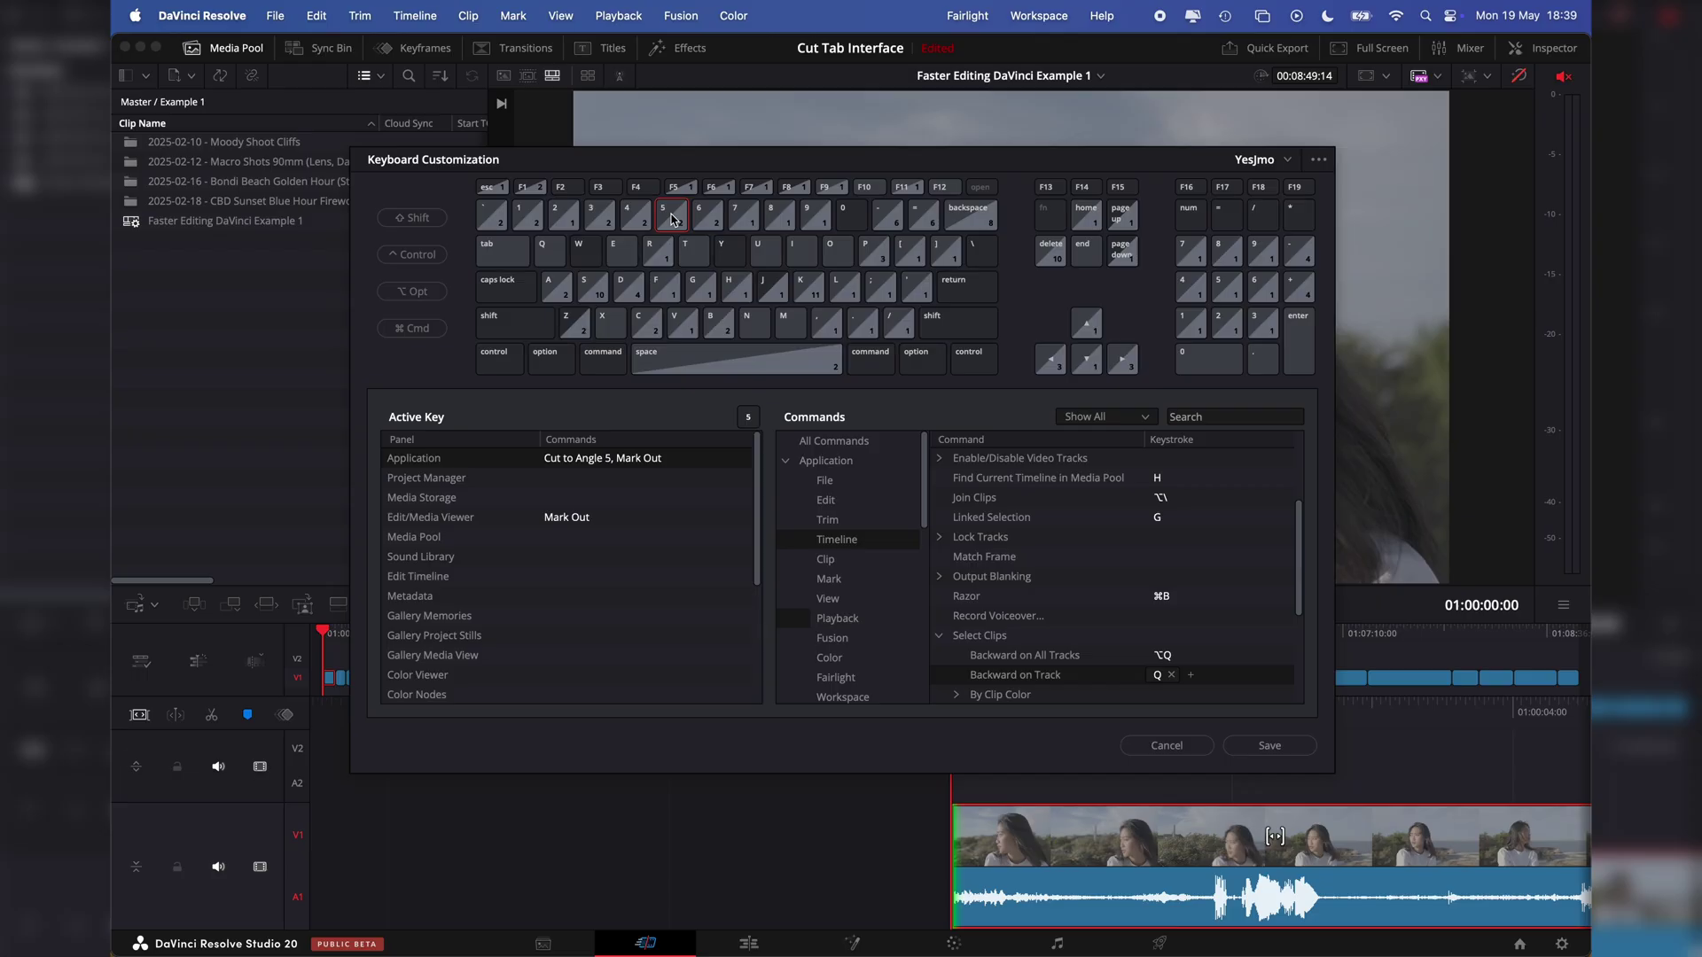
{"action": "left_click", "coordinate": [714, 216]}
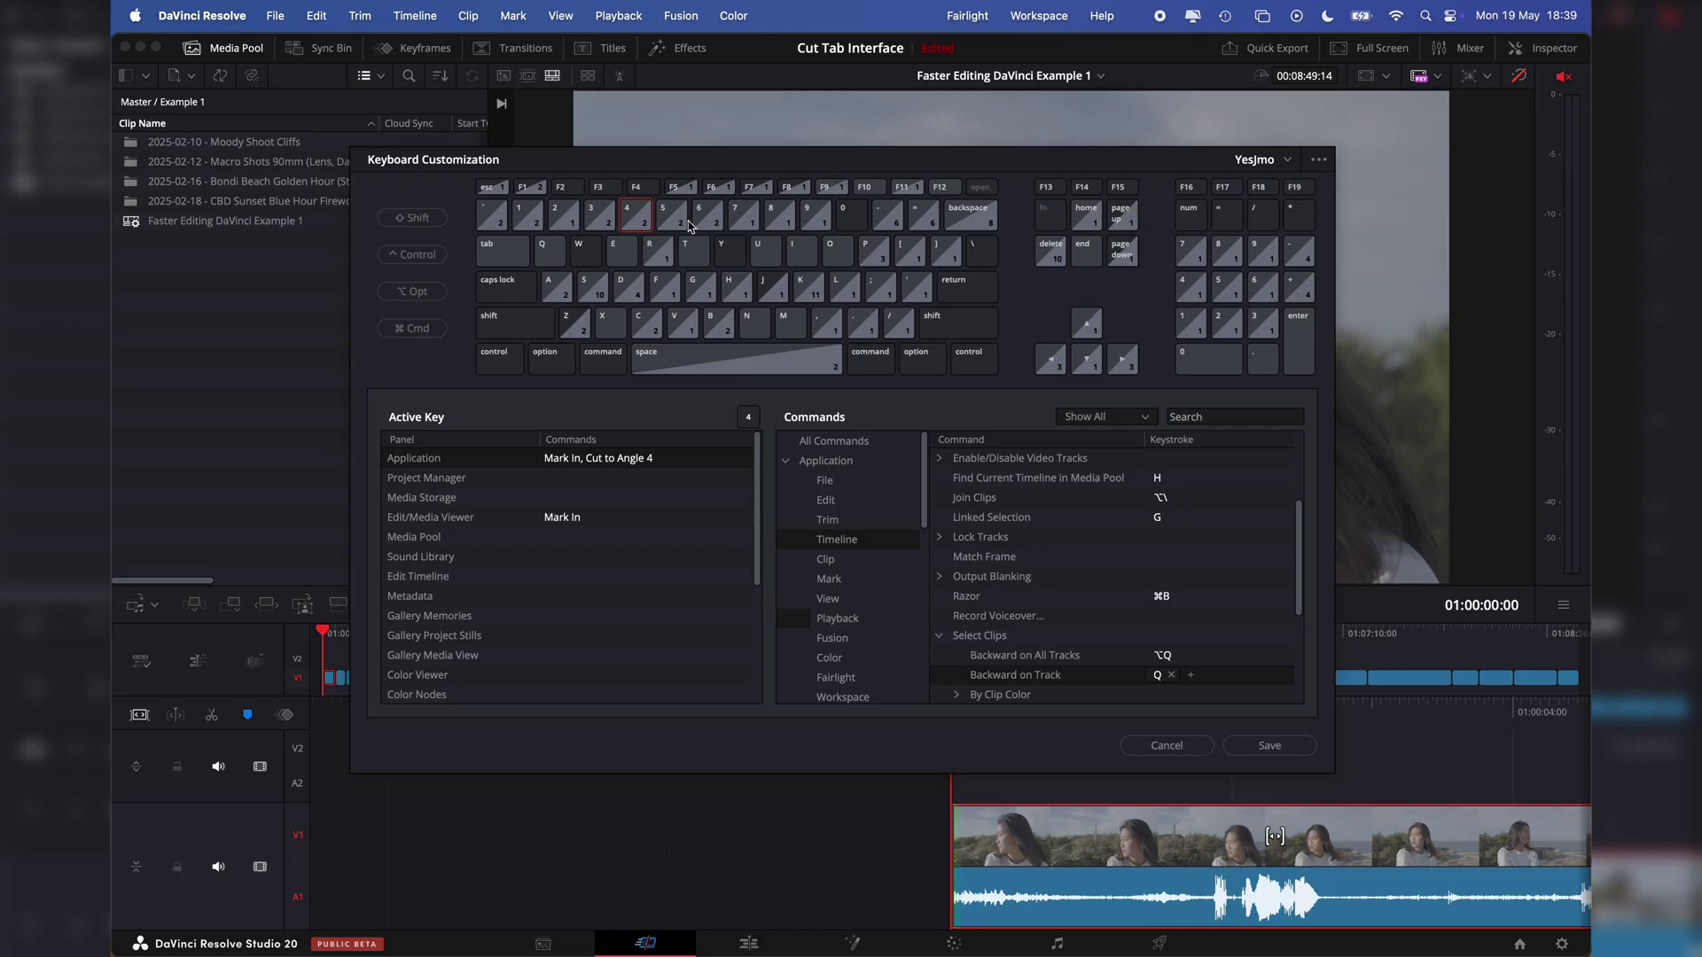
{"action": "left_click", "coordinate": [576, 458]}
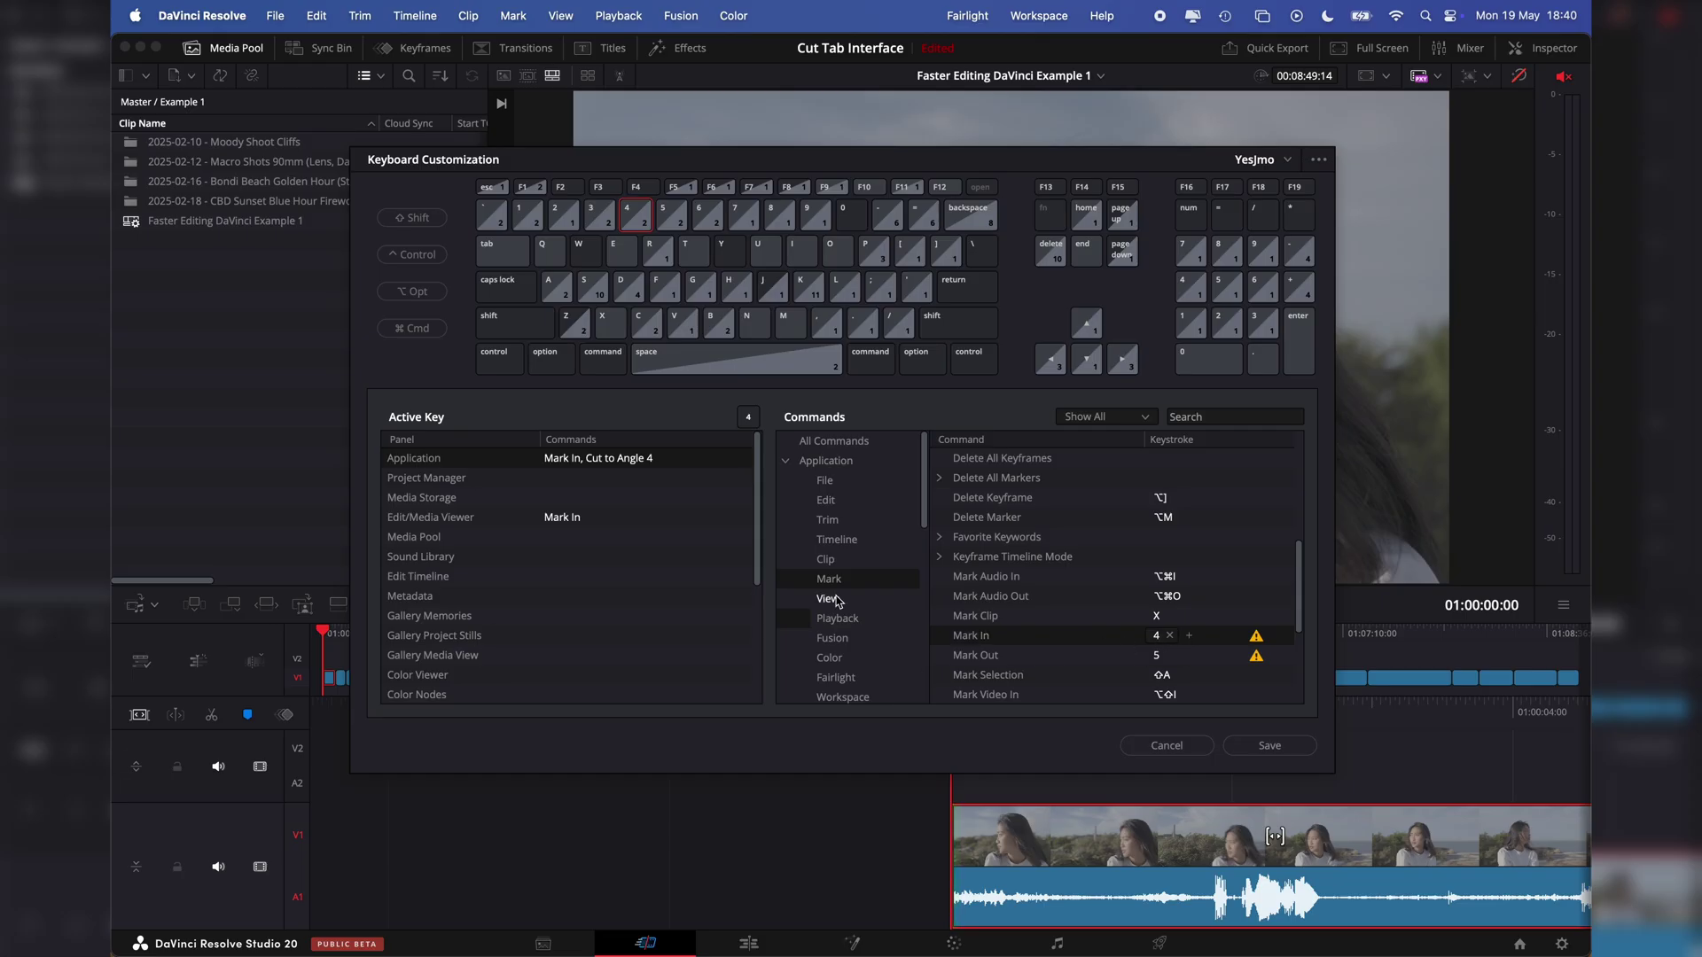
{"action": "key", "text": "5"}
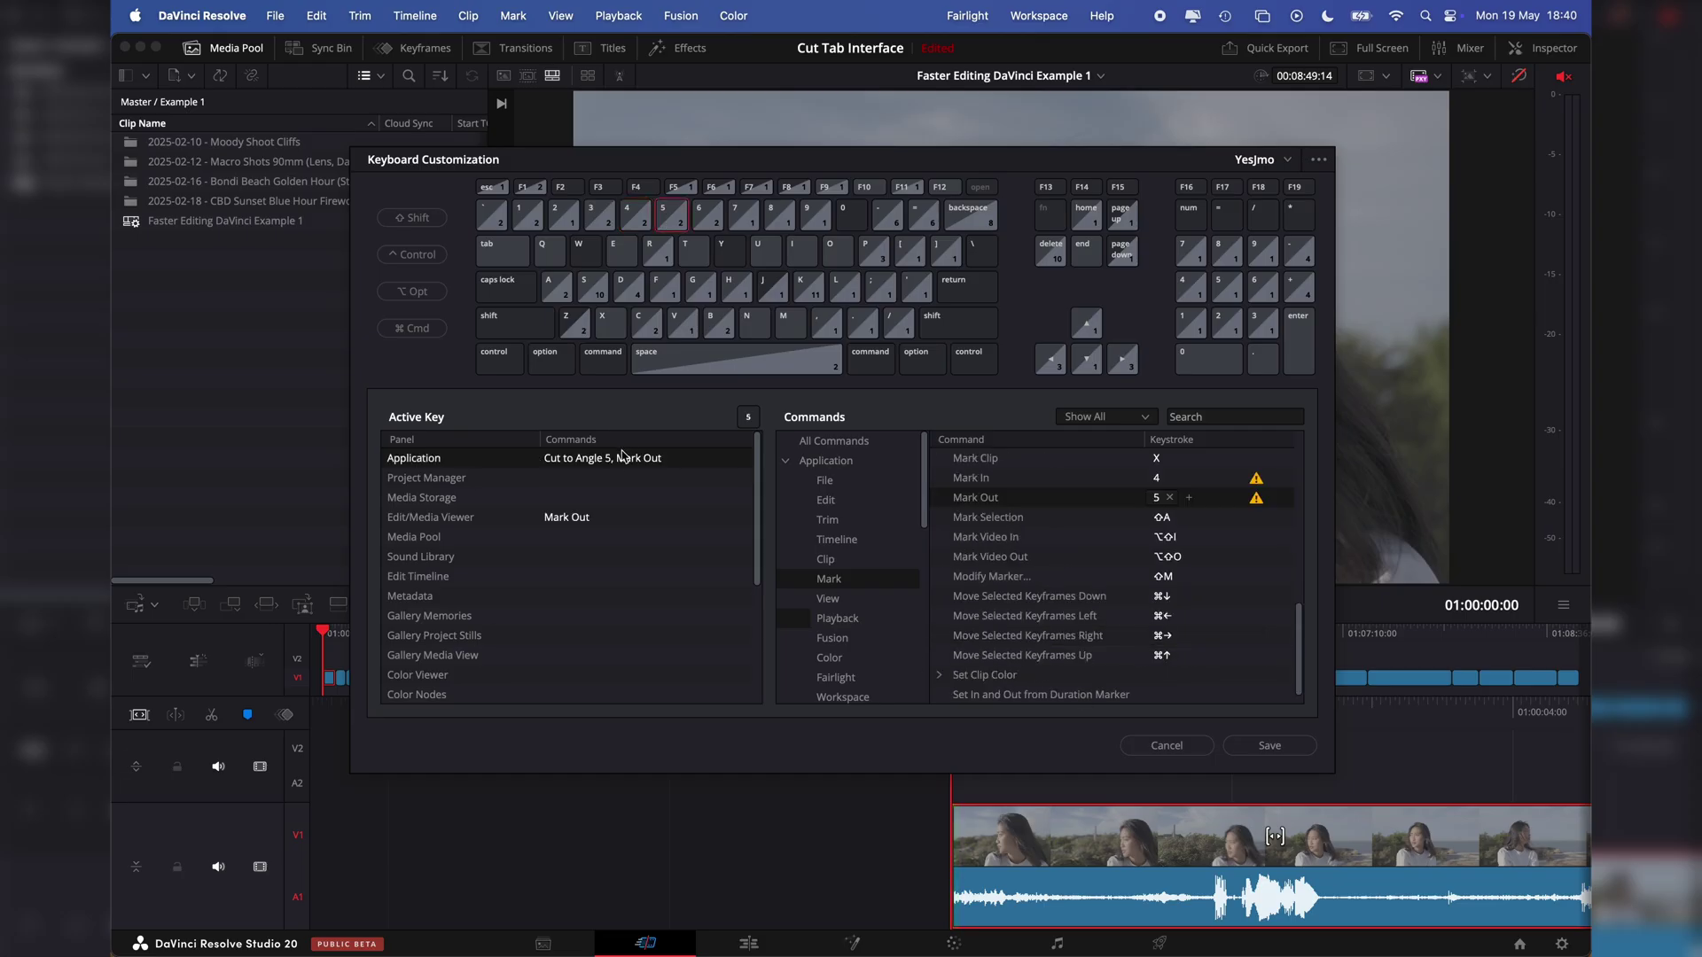
{"action": "key", "text": "6"}
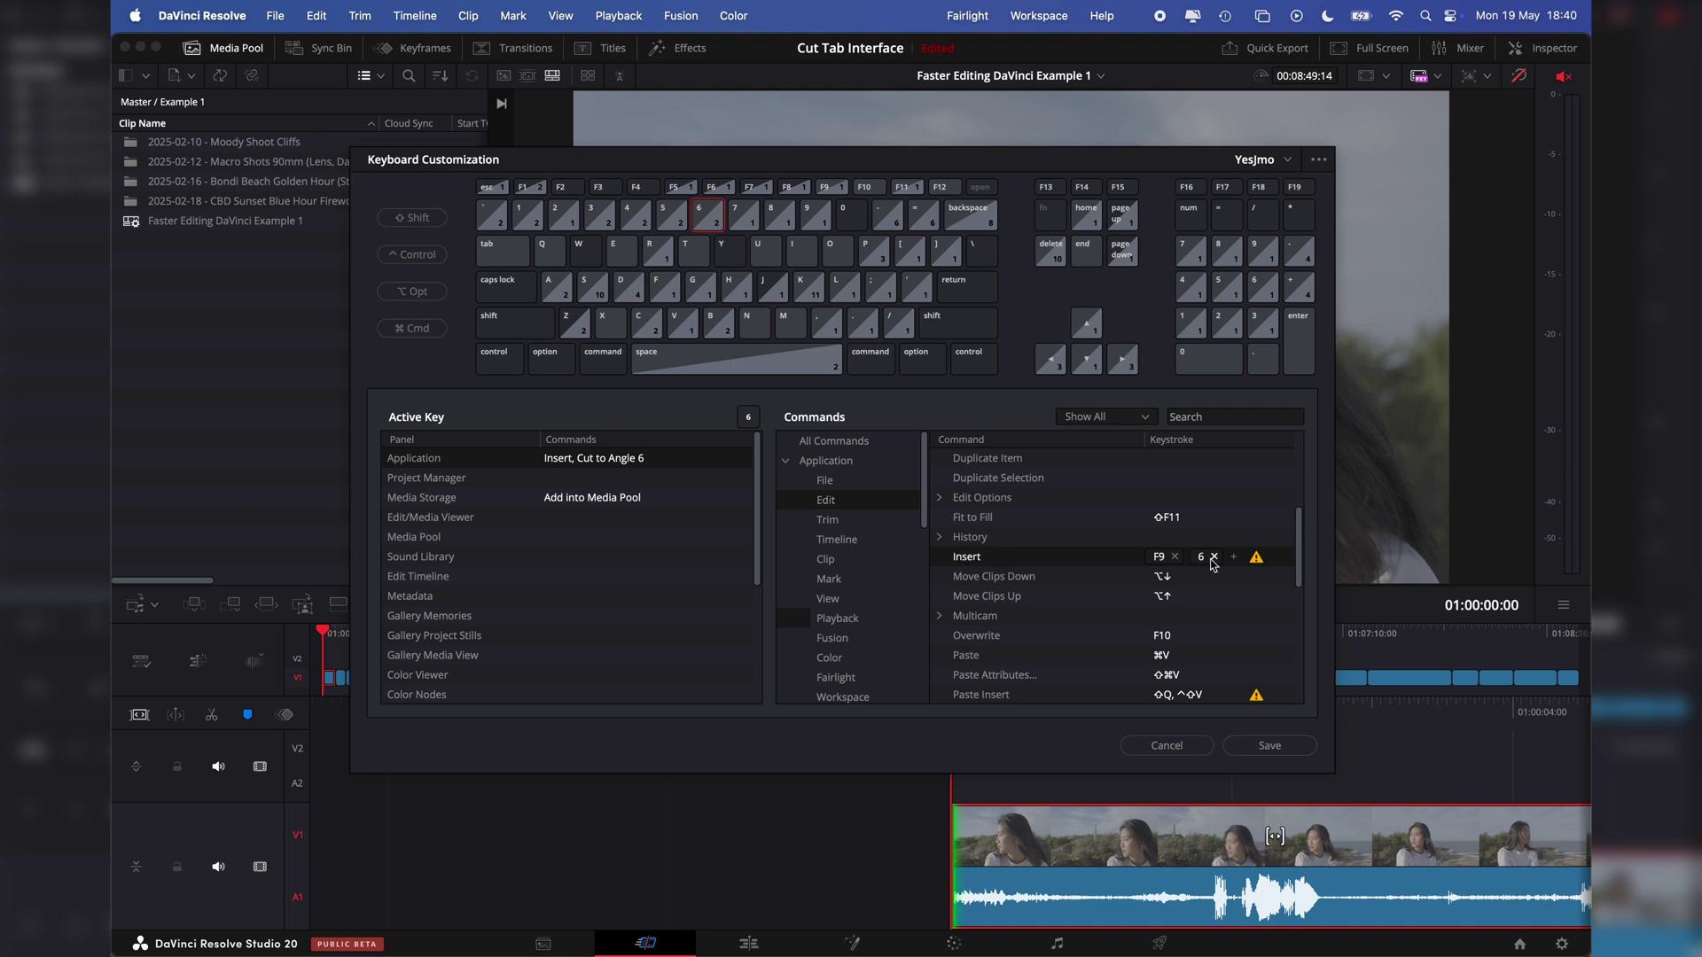
{"action": "left_click", "coordinate": [1151, 559]}
{"action": "key", "text": "1"}
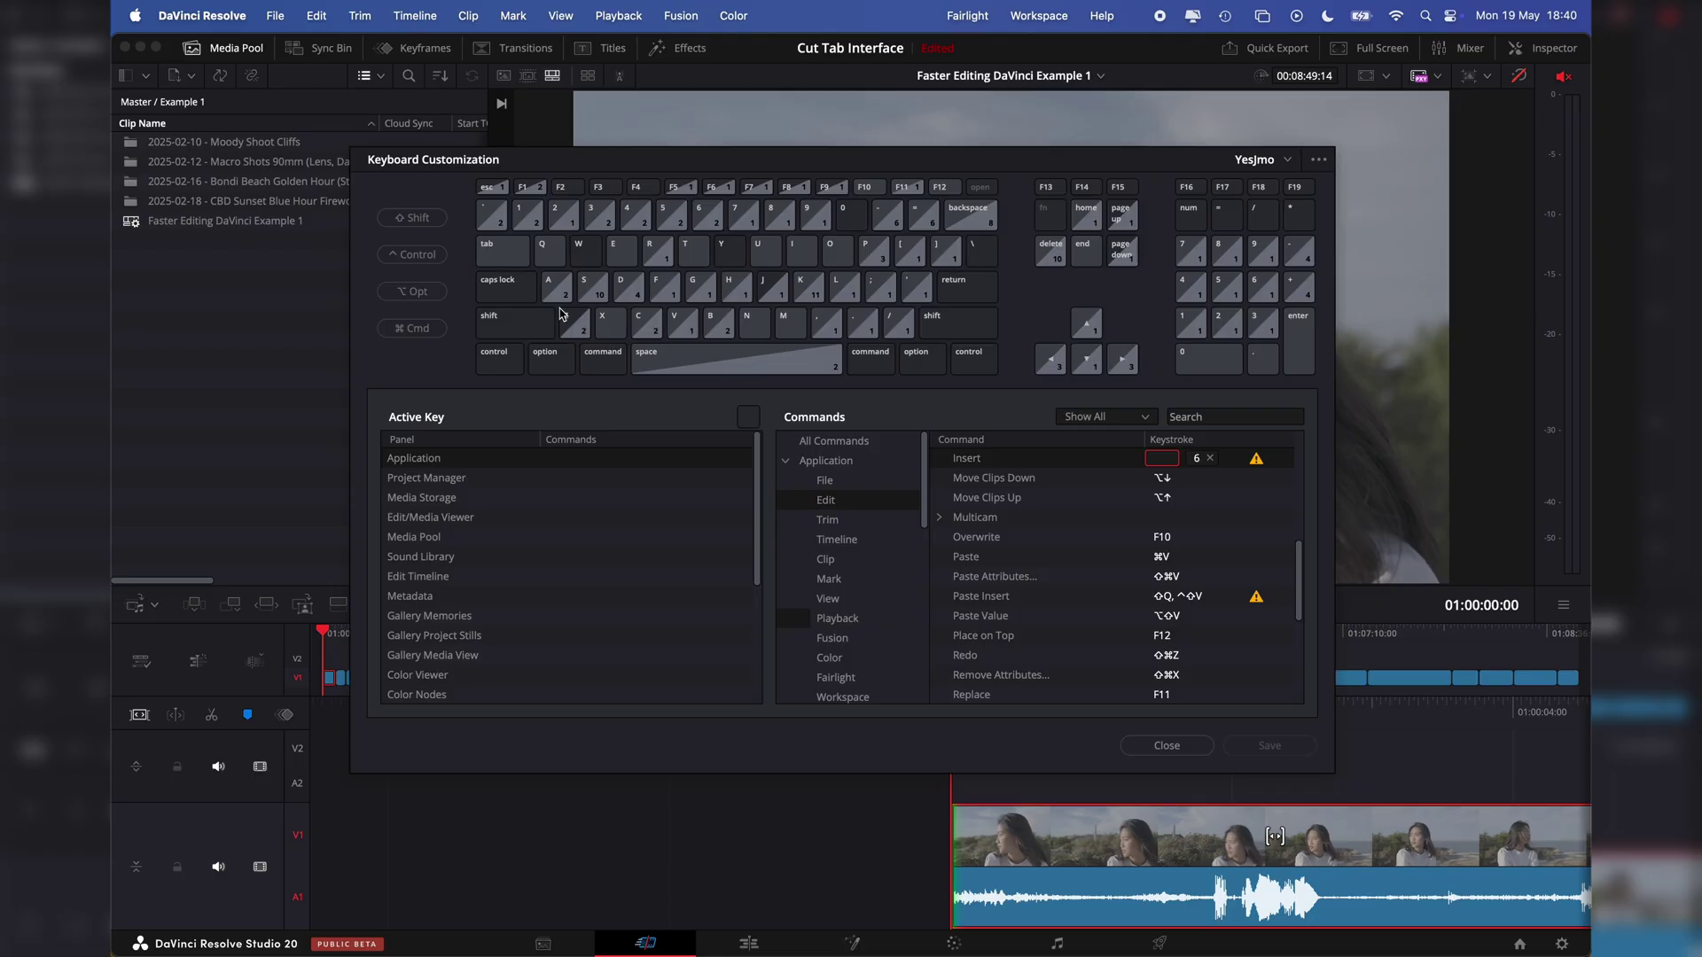
- Close the Keyboard Customization window with Escape
{"action": "key", "text": "Escape"}
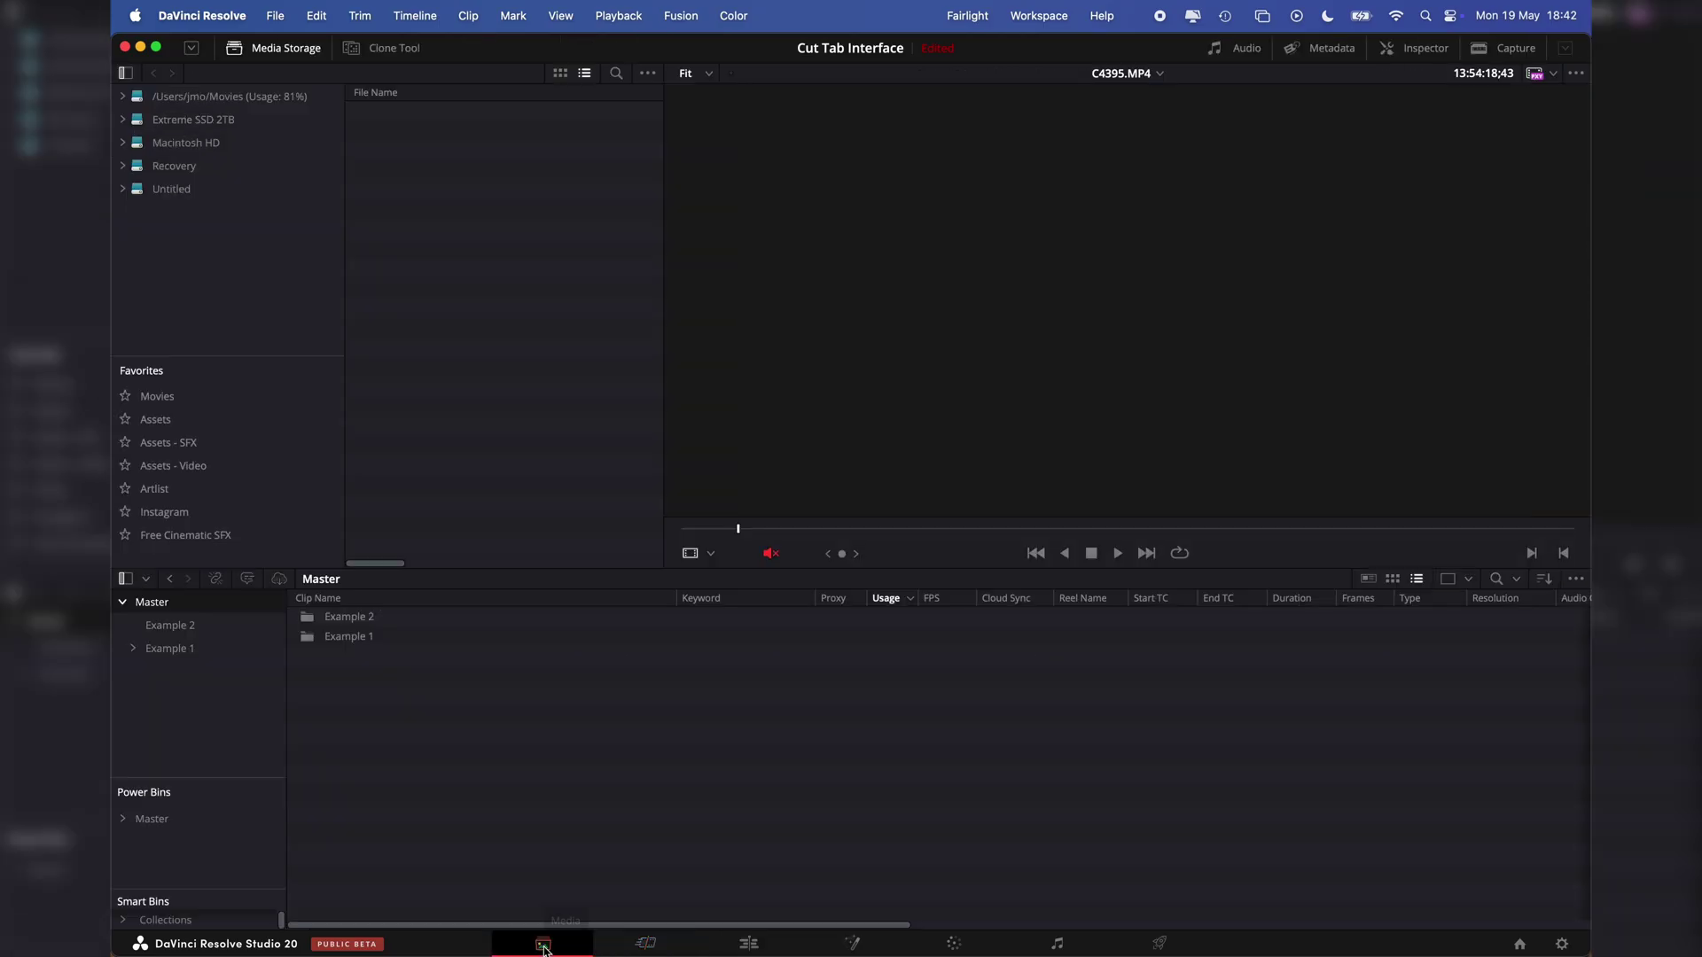
- On the Media page, expand Example 1 and select all four dated shoot bins
{"action": "left_click", "coordinate": [544, 944]}
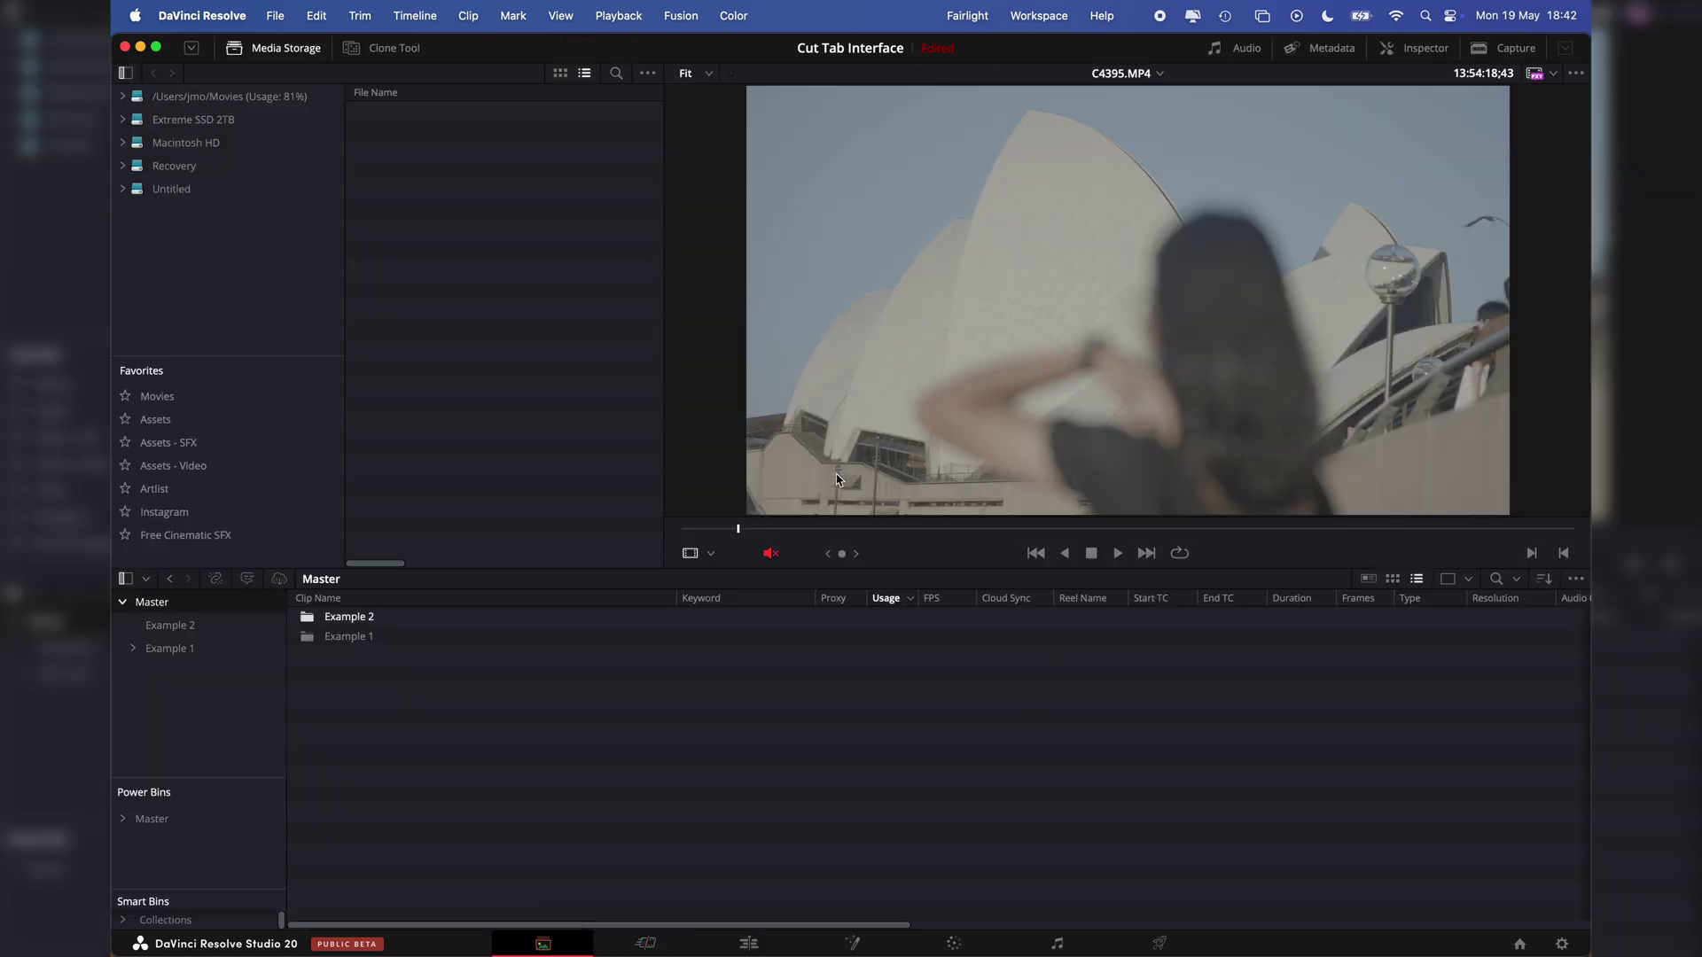
{"action": "left_click", "coordinate": [133, 648]}
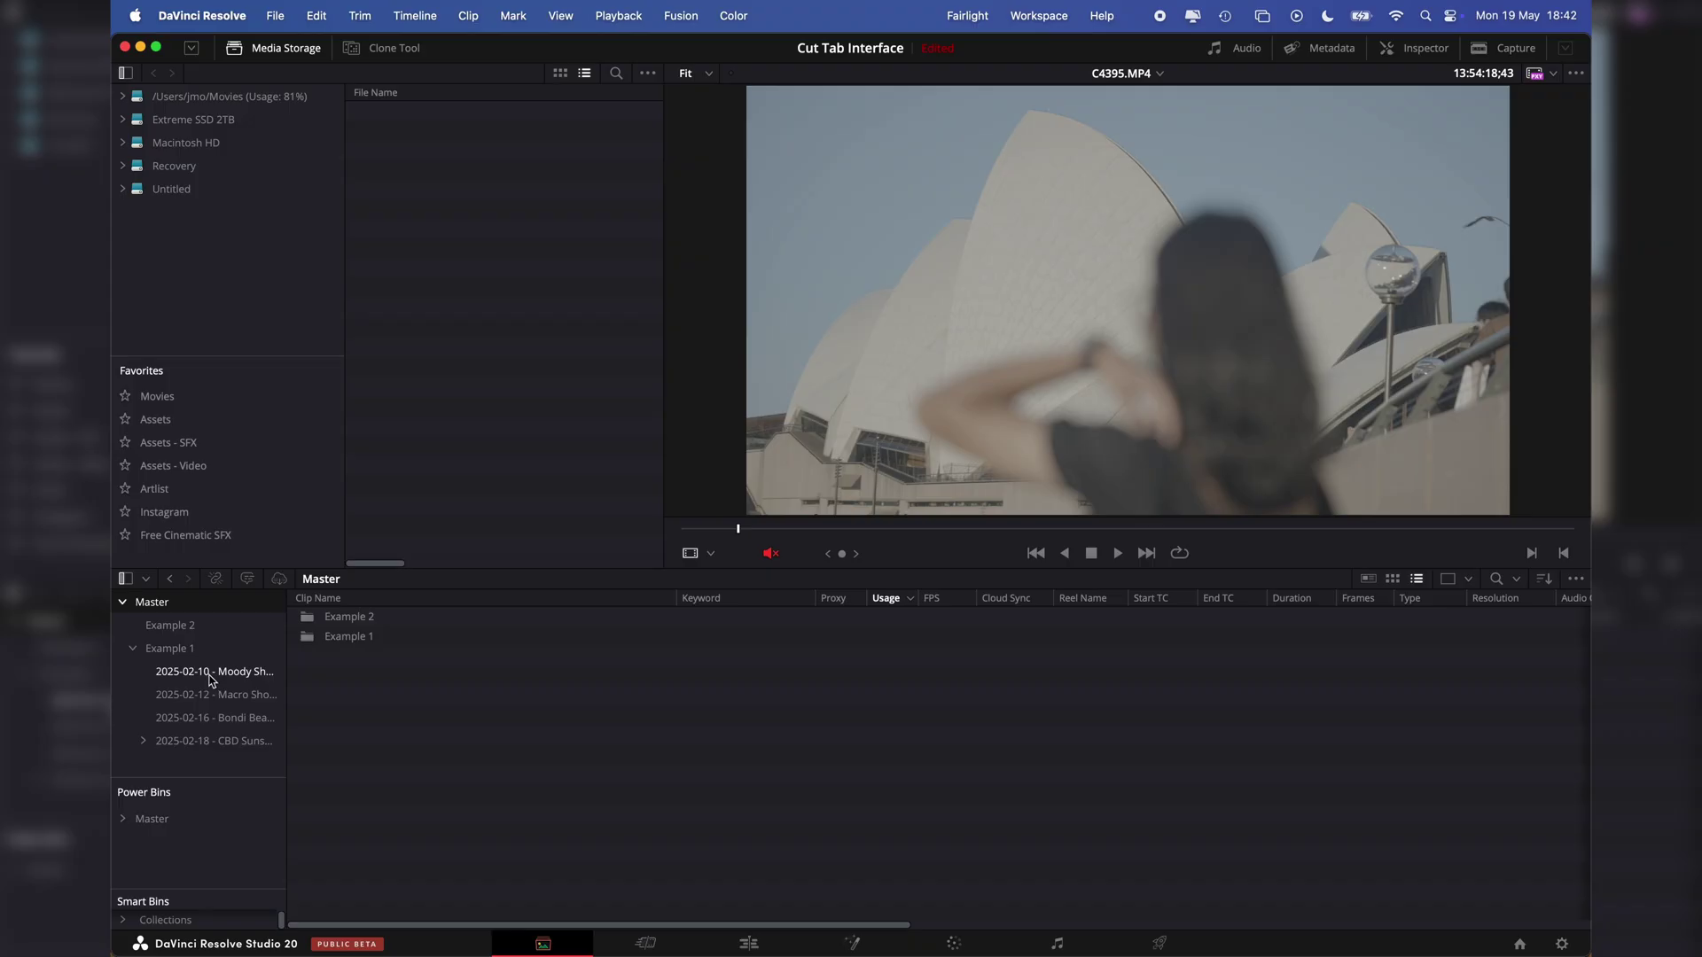
{"action": "left_click", "coordinate": [211, 673]}
{"action": "left_click", "coordinate": [221, 748], "text": "shift"}
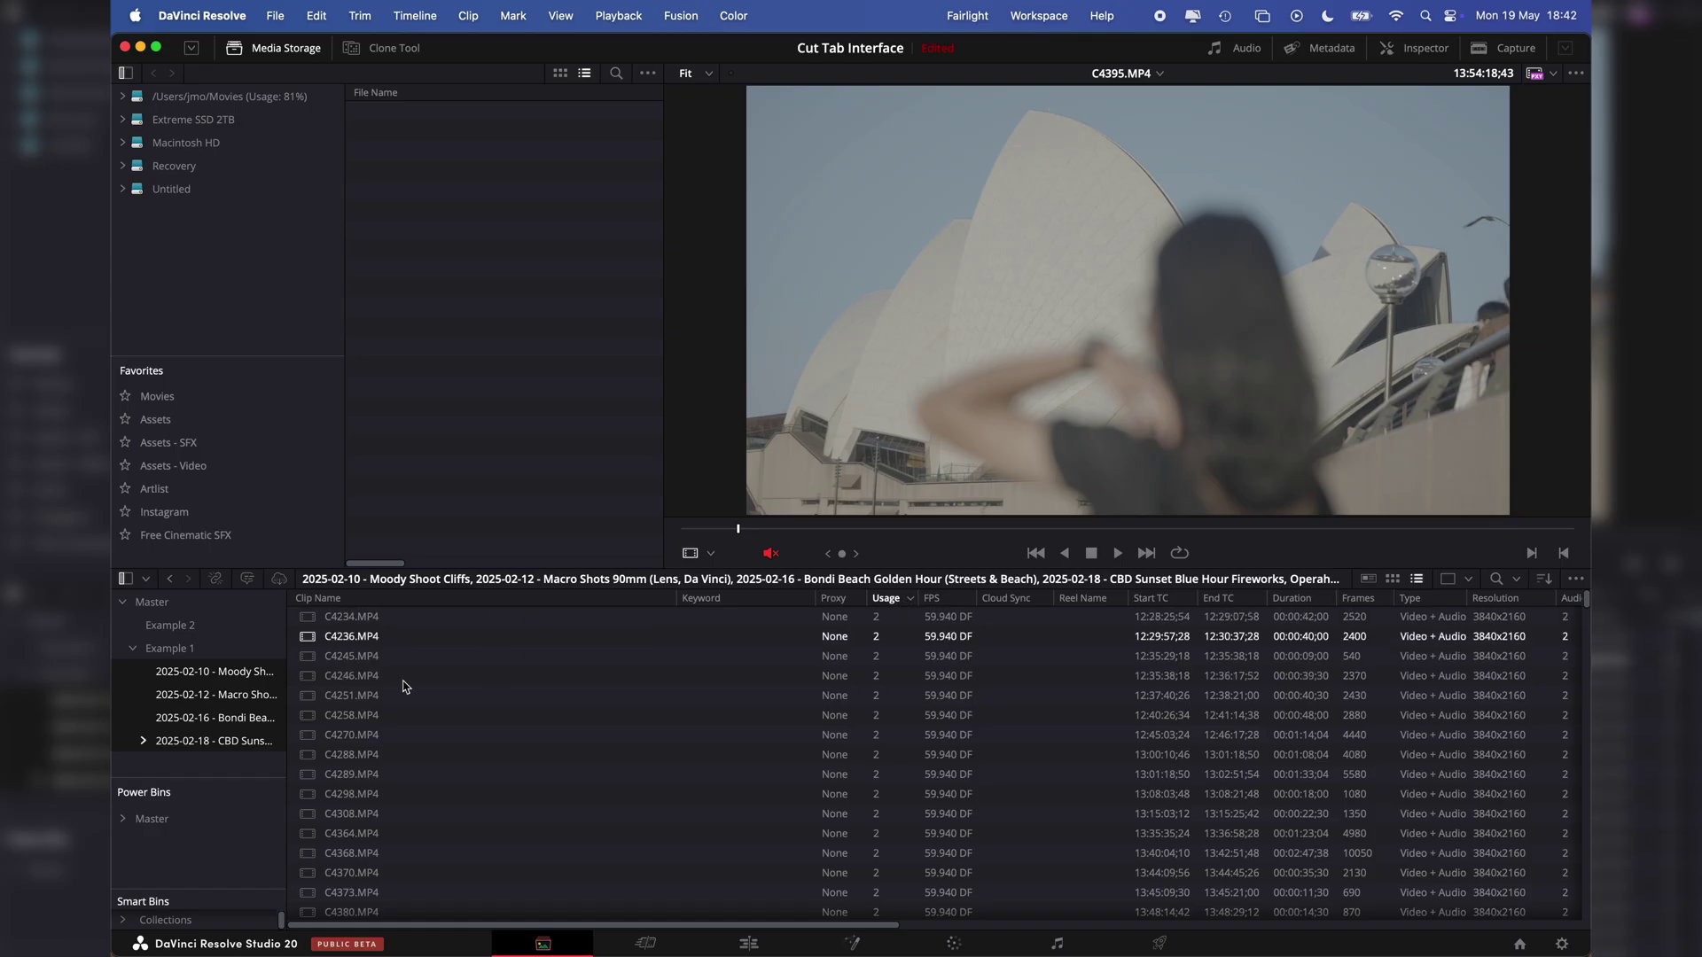
{"action": "scroll", "coordinate": [423, 751], "scroll_direction": "down", "scroll_amount": 2}
{"action": "scroll", "coordinate": [424, 751], "scroll_direction": "up", "scroll_amount": 2}
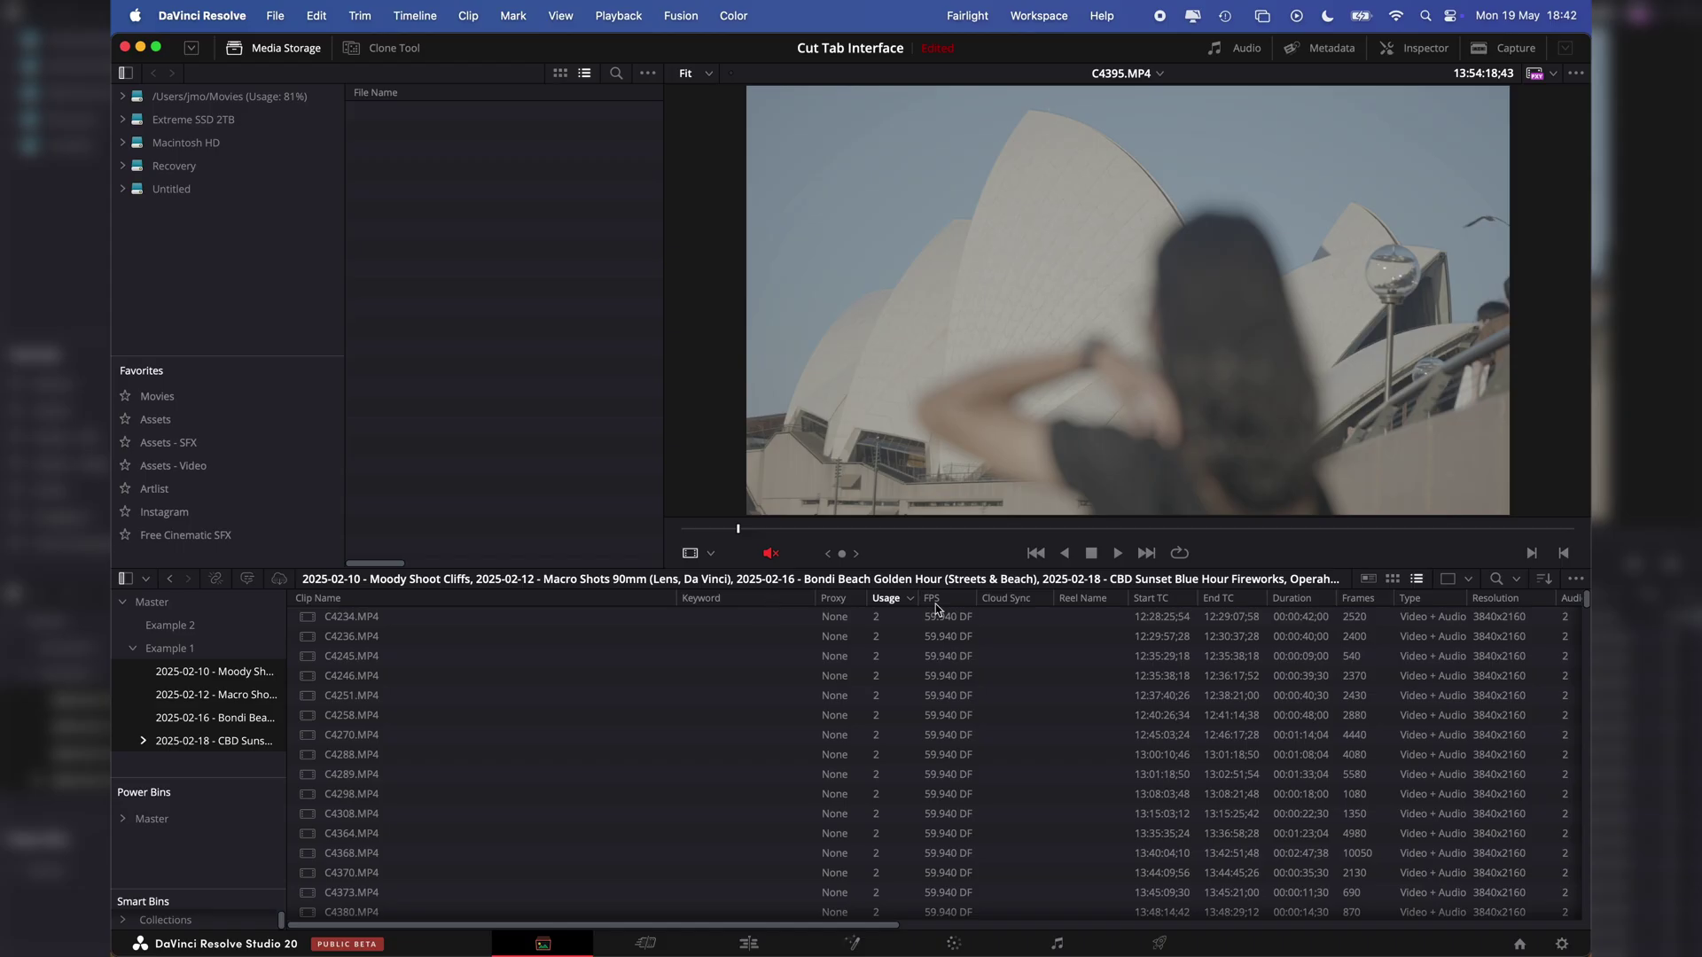
- Browse the combined clip list and load C4234.MP4 into the viewer
{"action": "left_click", "coordinate": [647, 945]}
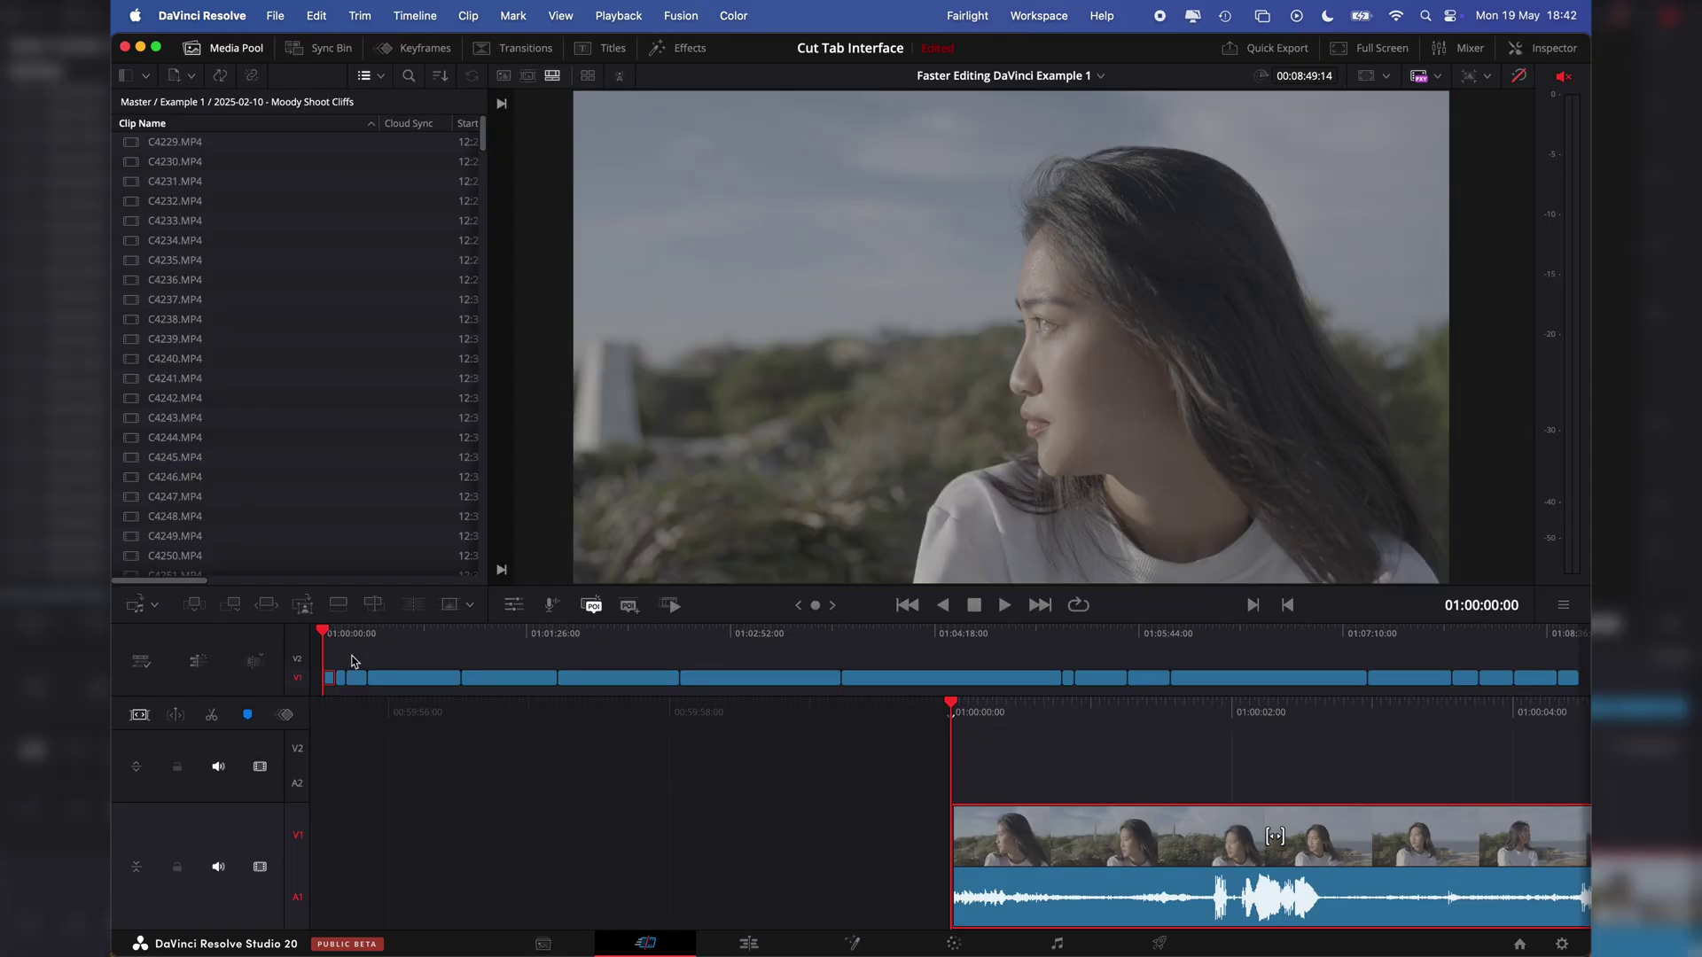
{"action": "left_click", "coordinate": [543, 947]}
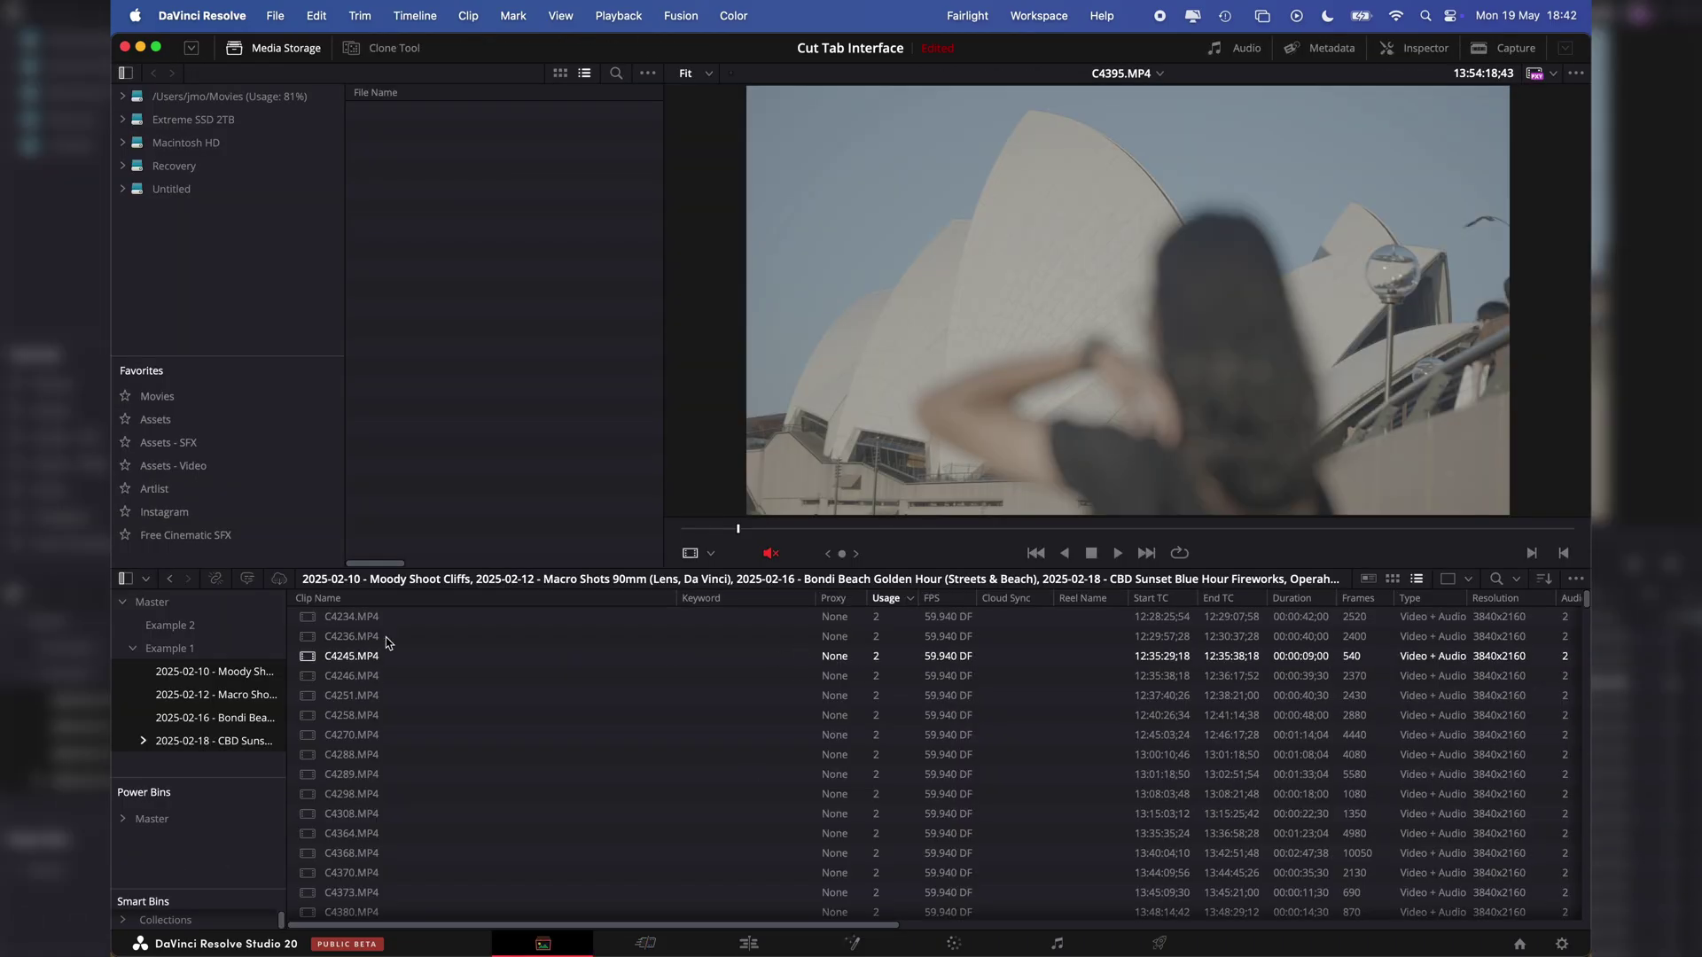
{"action": "scroll", "coordinate": [867, 779], "scroll_direction": "down", "scroll_amount": 2}
{"action": "scroll", "coordinate": [869, 784], "scroll_direction": "down", "scroll_amount": 3}
{"action": "scroll", "coordinate": [873, 789], "scroll_direction": "down", "scroll_amount": 3}
{"action": "scroll", "coordinate": [883, 800], "scroll_direction": "down", "scroll_amount": 2}
{"action": "scroll", "coordinate": [880, 803], "scroll_direction": "down", "scroll_amount": 5}
{"action": "scroll", "coordinate": [881, 805], "scroll_direction": "down", "scroll_amount": 5}
{"action": "scroll", "coordinate": [877, 806], "scroll_direction": "down", "scroll_amount": 5}
{"action": "mouse_move", "coordinate": [1586, 813]}
{"action": "left_mouse_down"}
{"action": "mouse_move", "coordinate": [1590, 929]}
{"action": "mouse_move", "coordinate": [1586, 603]}
{"action": "left_mouse_up"}
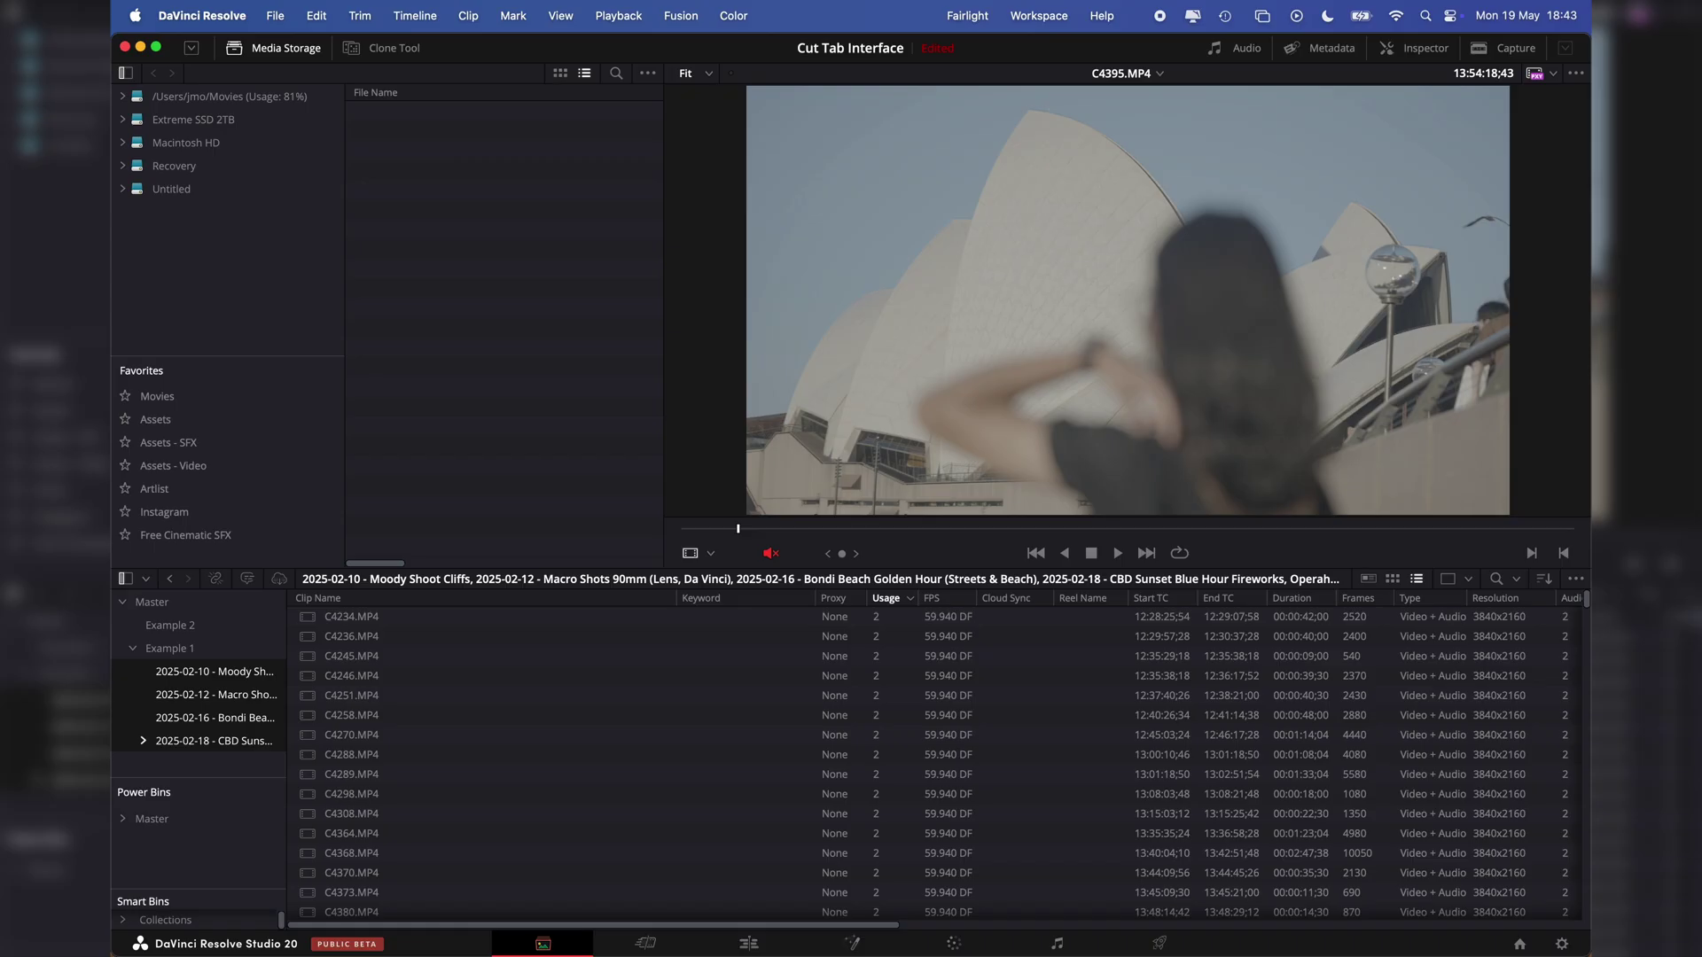
{"action": "left_click", "coordinate": [642, 628]}
{"action": "scroll", "coordinate": [702, 729], "scroll_direction": "down", "scroll_amount": 5}
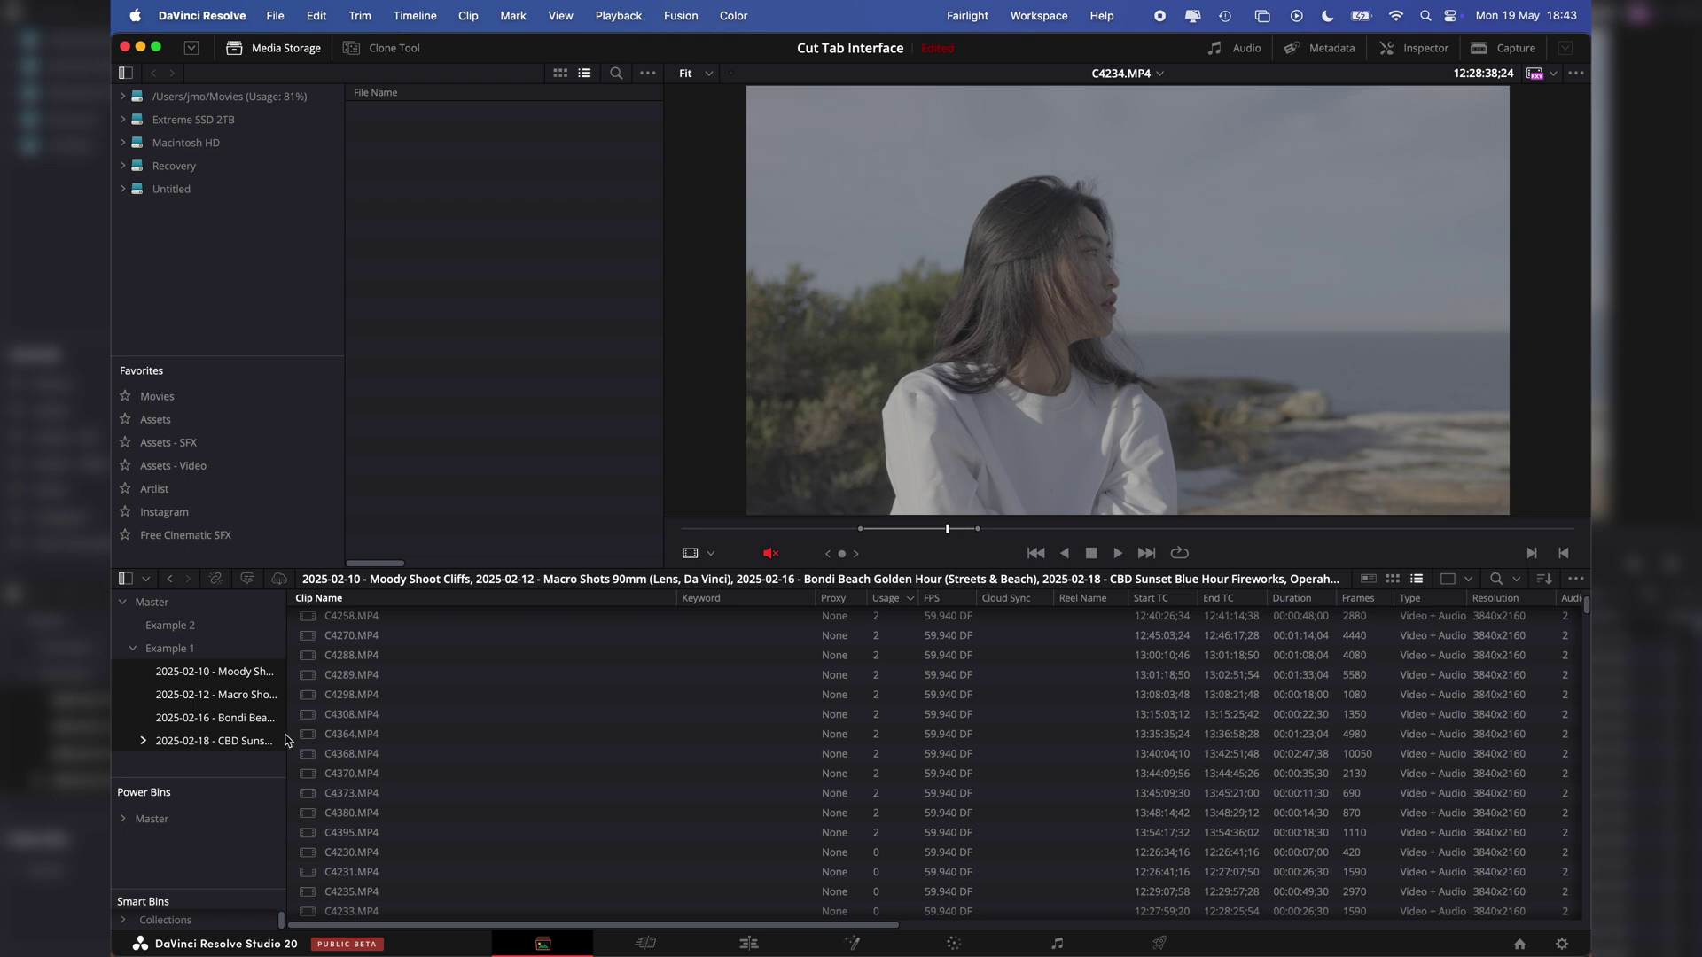
{"action": "scroll", "coordinate": [738, 840], "scroll_direction": "up", "scroll_amount": 5}
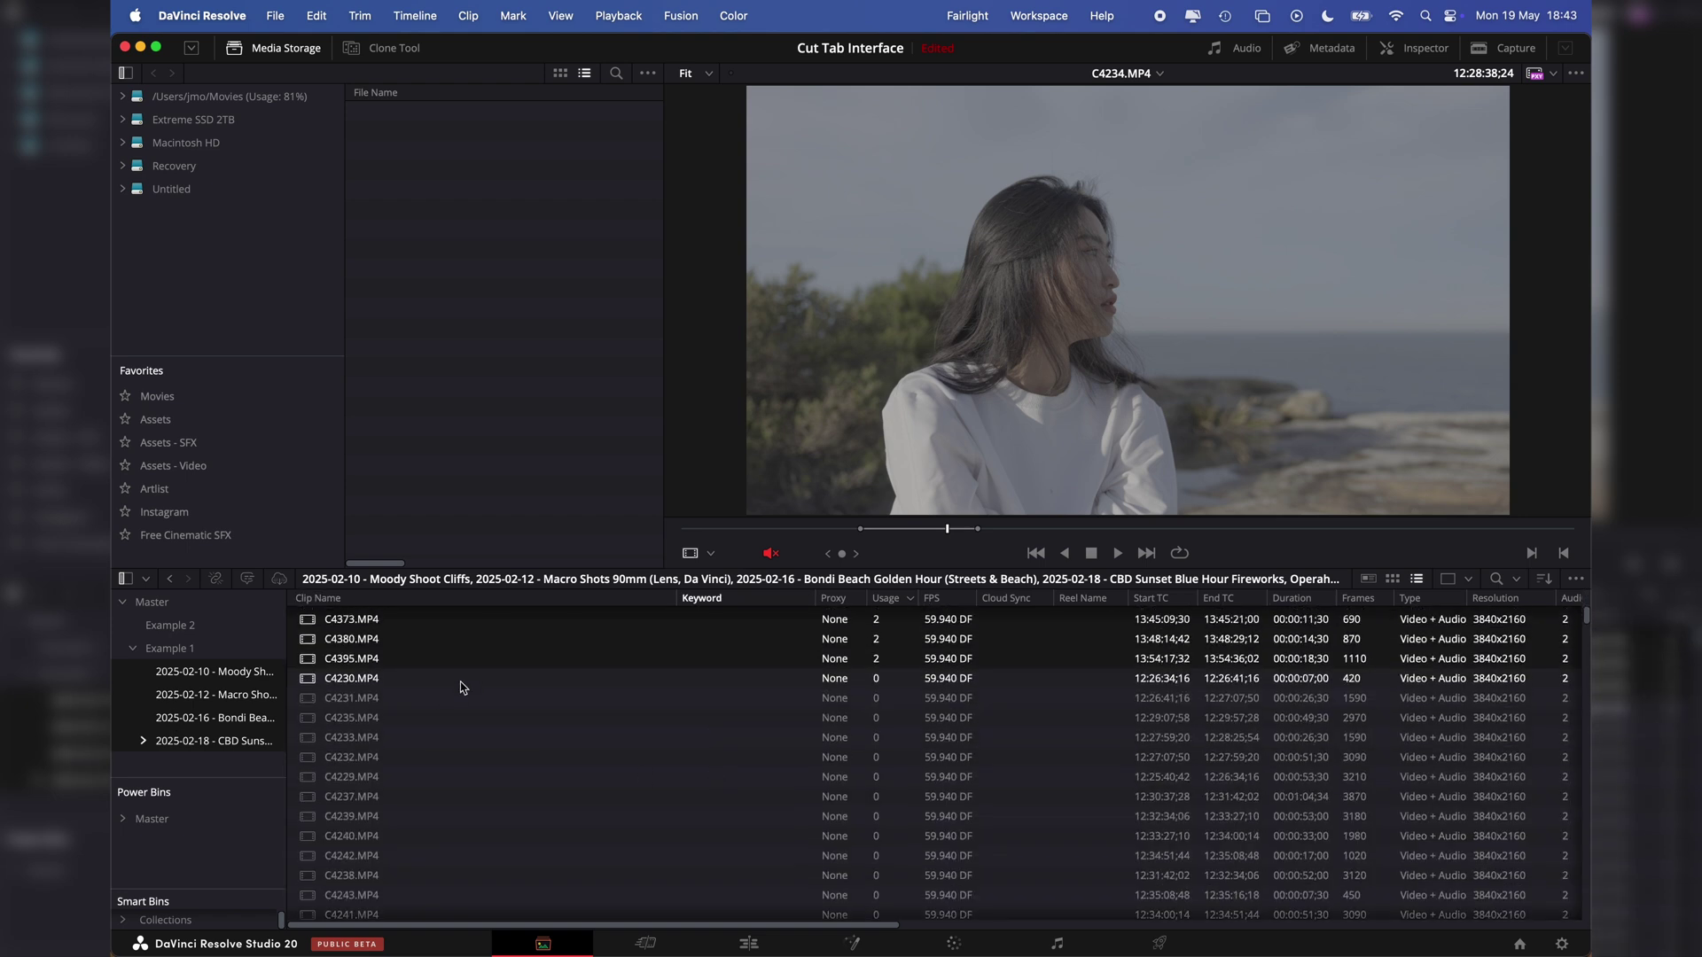
- Generate proxy media for the selected clips from their right-click menu
{"action": "right_click", "coordinate": [623, 738]}
{"action": "mouse_move", "coordinate": [673, 593]}
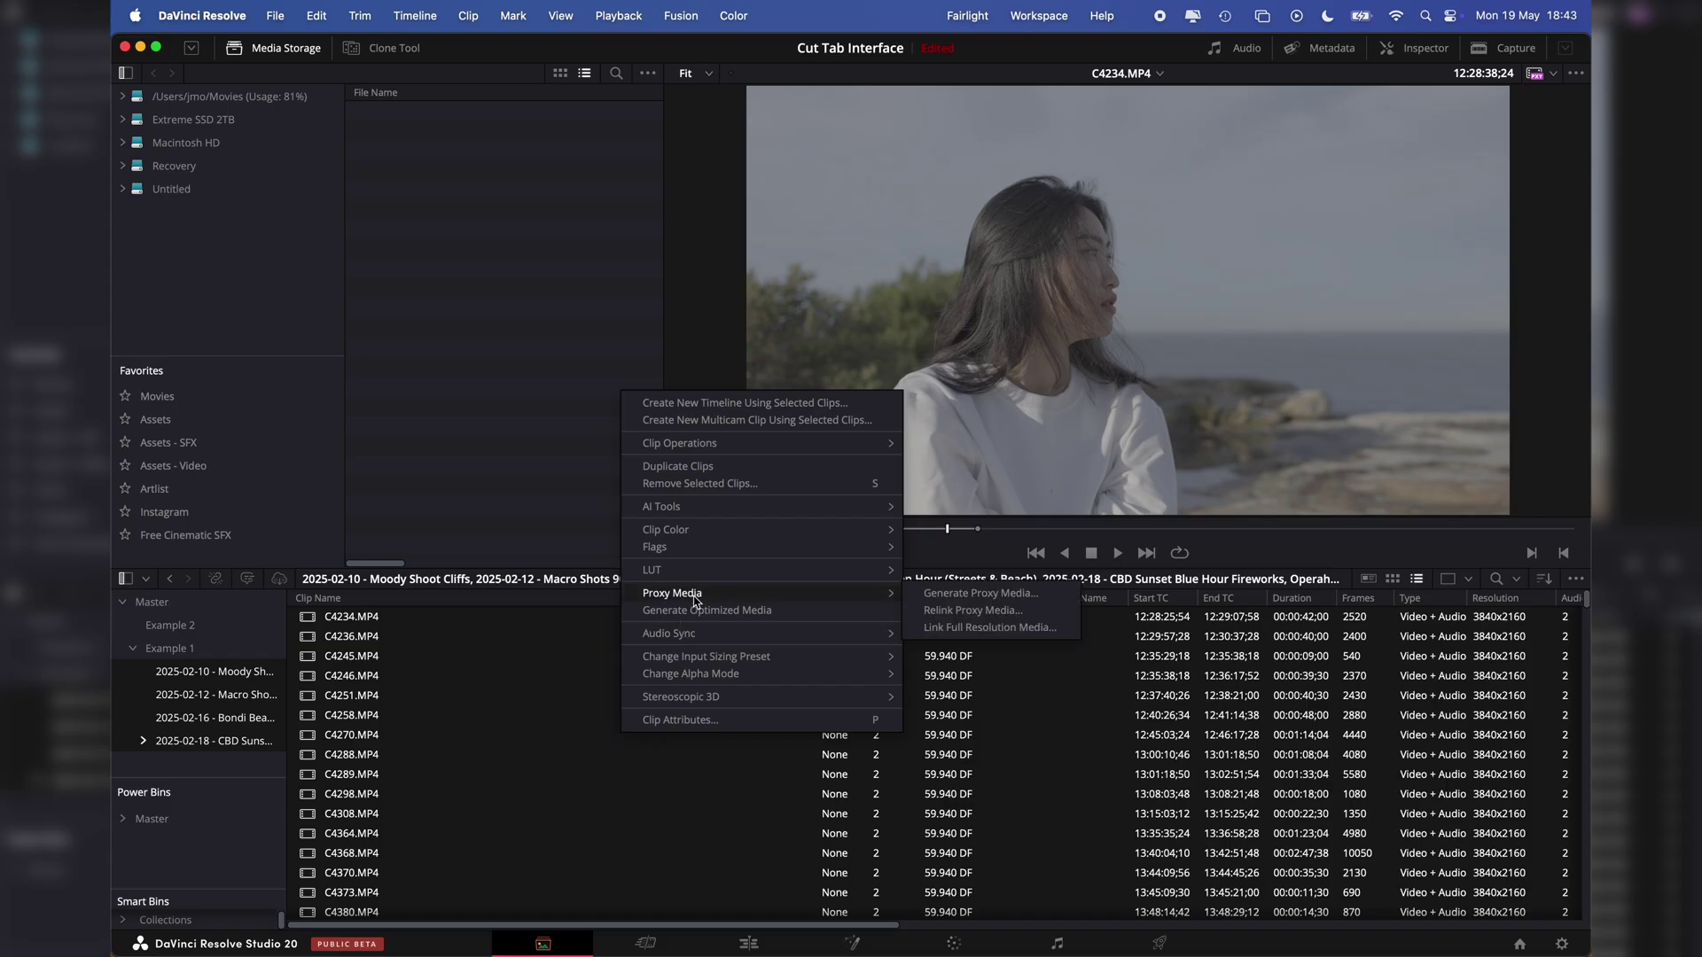
{"action": "left_click", "coordinate": [948, 592]}
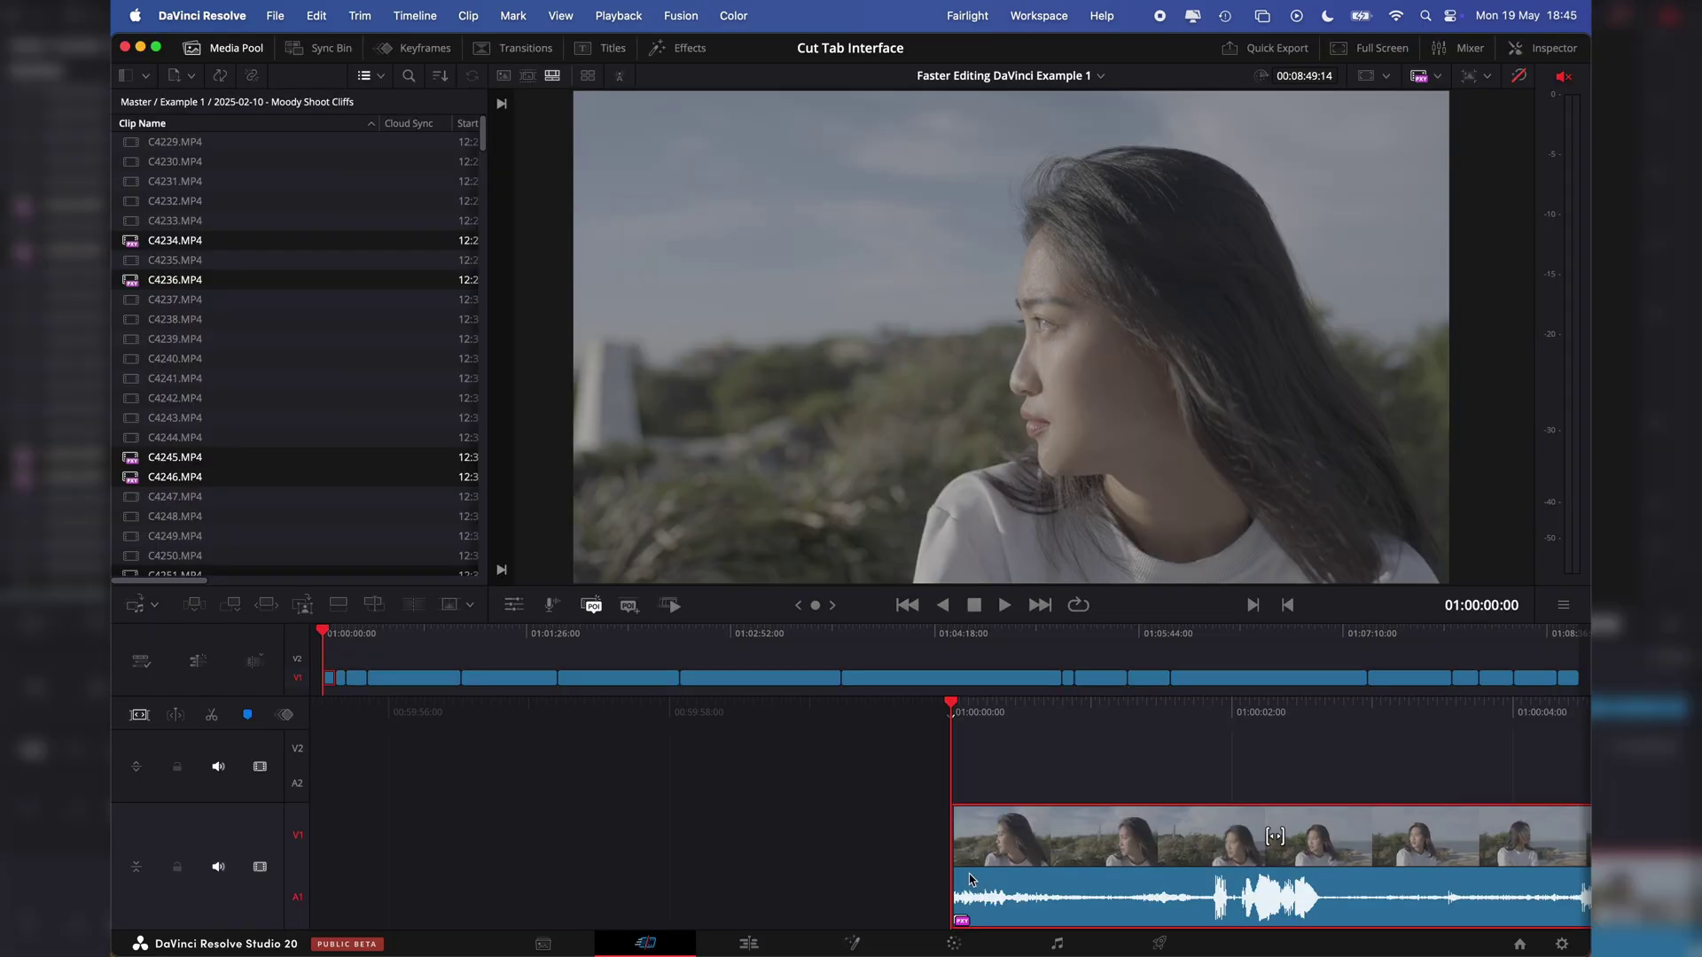
{"action": "key", "text": "space"}
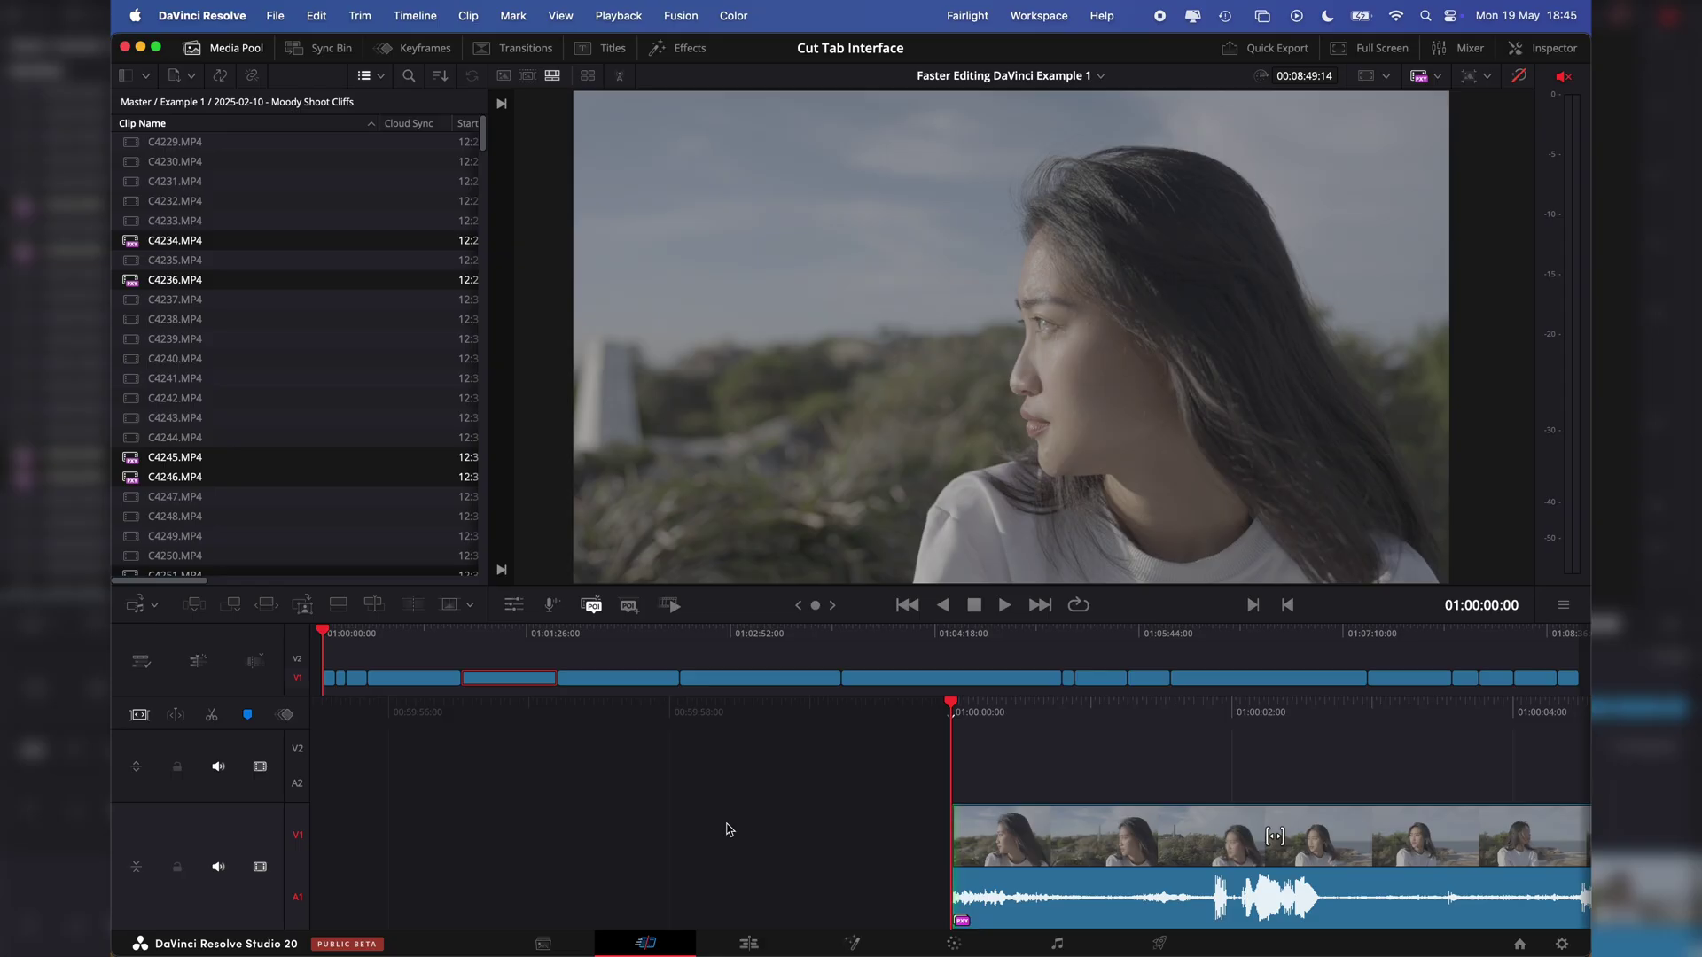
{"action": "left_click", "coordinate": [1422, 76]}
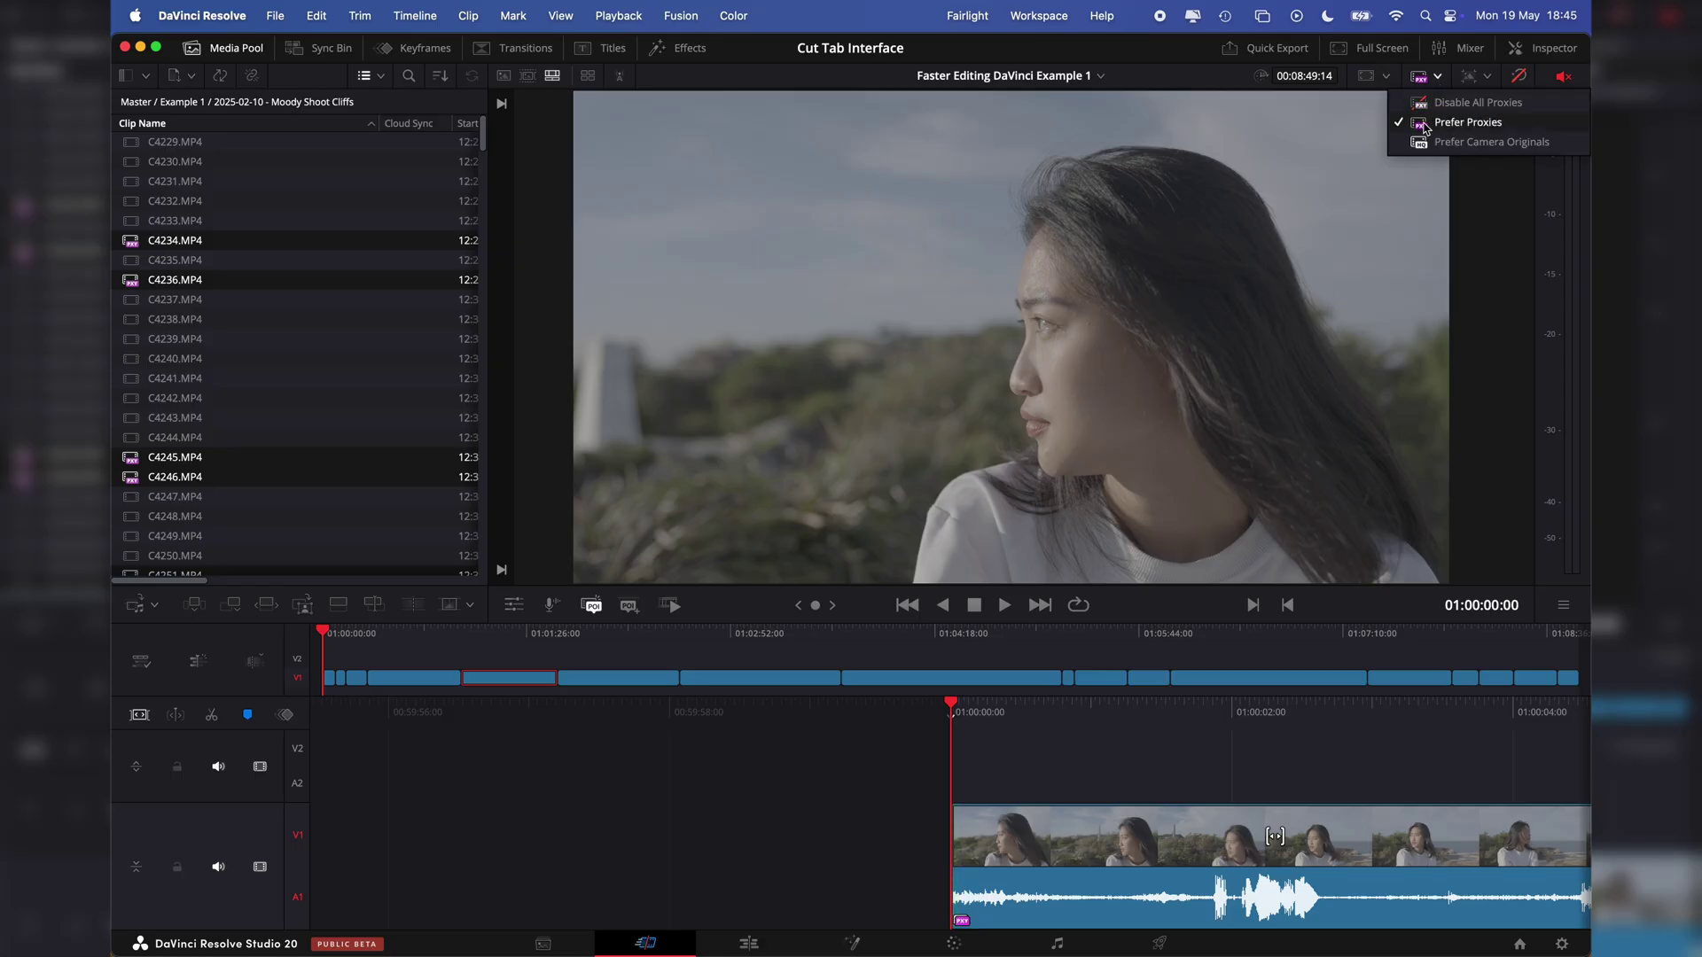
{"action": "left_click", "coordinate": [1458, 142]}
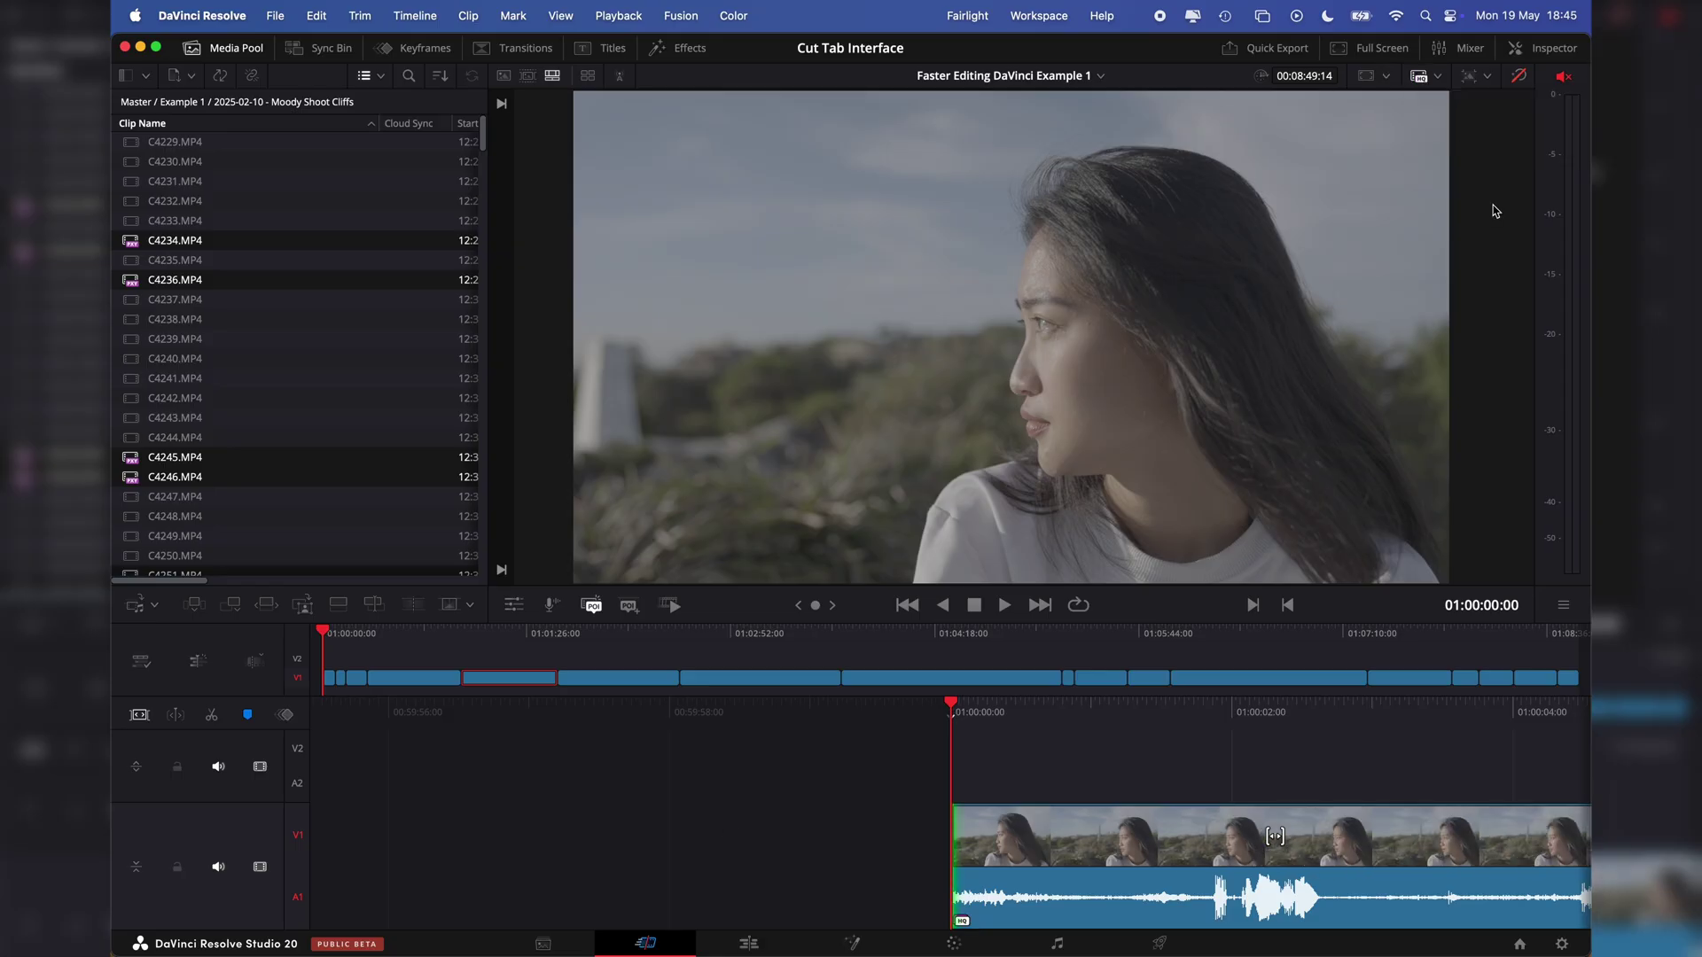
{"action": "left_click", "coordinate": [1422, 76]}
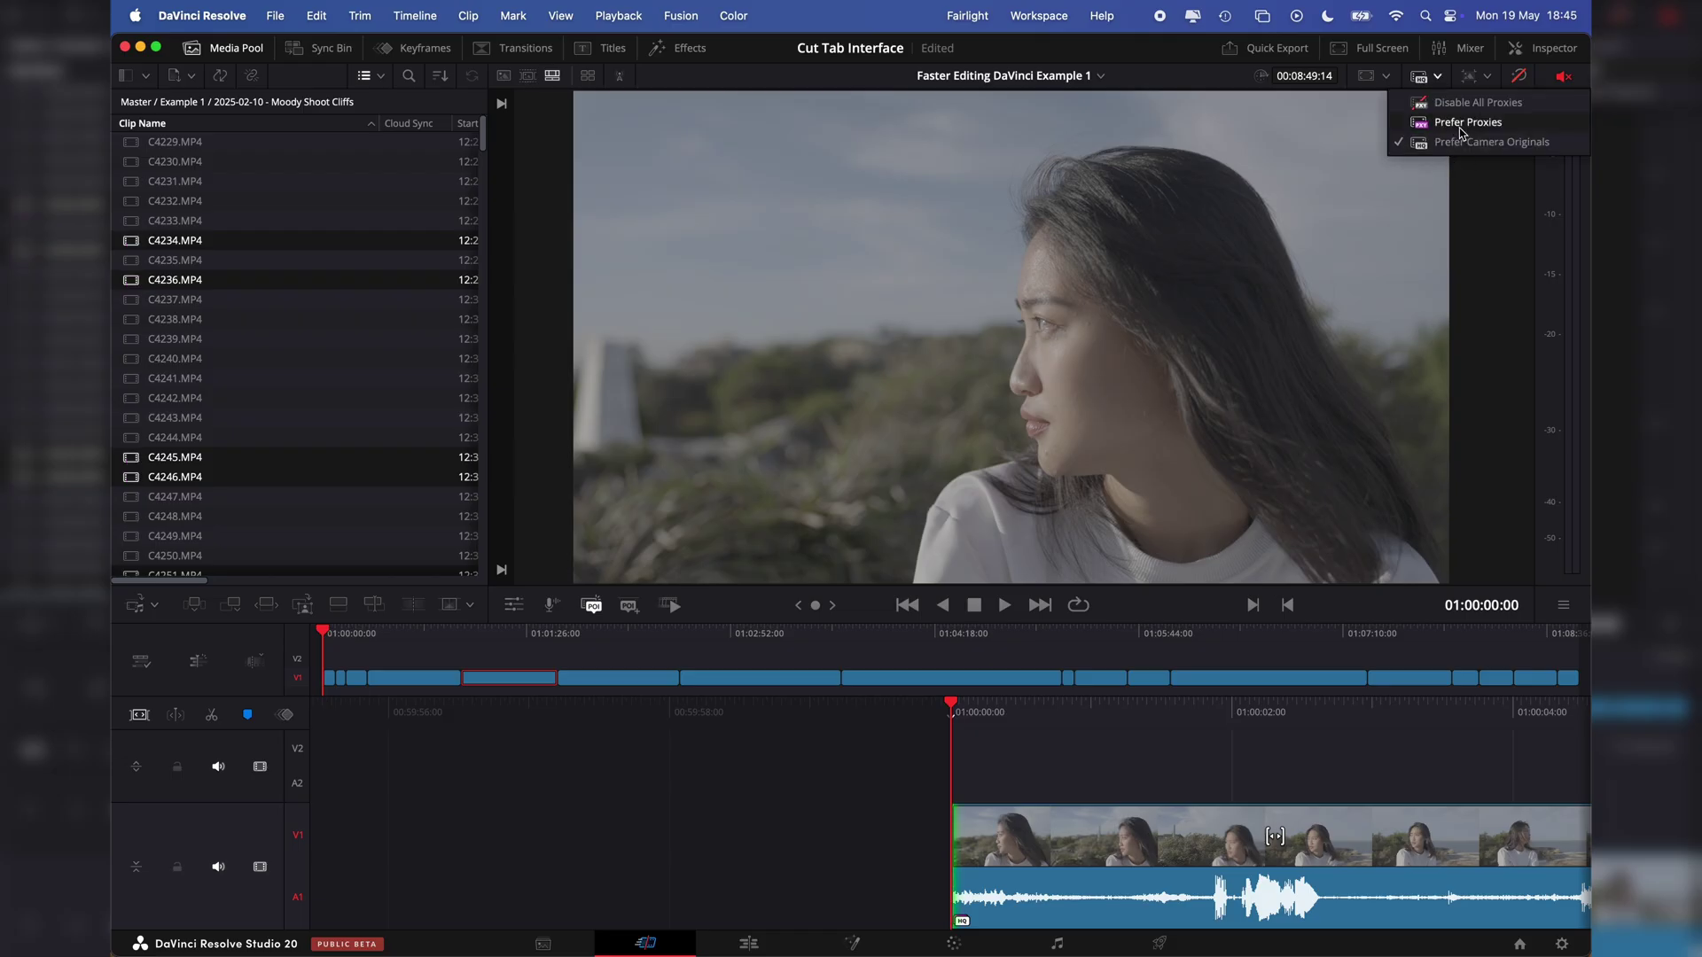
{"action": "left_click", "coordinate": [1463, 123]}
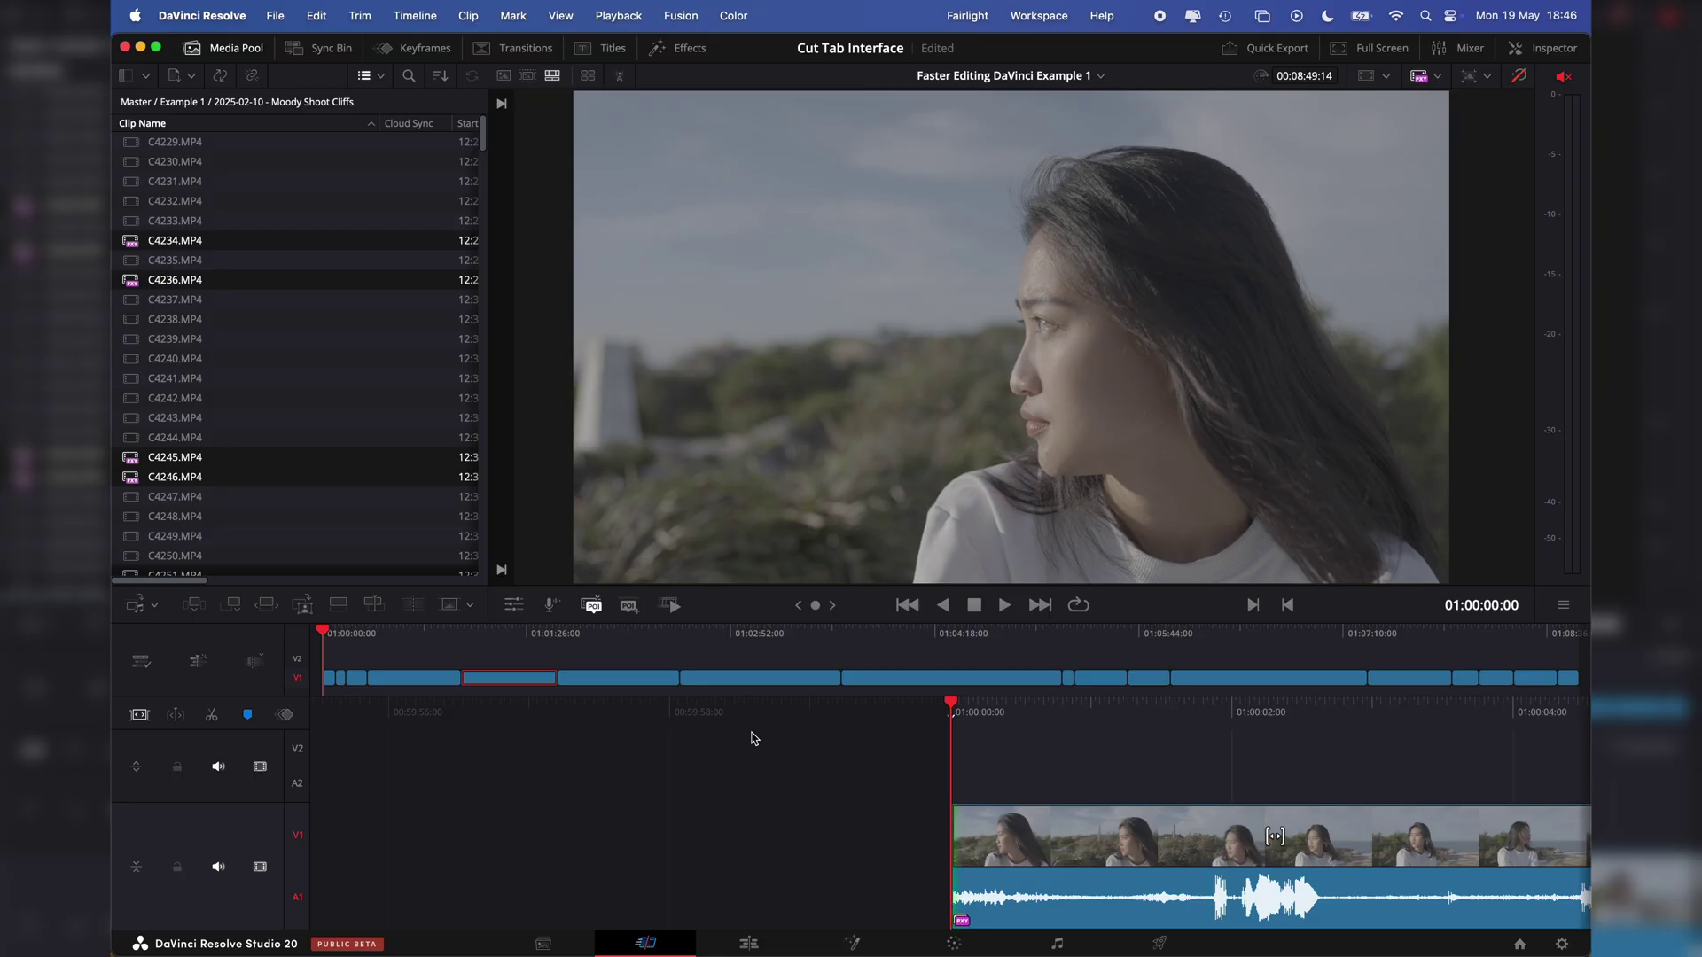
{"action": "key", "text": "space"}
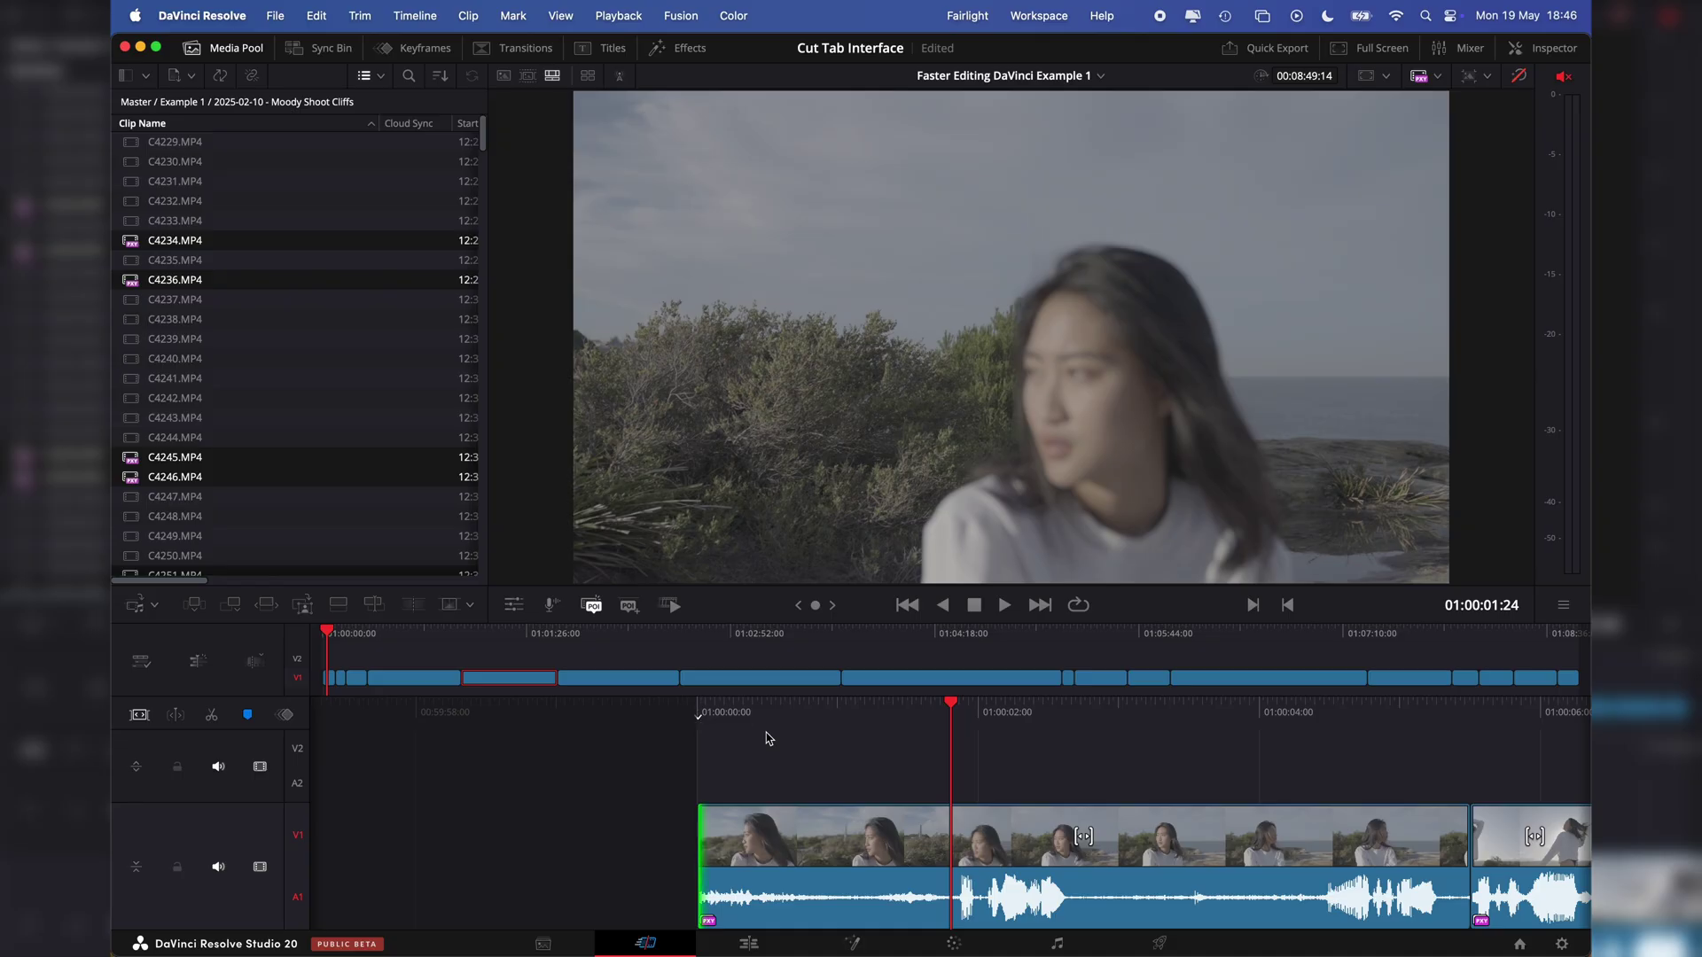
{"action": "key", "text": "Home"}
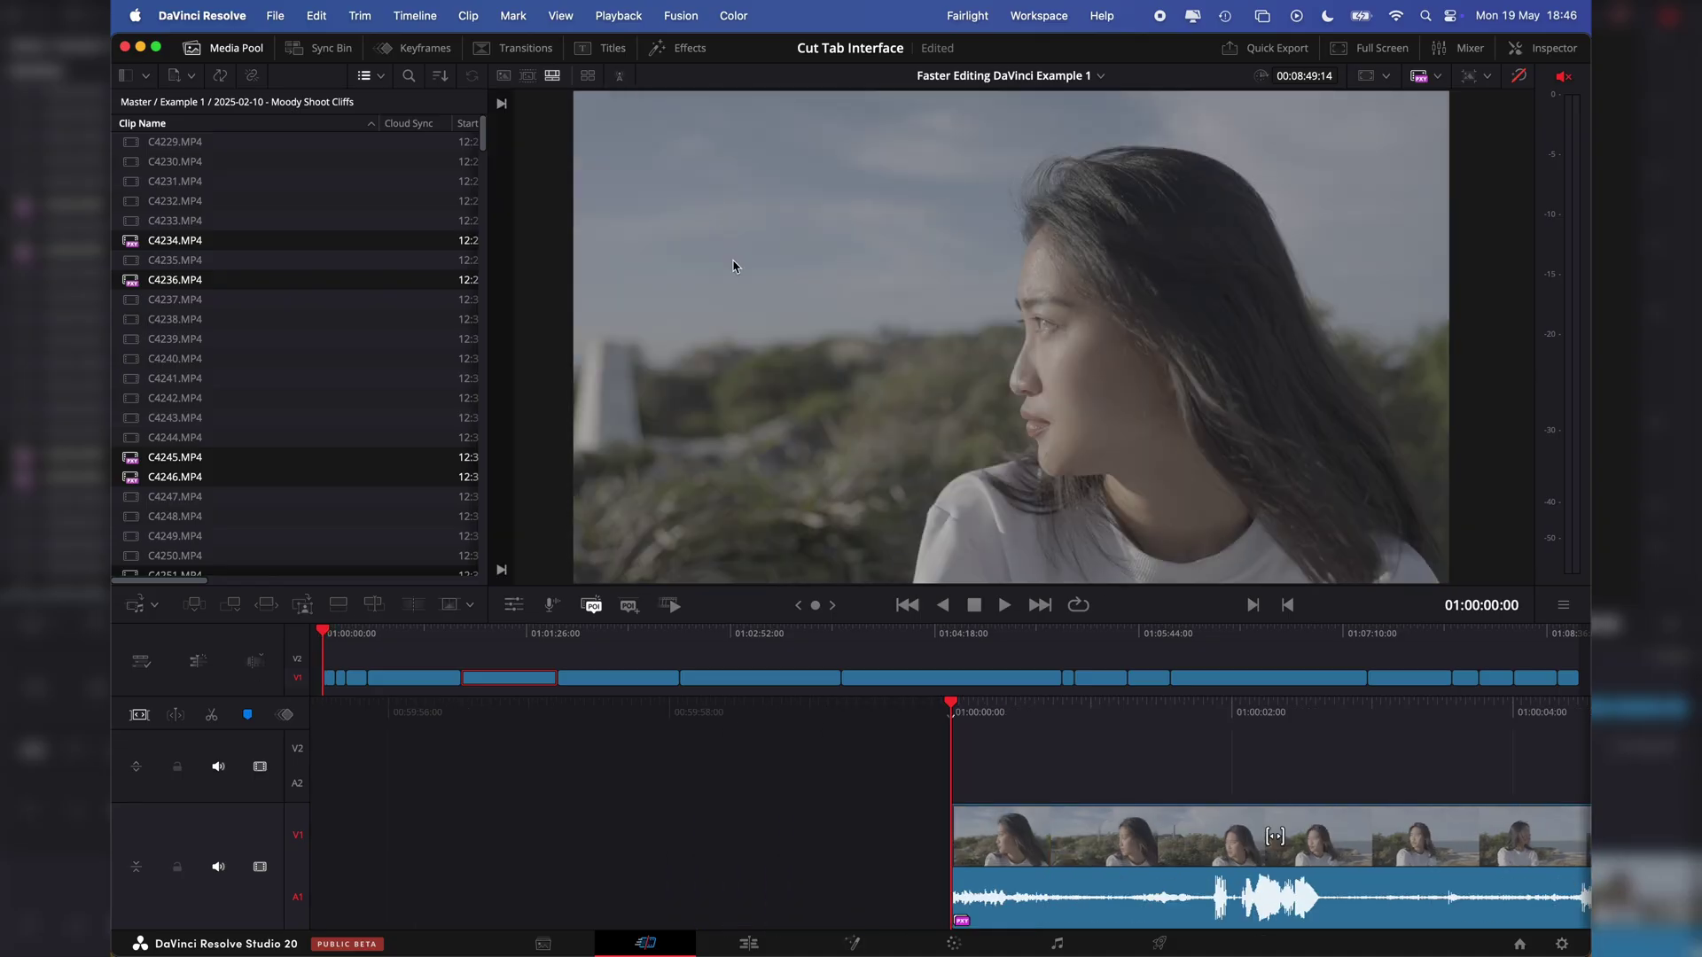
- Pick a Timeline Playback Resolution and briefly check the Project Settings
{"action": "left_click", "coordinate": [618, 16]}
{"action": "mouse_move", "coordinate": [668, 93]}
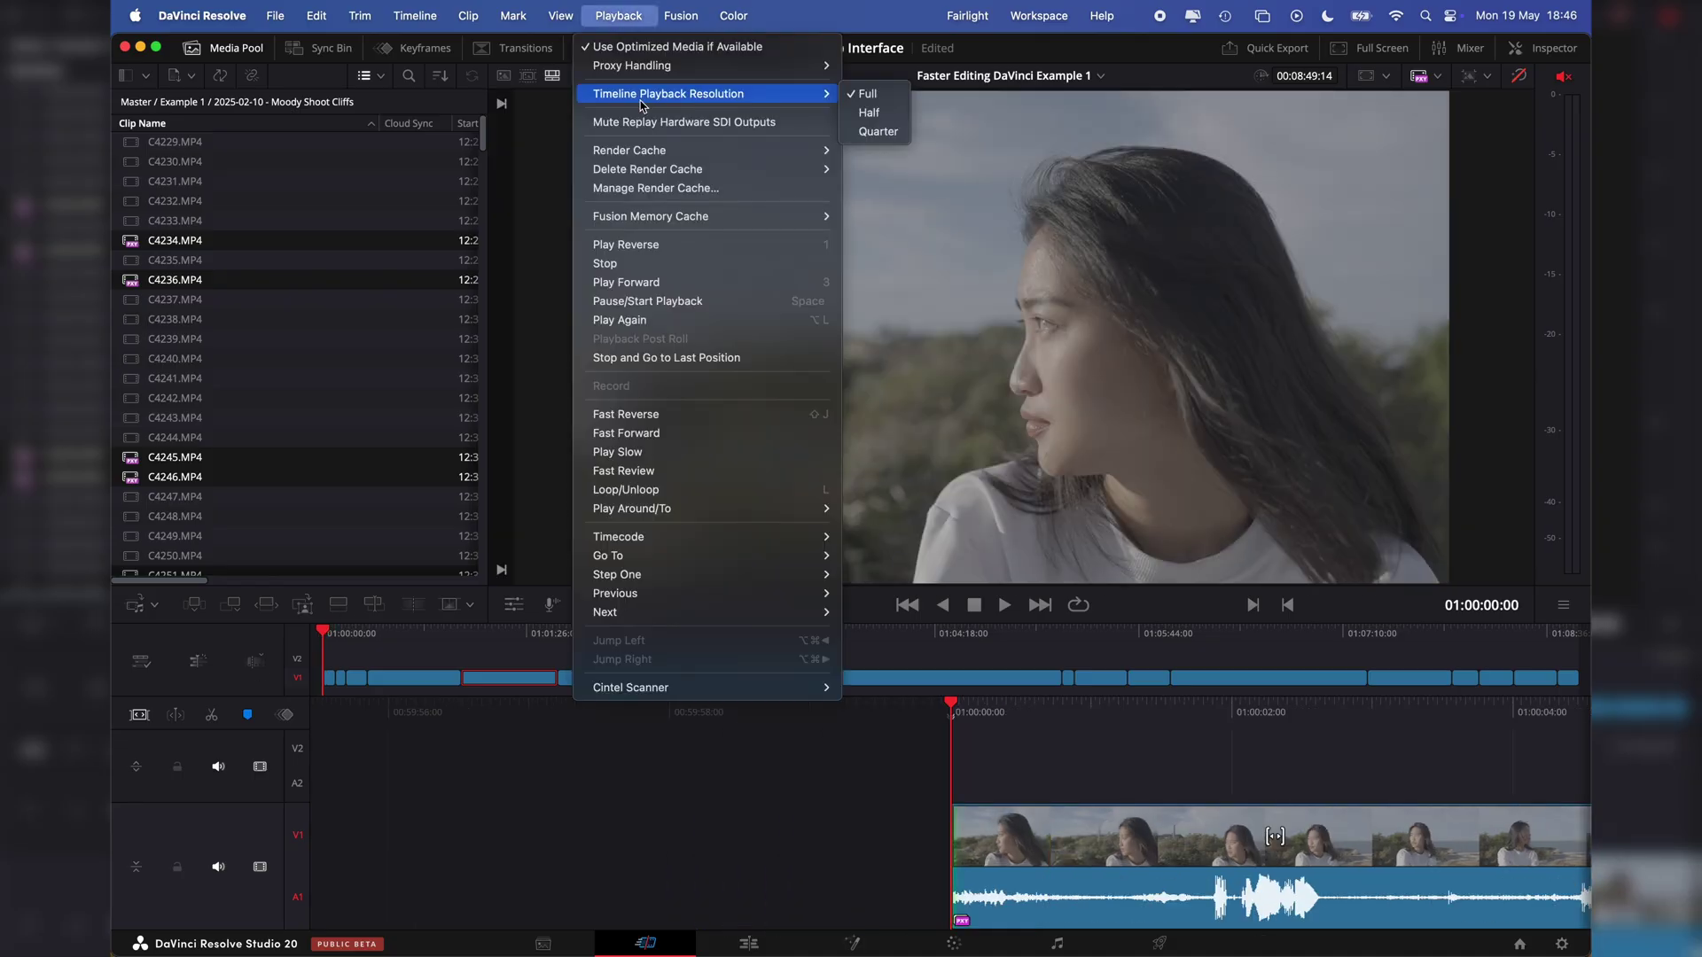
{"action": "left_click", "coordinate": [869, 112]}
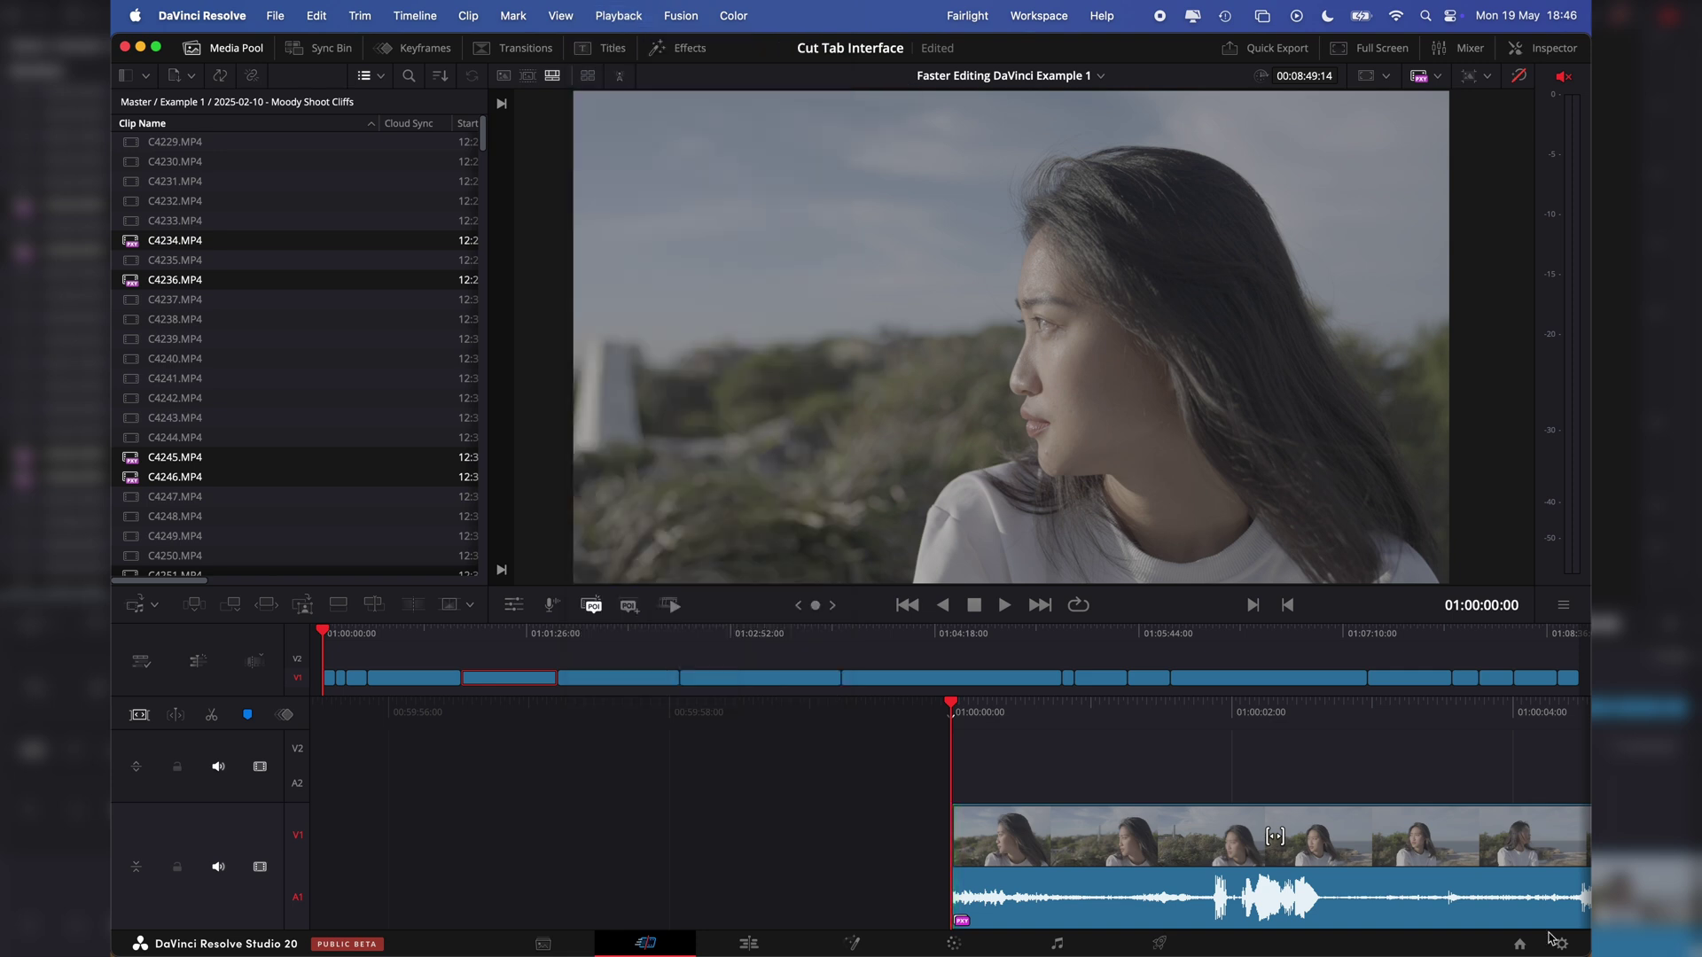
{"action": "left_click", "coordinate": [1564, 946]}
{"action": "scroll", "coordinate": [942, 331], "scroll_direction": "up", "scroll_amount": 5}
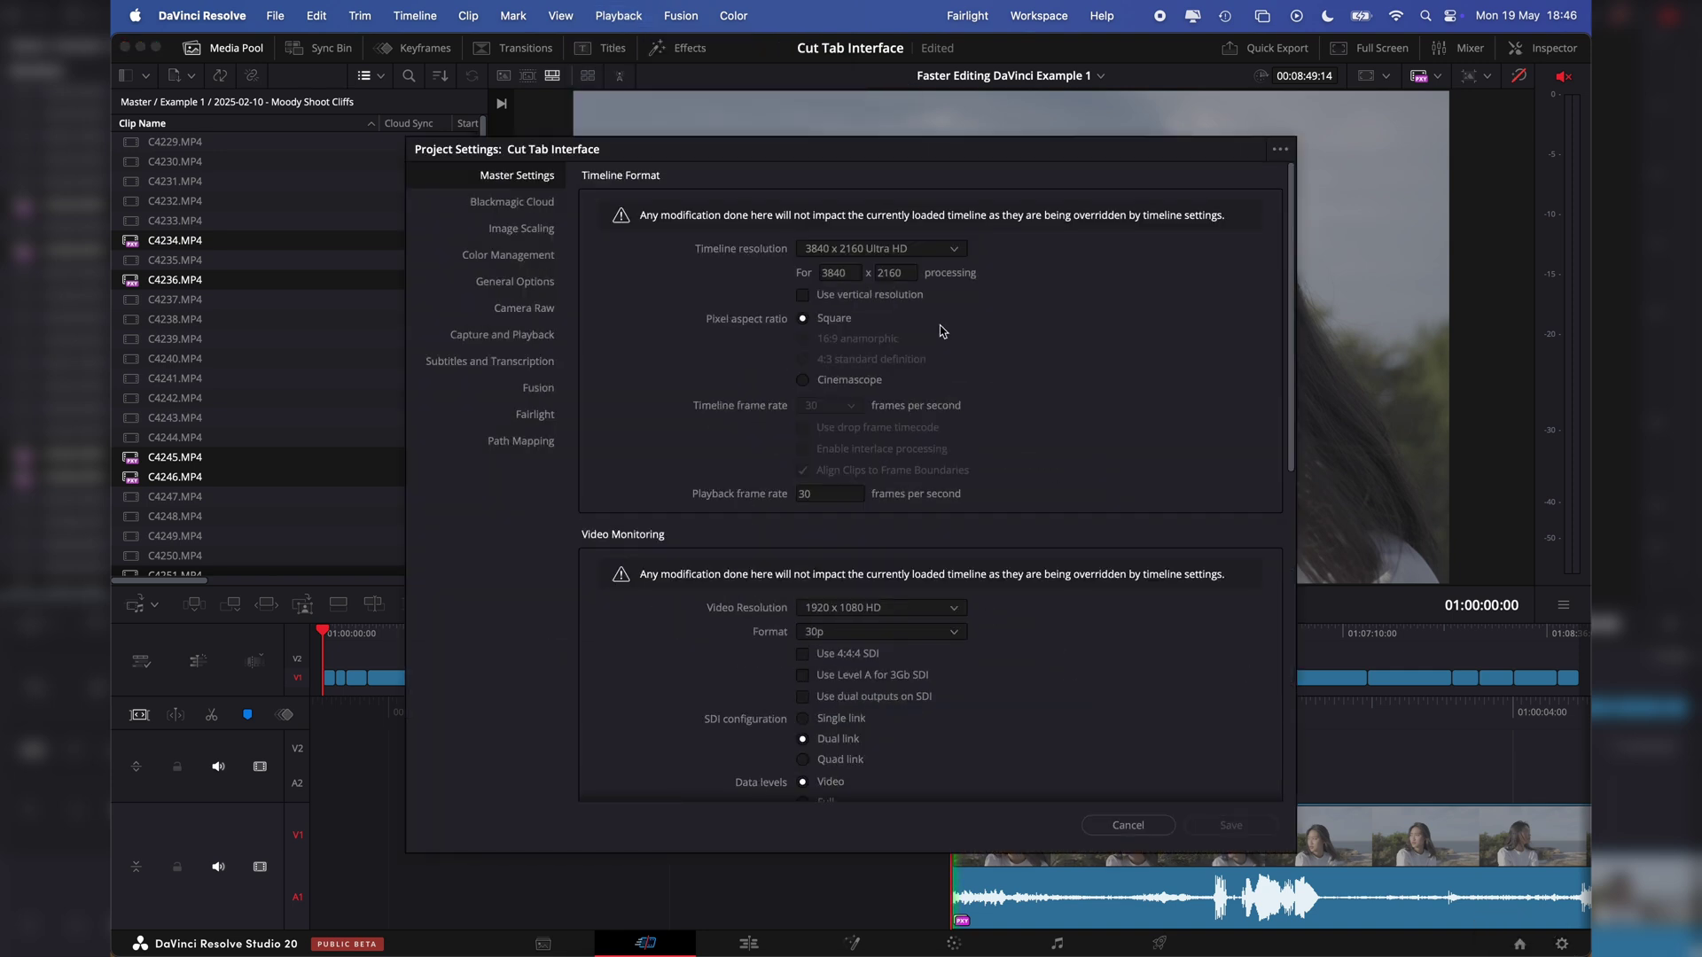
{"action": "left_click", "coordinate": [1144, 823]}
- Confirm Full HD in the timeline resolution list and switch the viewer to graded footage
{"action": "left_click", "coordinate": [1425, 75]}
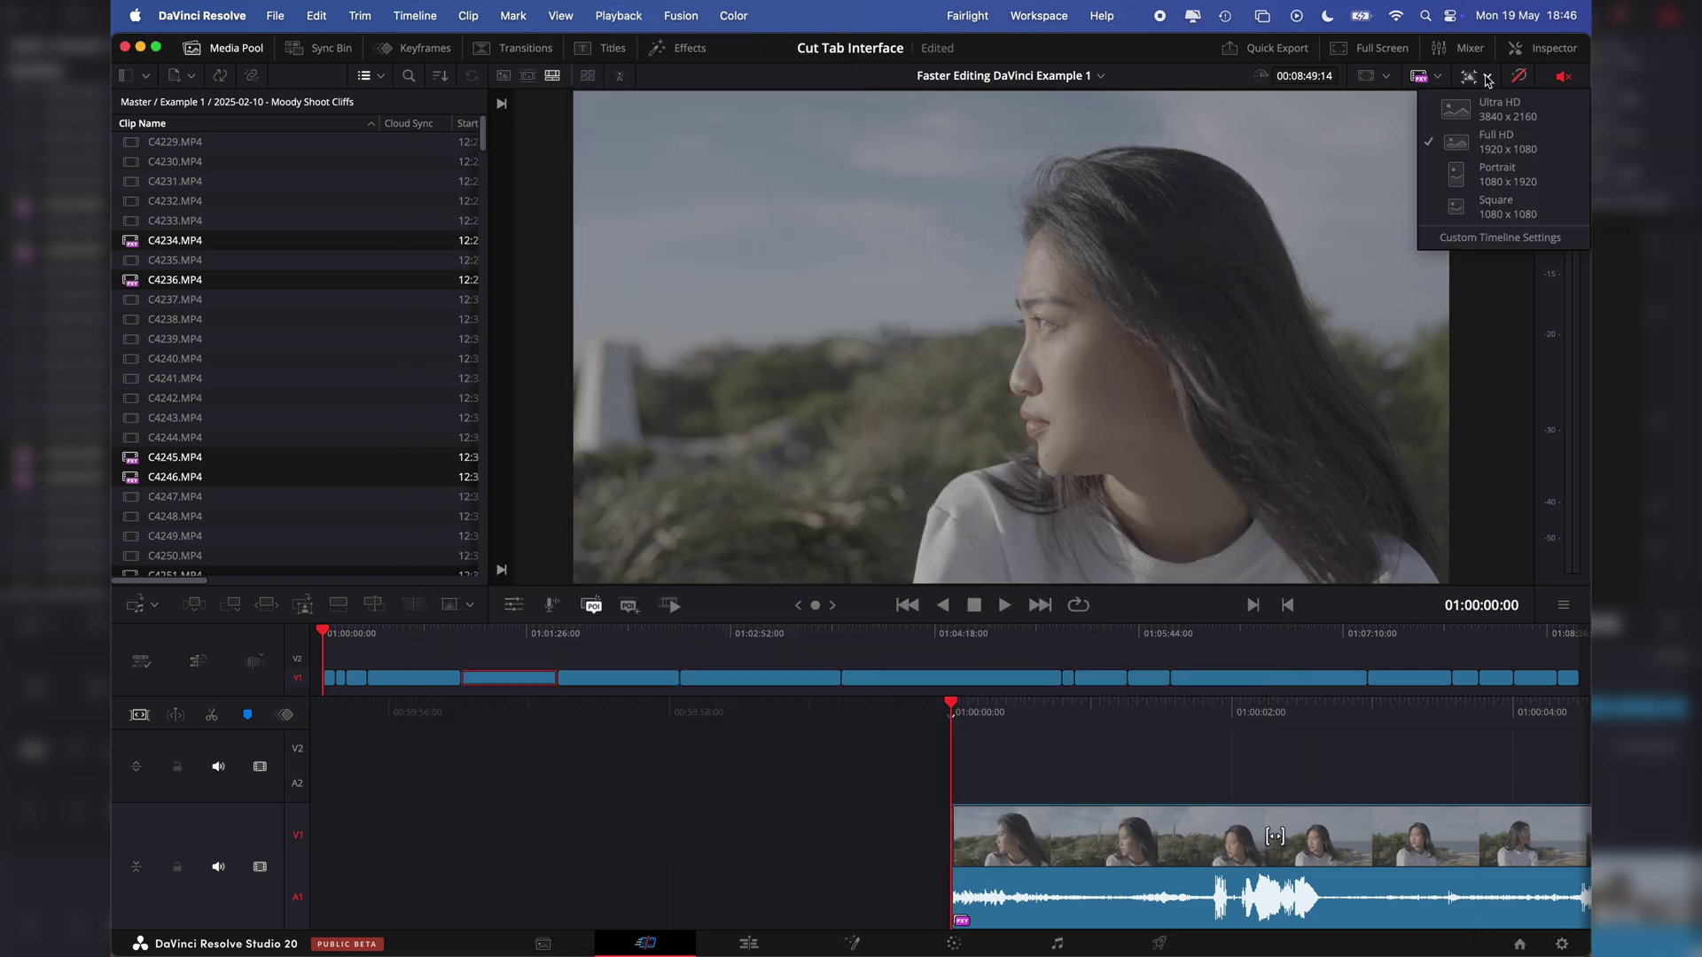
{"action": "left_click", "coordinate": [1503, 145]}
{"action": "left_click", "coordinate": [1515, 75]}
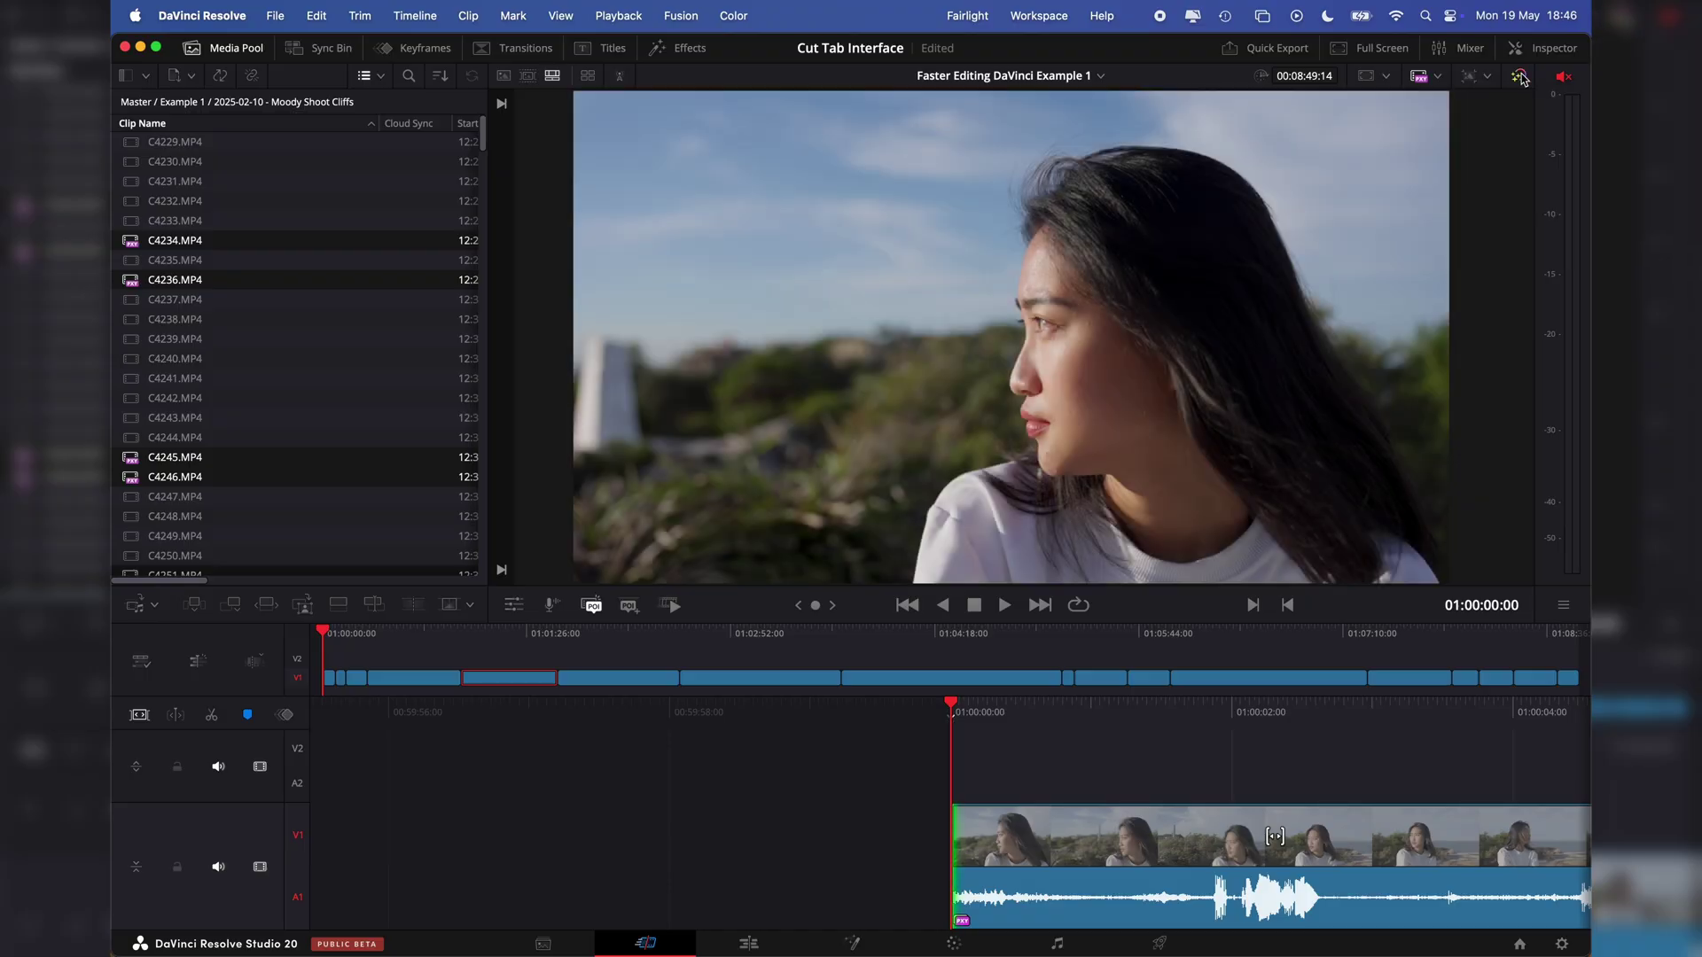
- In the Color page's Timeline graph, add a node after the Rec.709 CST node, toggle node 01
{"action": "left_click", "coordinate": [954, 943]}
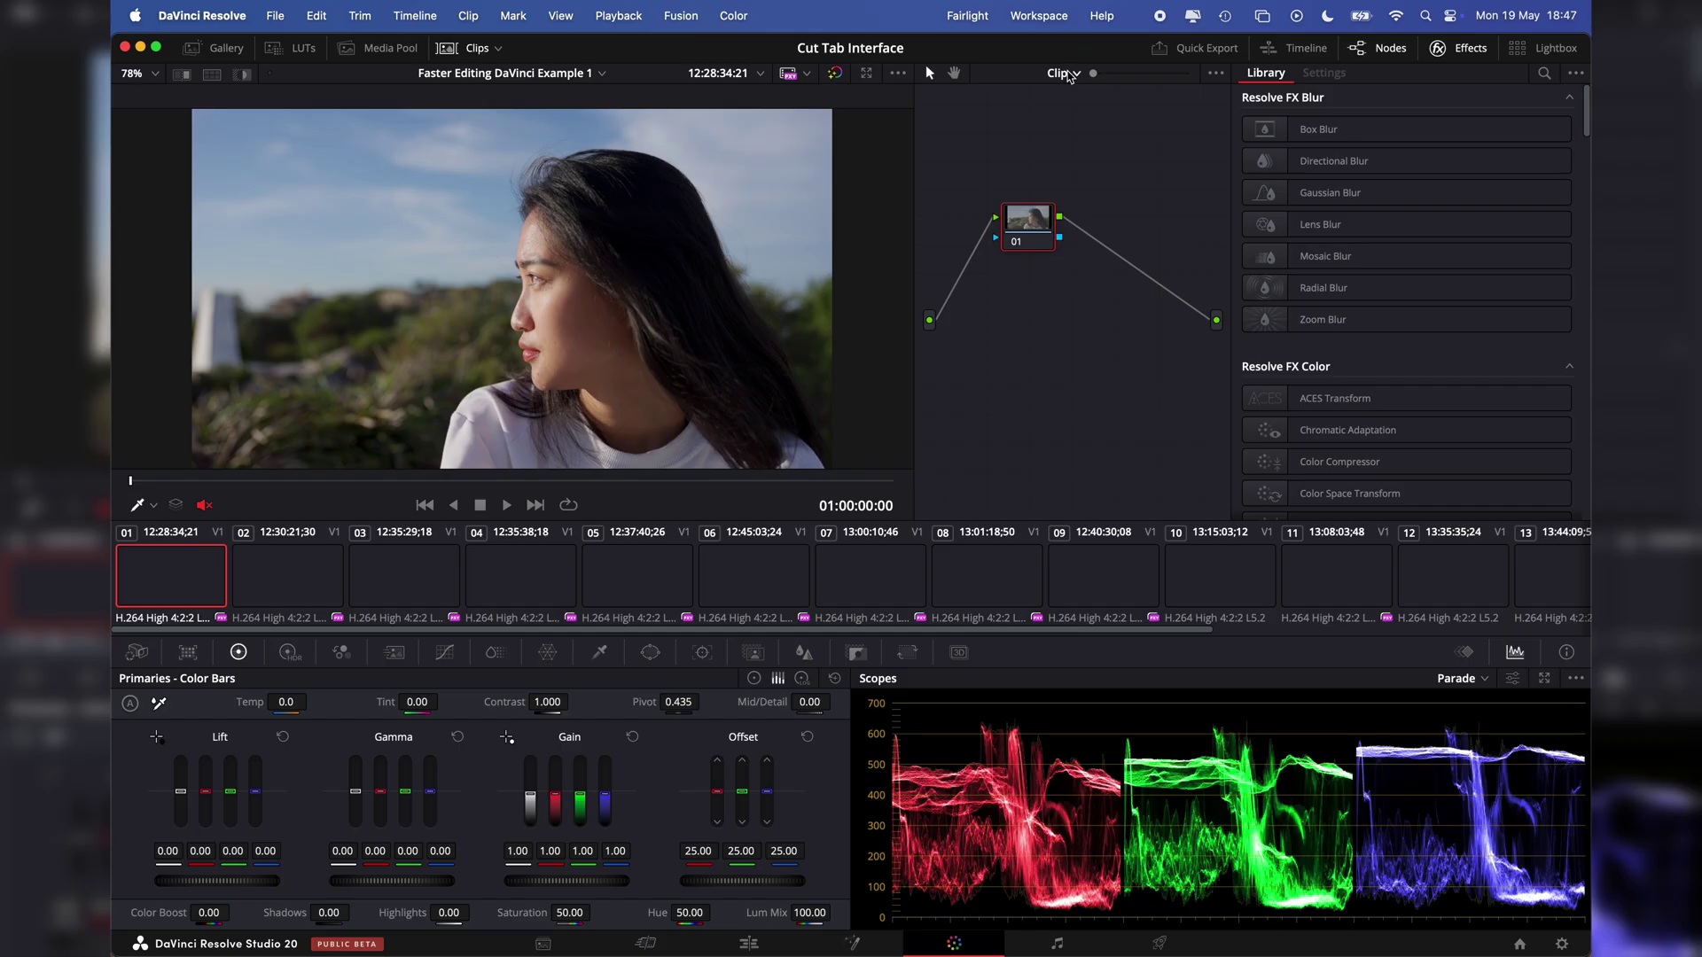
{"action": "left_click", "coordinate": [1071, 76]}
{"action": "left_click", "coordinate": [1081, 119]}
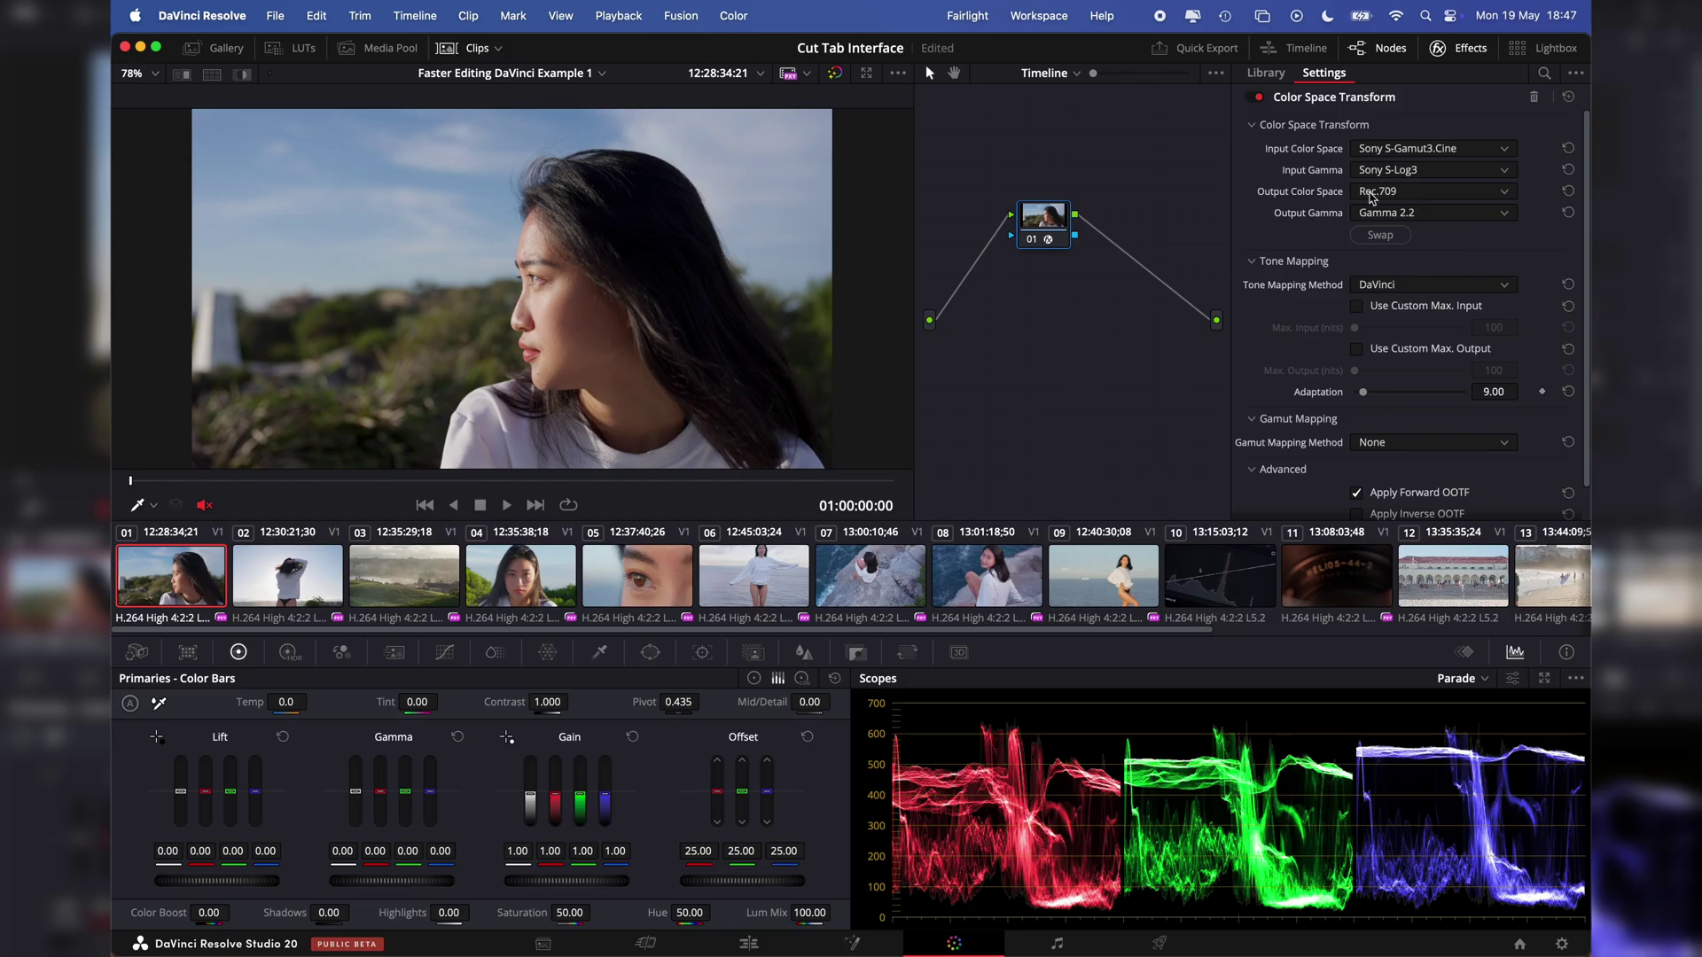
{"action": "key", "text": "alt+s"}
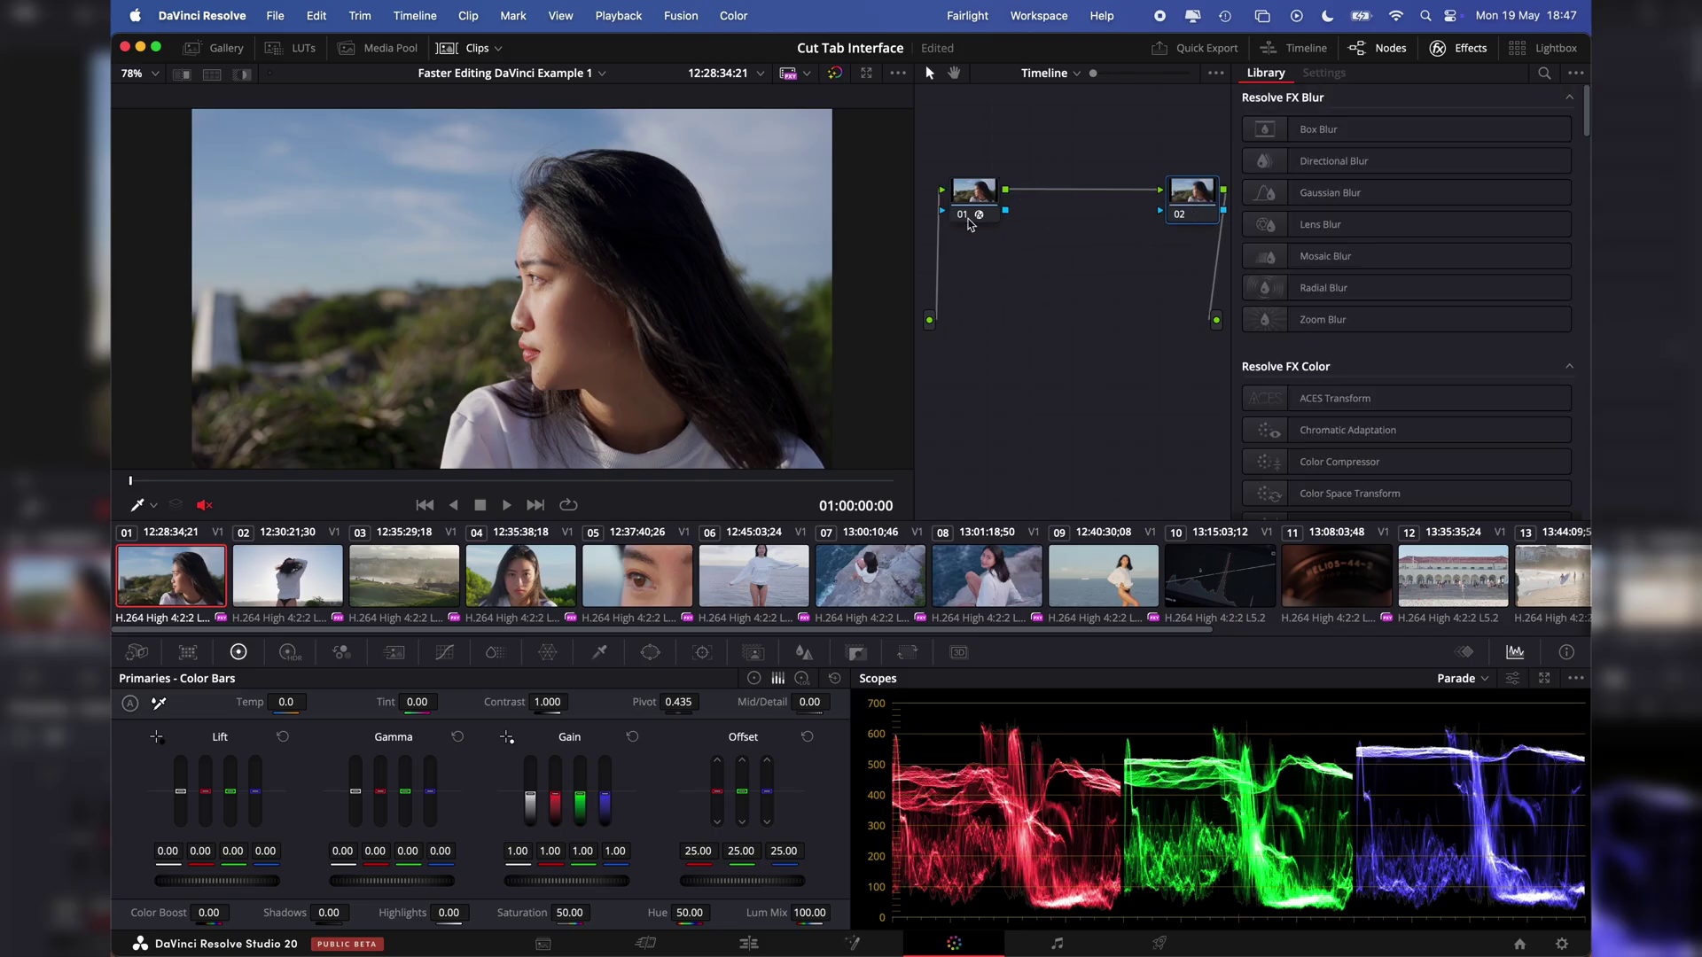
{"action": "left_click", "coordinate": [972, 216]}
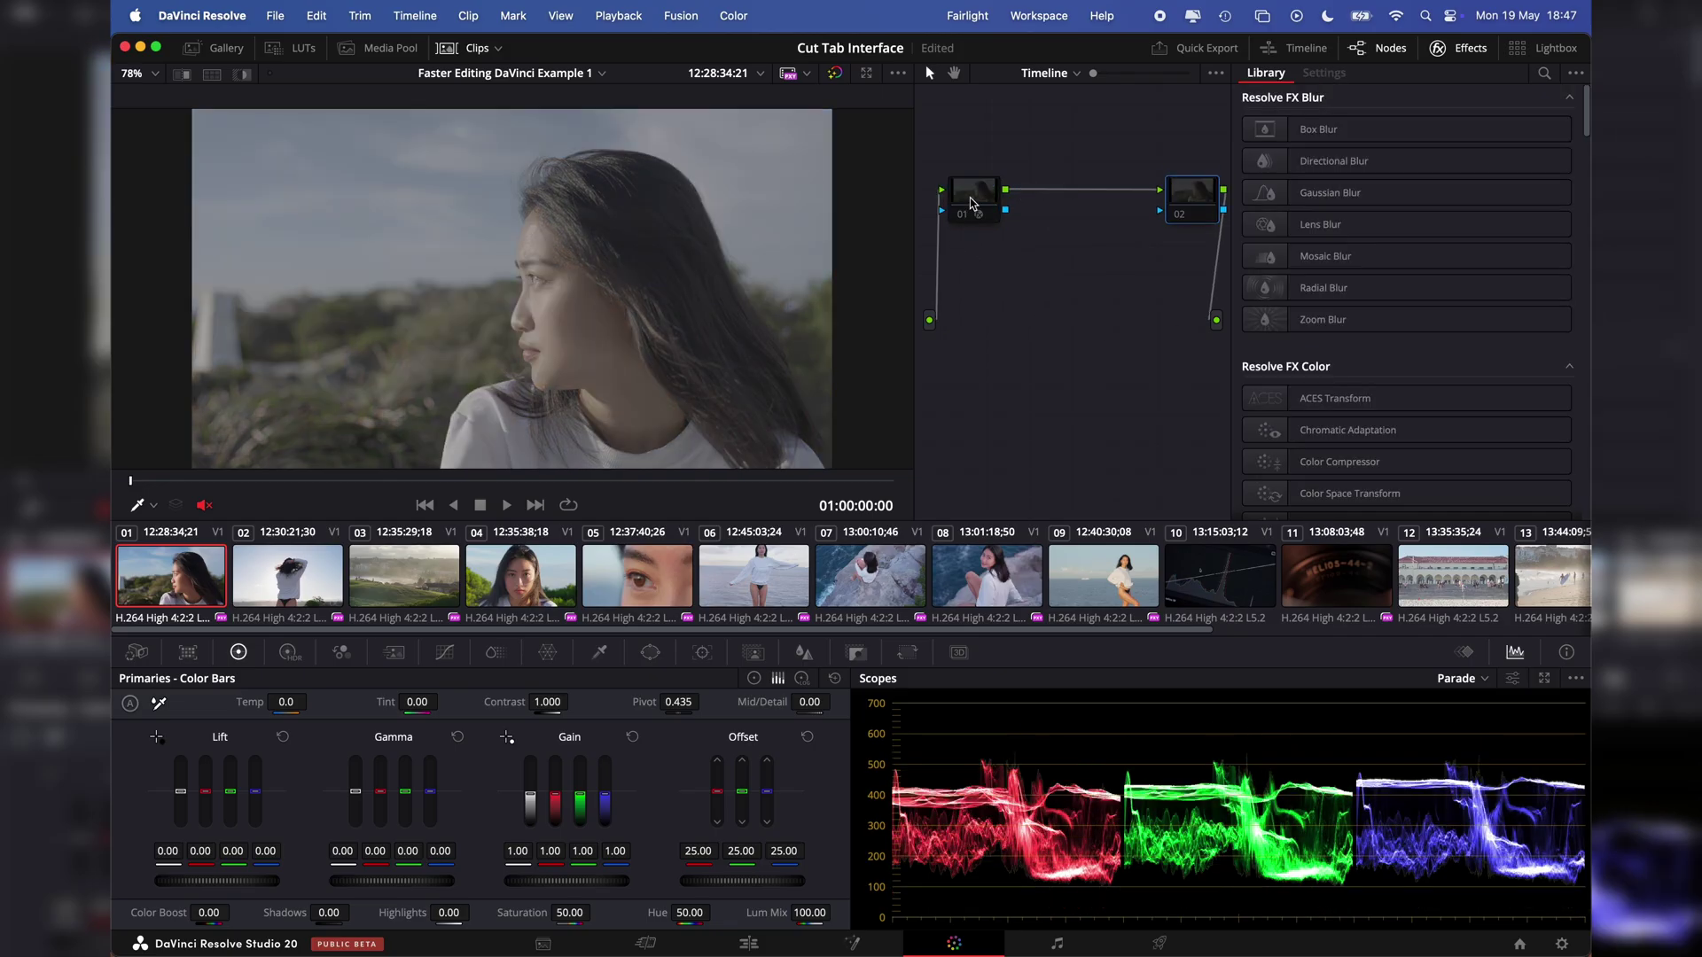
{"action": "left_click", "coordinate": [972, 209]}
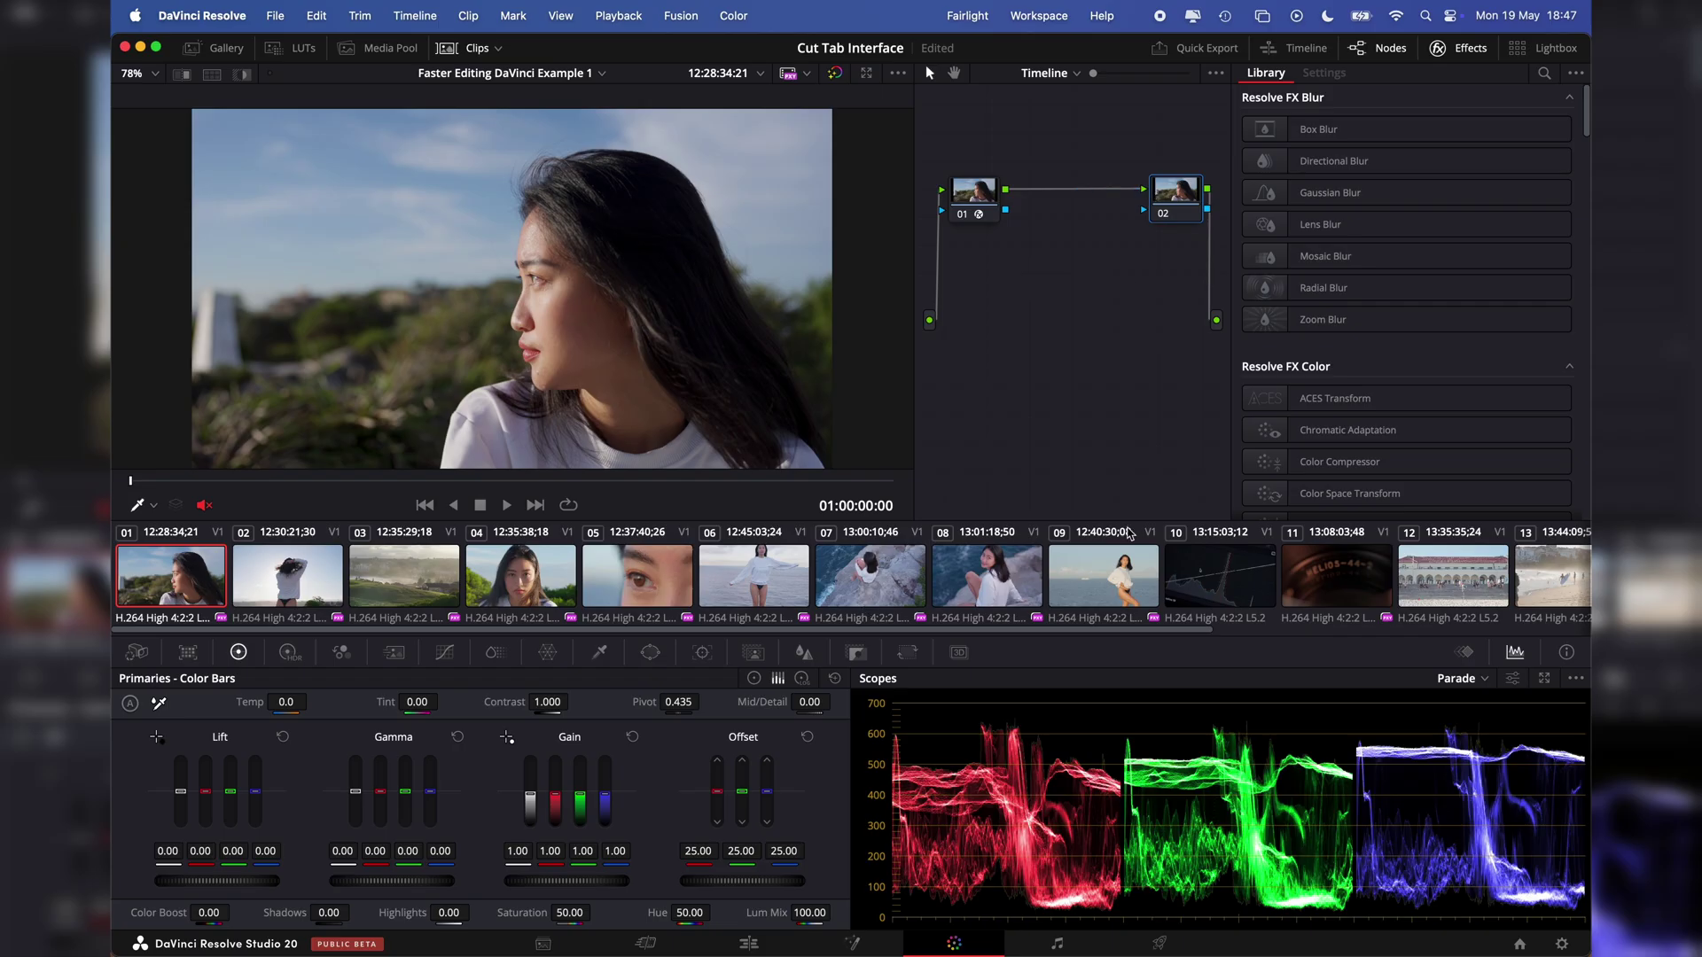
{"action": "left_click", "coordinate": [652, 943]}
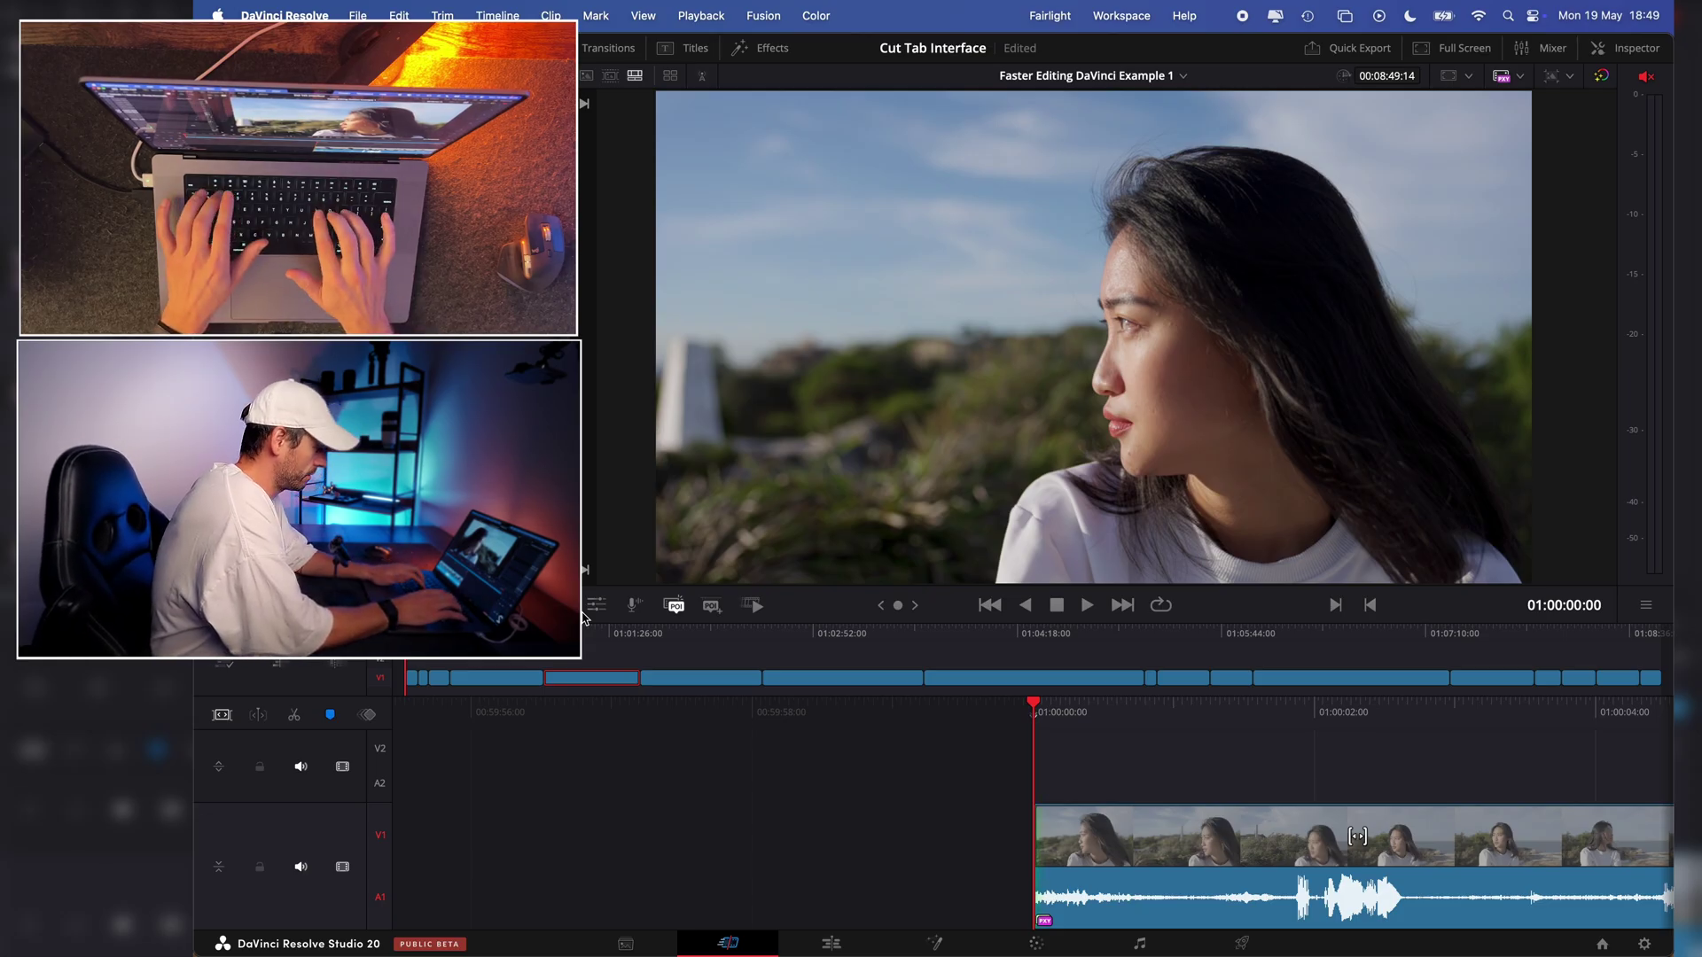
- Shuttle the talking-head clip with J/K/L to locate the first silence
{"action": "key", "text": "space"}
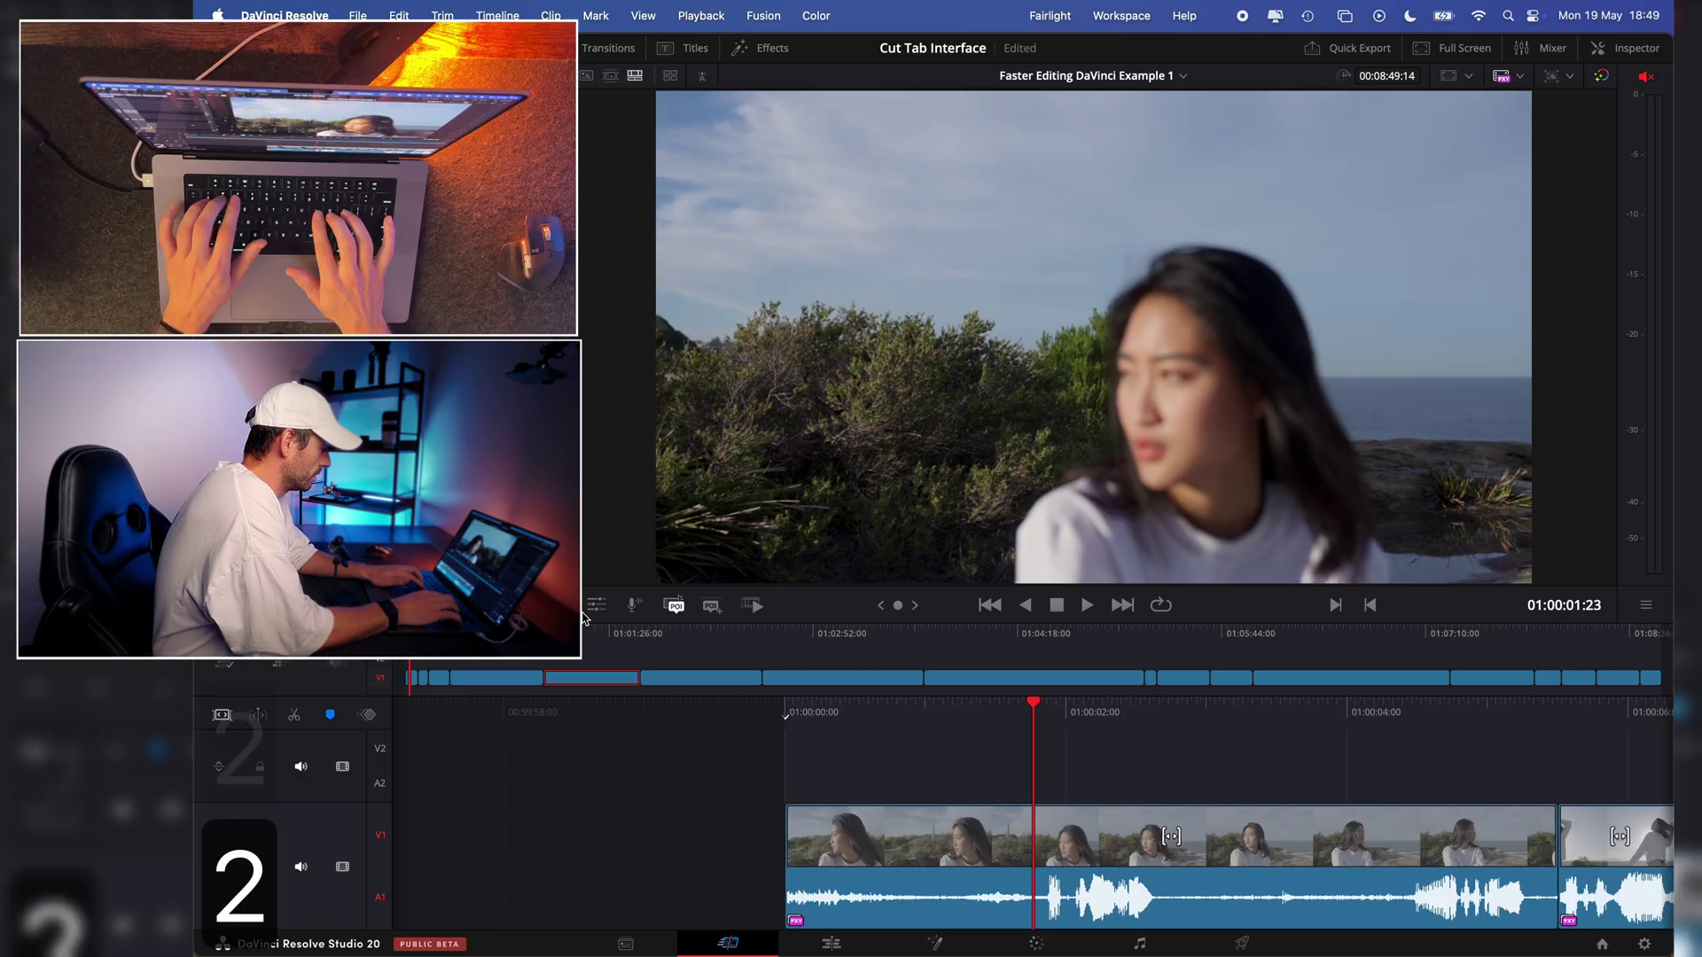
{"action": "key", "text": "j"}
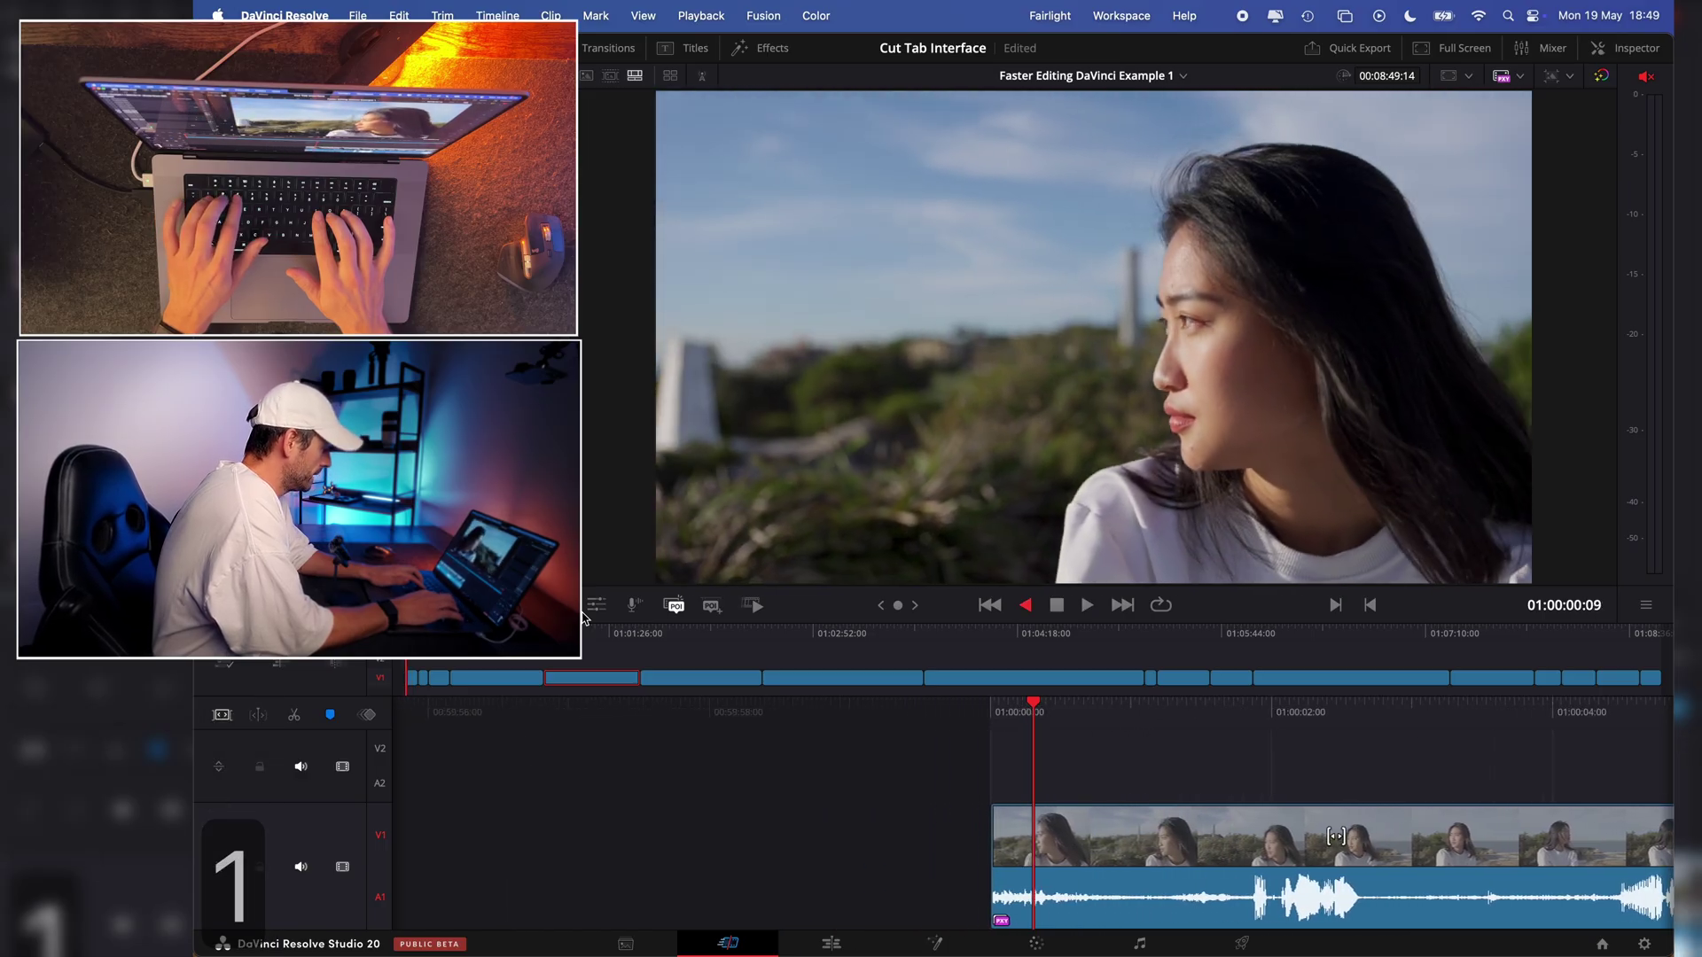
{"action": "key", "text": "l"}
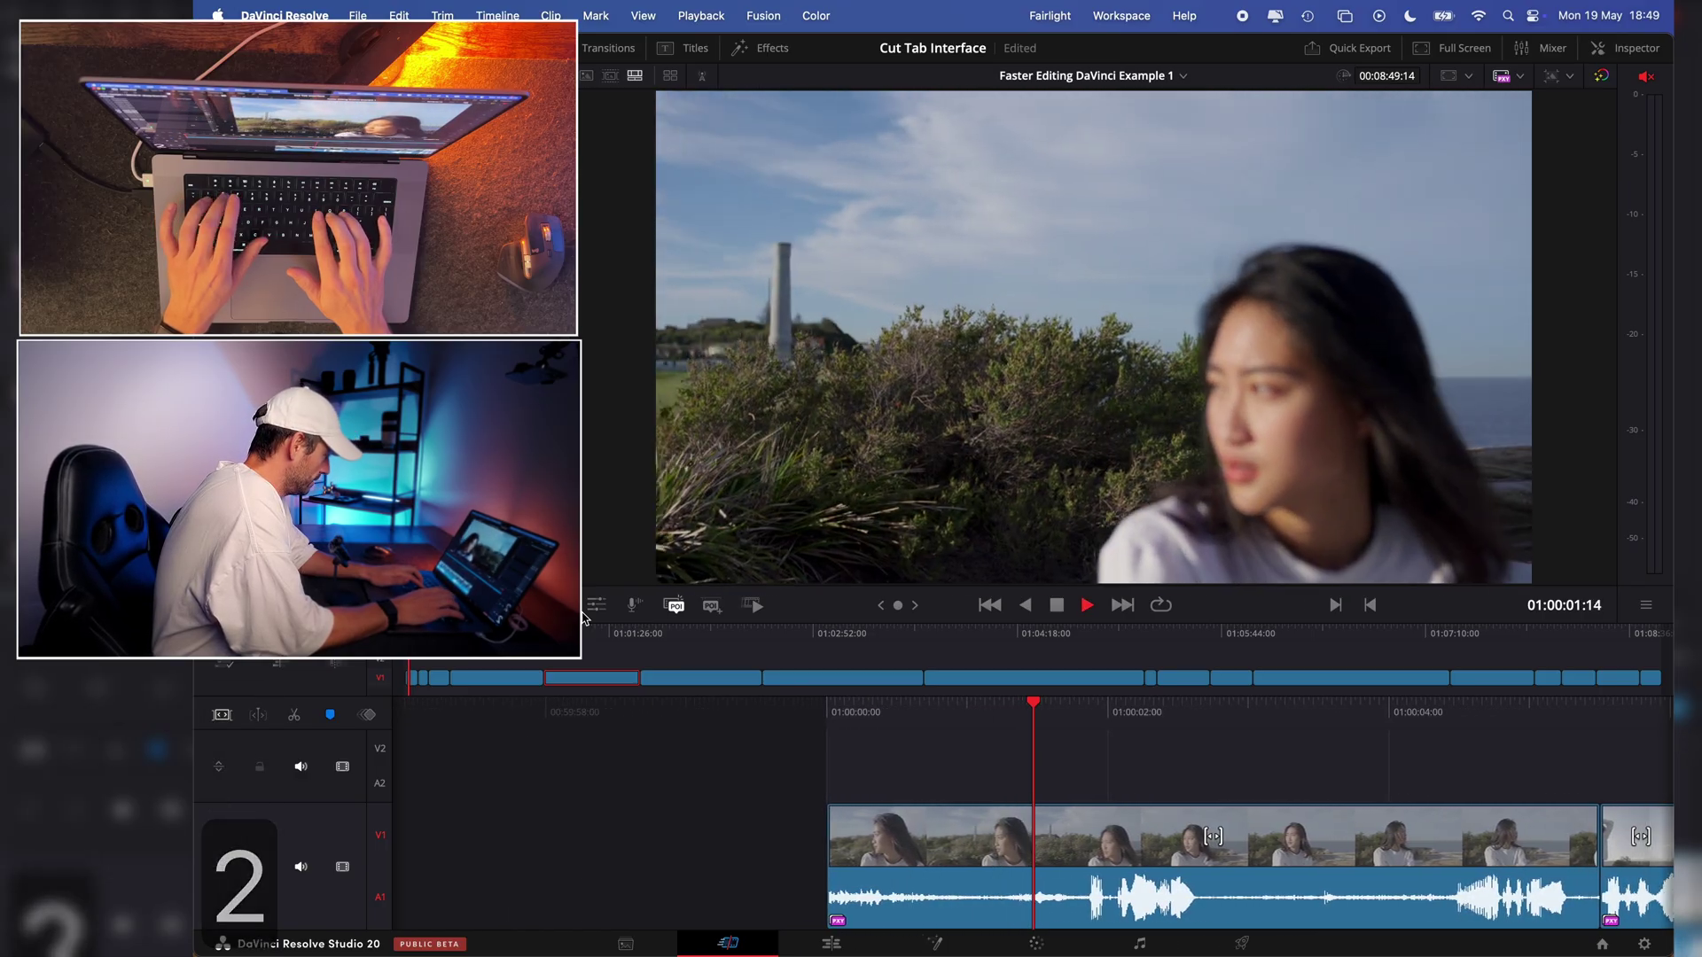
{"action": "key", "text": "j"}
{"action": "key", "text": "k"}
{"action": "key", "text": "l"}
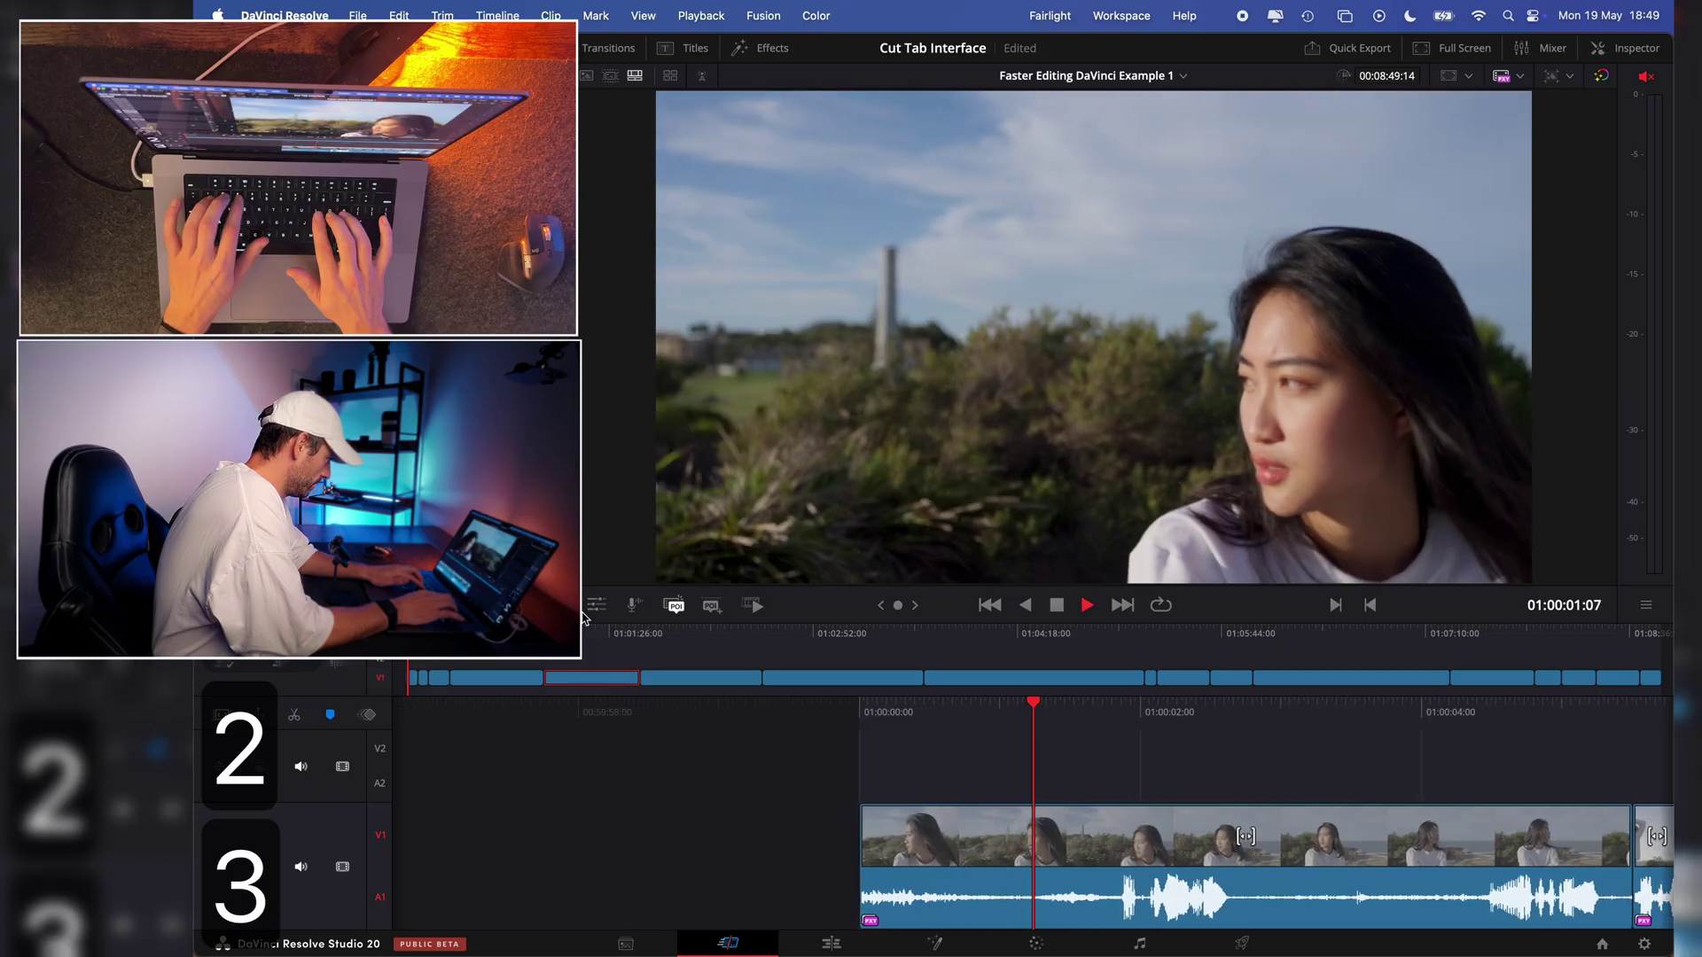
{"action": "key", "text": "space"}
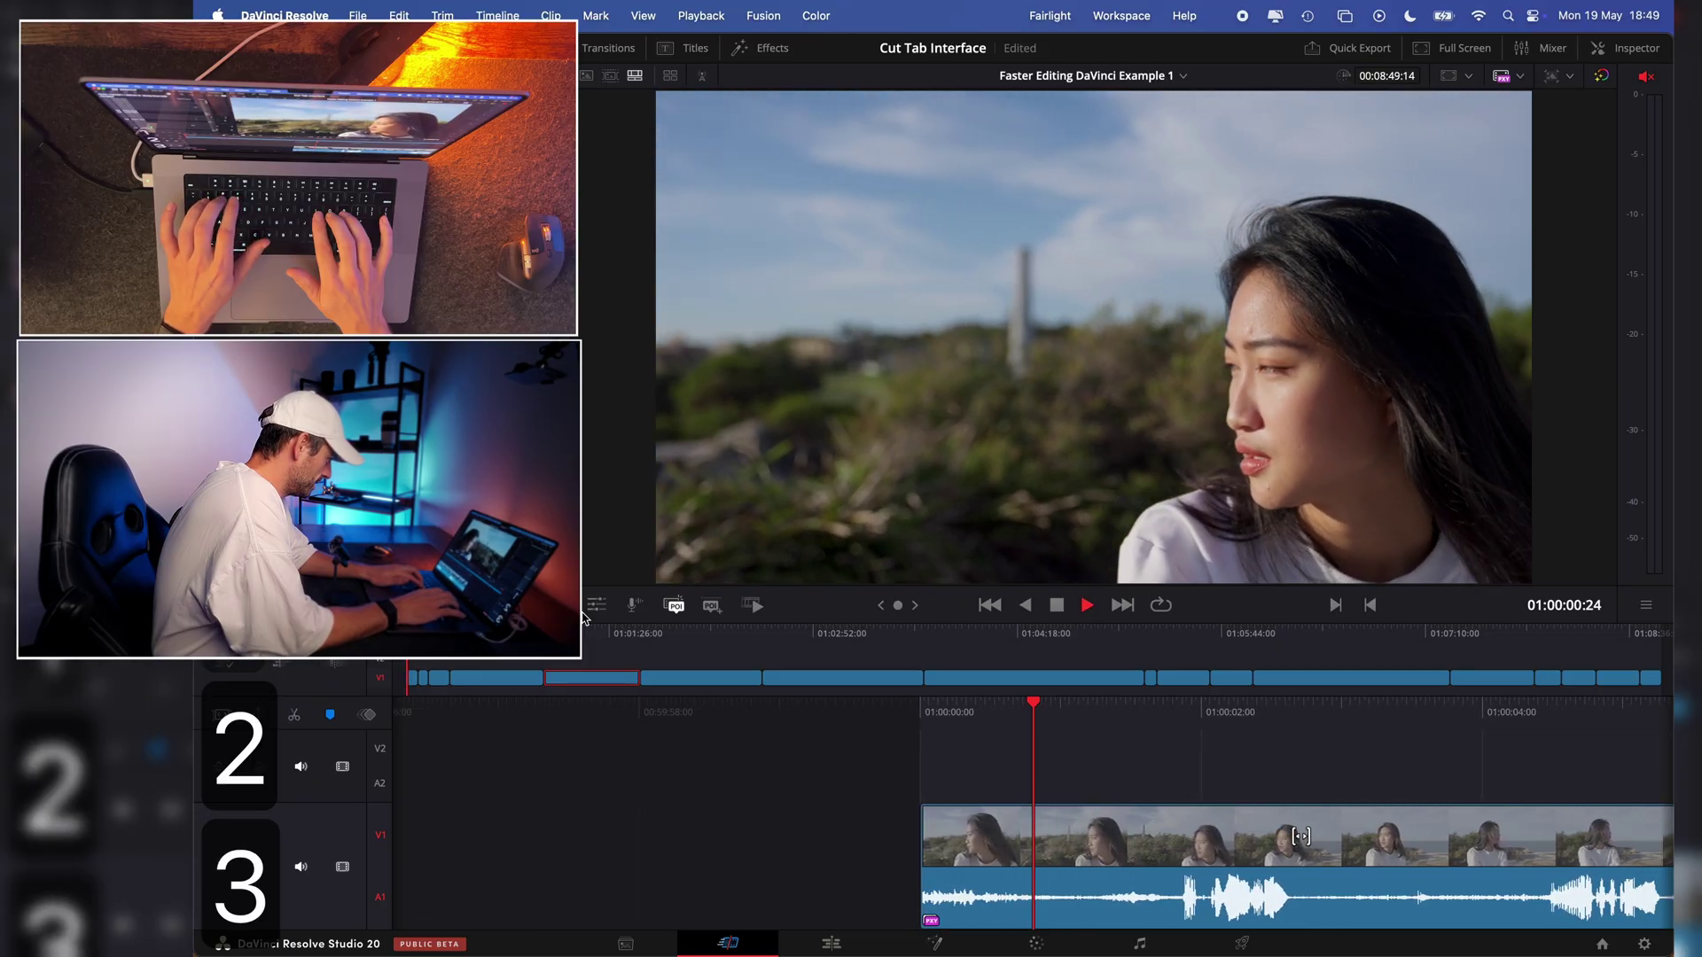
{"action": "key", "text": "j"}
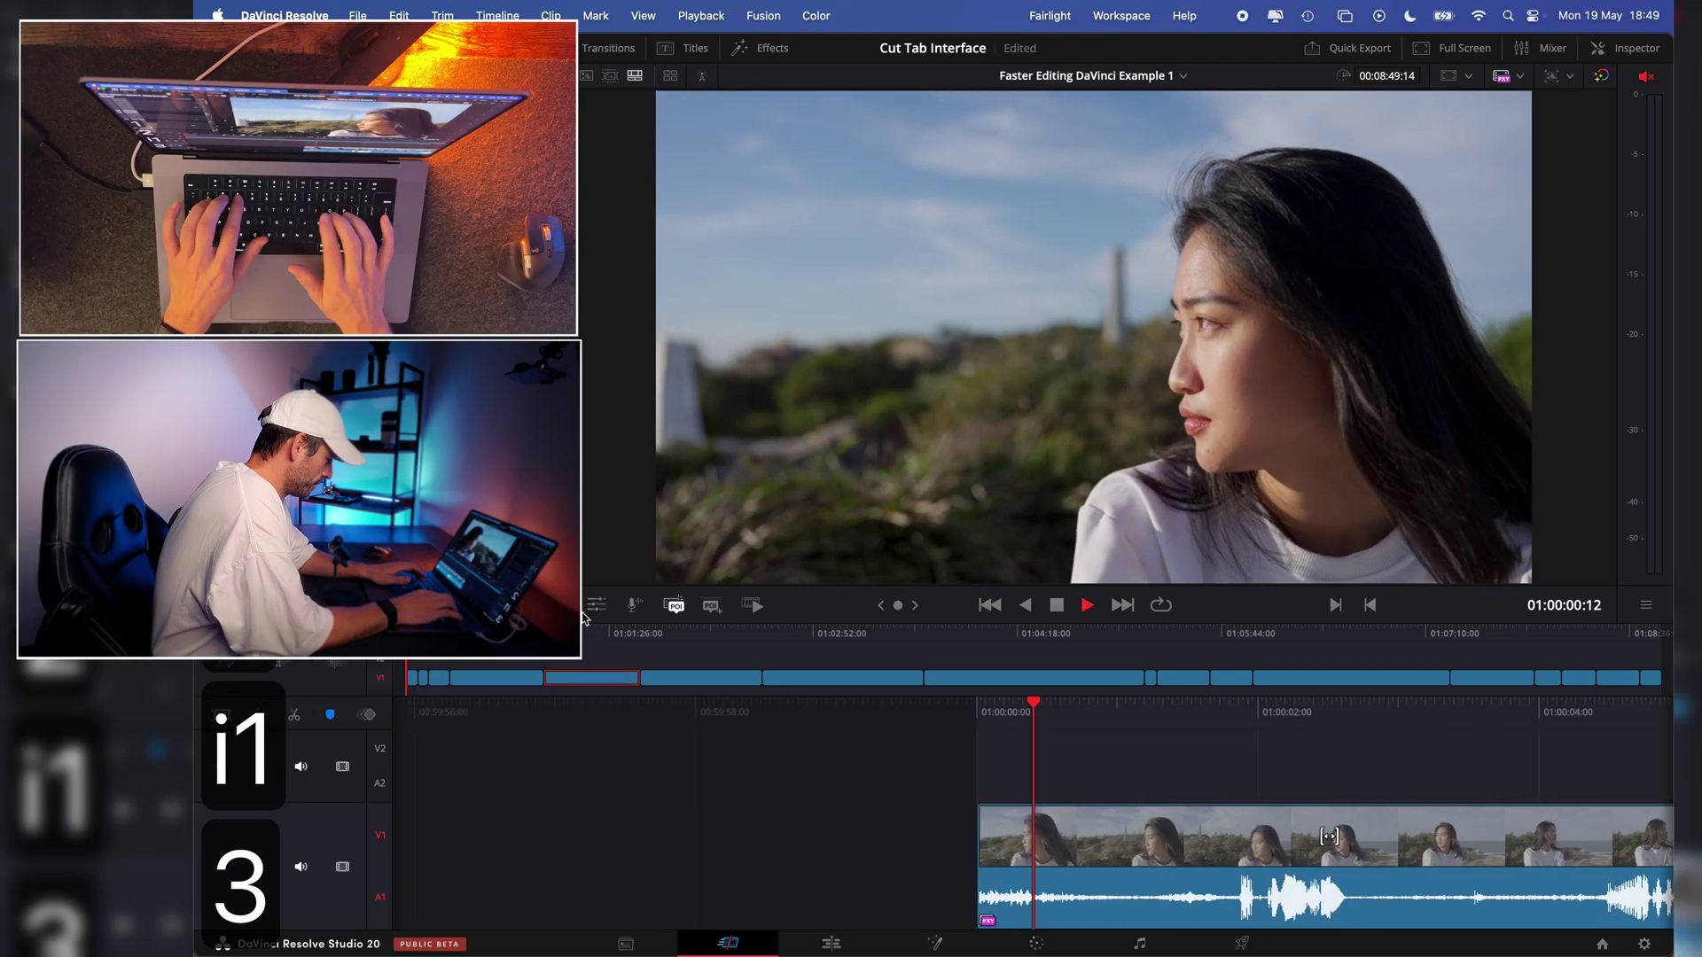
{"action": "key", "text": "l"}
{"action": "key", "text": "j"}
{"action": "key", "text": "l"}
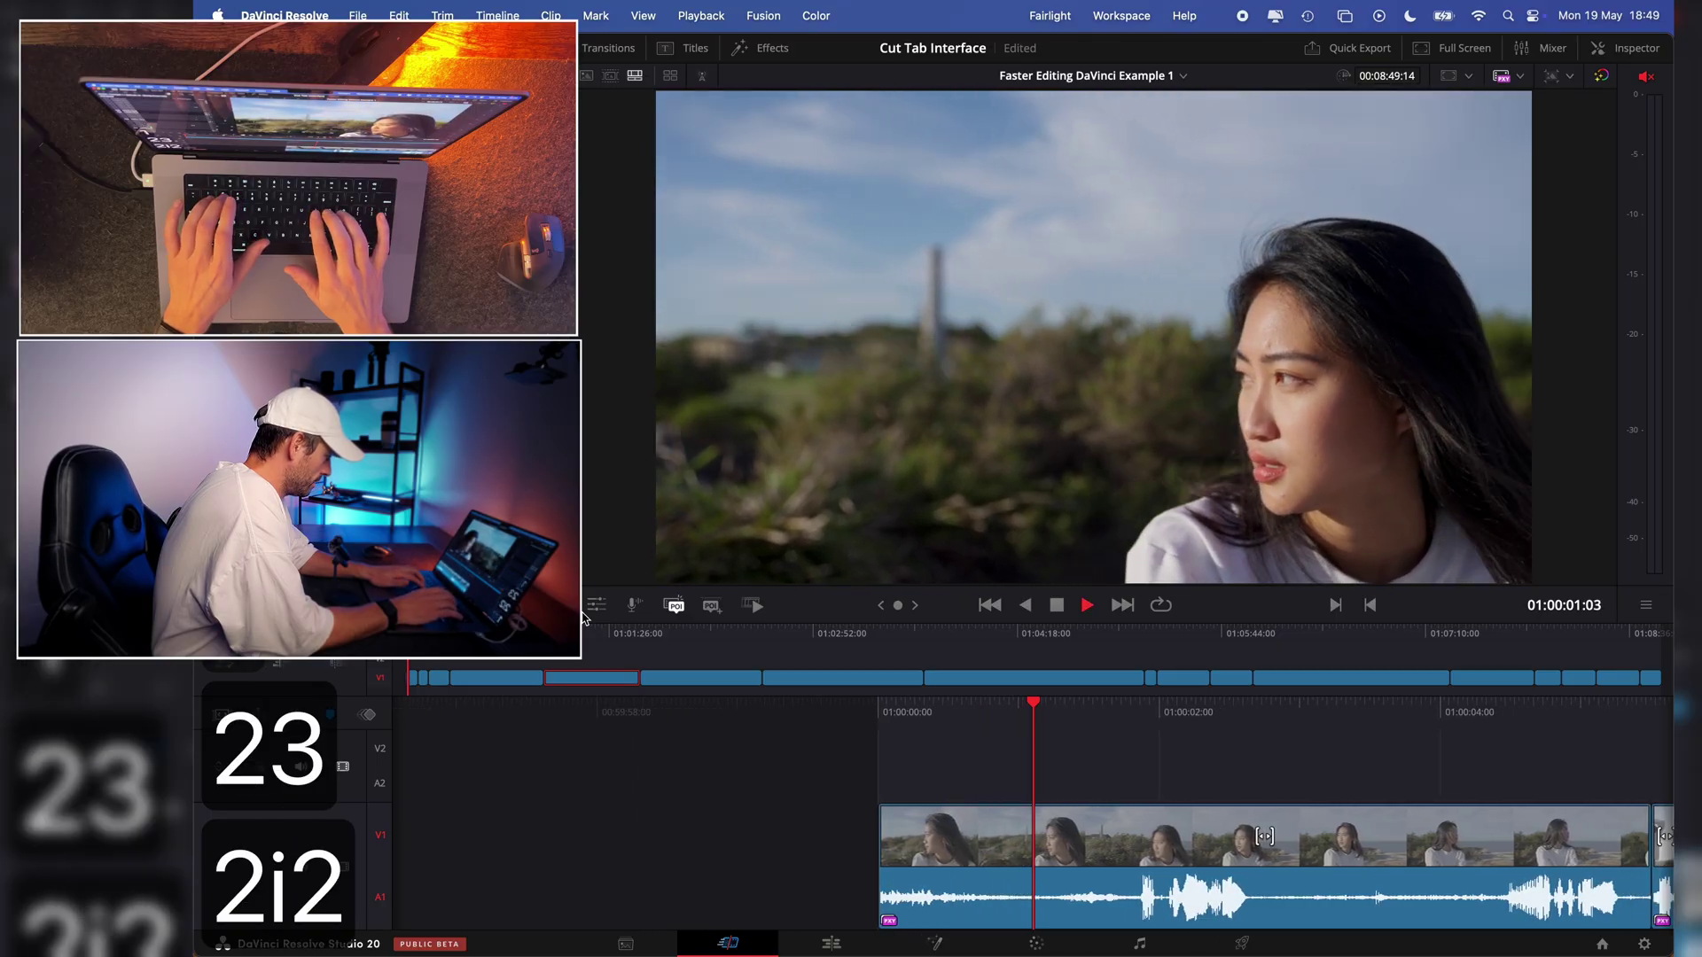
{"action": "key", "text": "j"}
{"action": "key", "text": "l"}
{"action": "key", "text": "l"}
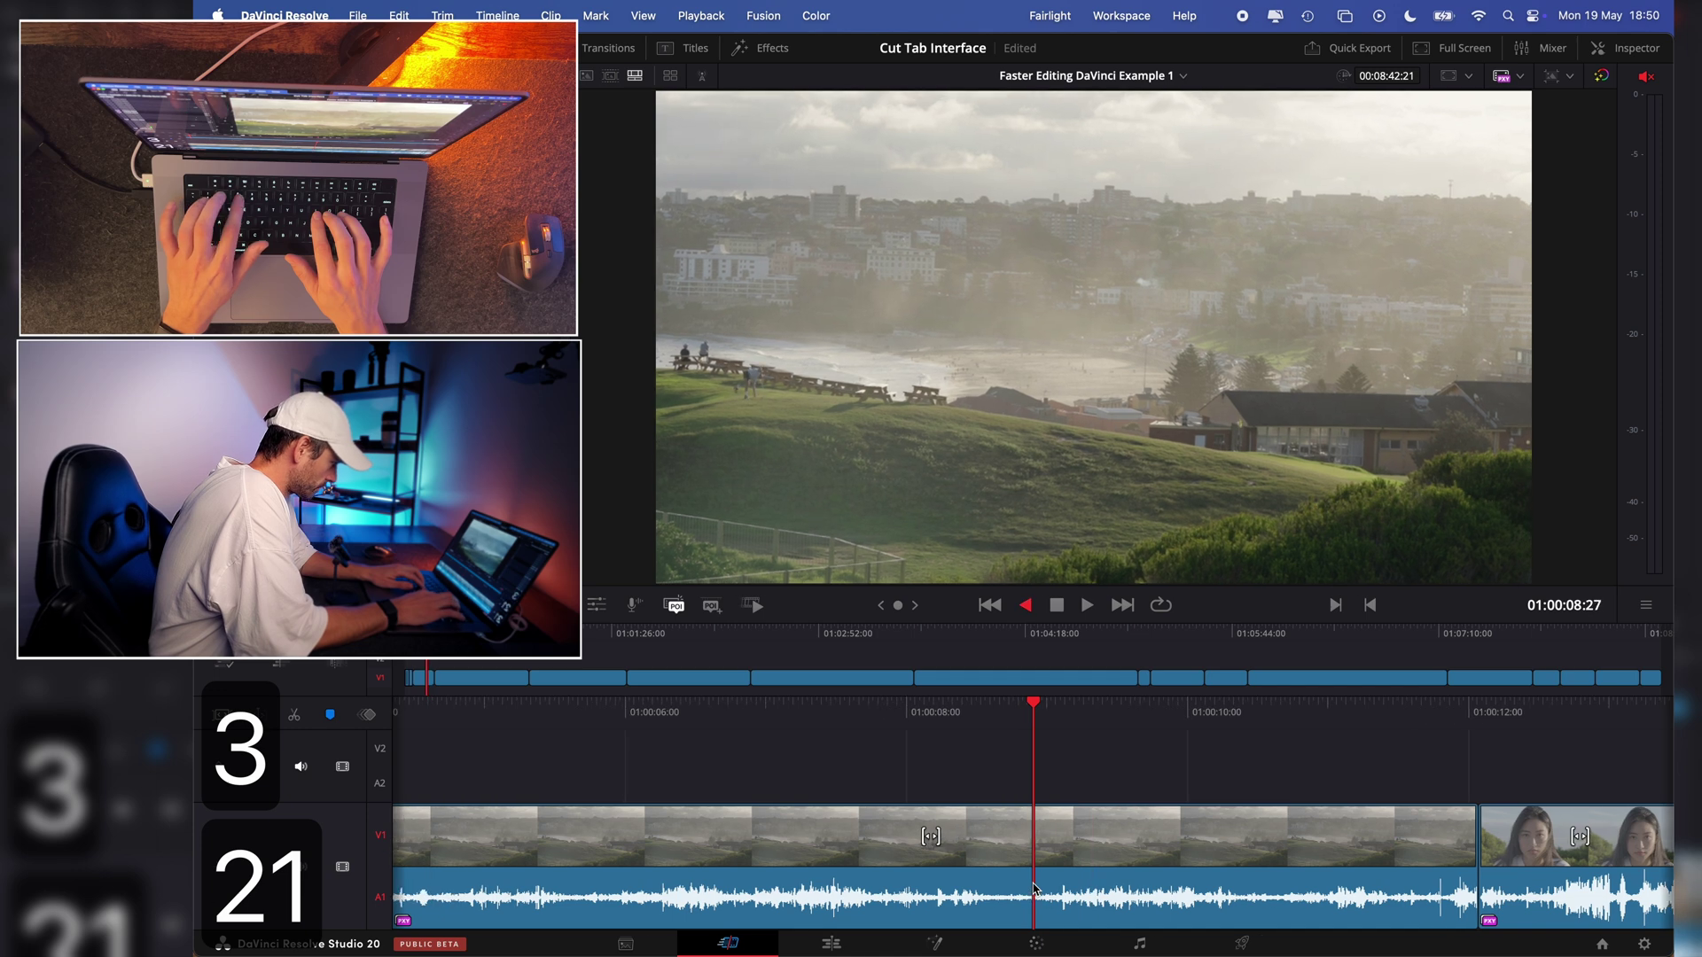
{"action": "key", "text": "j"}
- Ripple-remove the silence before the playhead and the grey clip's tail after it
{"action": "key", "text": "i"}
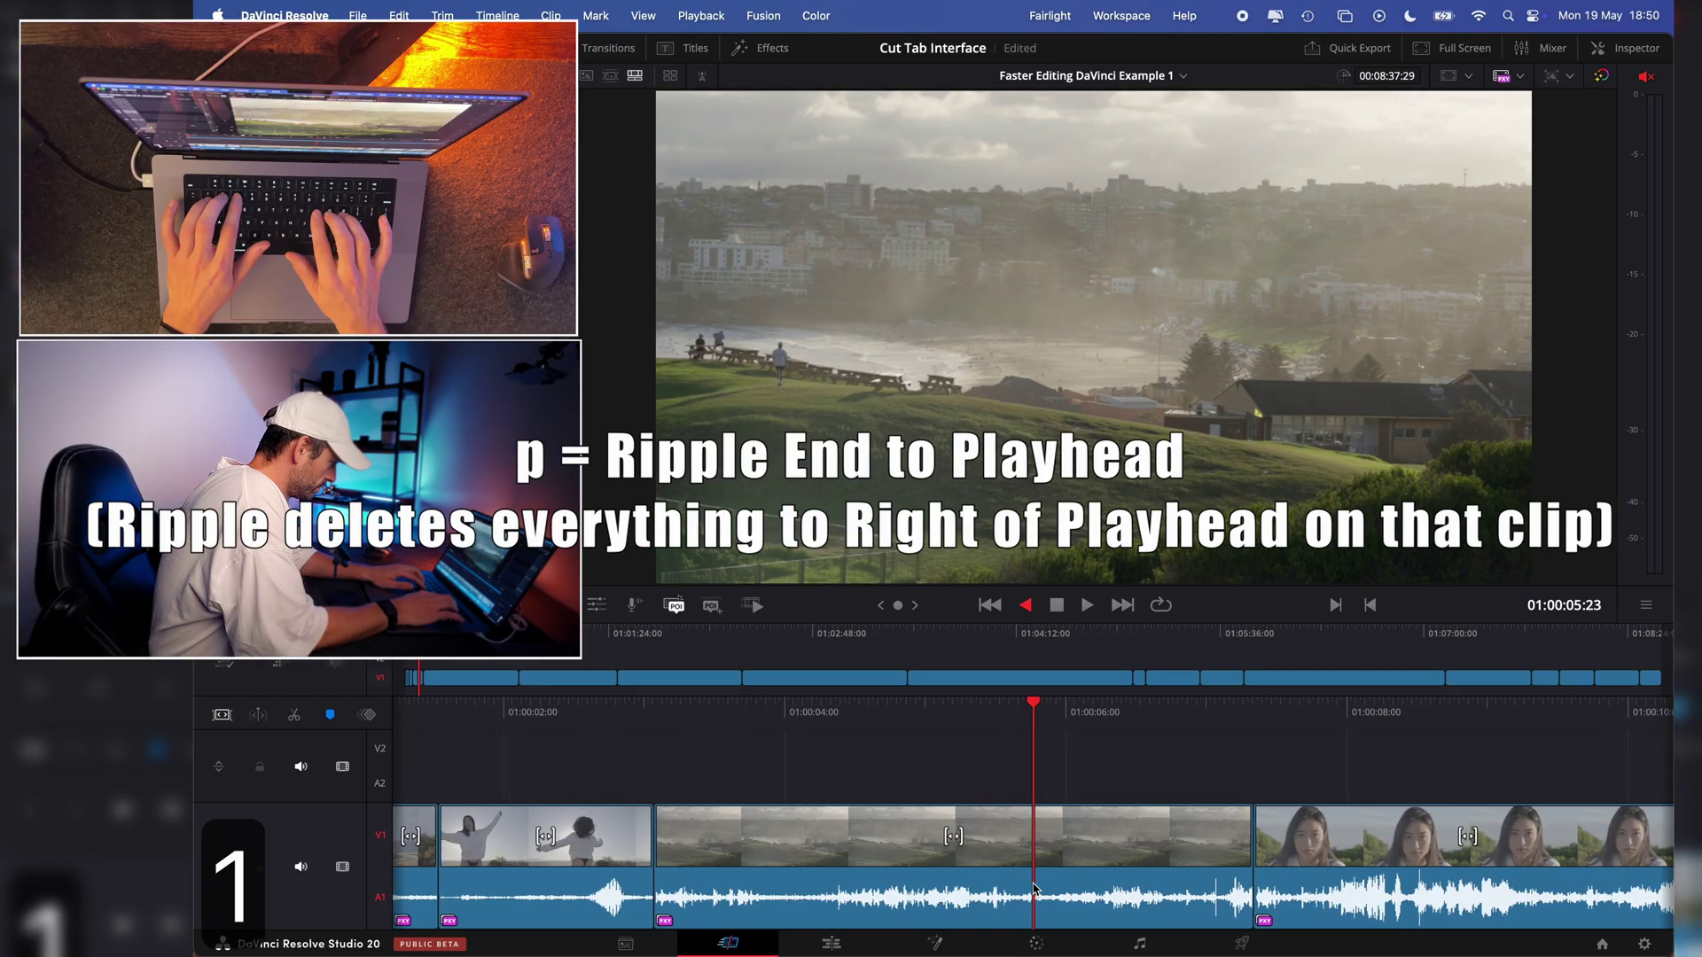
{"action": "key", "text": "i"}
{"action": "key", "text": "l"}
{"action": "key", "text": "p"}
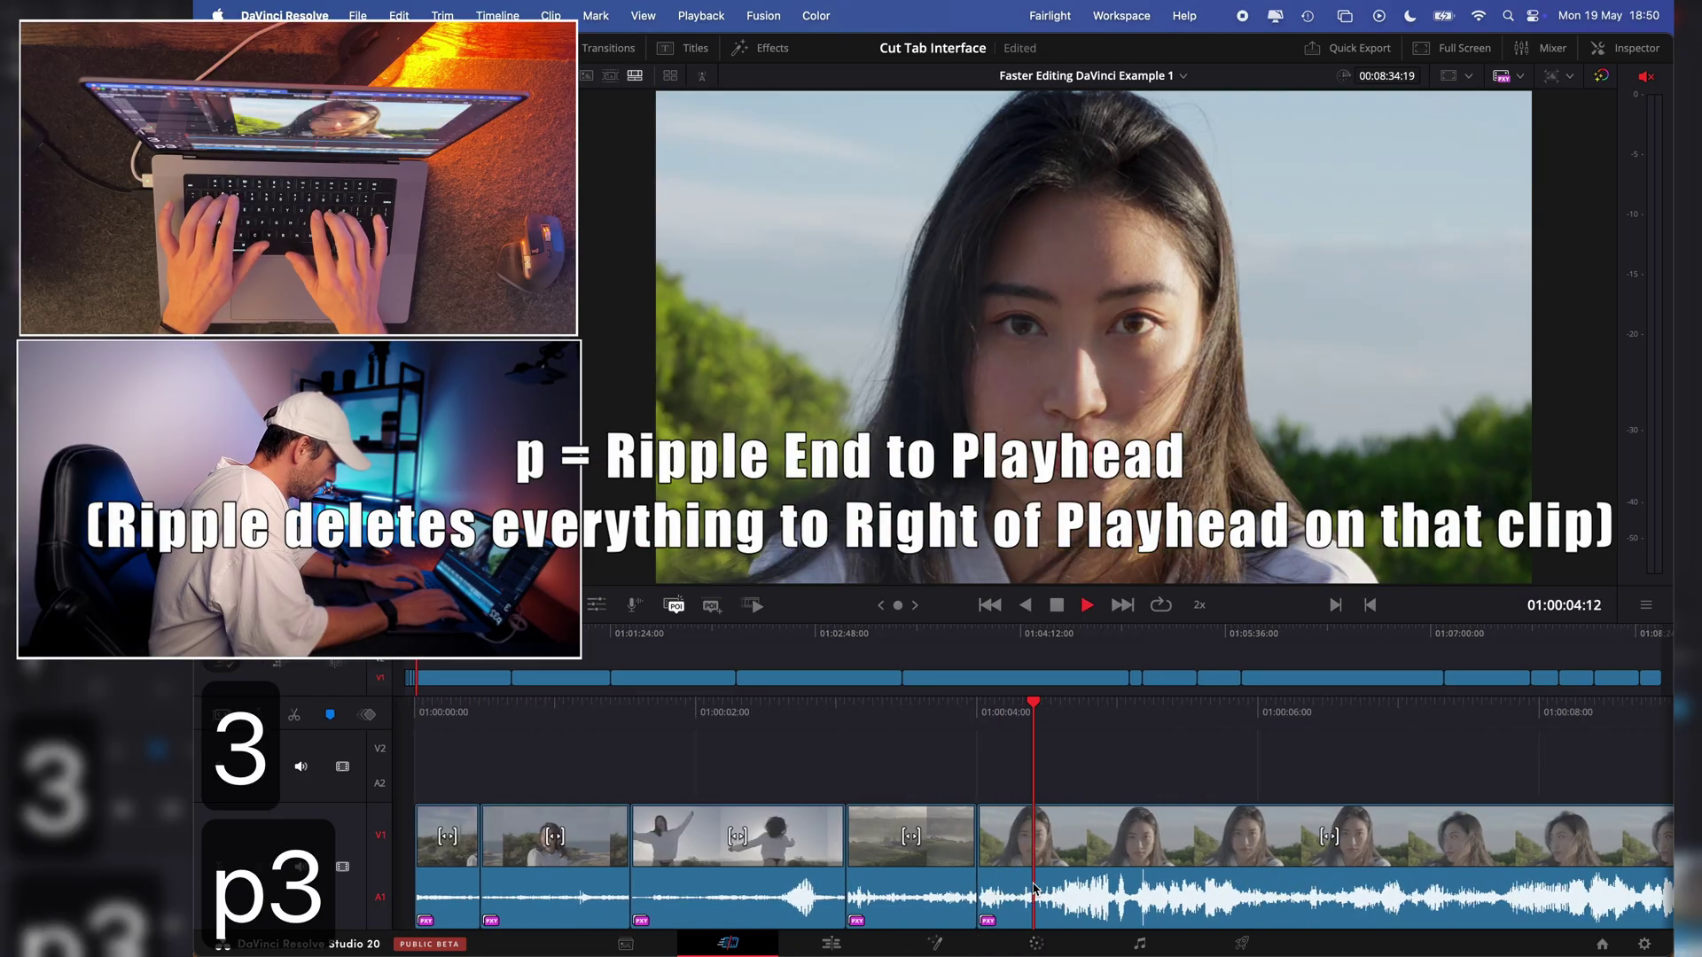
- Review the edit and split the clip at the next pause
{"action": "key", "text": "l"}
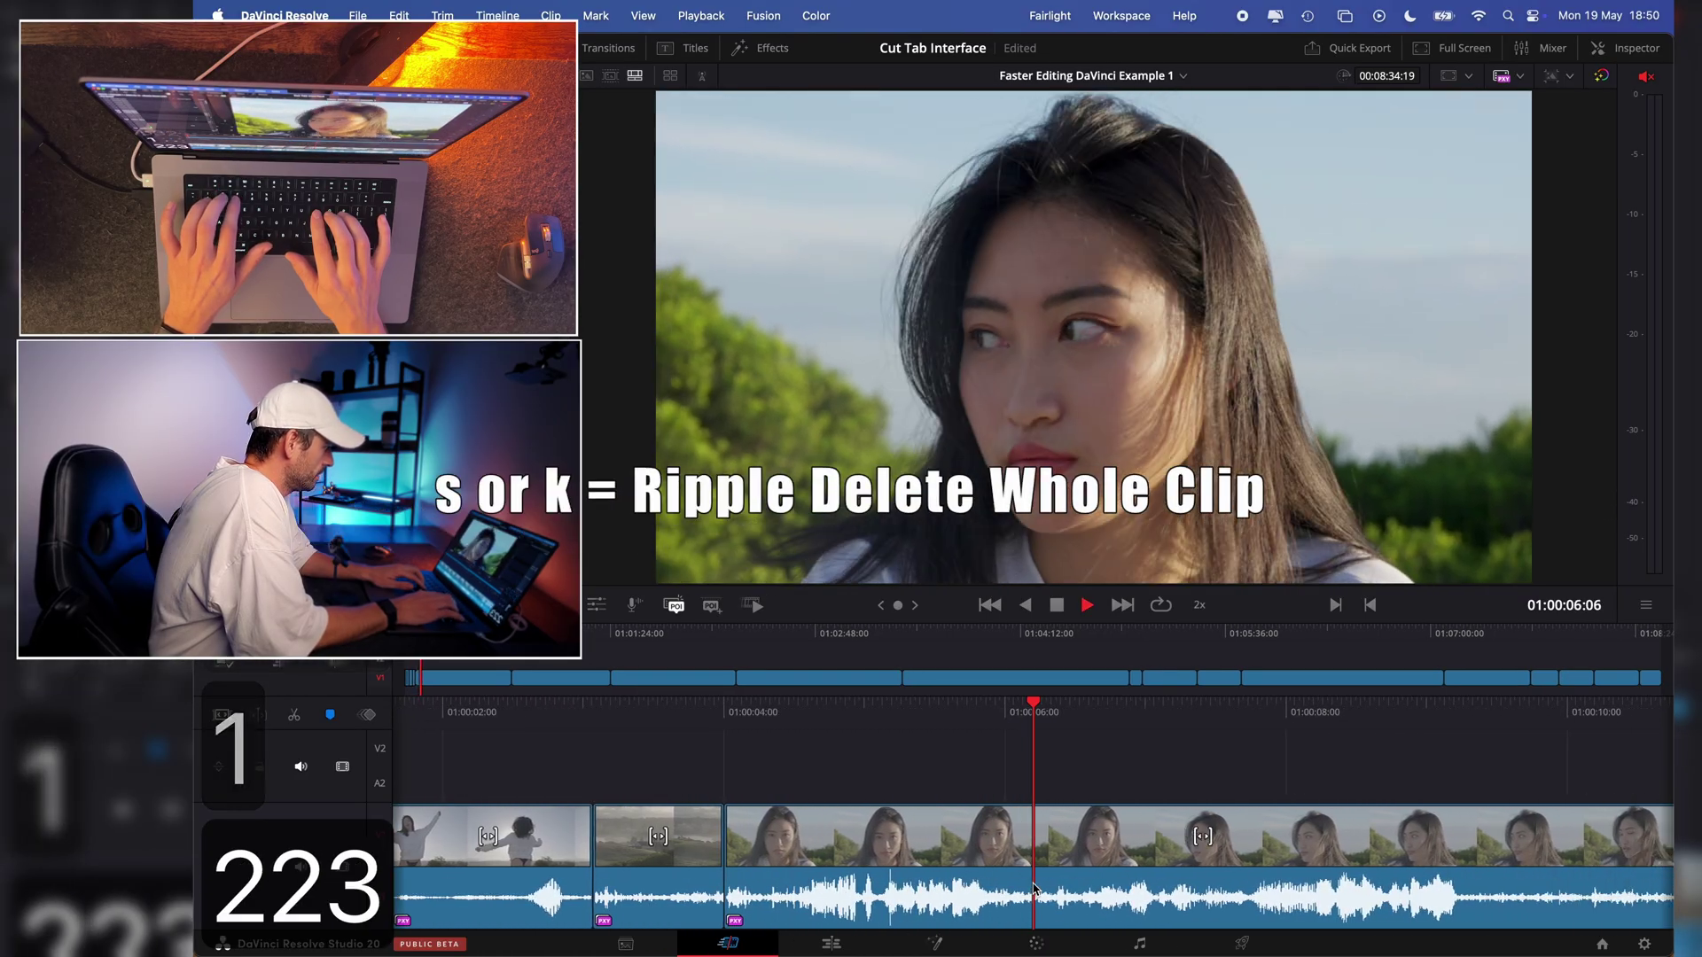
{"action": "key", "text": "j"}
{"action": "key", "text": "l"}
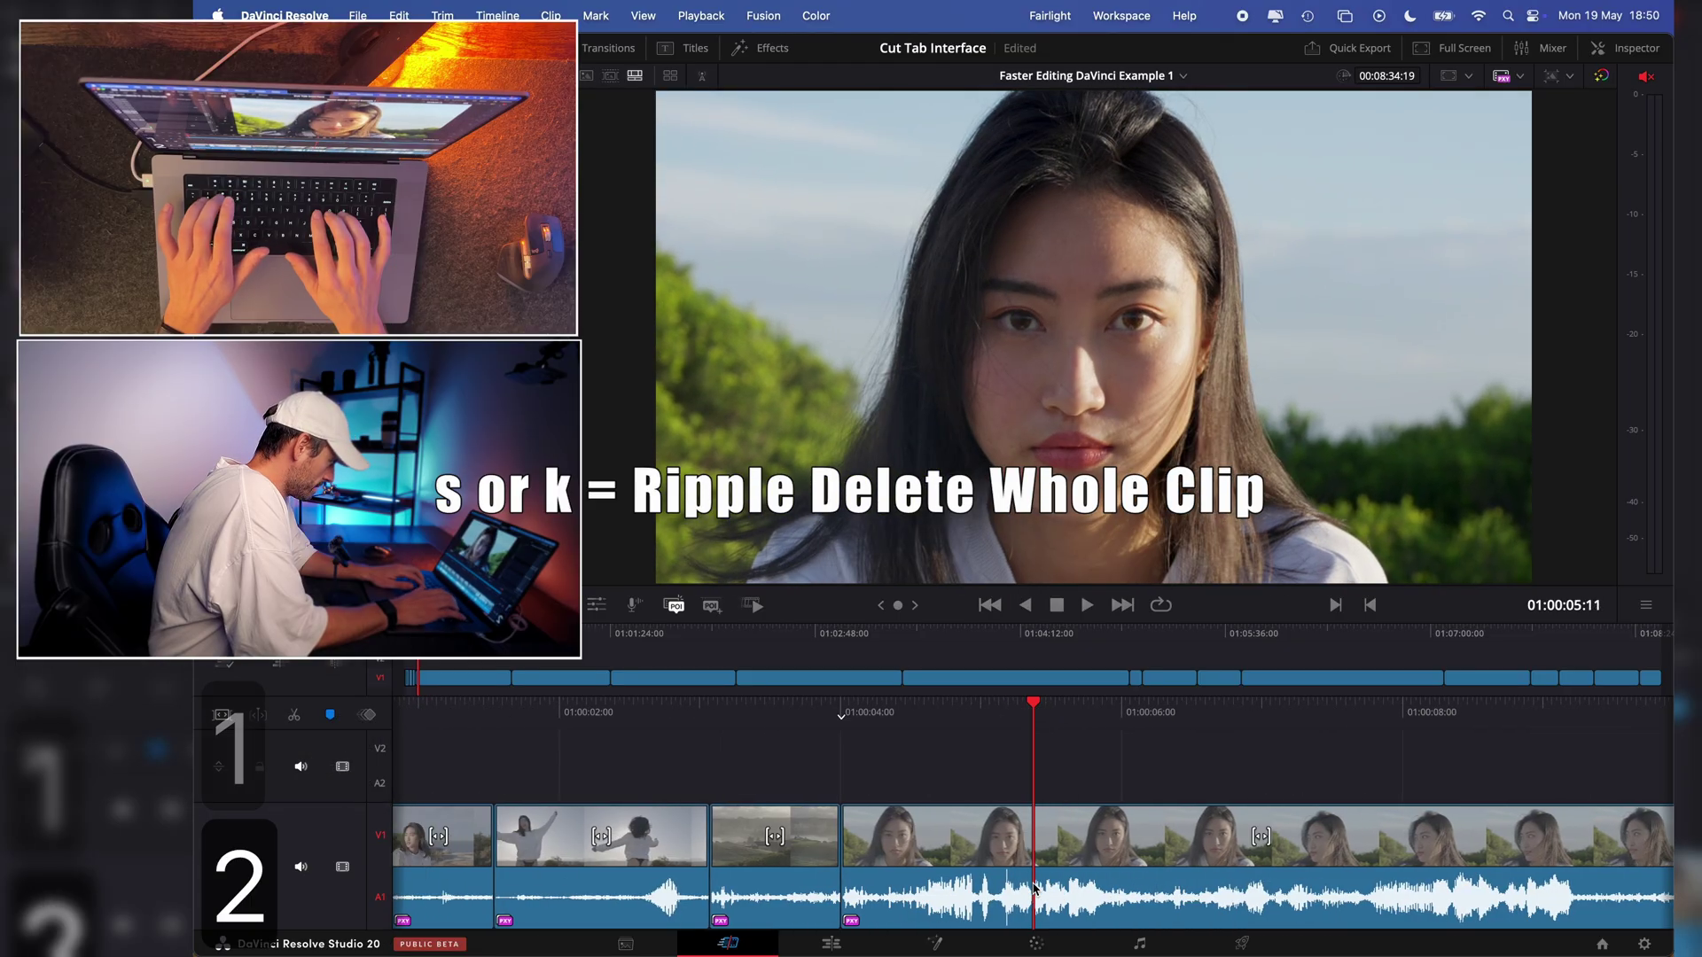
{"action": "key", "text": "k"}
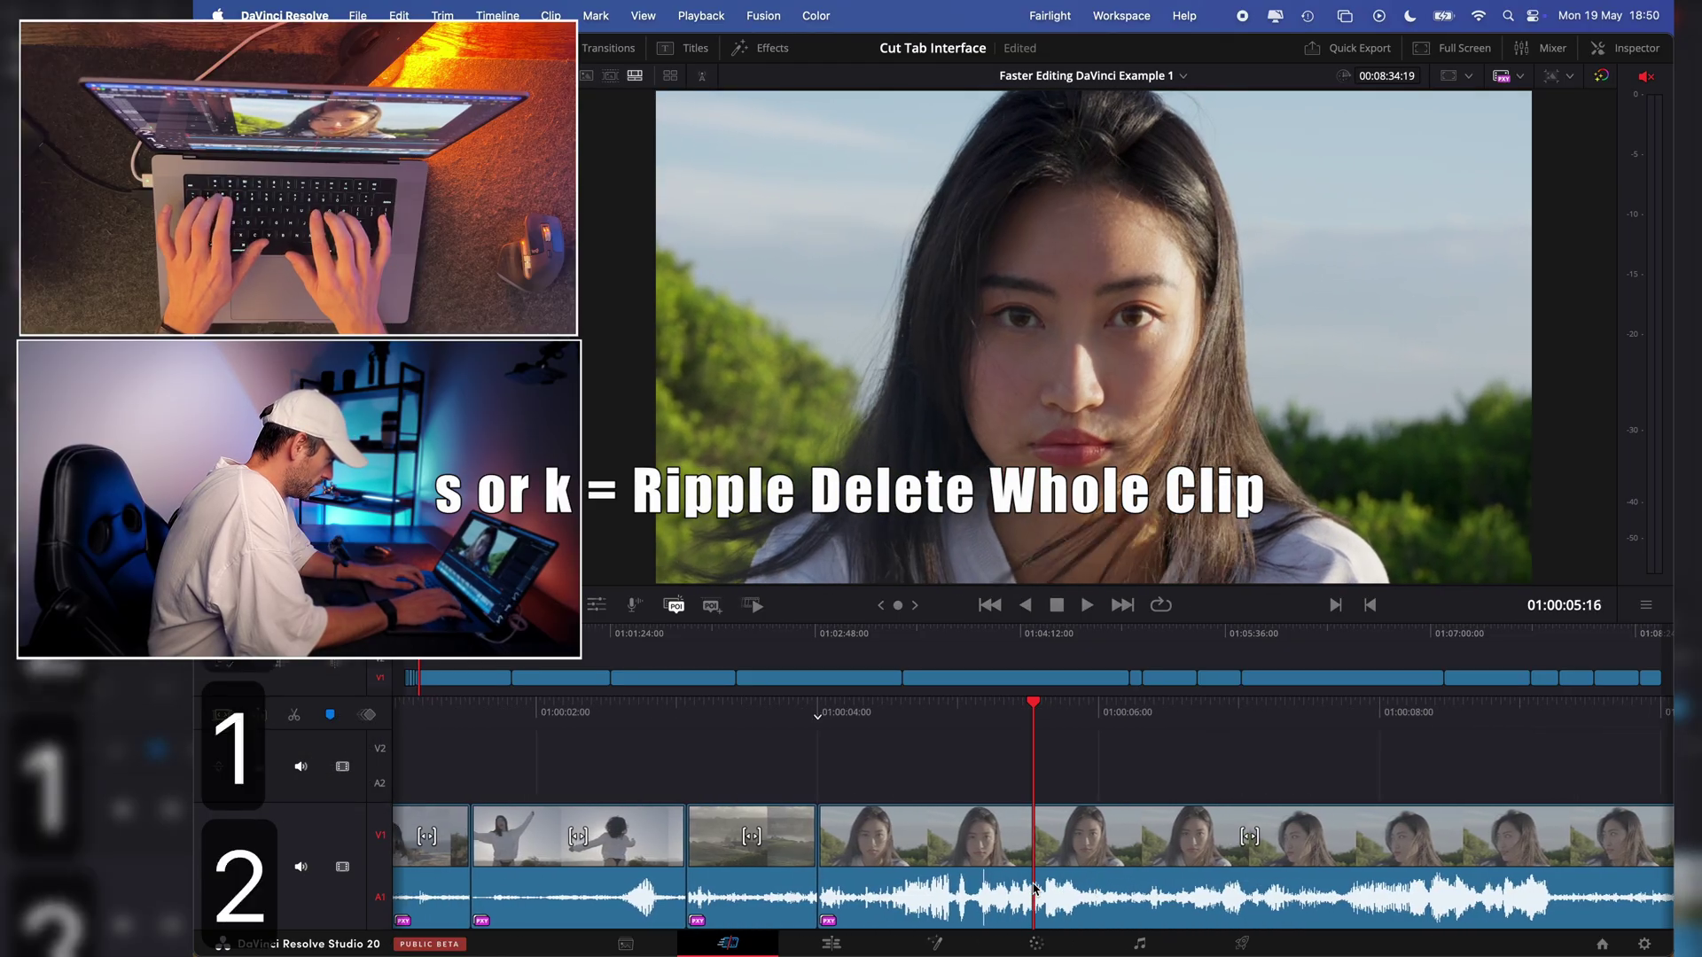
{"action": "key", "text": "l"}
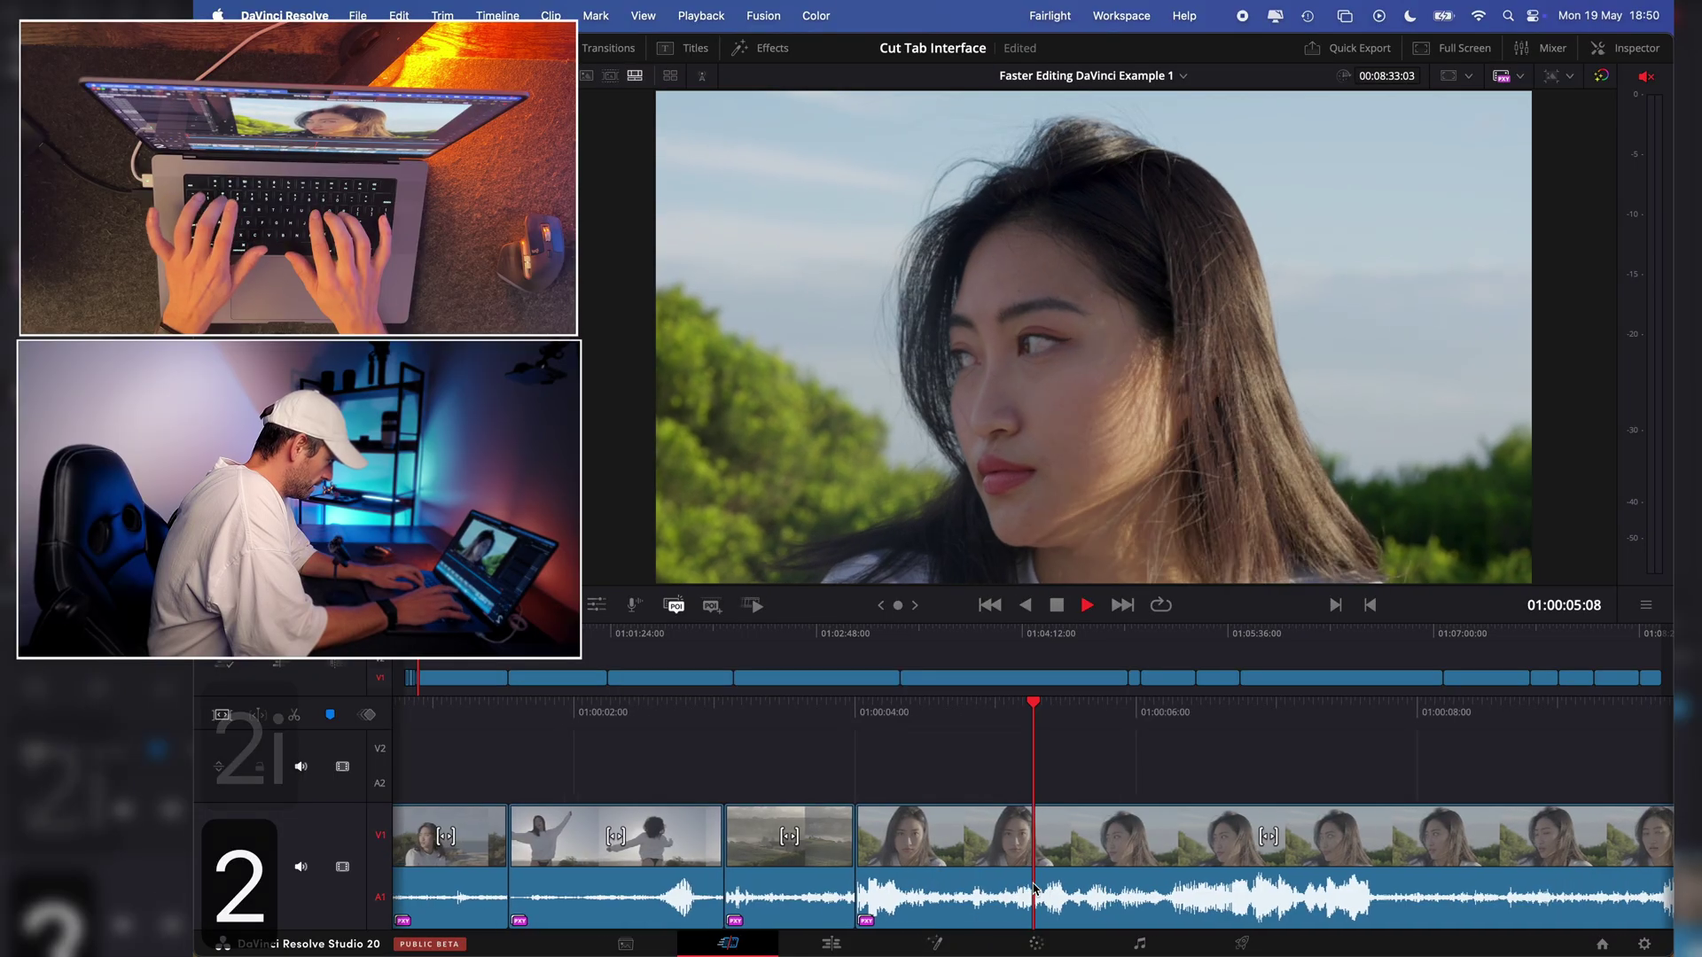
{"action": "key", "text": "ctrl+b"}
- Find the next speech pause, split there, and remove the footage leading up to it
{"action": "key", "text": "l"}
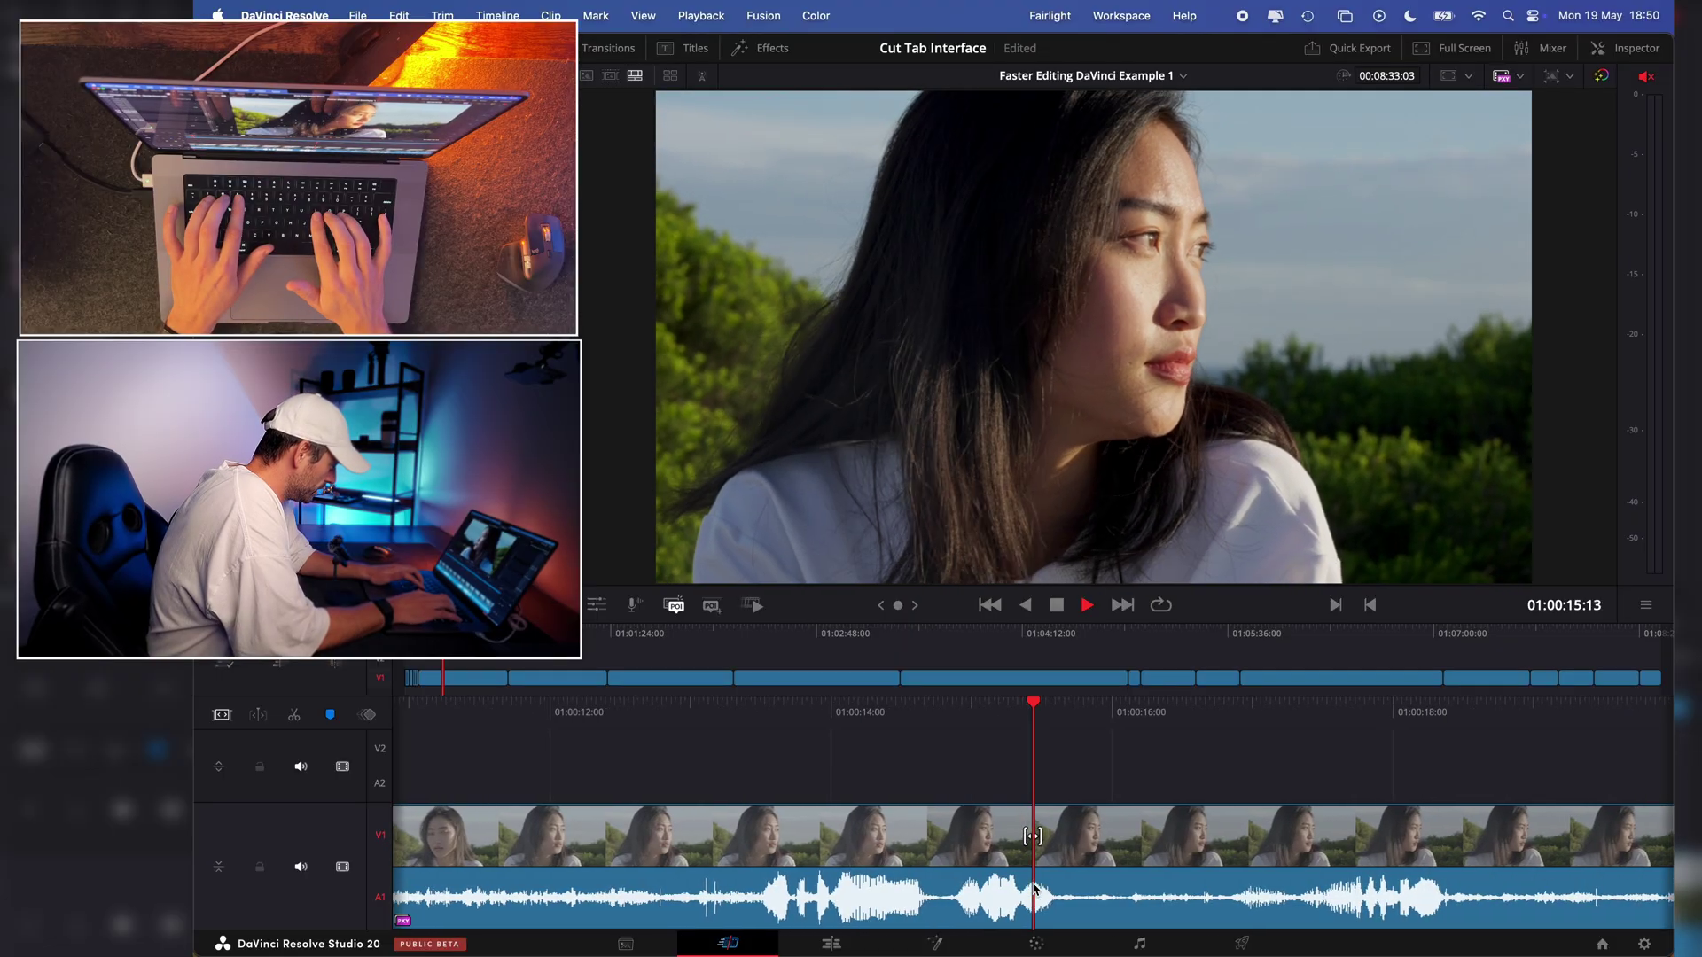
{"action": "key", "text": "l"}
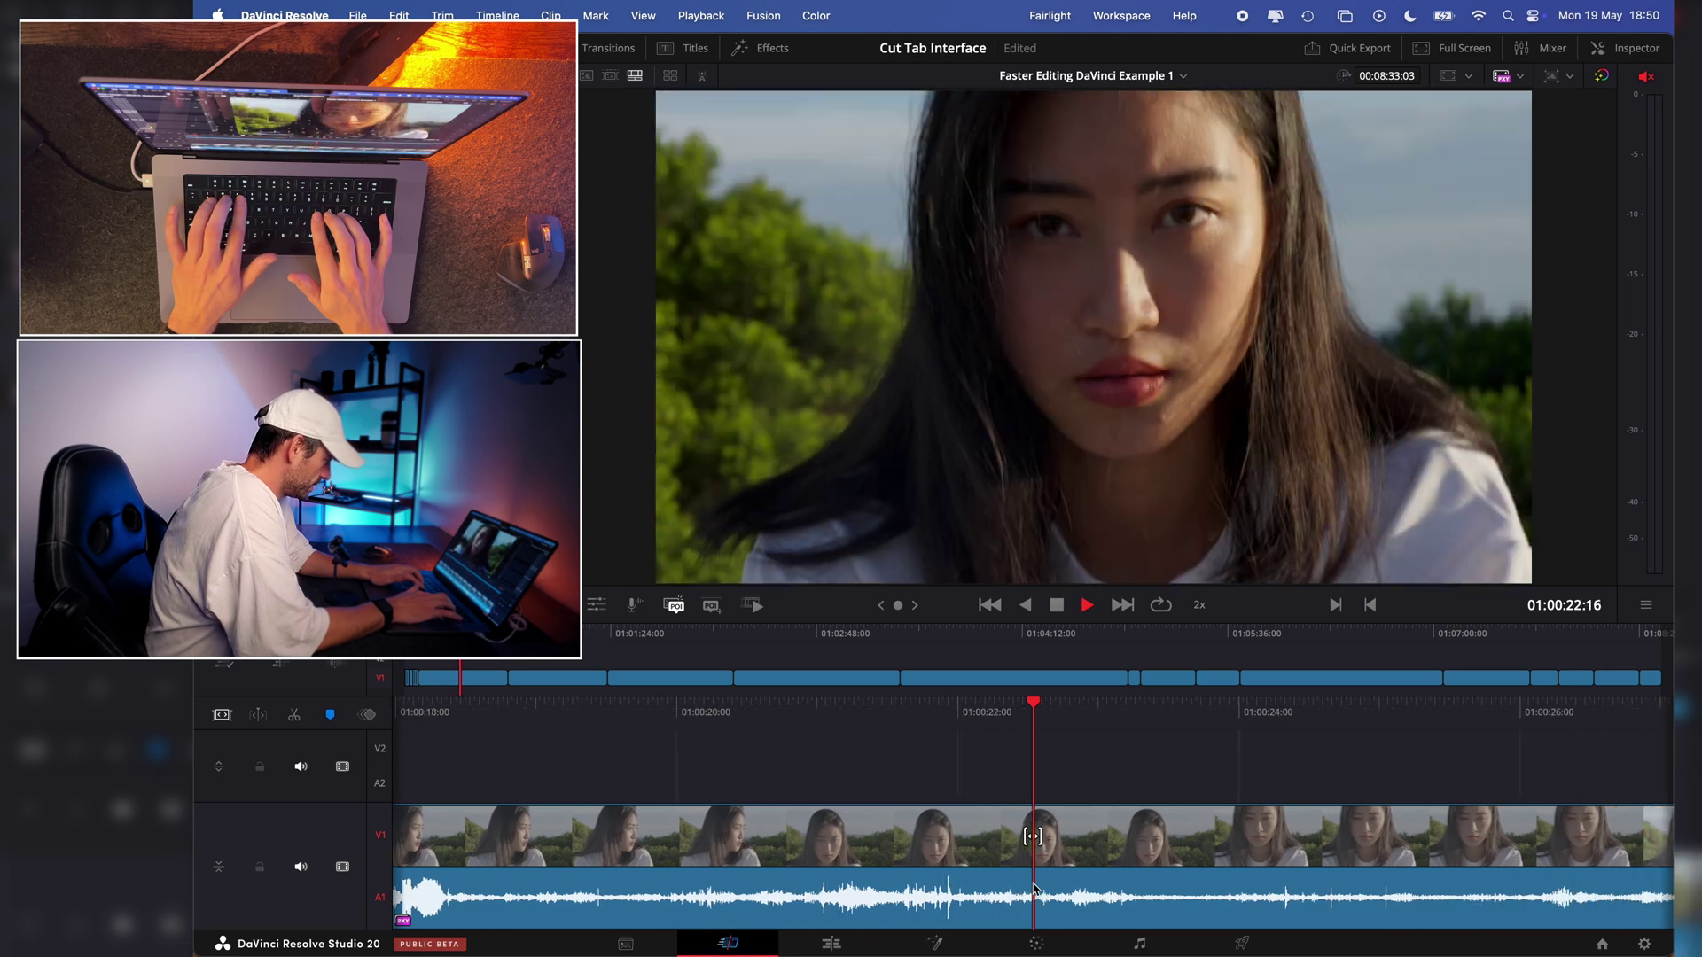
{"action": "key", "text": "k"}
{"action": "key", "text": "l"}
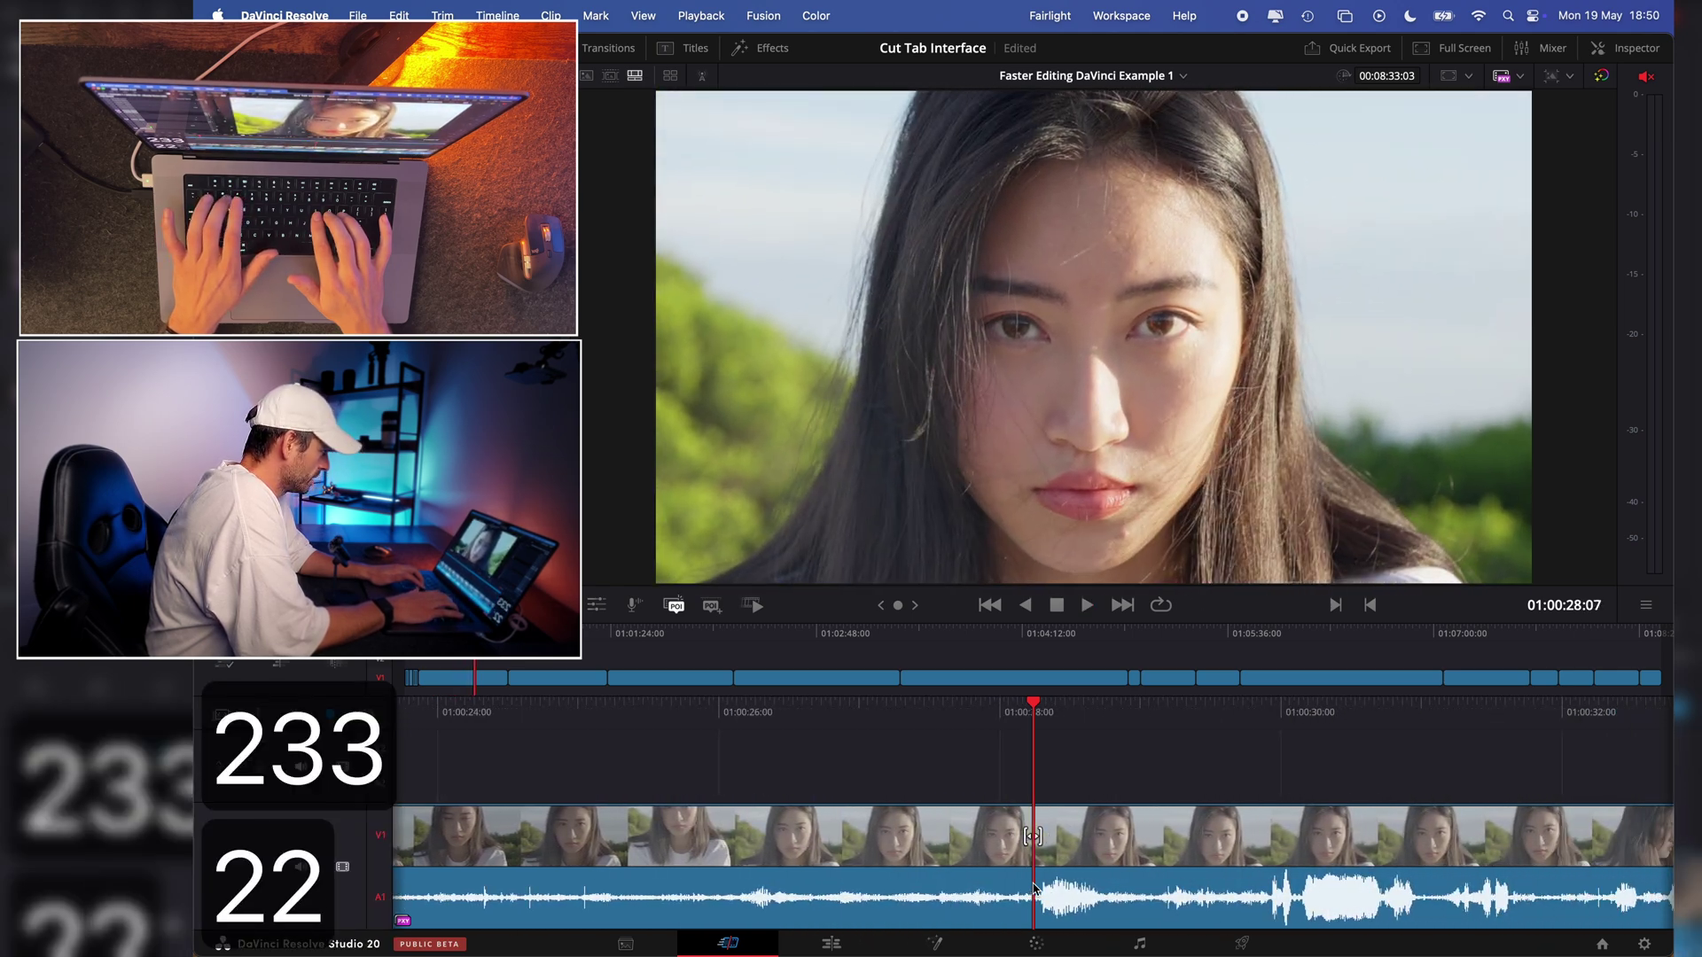
{"action": "key", "text": "space"}
{"action": "key", "text": "Left"}
{"action": "key", "text": "Left"}
{"action": "key", "text": "Left"}
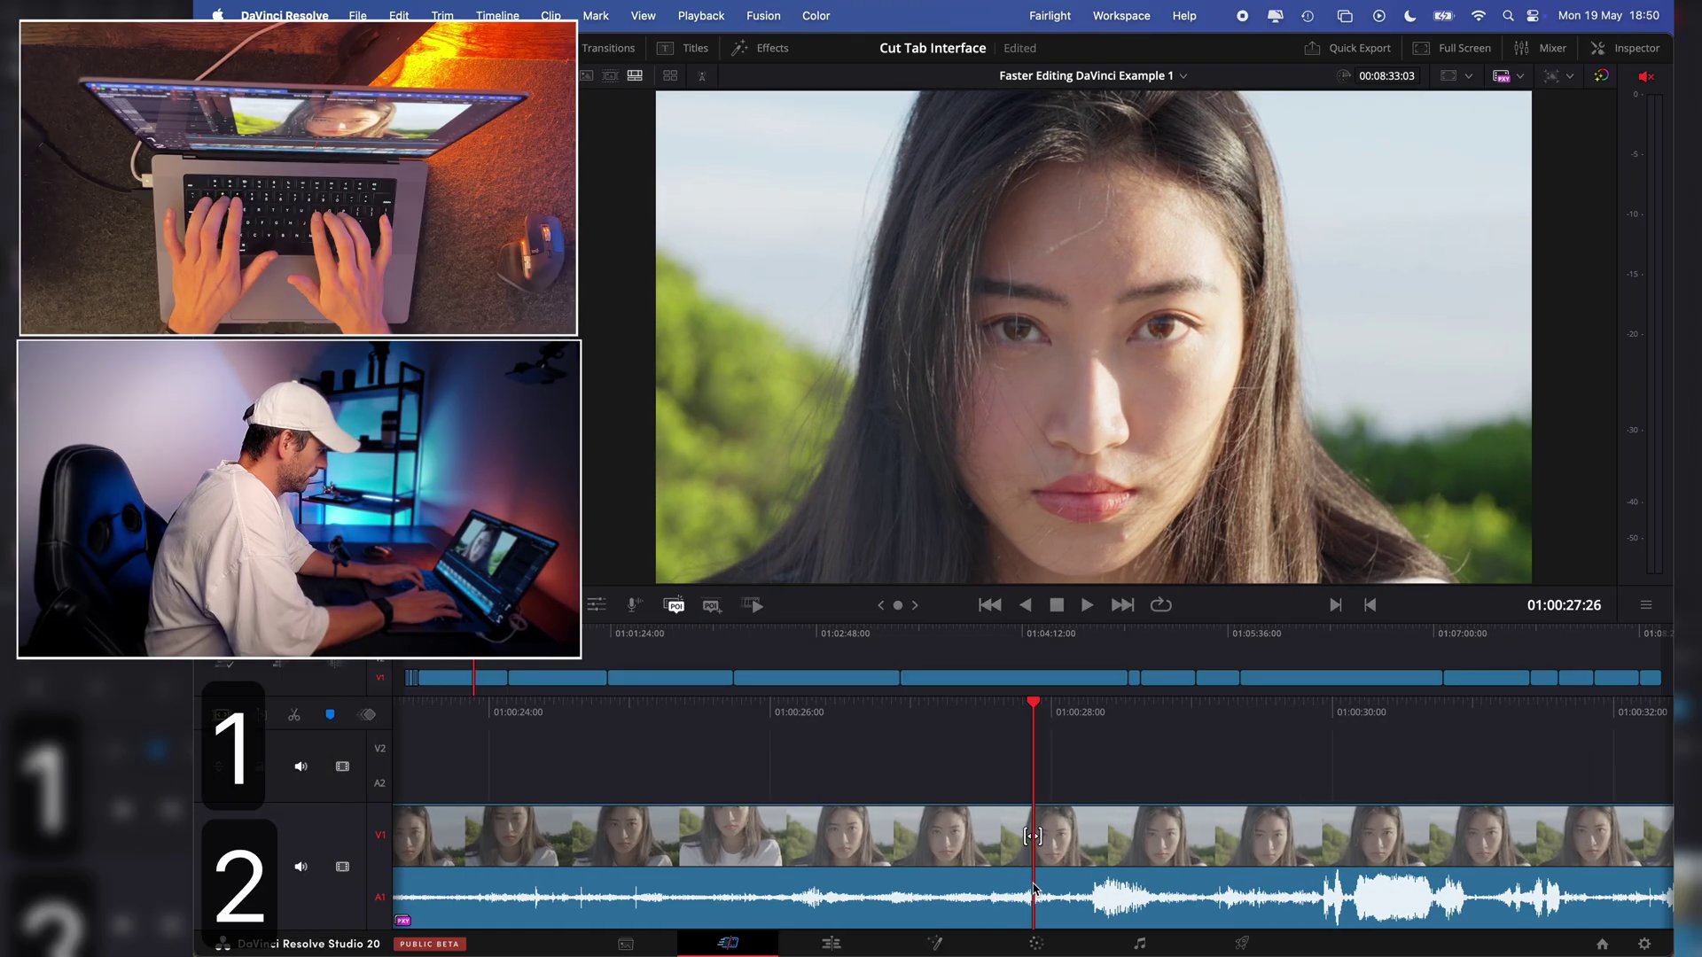
{"action": "key", "text": "o"}
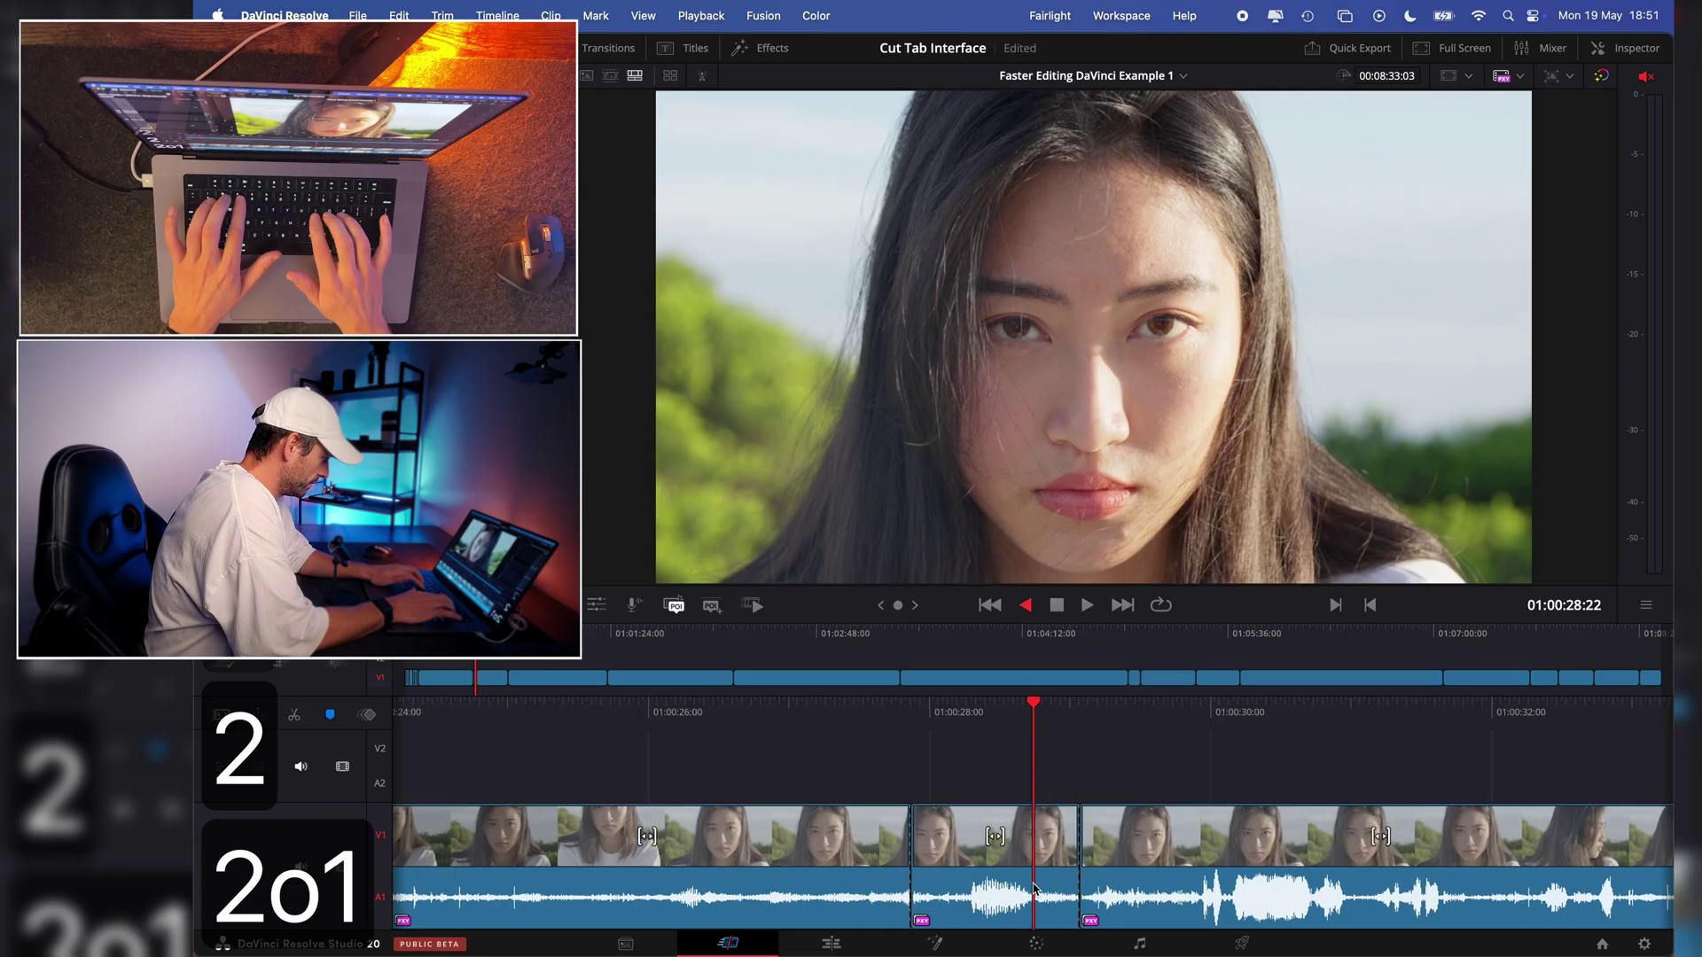
{"action": "key", "text": "space"}
{"action": "key", "text": "s"}
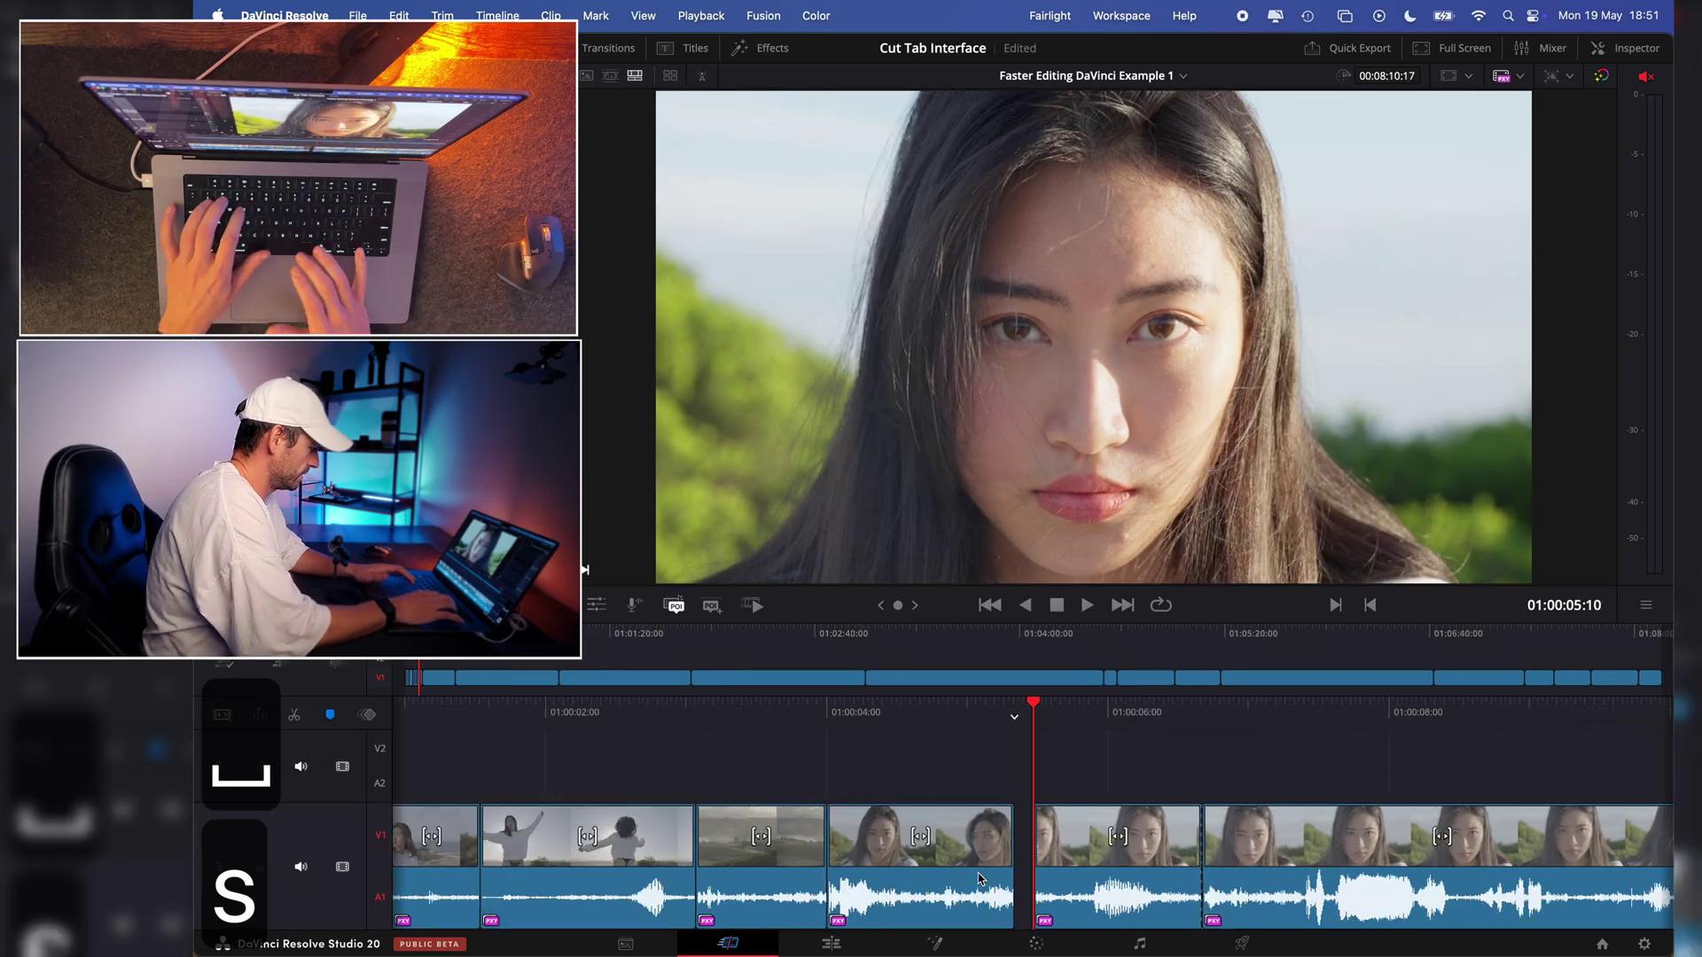
- Recheck the following pause and ripple-remove that silent stretch
{"action": "key", "text": "2"}
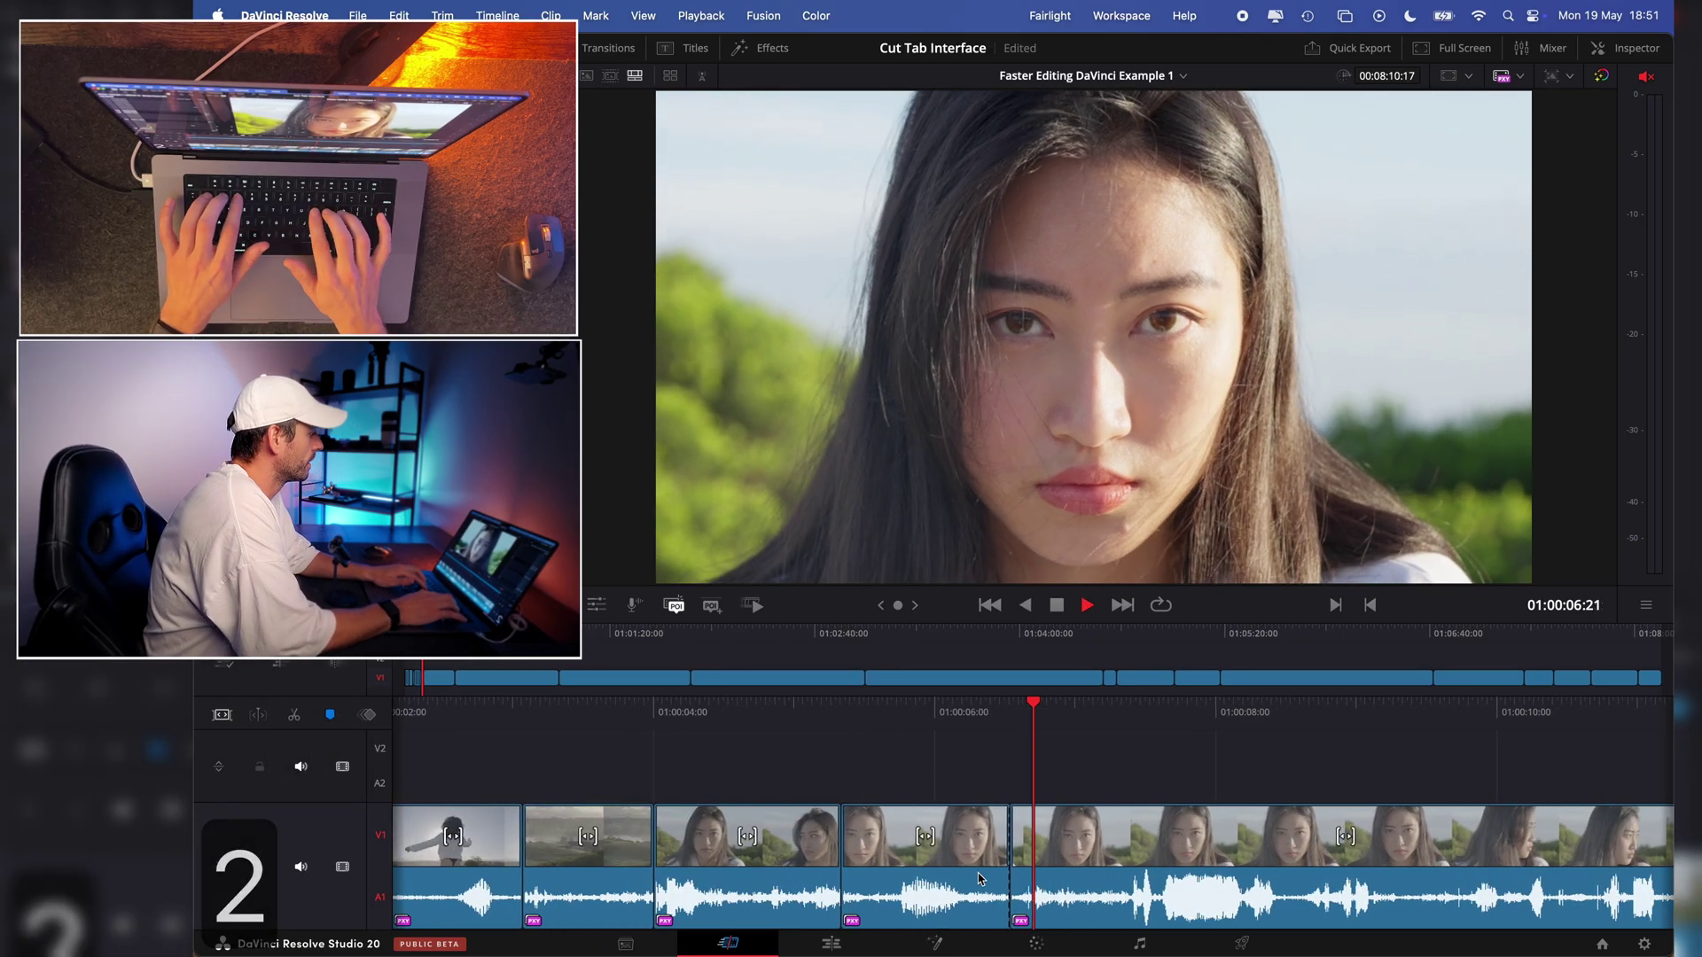
{"action": "key", "text": "2"}
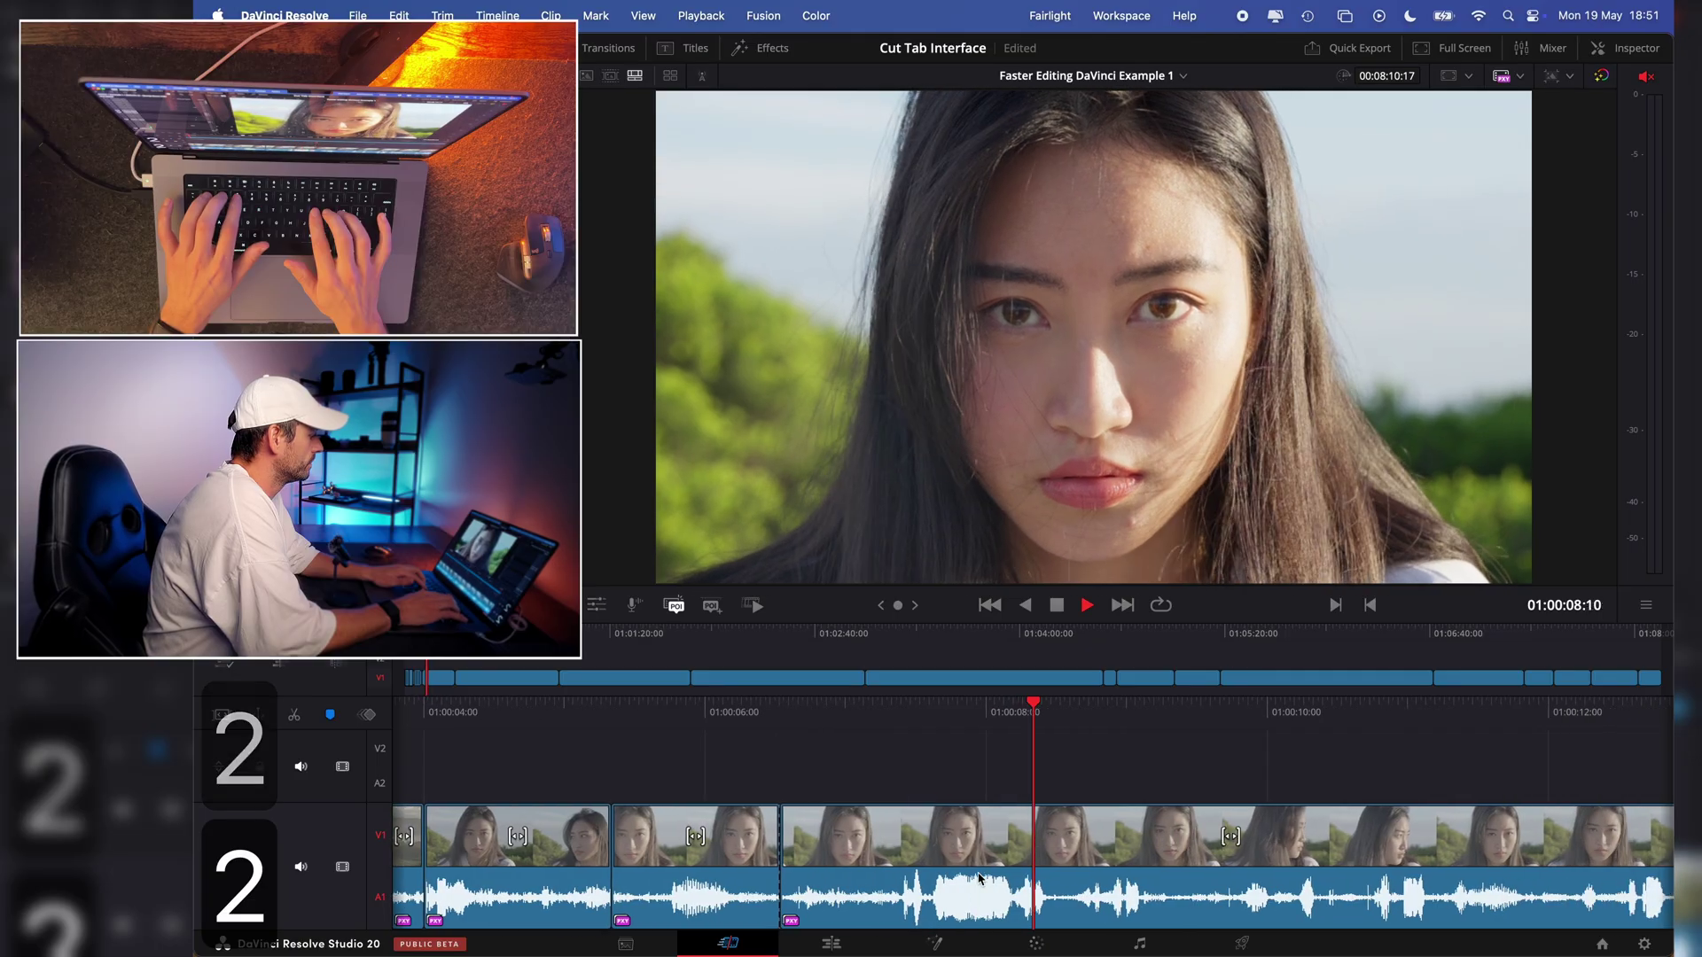
{"action": "key", "text": "3"}
{"action": "key", "text": "2"}
{"action": "key", "text": "1"}
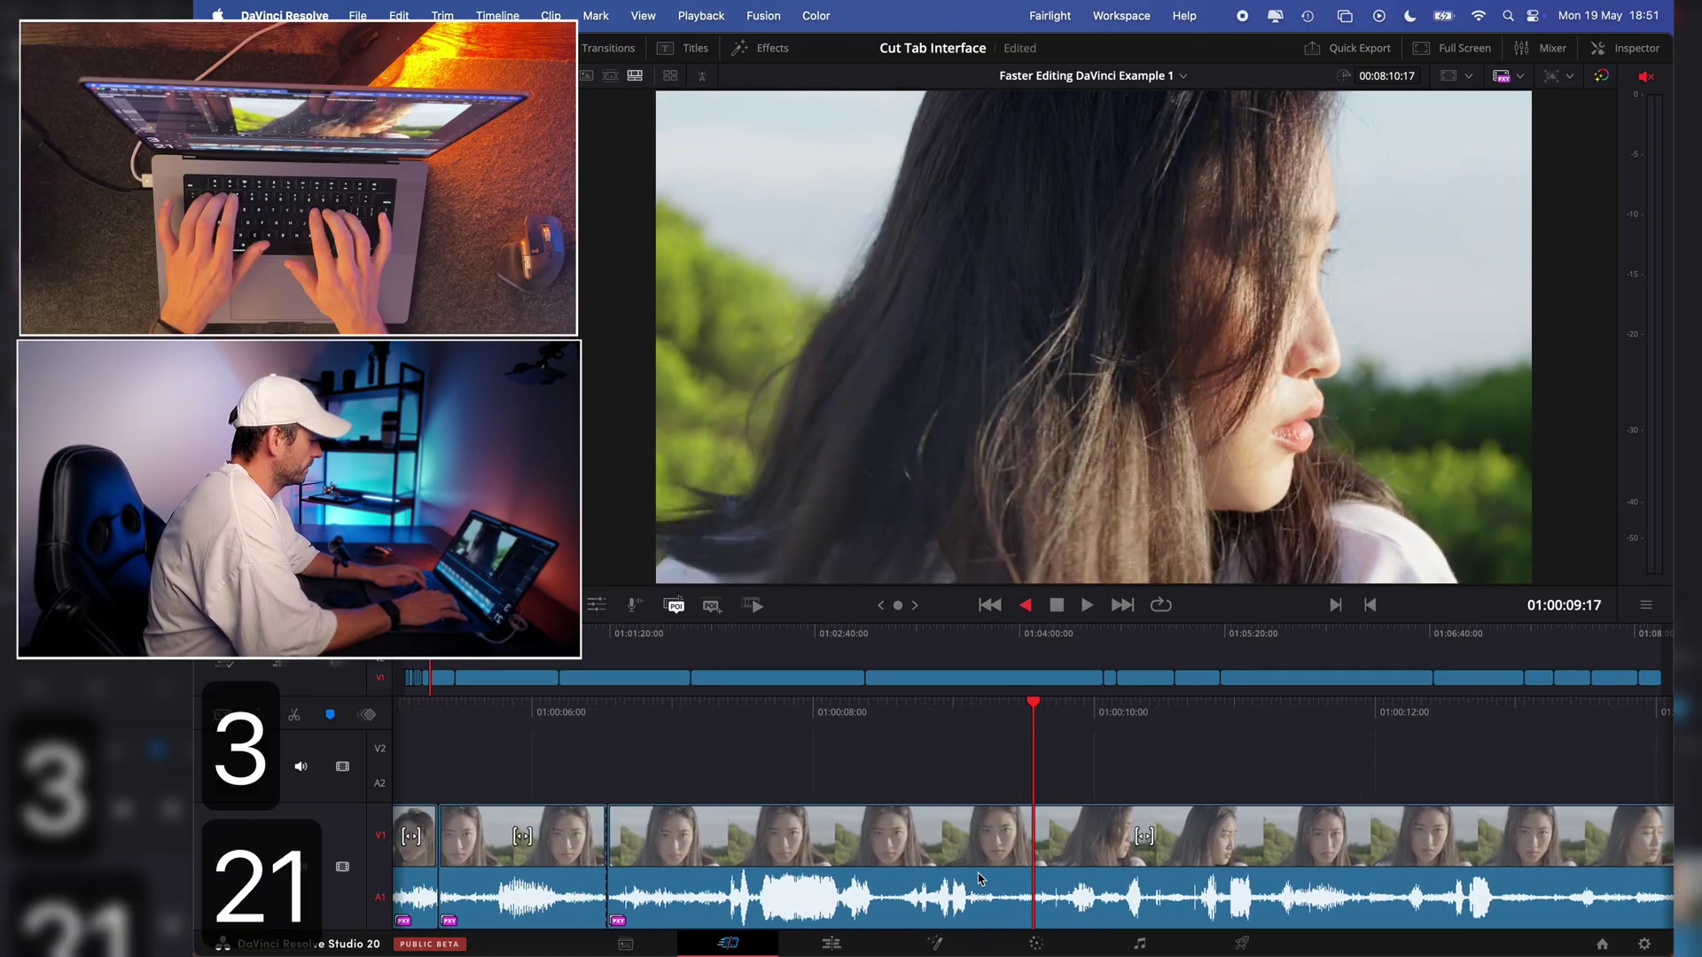
{"action": "key", "text": "2"}
{"action": "key", "text": "2"}
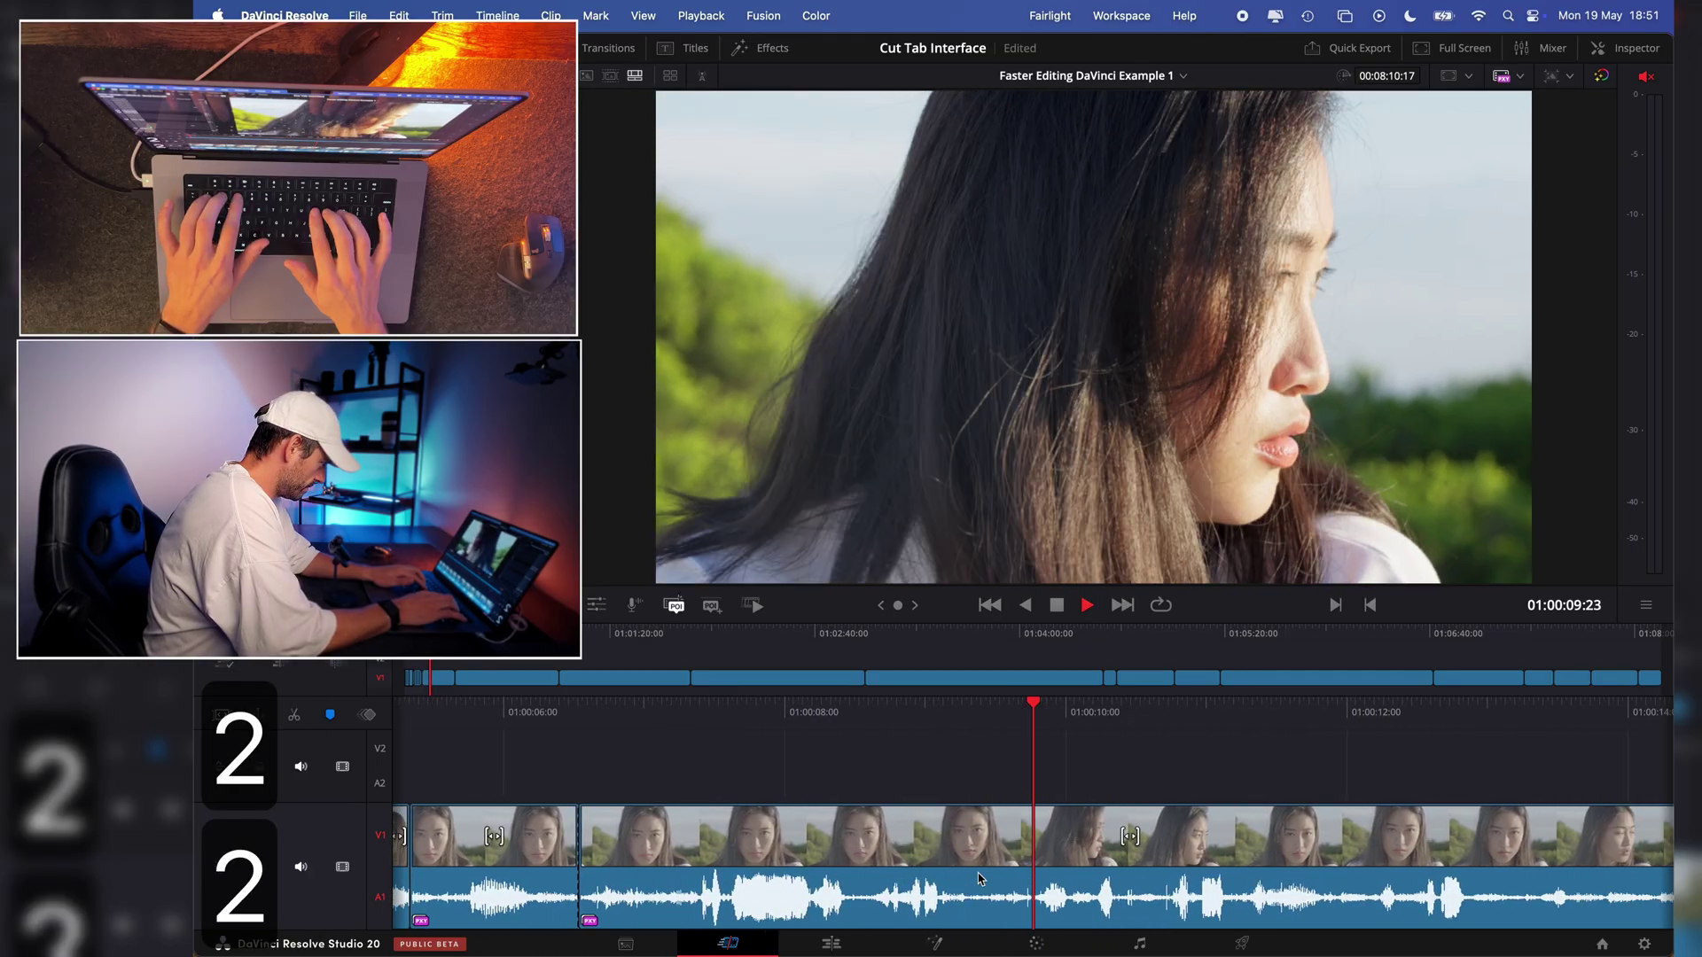
{"action": "key", "text": "3"}
{"action": "key", "text": "2"}
{"action": "key", "text": "2"}
{"action": "key", "text": "3"}
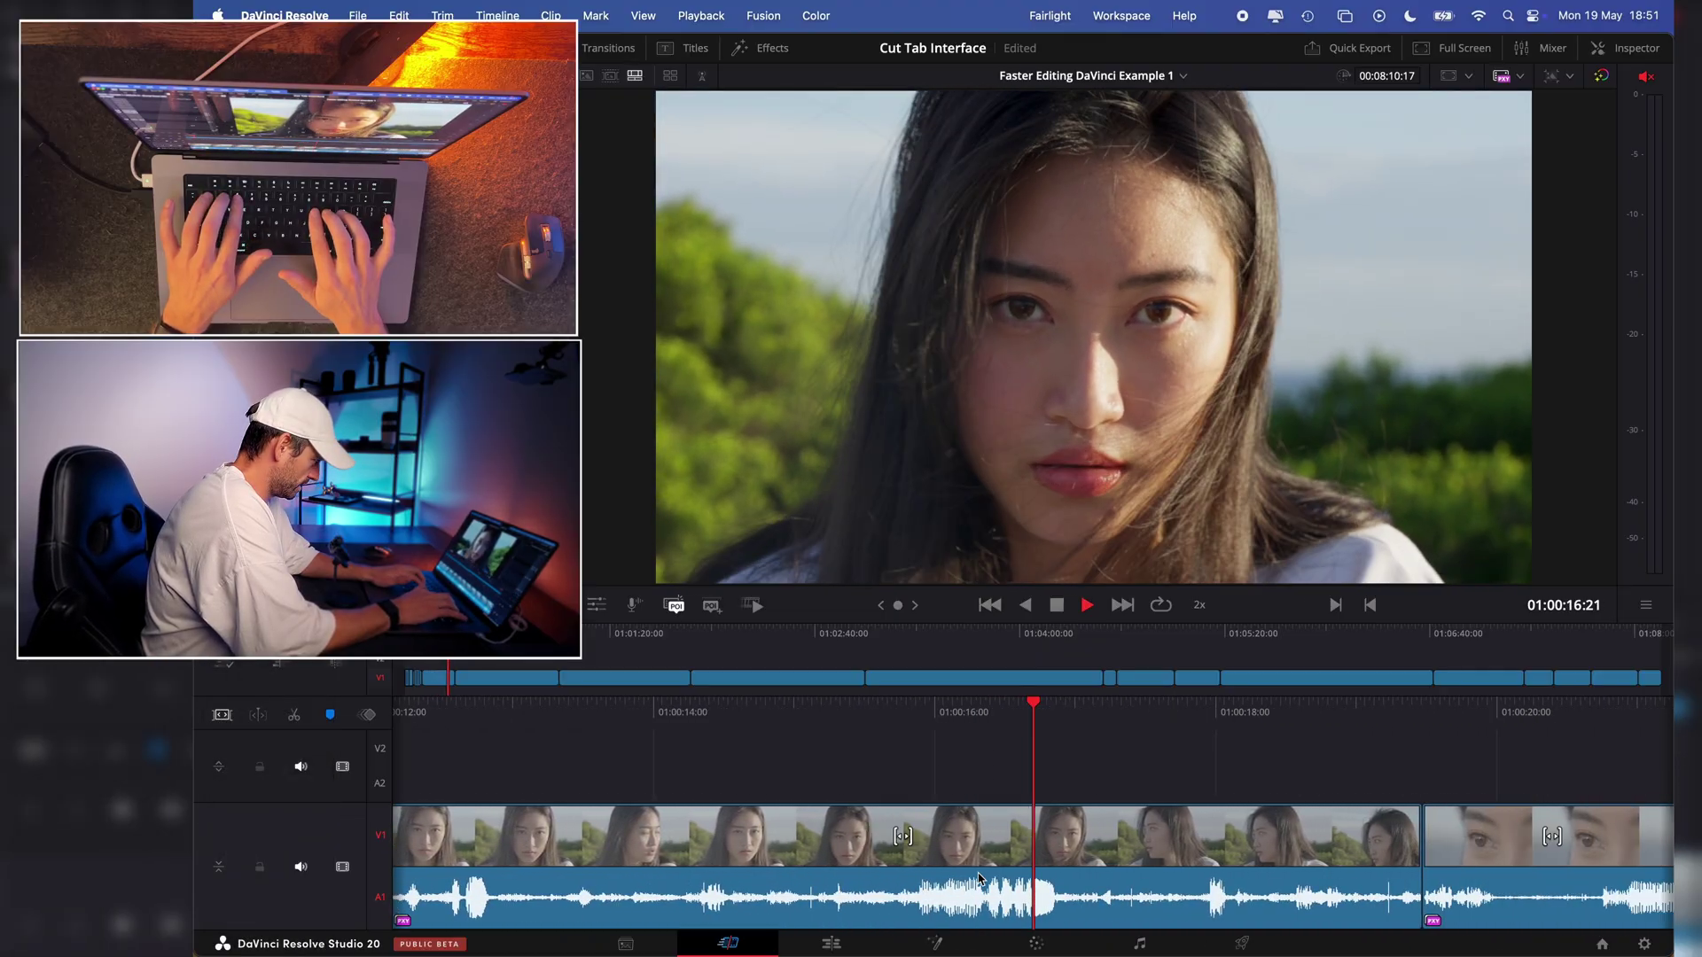
{"action": "key", "text": "2"}
{"action": "key", "text": "1"}
{"action": "key", "text": "3"}
{"action": "key", "text": "2"}
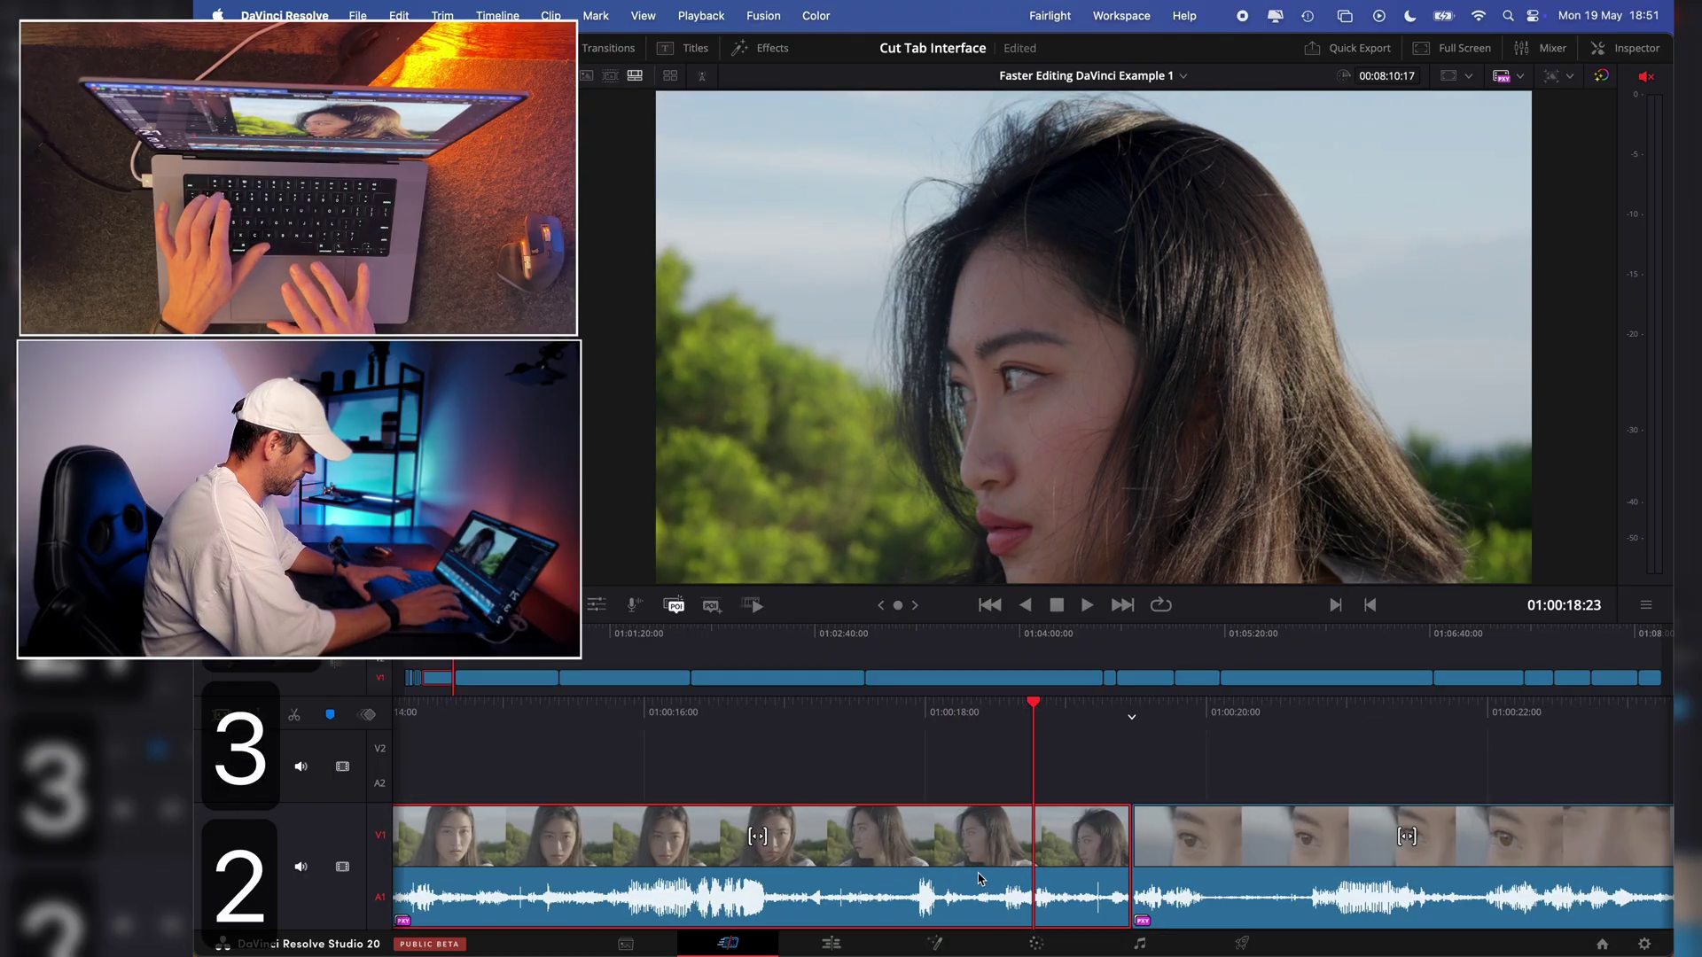
{"action": "key", "text": "s"}
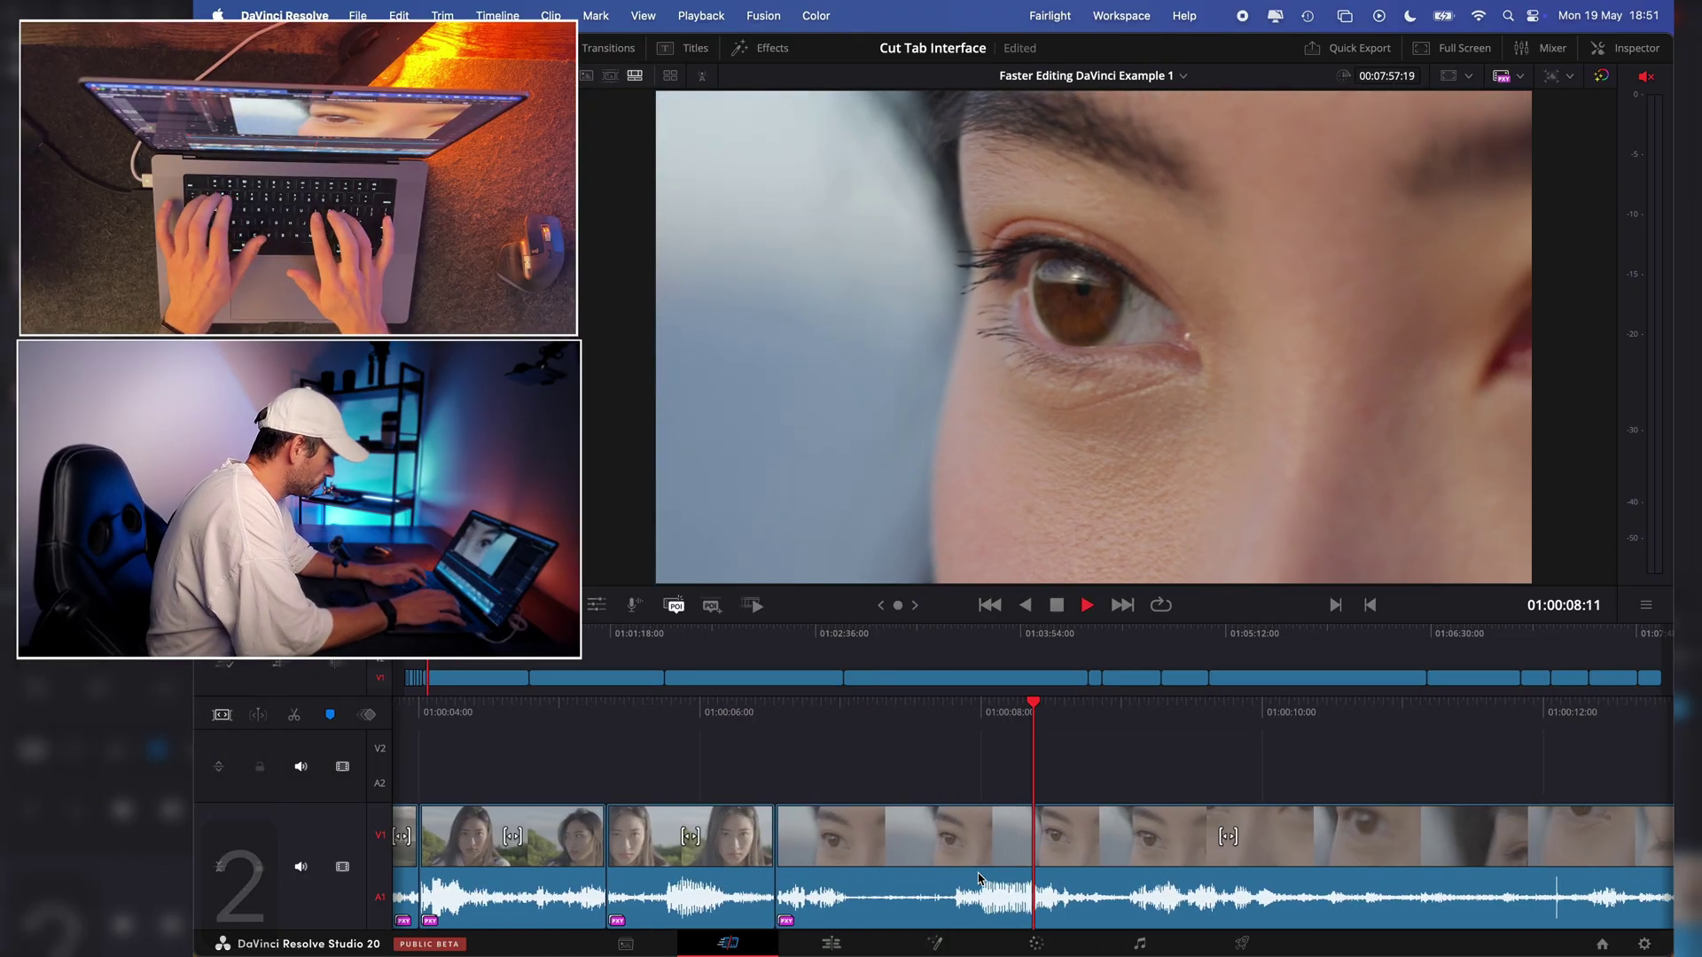
- Skim ahead and step back to the start of the next pause
{"action": "key", "text": "3"}
{"action": "key", "text": "2"}
{"action": "key", "text": "2"}
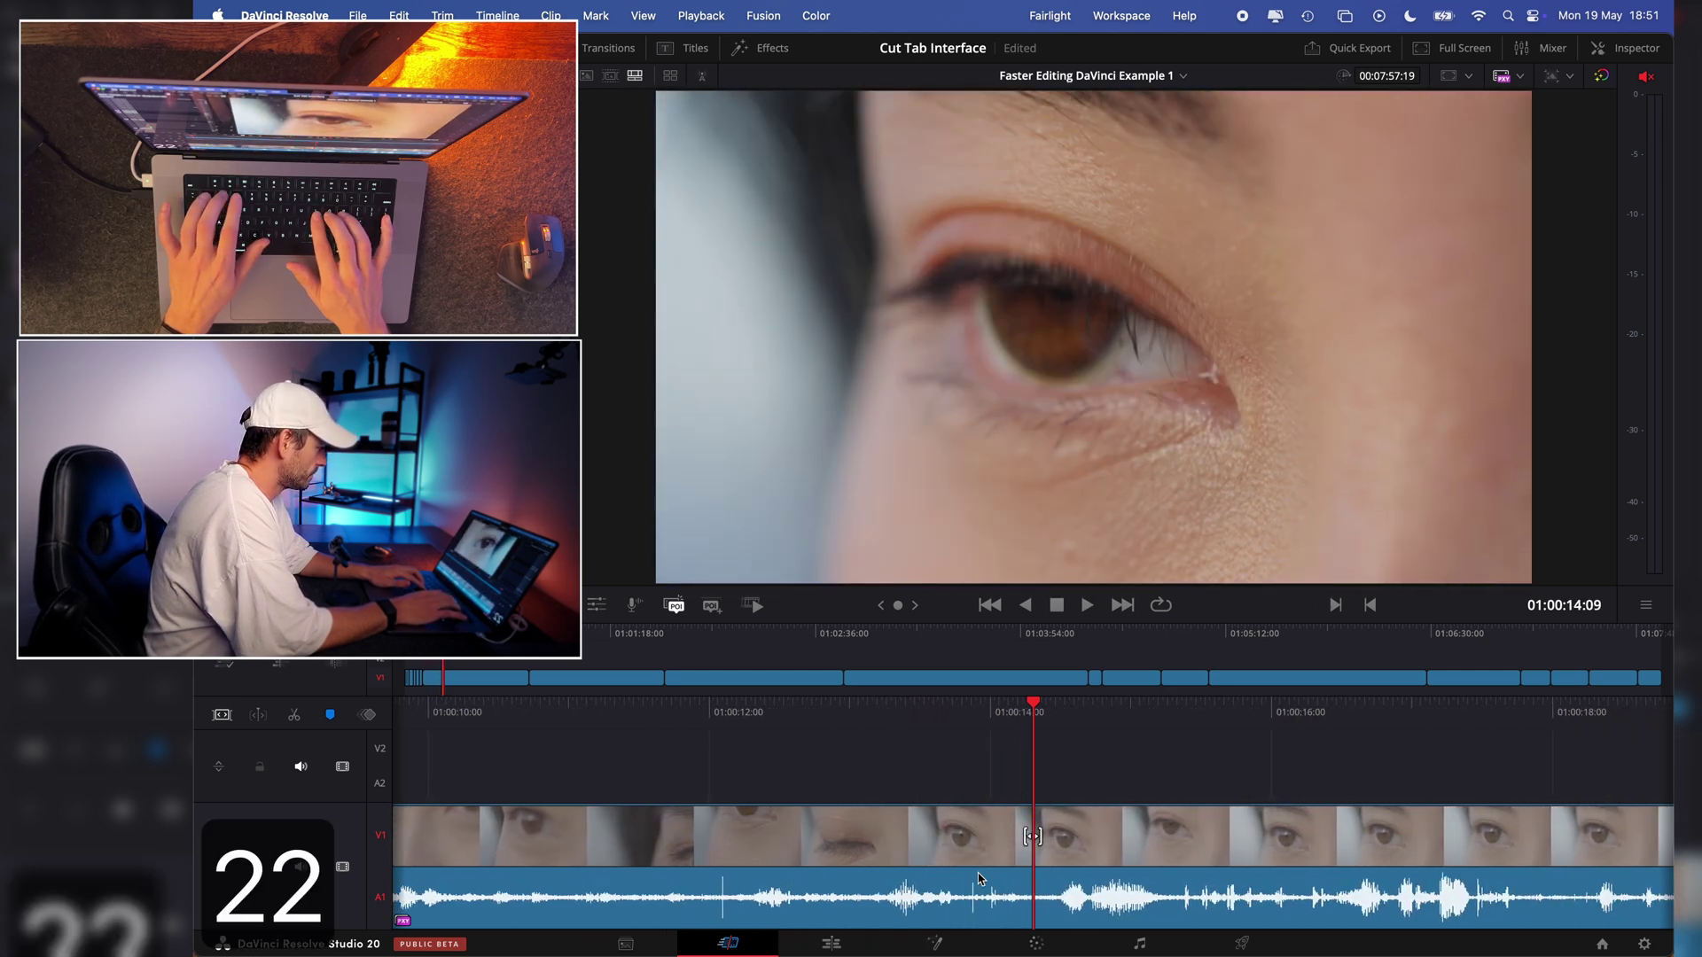
{"action": "key", "text": "2"}
{"action": "key", "text": "1"}
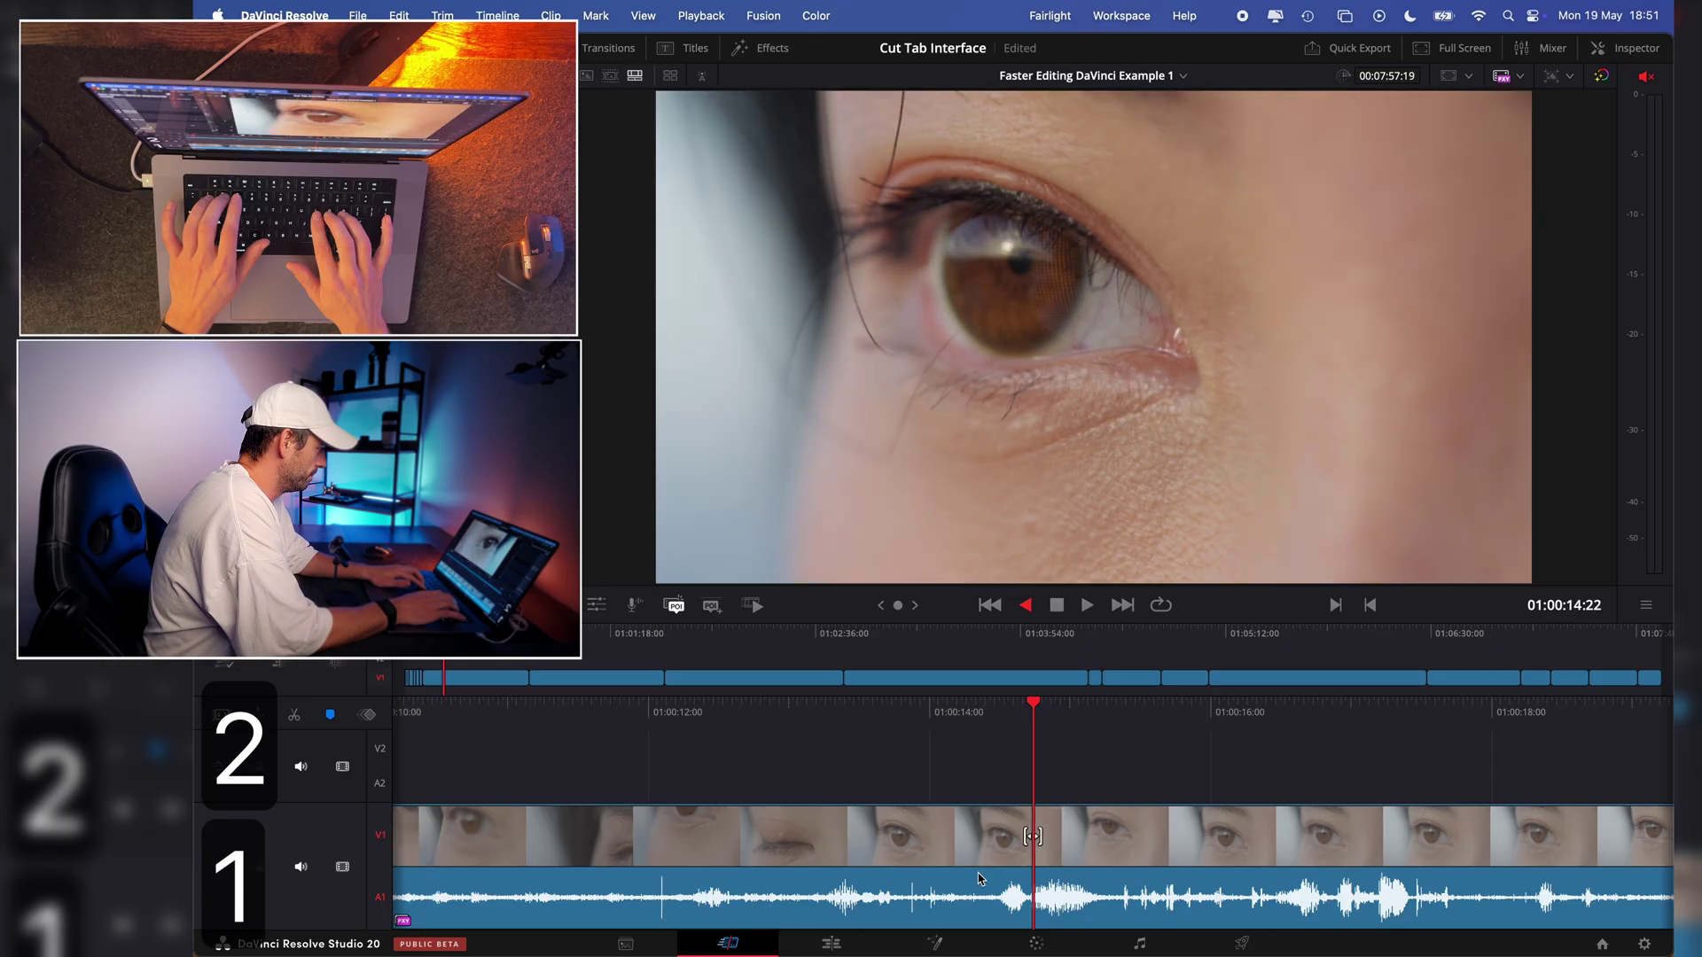
{"action": "key", "text": "2"}
{"action": "key", "text": "3"}
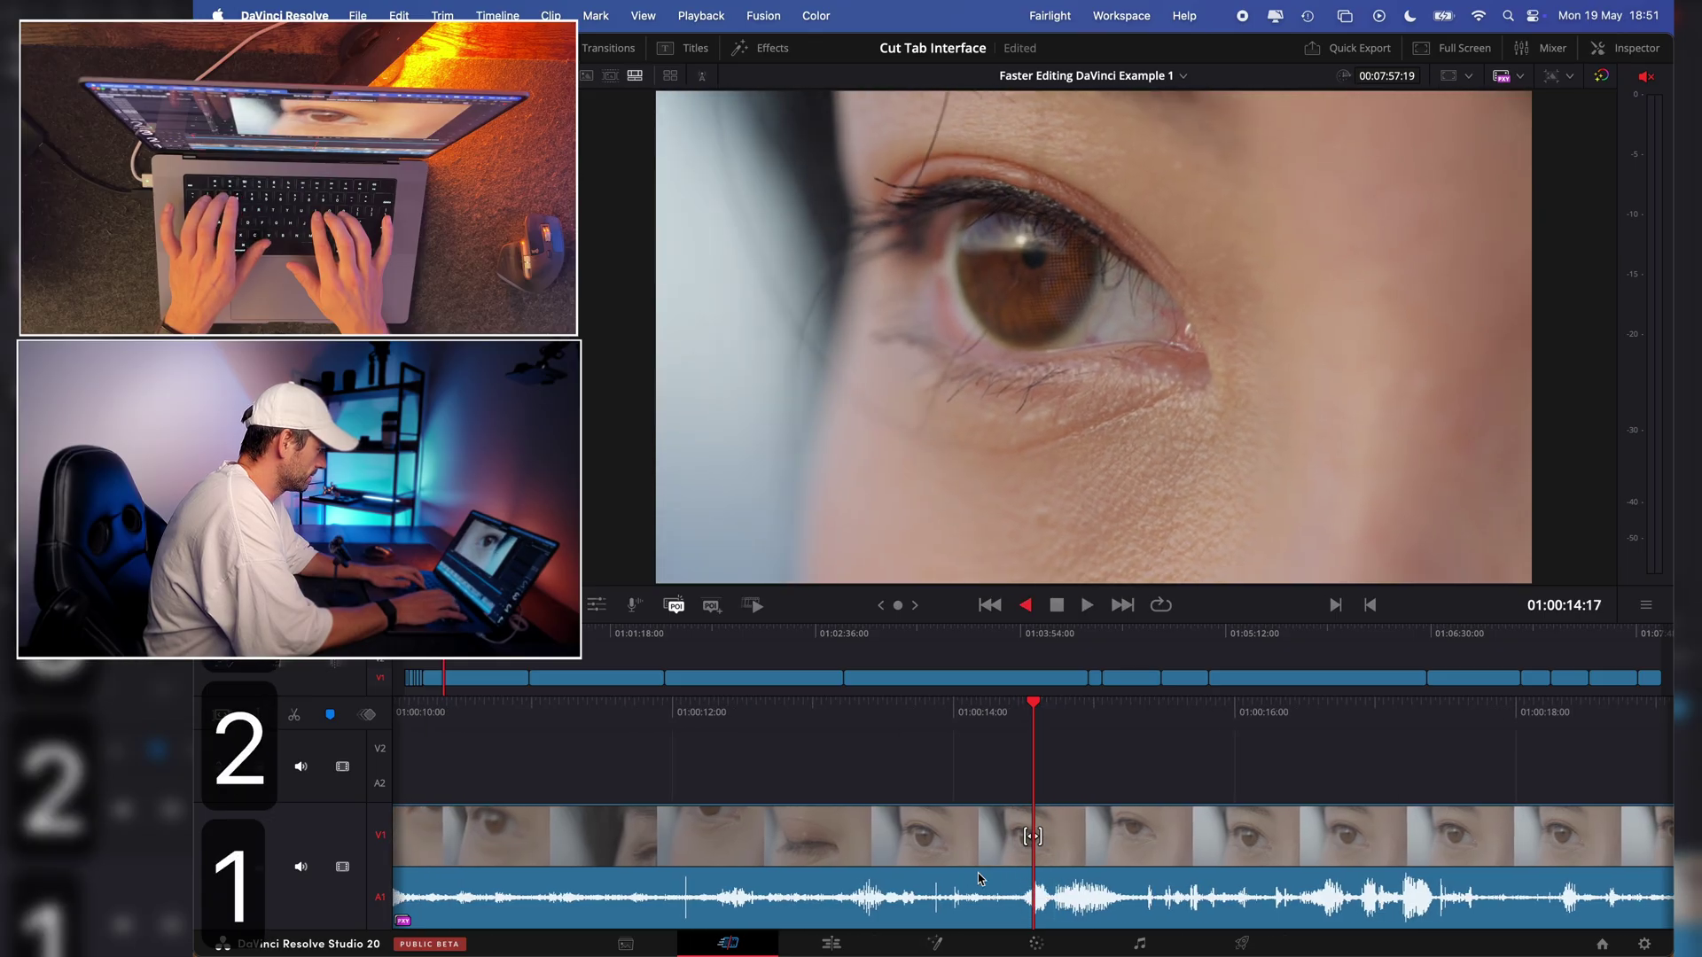
{"action": "key", "text": "2"}
{"action": "key", "text": "2"}
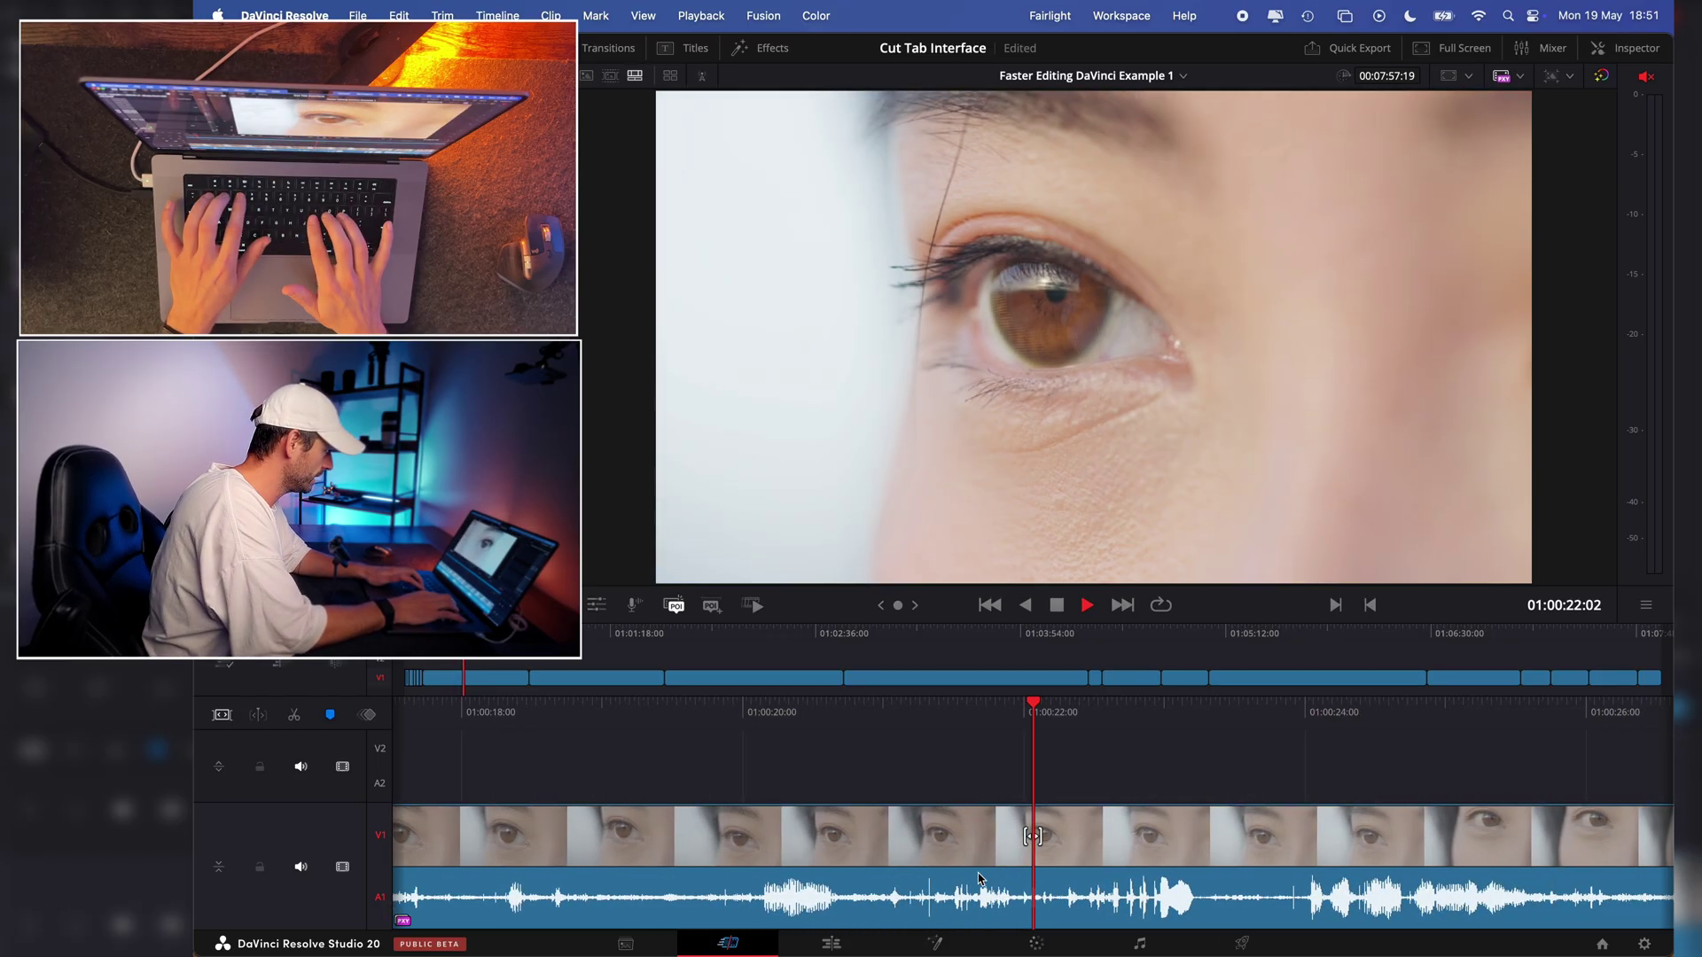
- Shuttle to the eye close-up's next pause and blade it at the pause start
{"action": "key", "text": "l"}
{"action": "key", "text": "l"}
{"action": "key", "text": "l"}
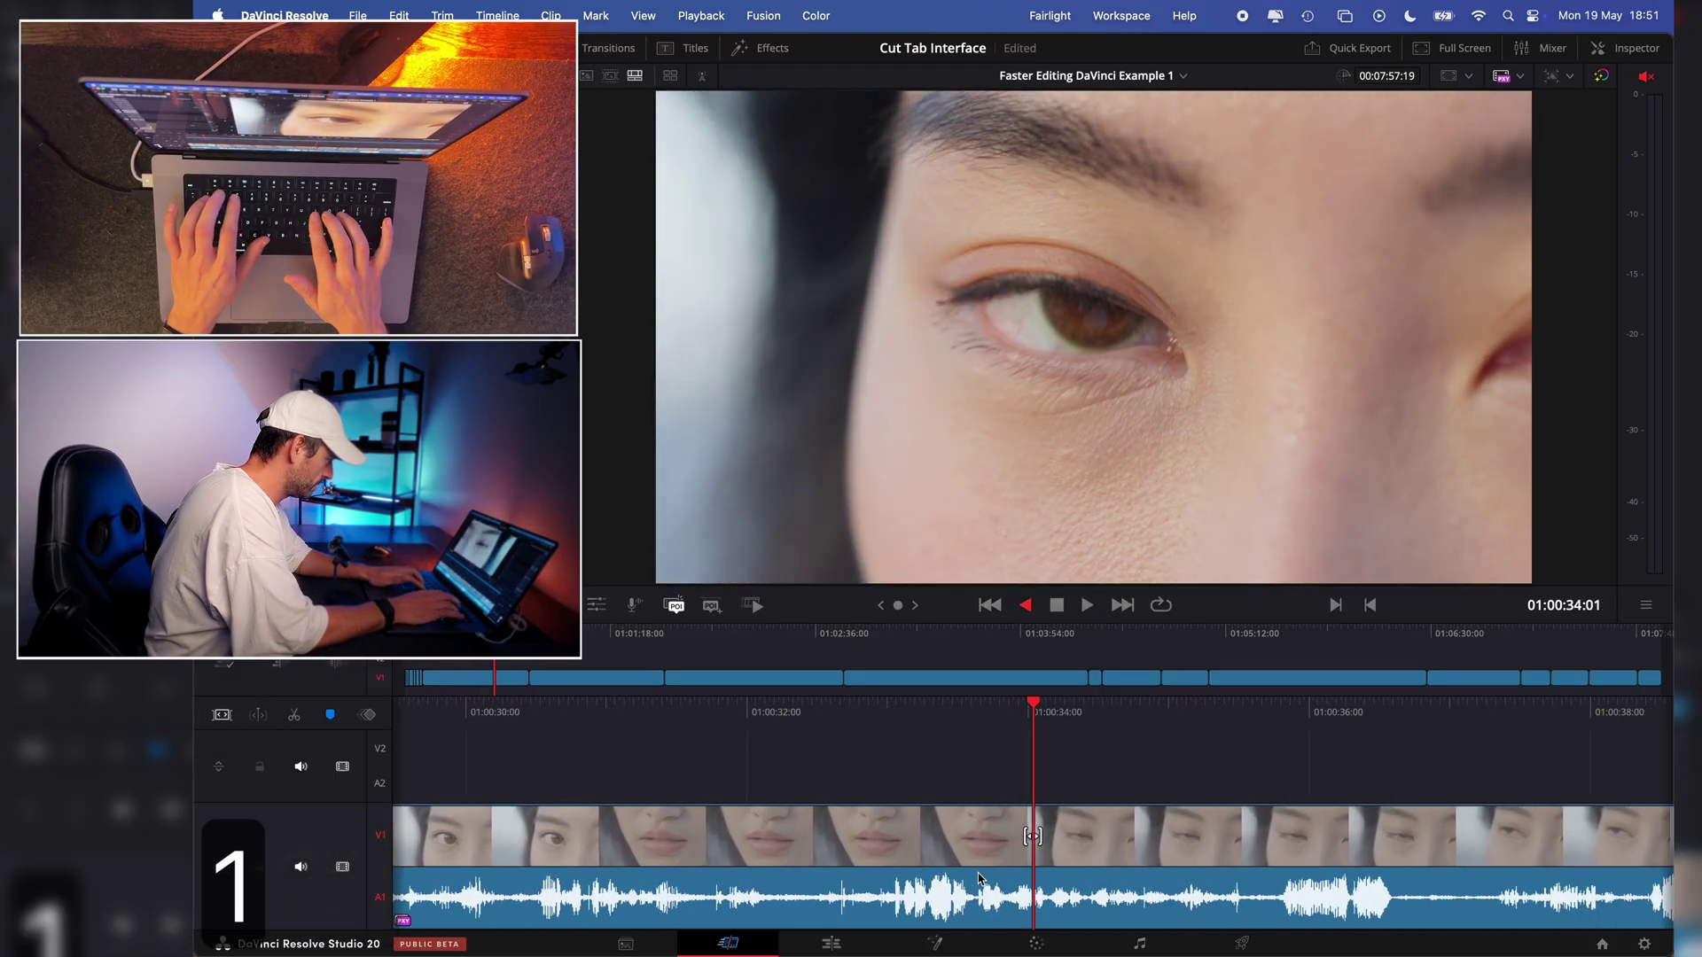
{"action": "key", "text": "k"}
{"action": "key", "text": "l"}
{"action": "key", "text": "l"}
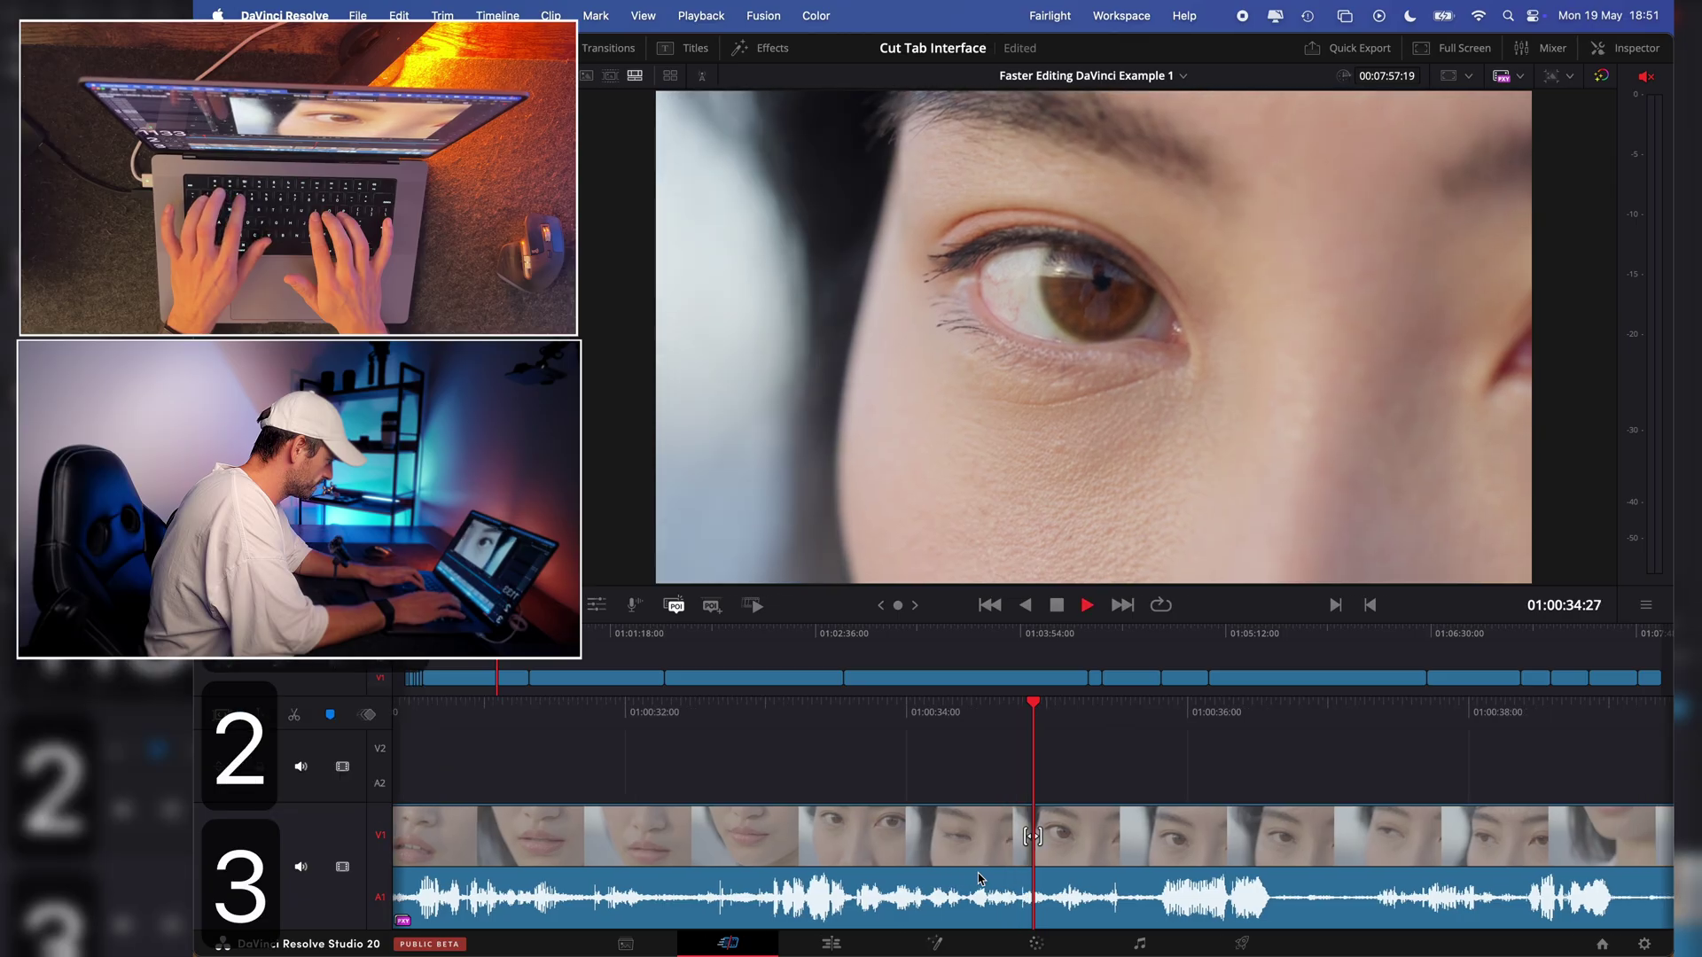
{"action": "key", "text": "j"}
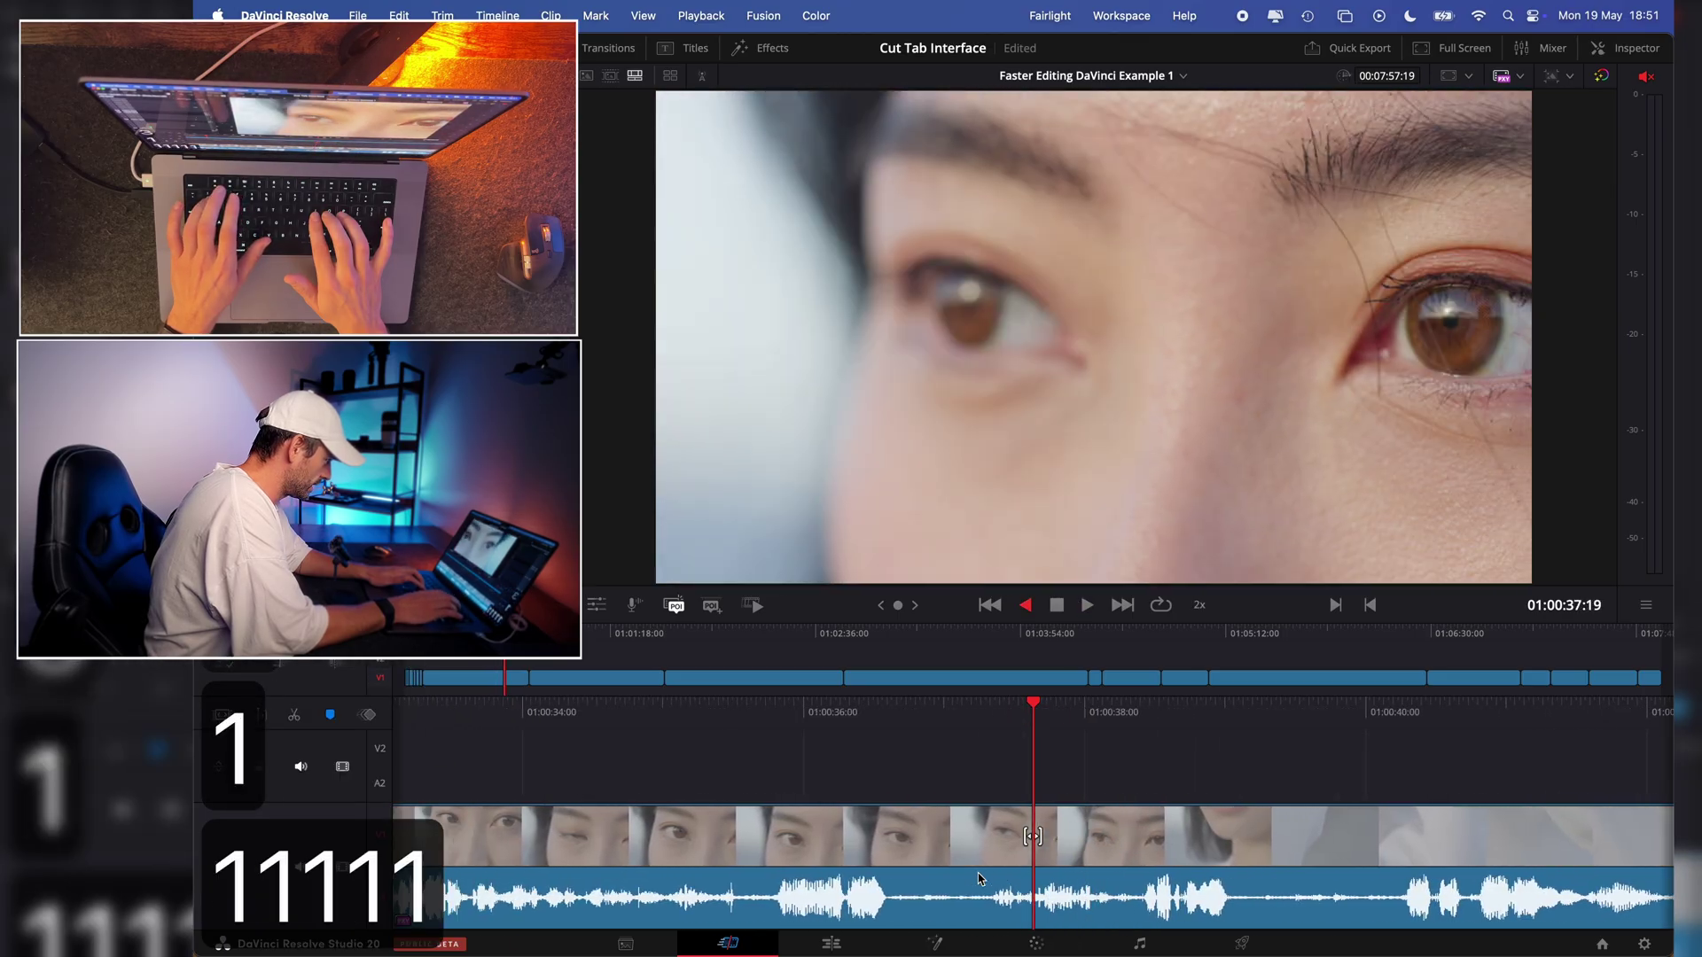
{"action": "key", "text": "j"}
{"action": "key", "text": "j"}
{"action": "key", "text": "j"}
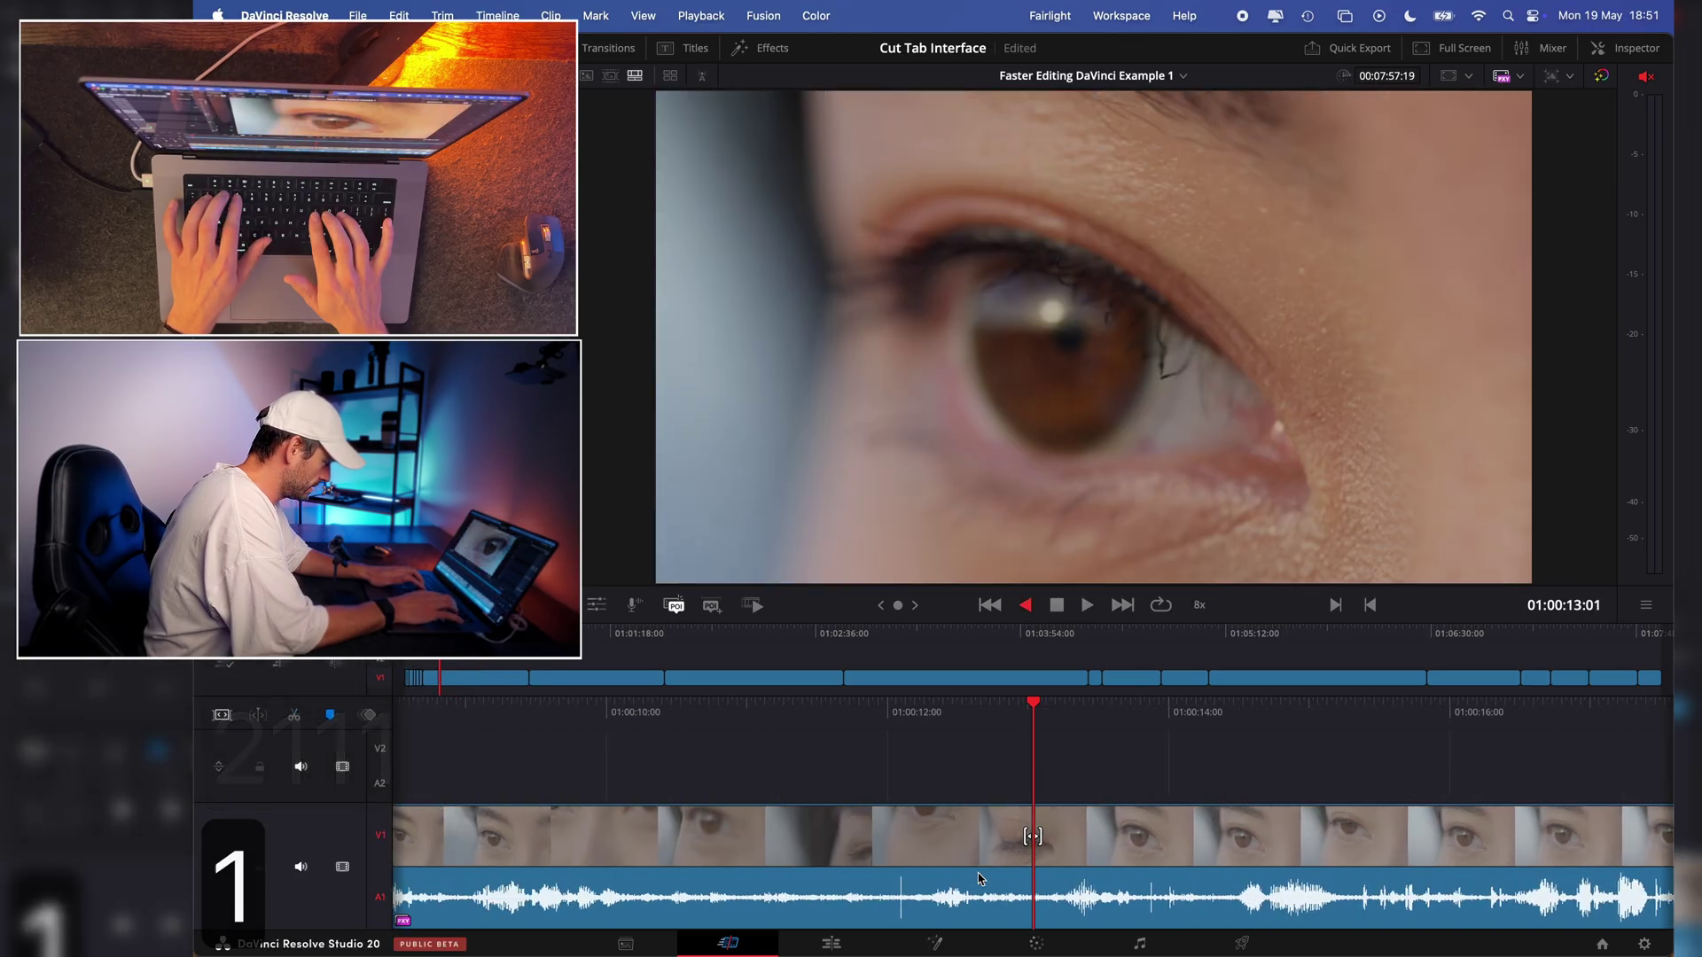
{"action": "key", "text": "l"}
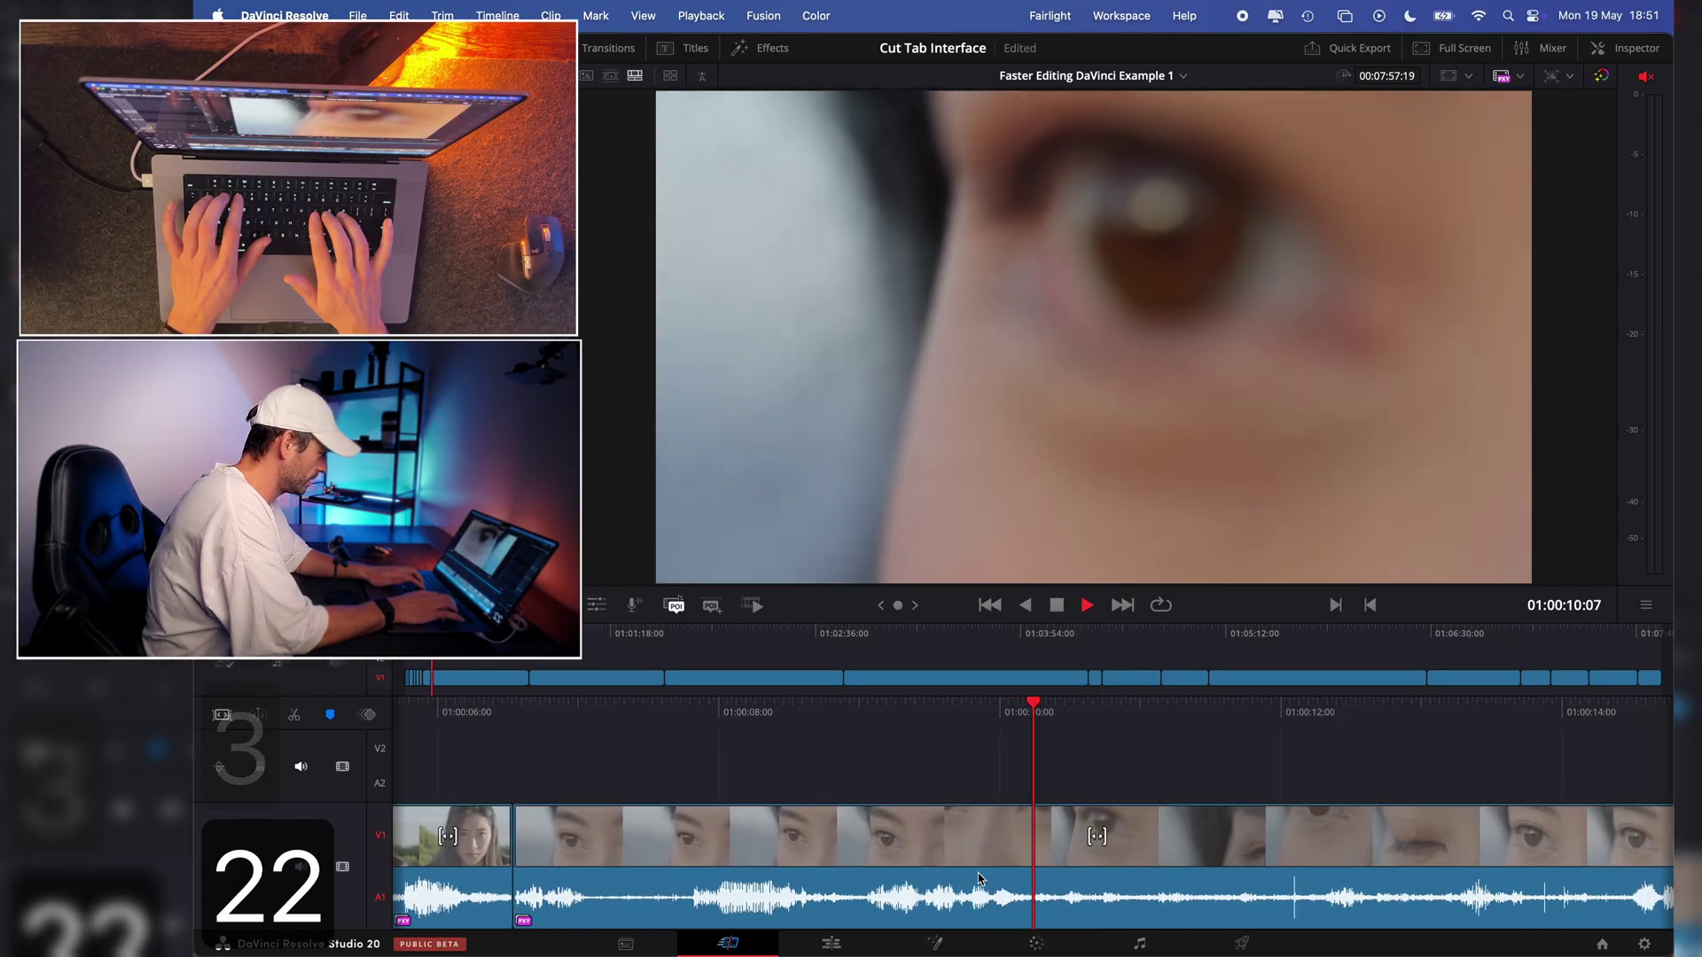
{"action": "key", "text": "k"}
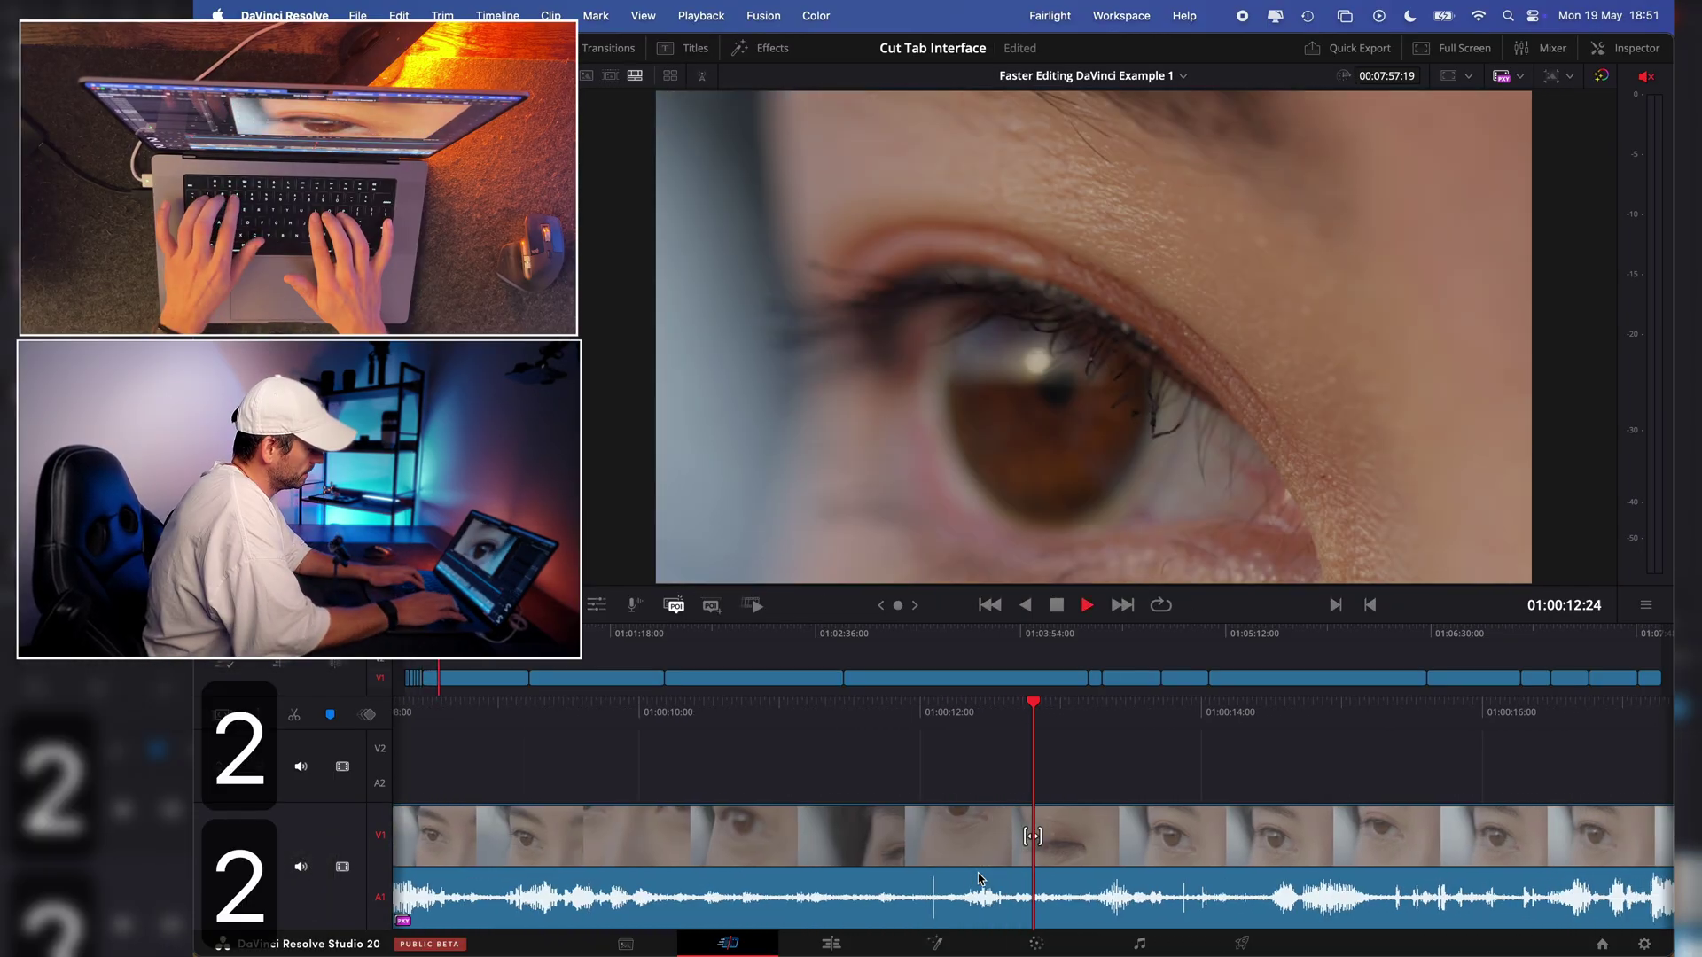
{"action": "key", "text": "Left"}
{"action": "key", "text": "Left"}
{"action": "key", "text": "Left"}
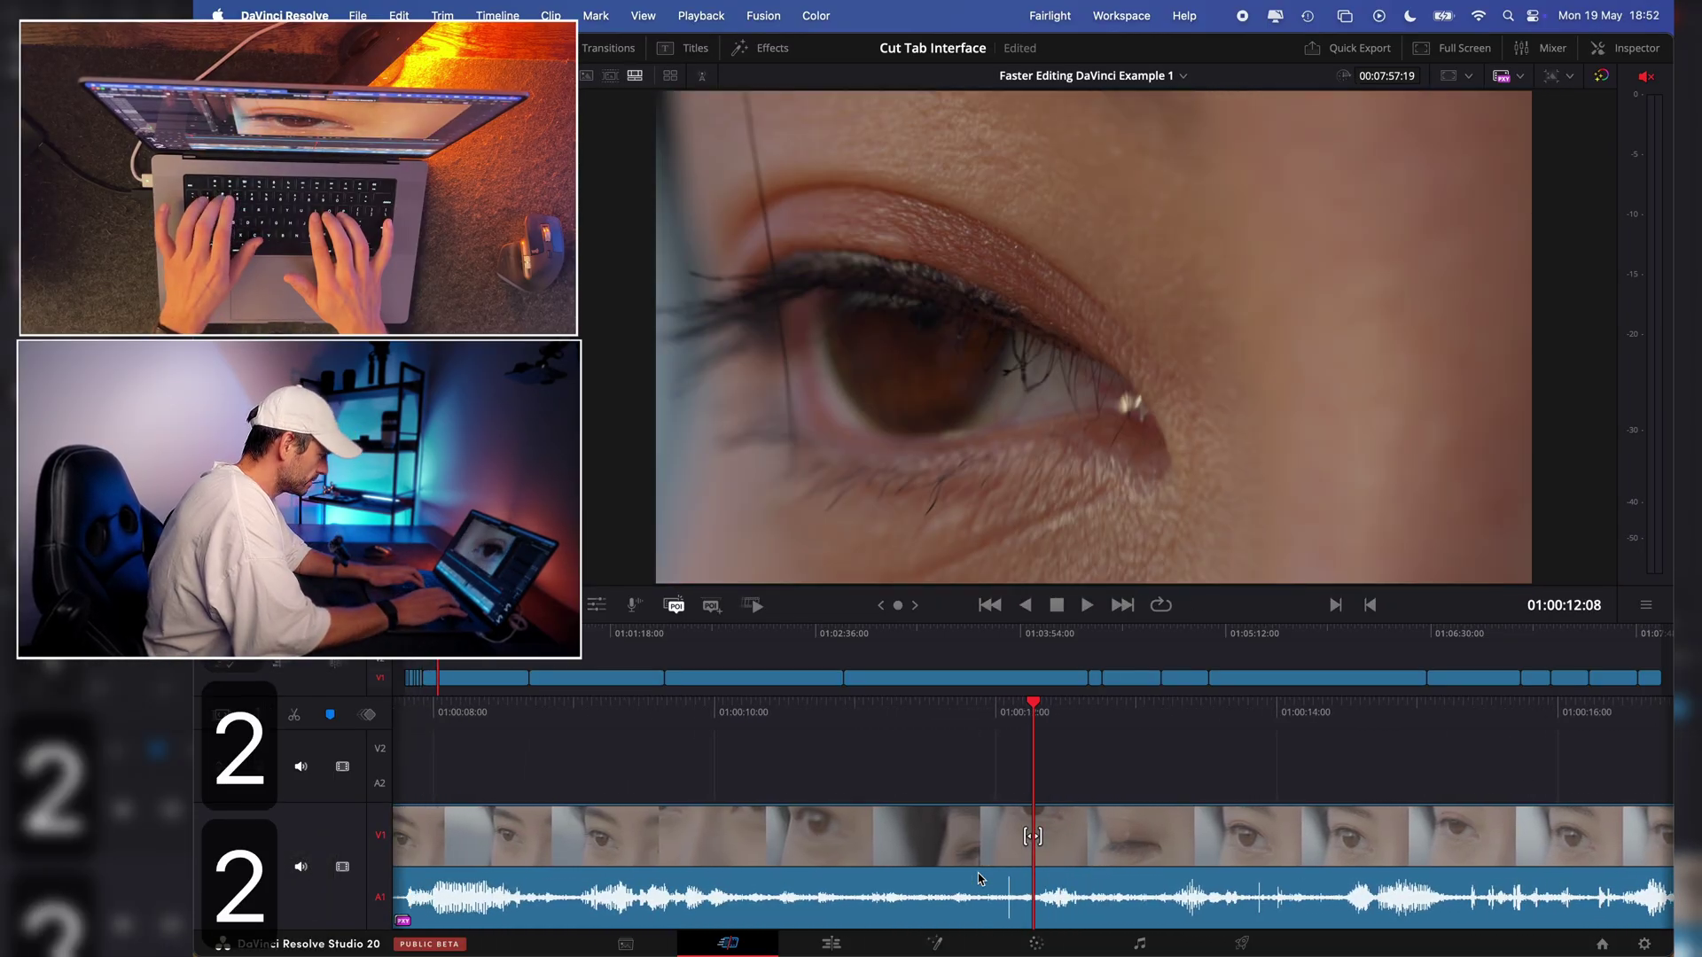
{"action": "key", "text": "l"}
{"action": "key", "text": "super+b"}
- Blade the eye clip at the pause's end and ripple-delete the footage before the playhead
{"action": "key", "text": "j"}
{"action": "key", "text": "super+b"}
{"action": "key", "text": "k"}
{"action": "key", "text": "BackSpace"}
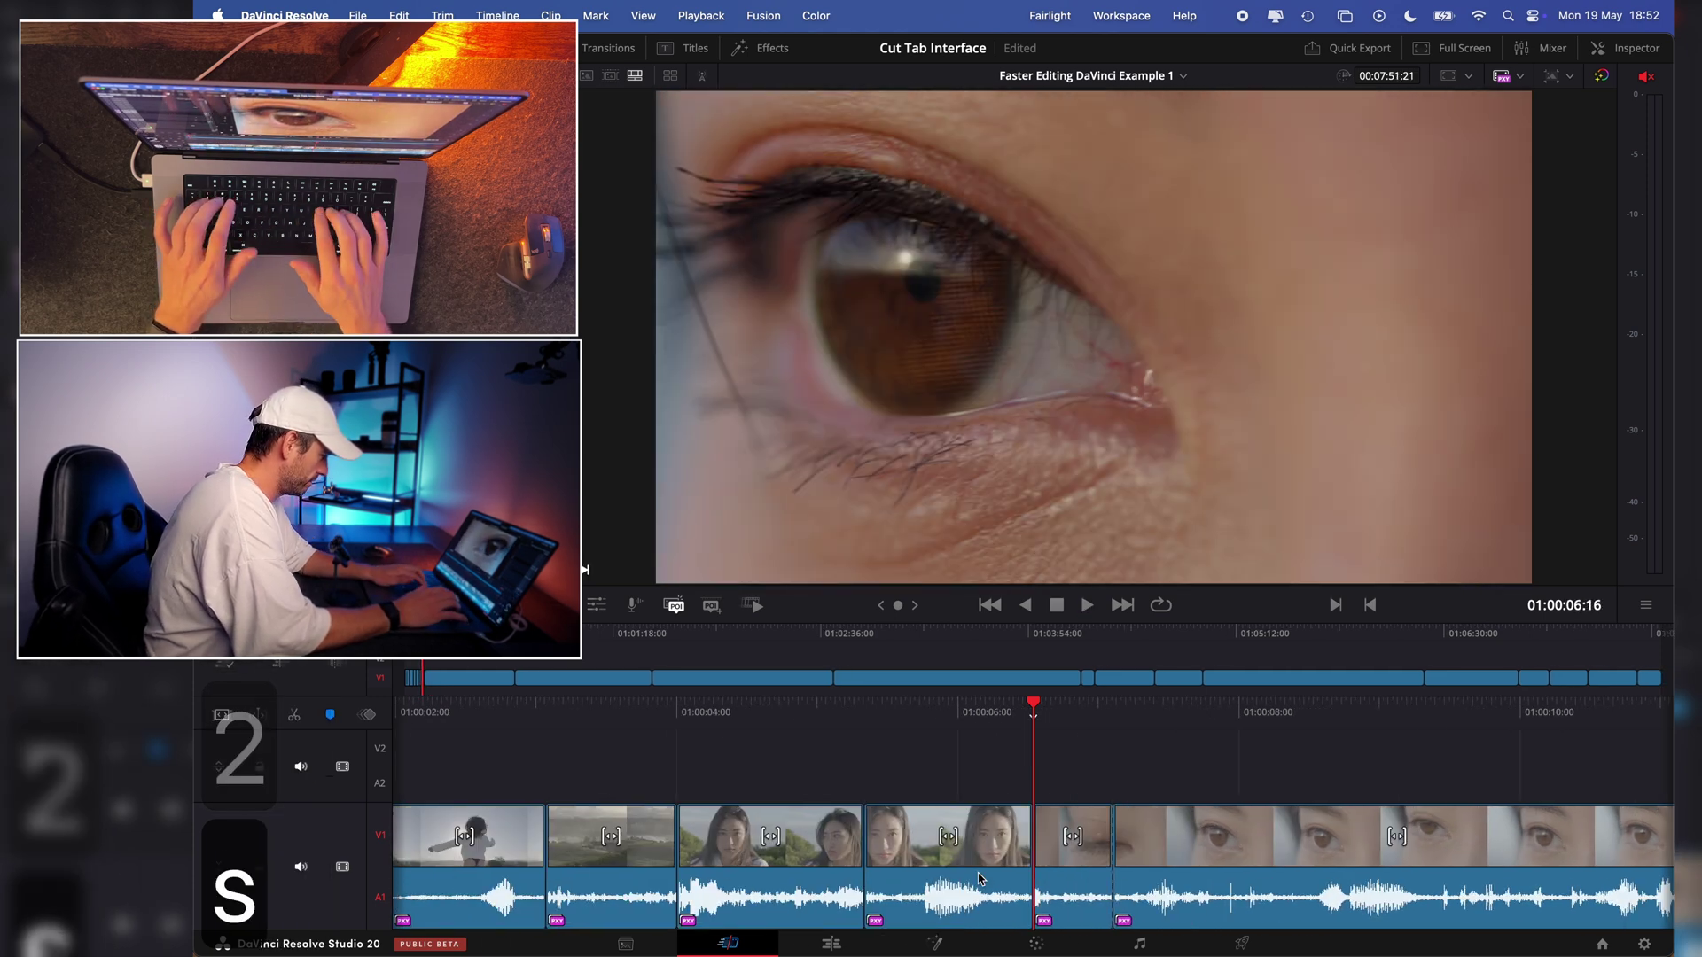
- Review the trim and ripple-delete another silent stretch, bringing the edit to 7:32:17
{"action": "key", "text": "l"}
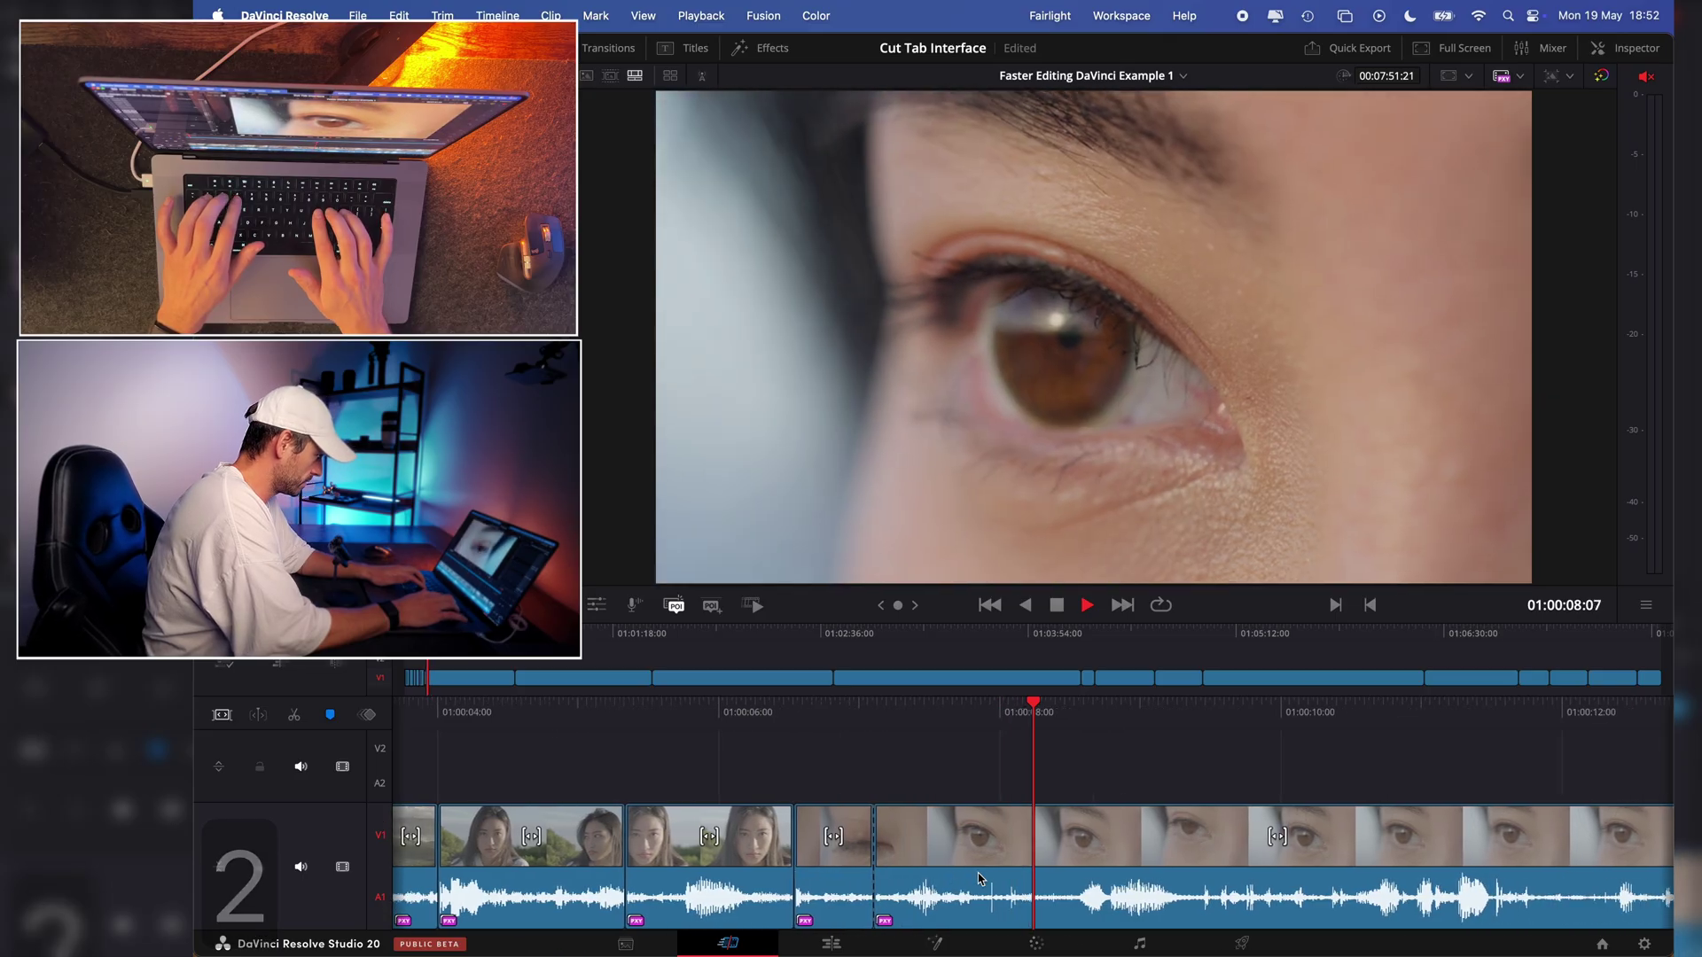
{"action": "key", "text": "j"}
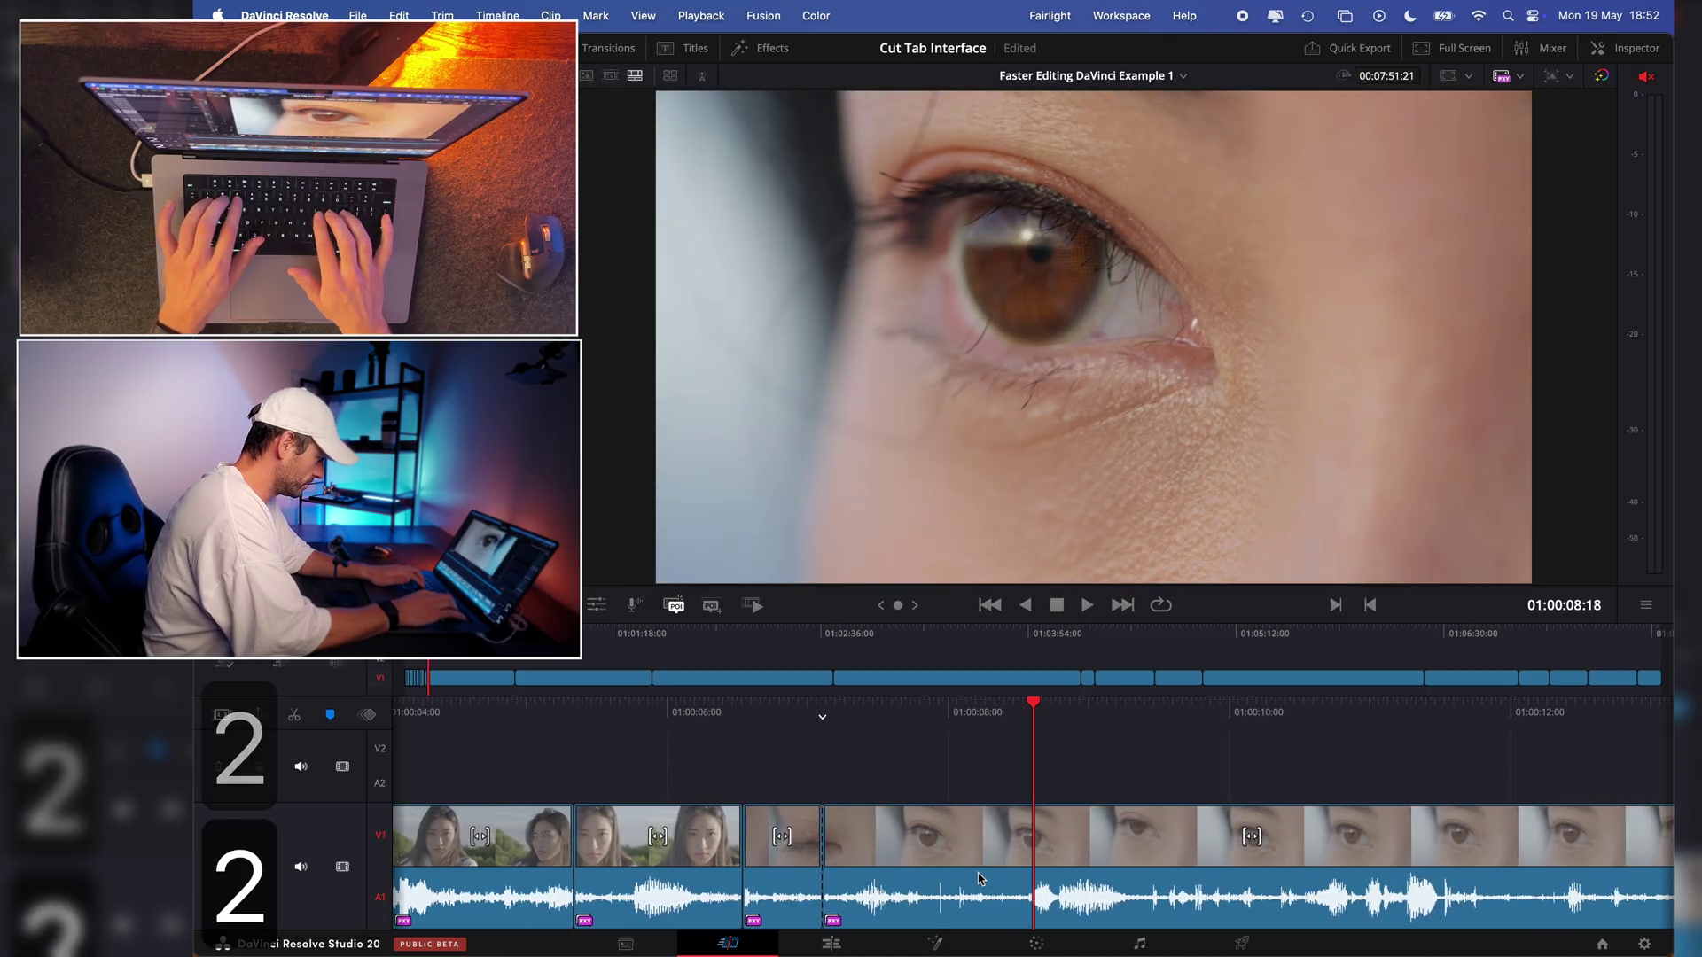
{"action": "key", "text": "BackSpace"}
- Skim the trimmed dialogue and eye close-up at varying J/K/L speeds
{"action": "key", "text": "l"}
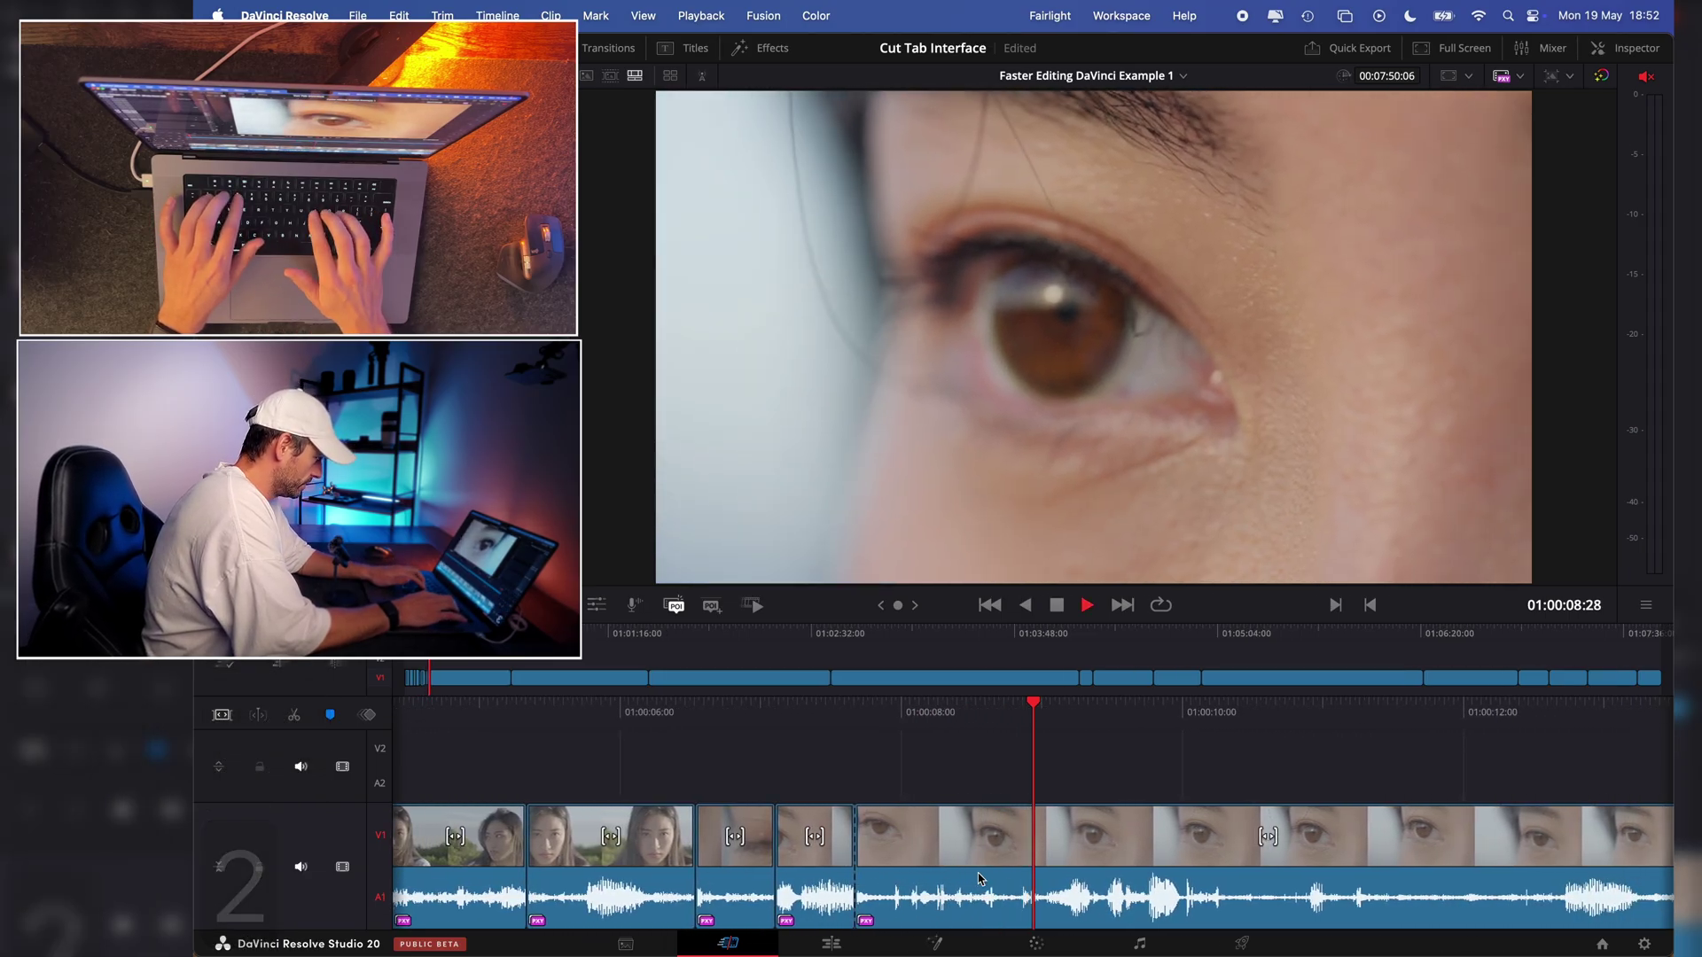
{"action": "key", "text": "l"}
{"action": "key", "text": "l"}
{"action": "key", "text": "l"}
{"action": "key", "text": "l"}
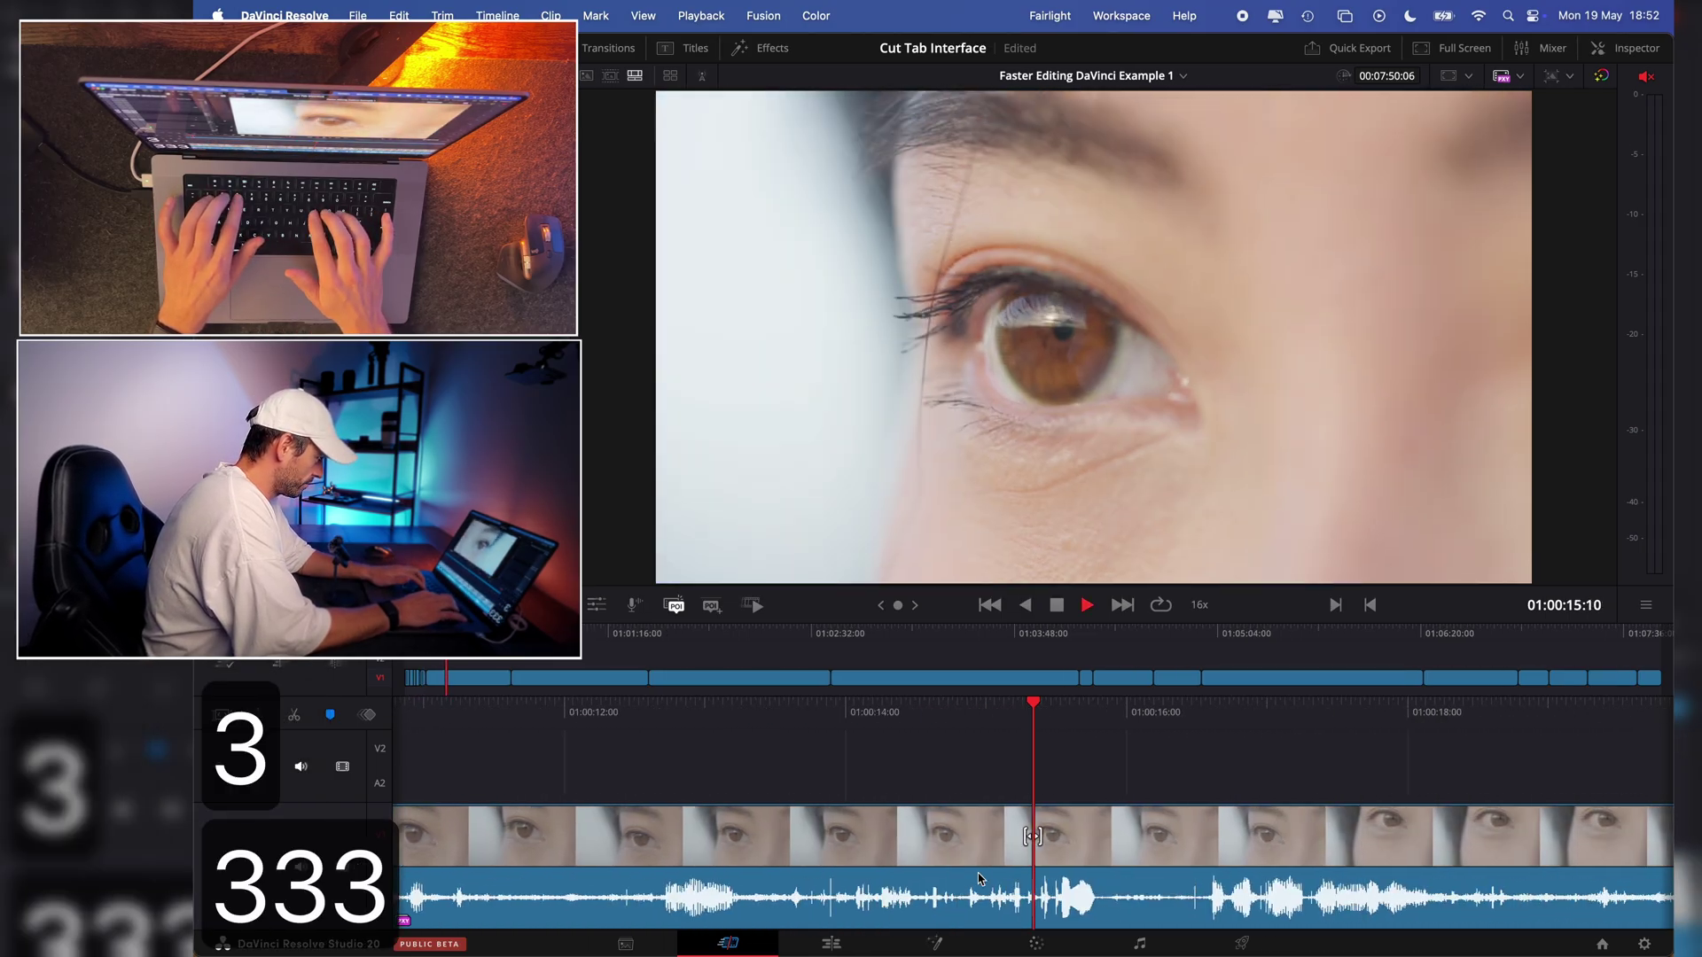
{"action": "key", "text": "k"}
{"action": "key", "text": "l"}
{"action": "key", "text": "l"}
{"action": "key", "text": "k"}
{"action": "key", "text": "k"}
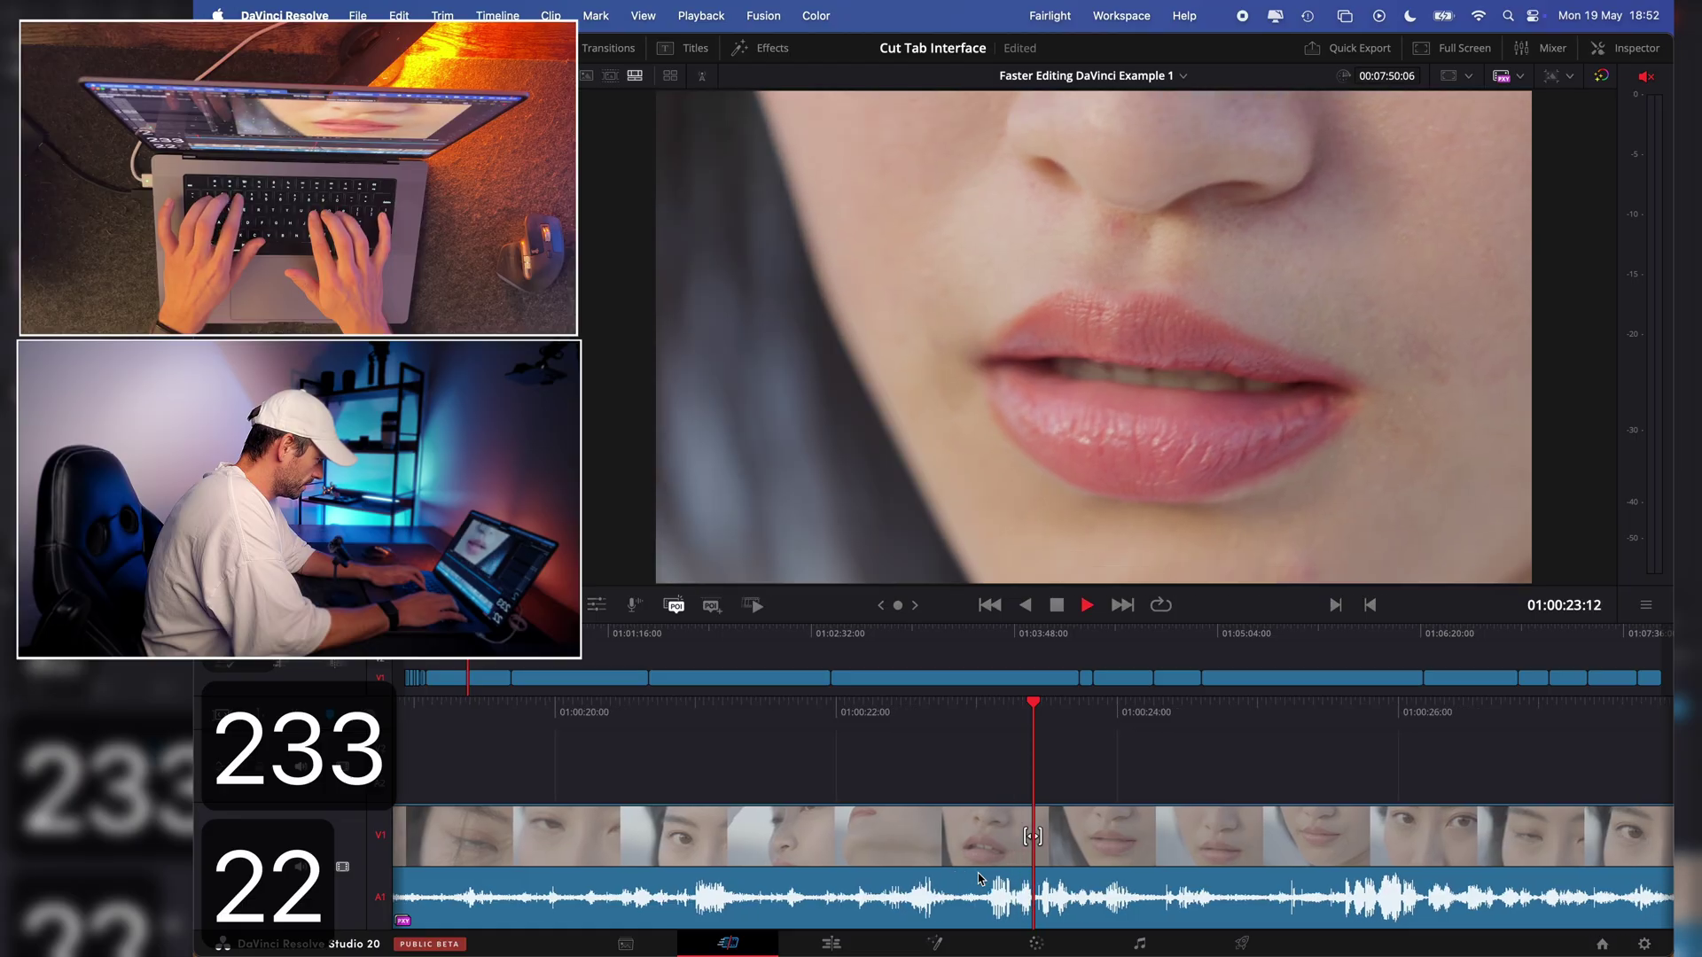
{"action": "key", "text": "j"}
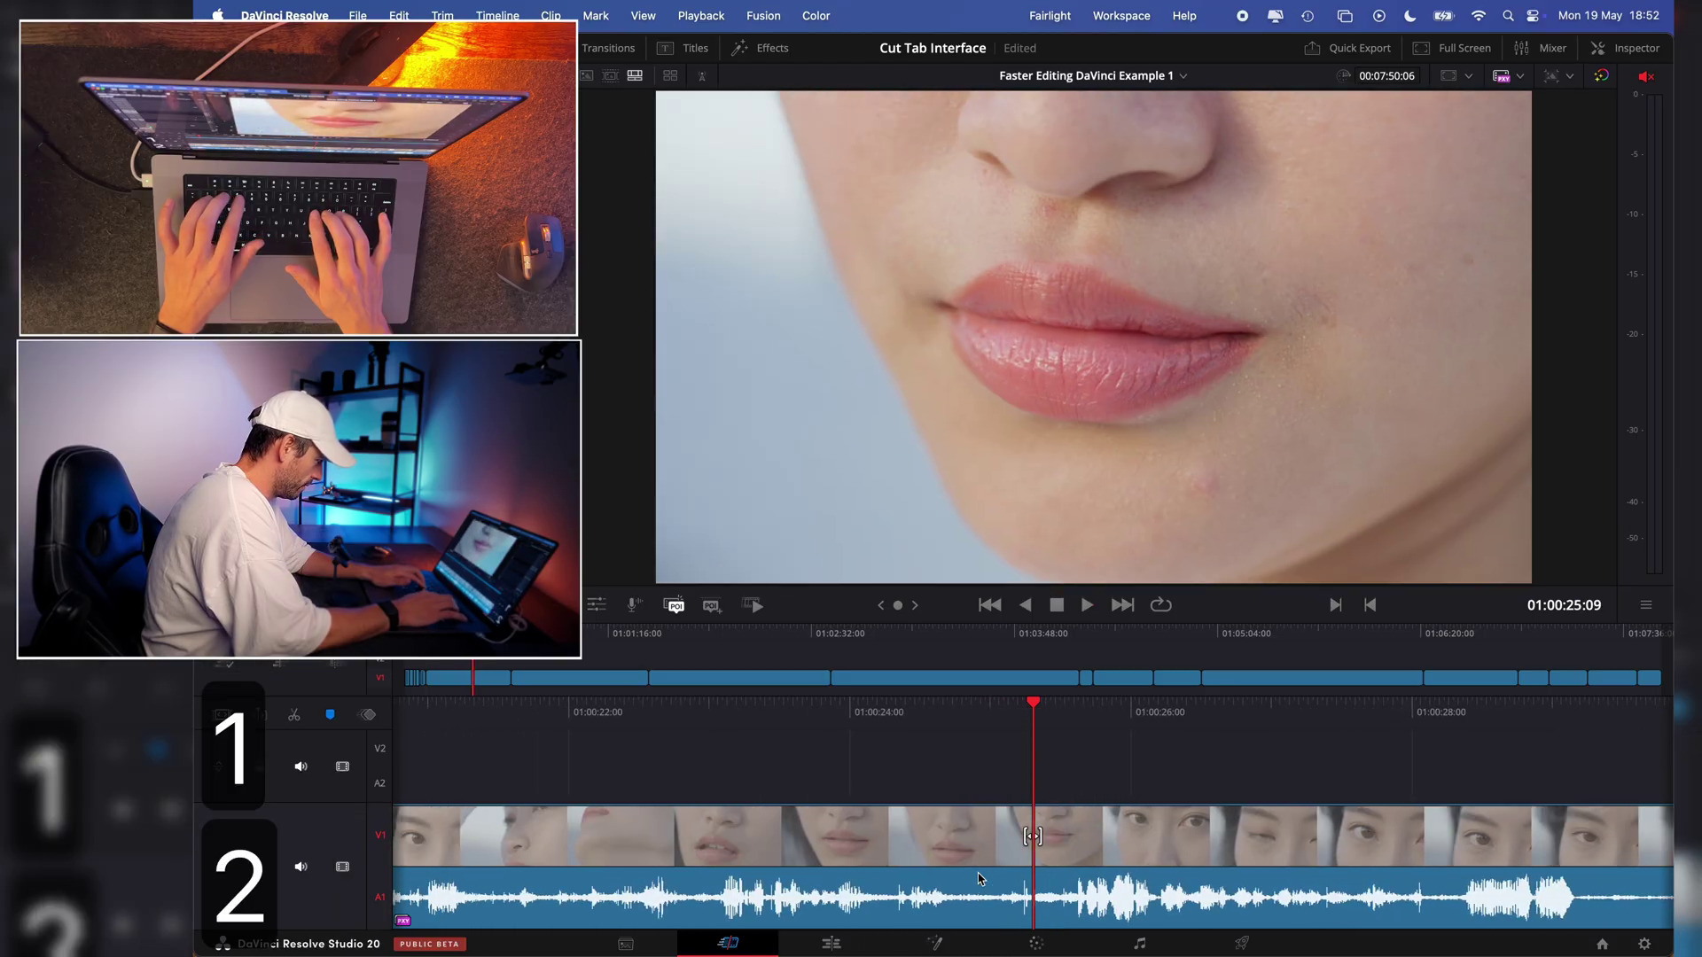
{"action": "key", "text": "l"}
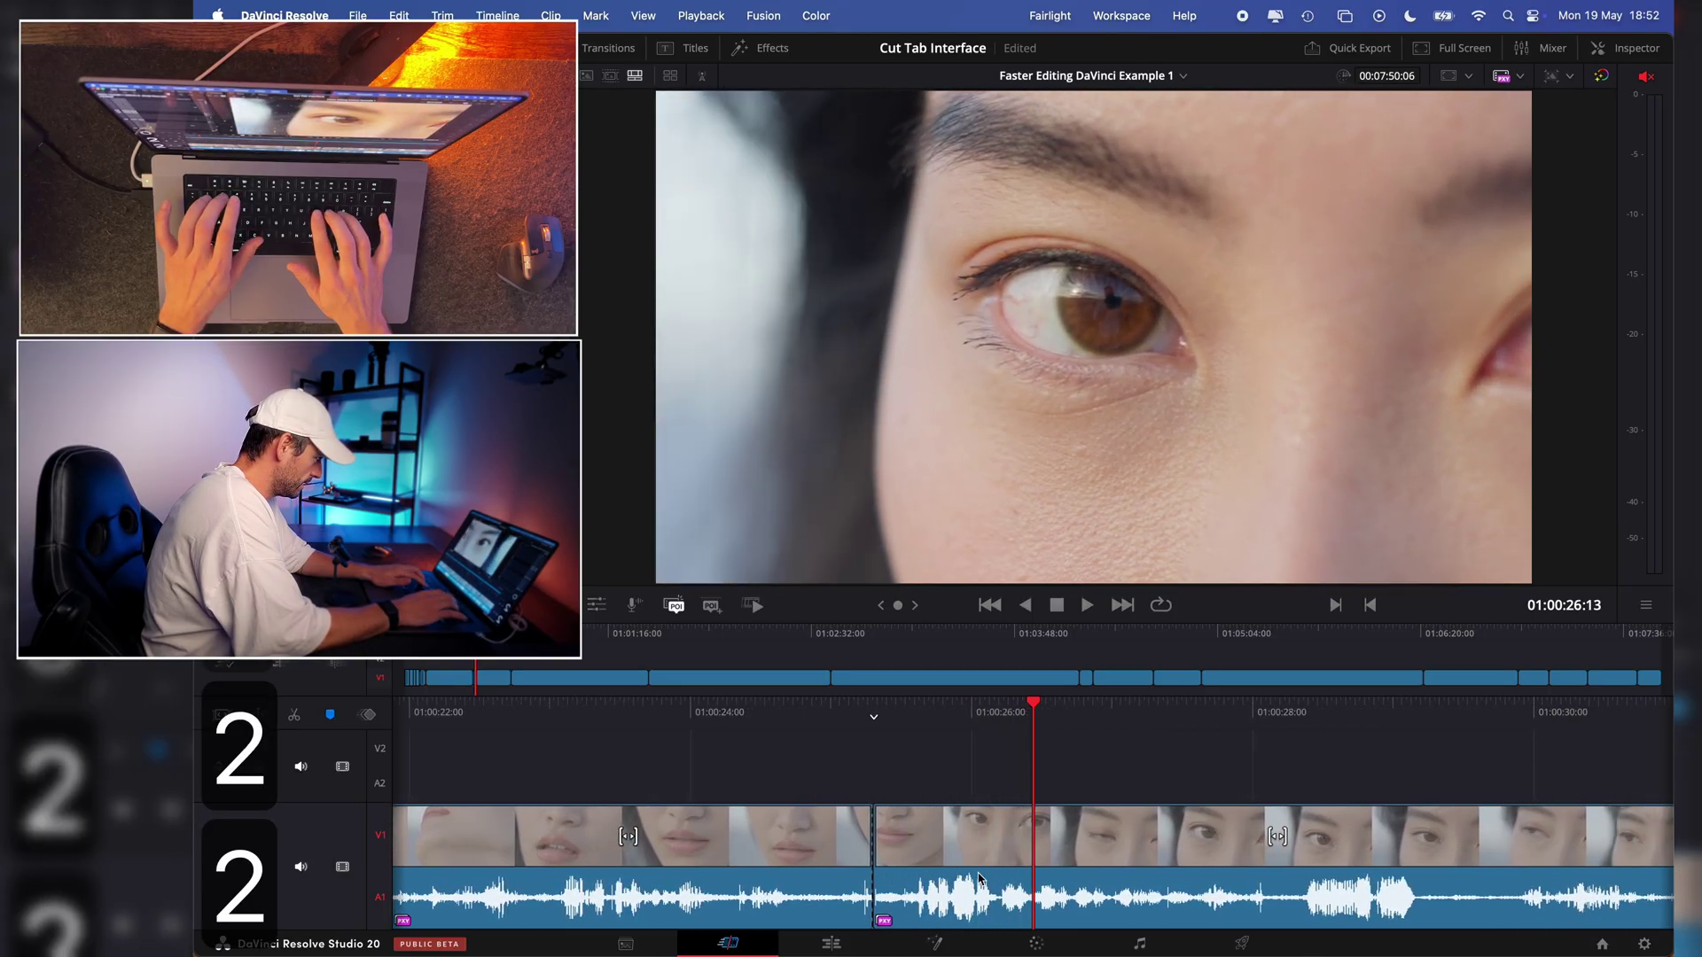
{"action": "key", "text": "j"}
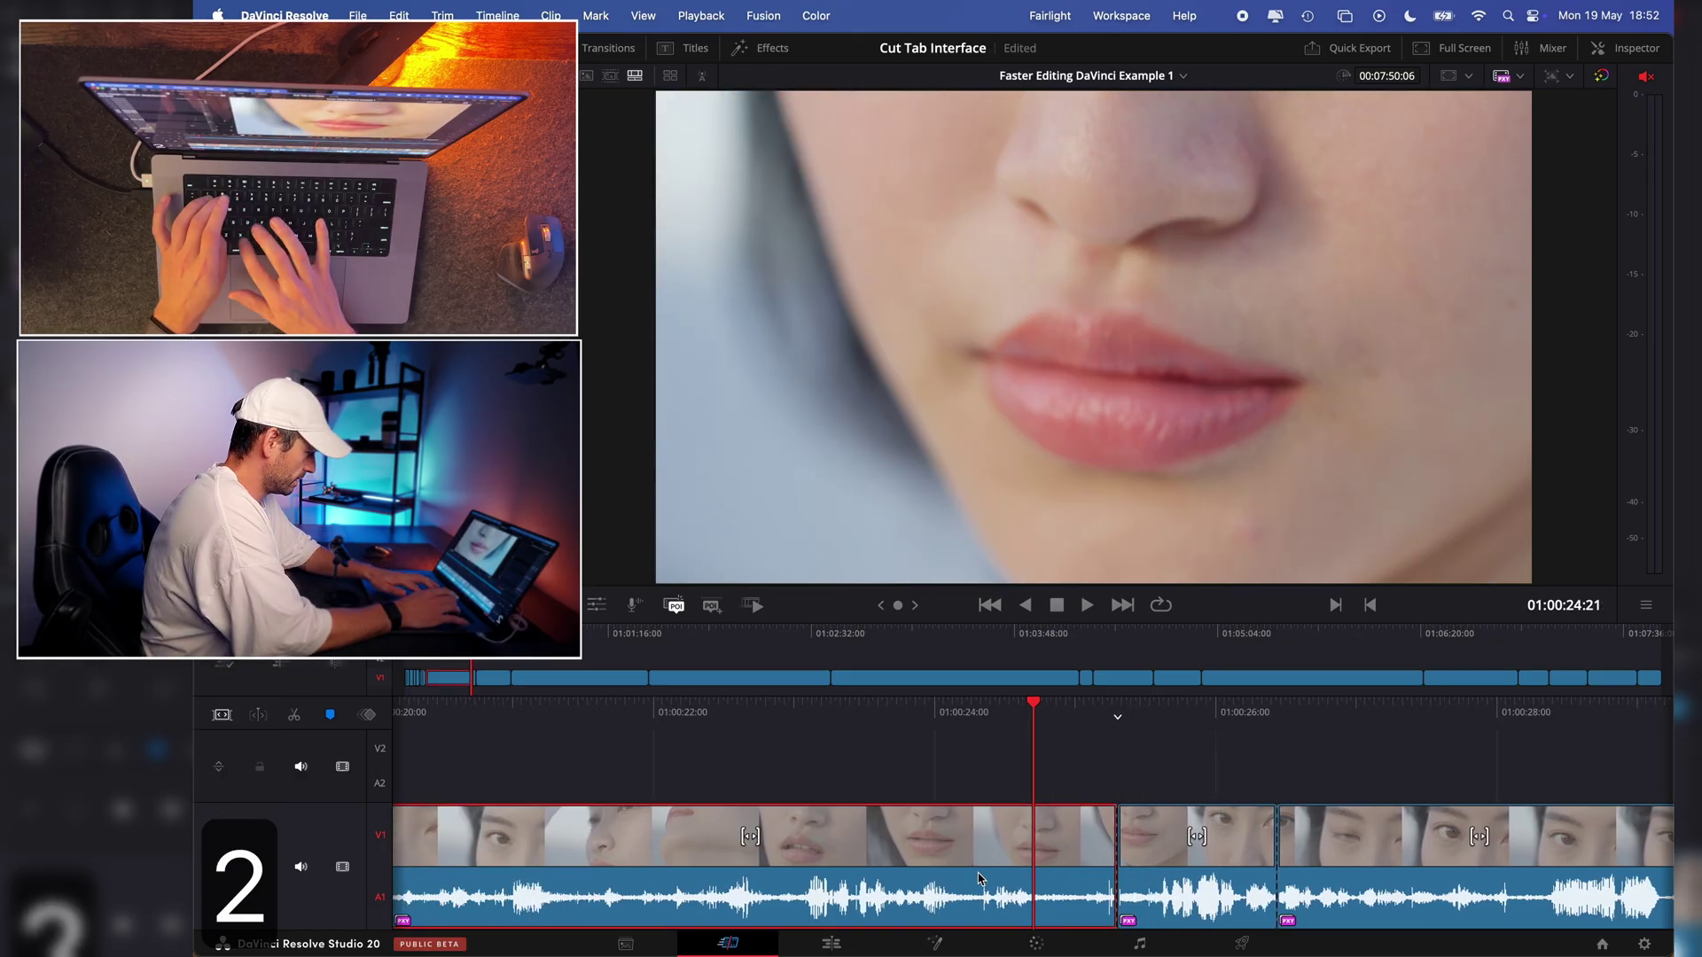
{"action": "key", "text": "j"}
{"action": "key", "text": "j"}
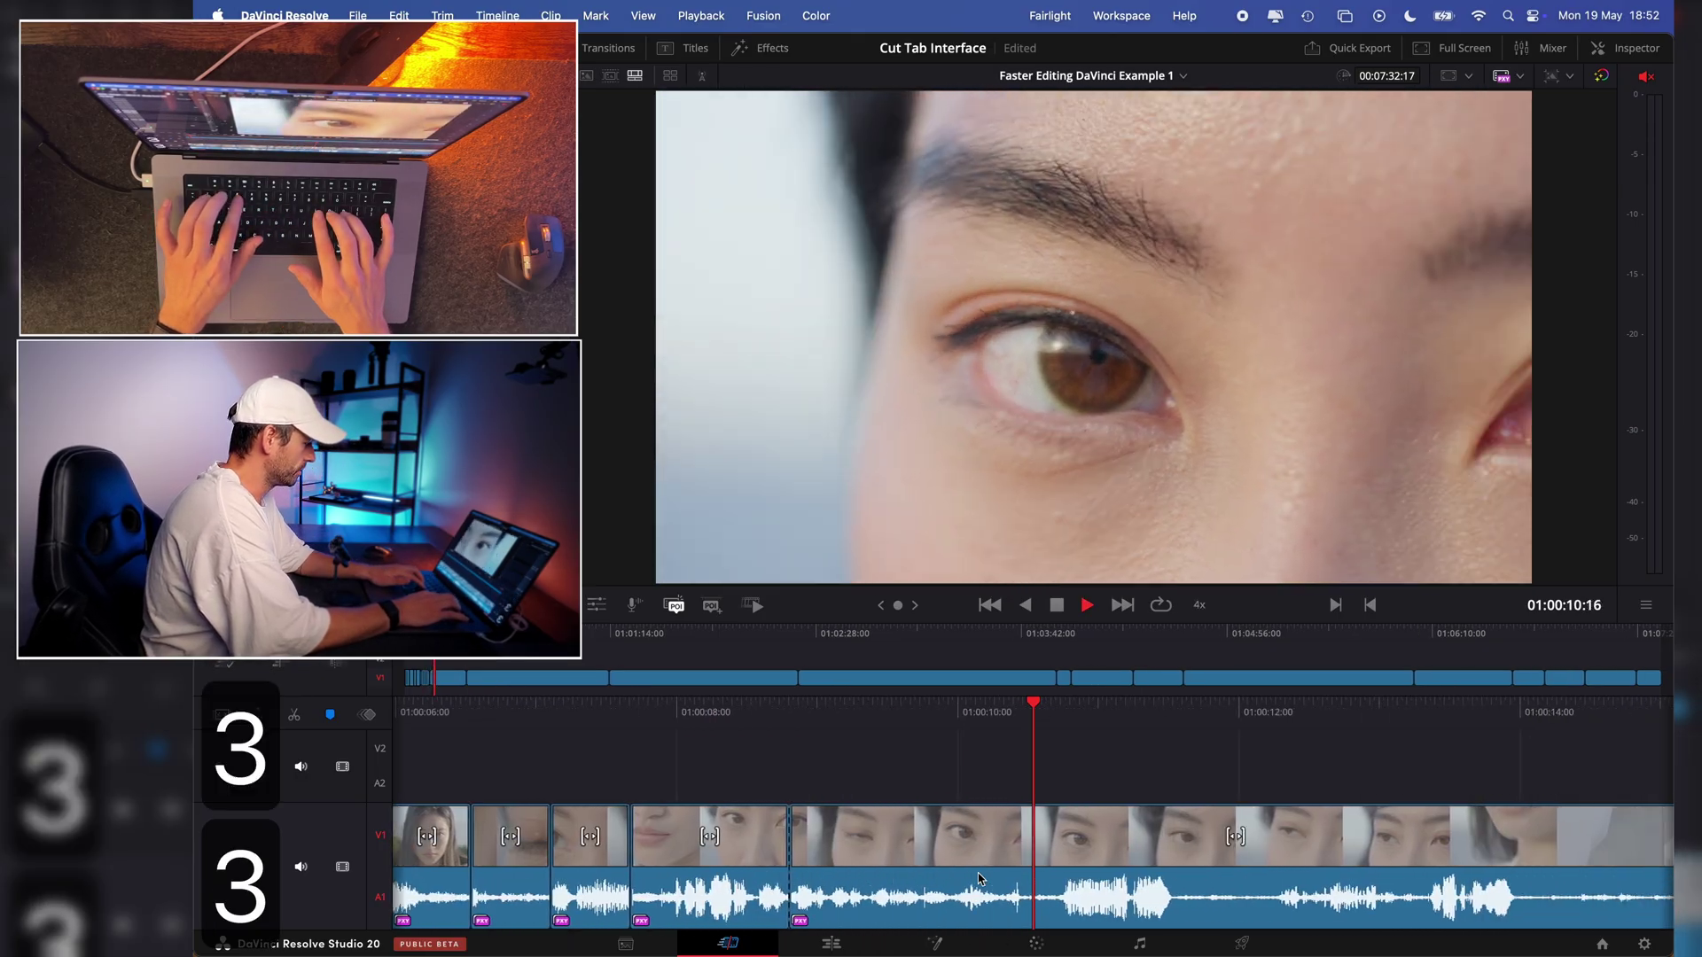
- Shuttle through the b-roll to pick the portrait clip's end point
{"action": "key", "text": "l"}
{"action": "key", "text": "l"}
{"action": "key", "text": "l"}
{"action": "key", "text": "k"}
{"action": "key", "text": "l"}
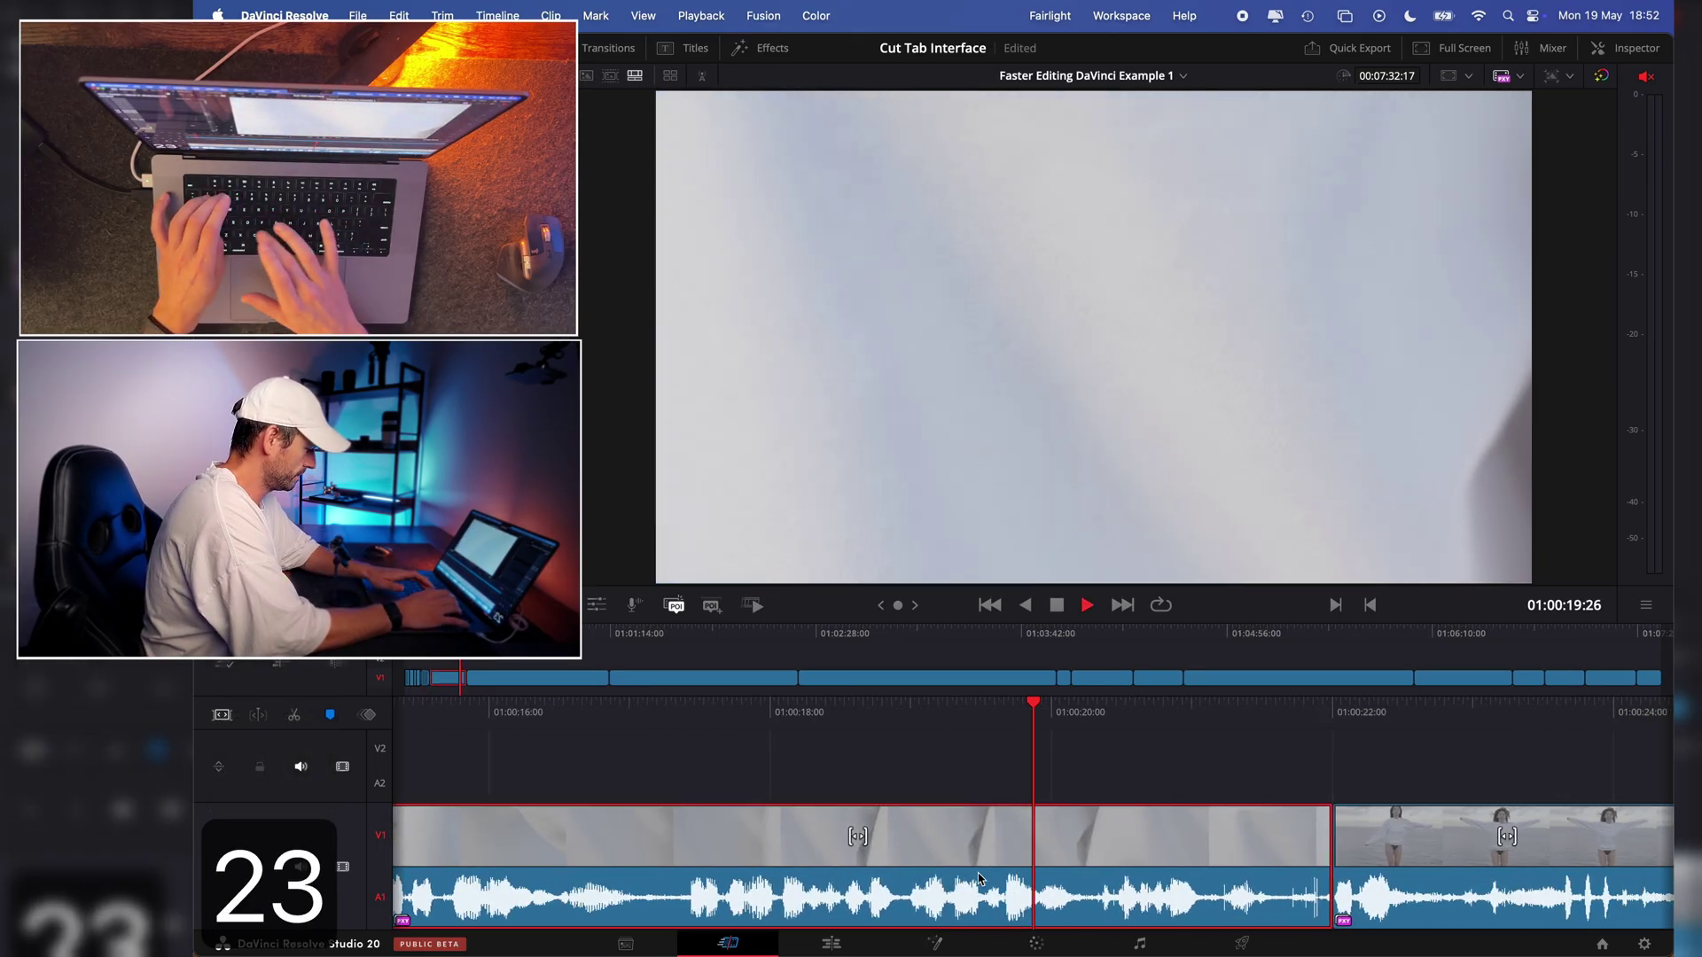
{"action": "key", "text": "j"}
{"action": "key", "text": "j"}
{"action": "key", "text": "j"}
{"action": "key", "text": "l"}
{"action": "key", "text": "l"}
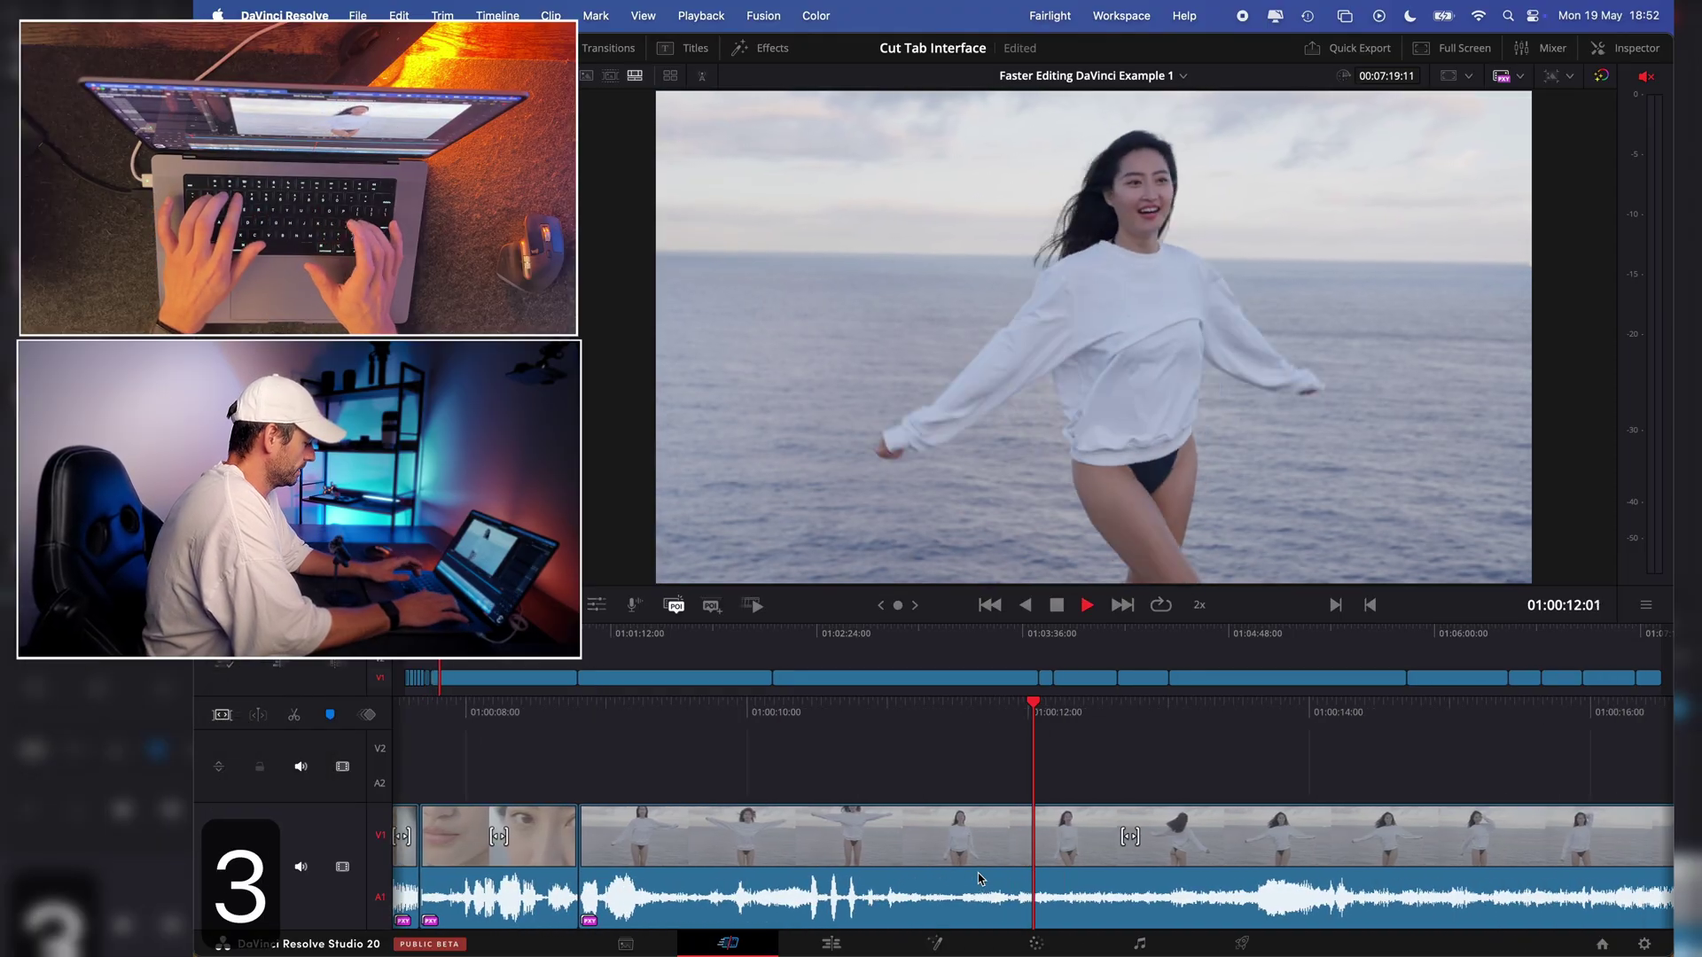
{"action": "key", "text": "l"}
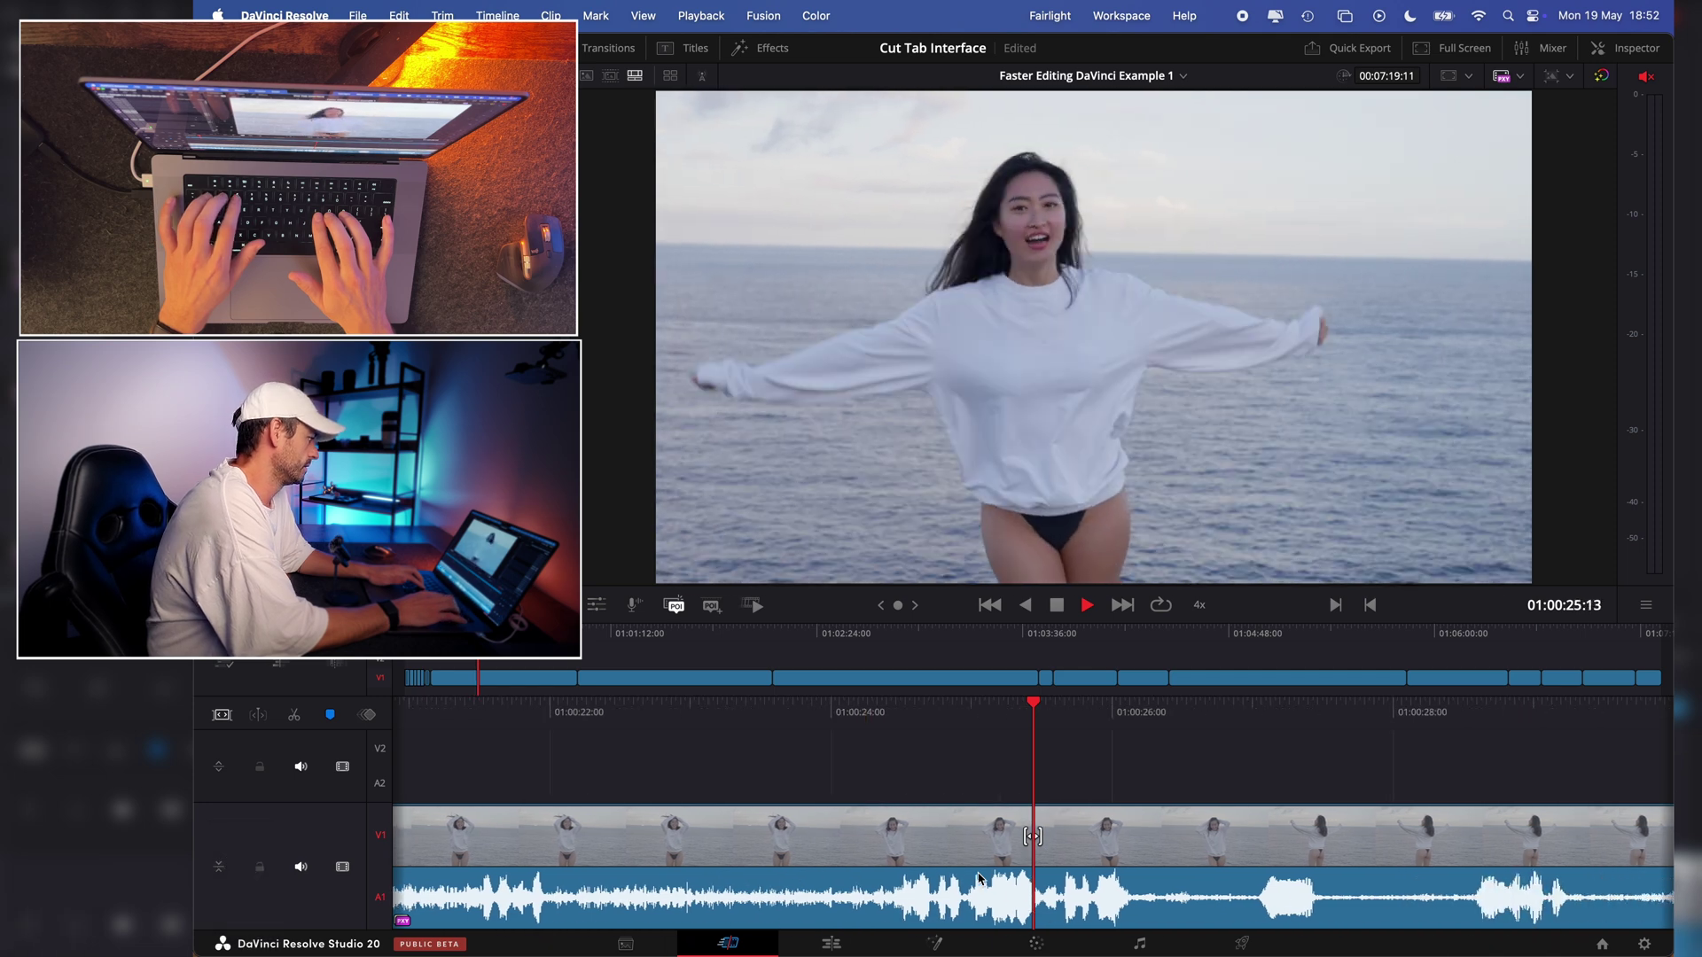
{"action": "key", "text": "k"}
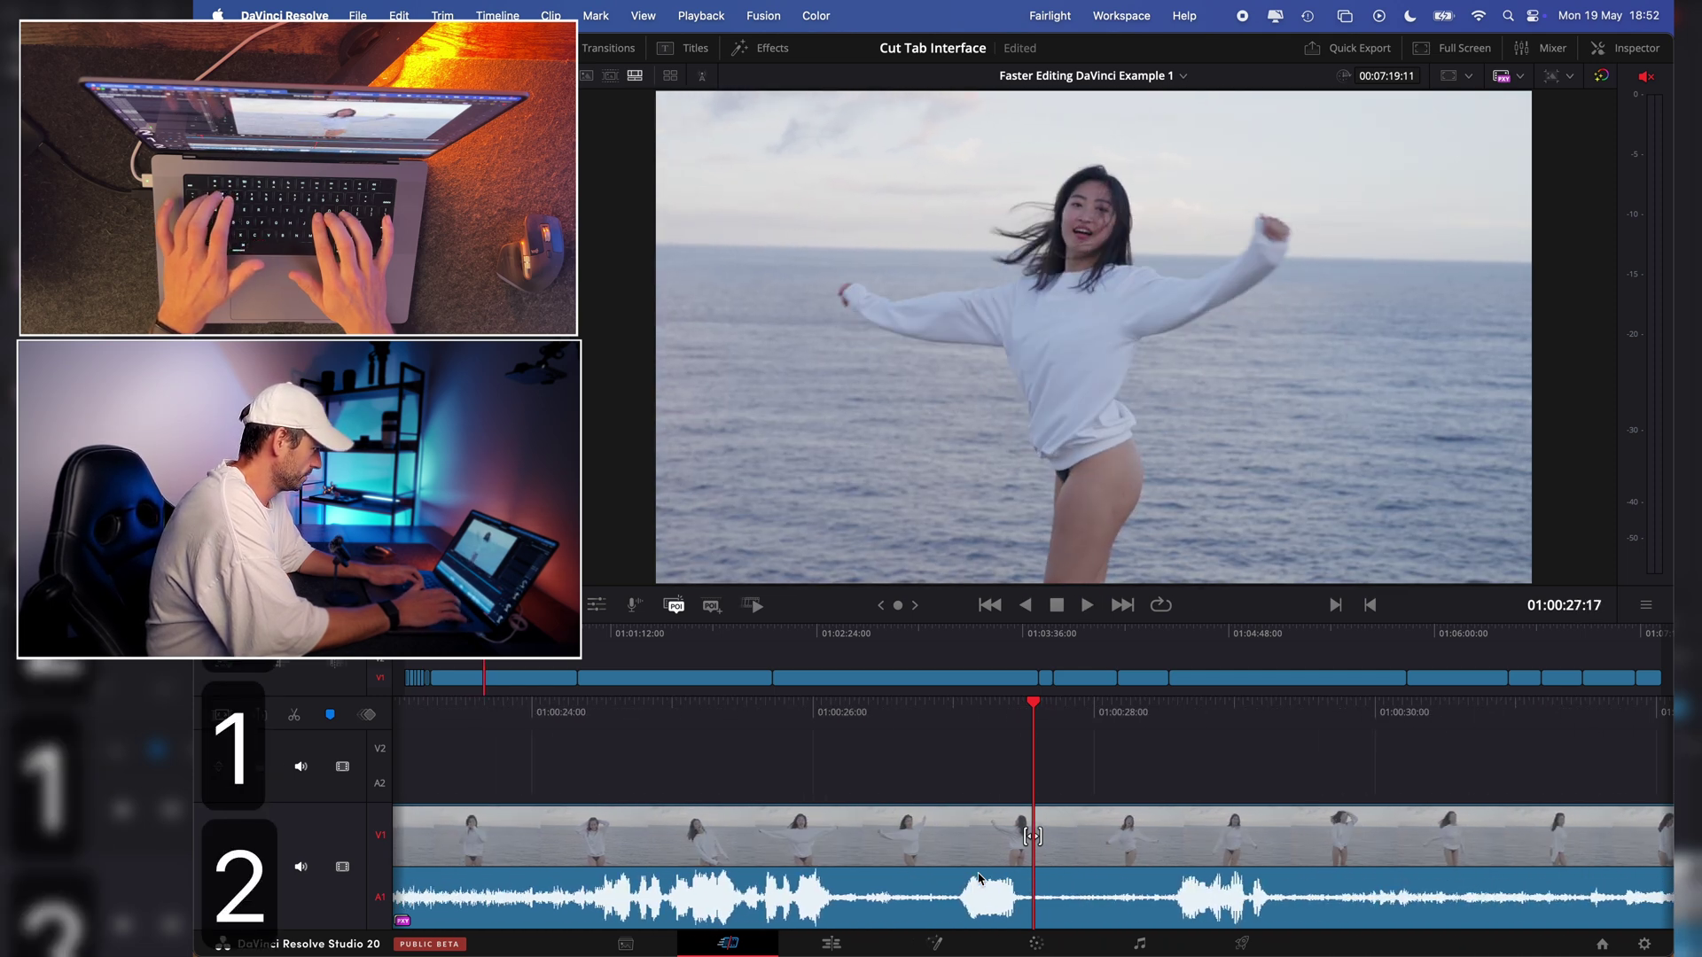
{"action": "key", "text": "j"}
{"action": "key", "text": "k"}
{"action": "key", "text": "k"}
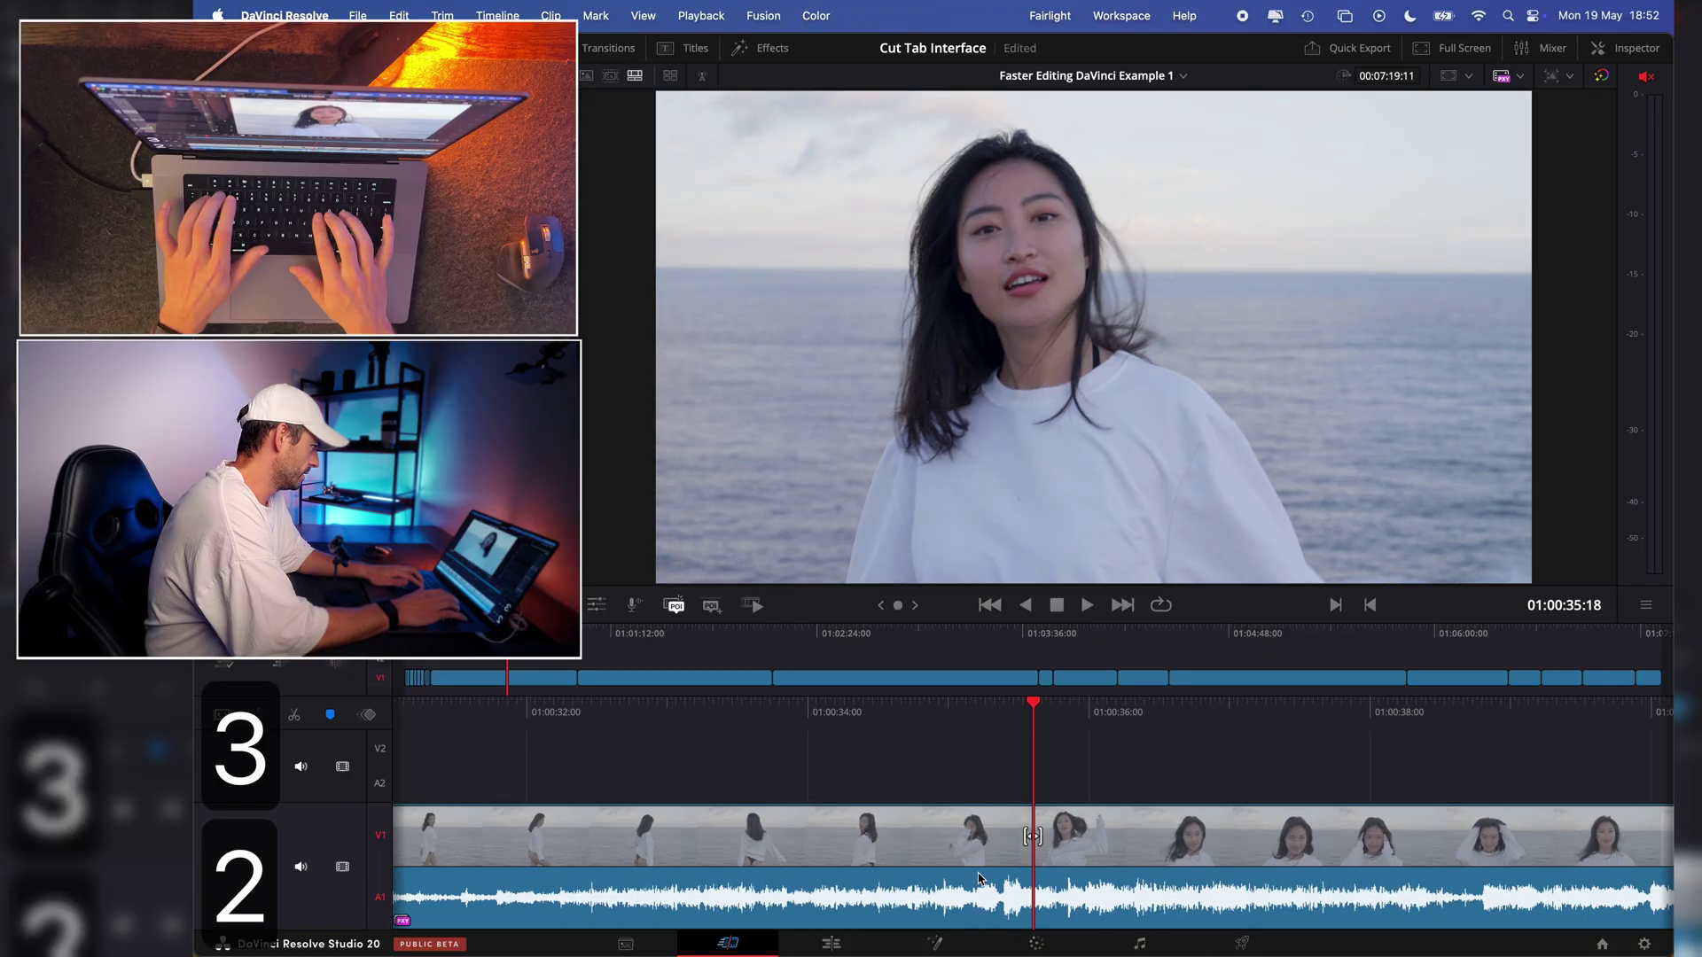
{"action": "key", "text": "l"}
{"action": "key", "text": "j"}
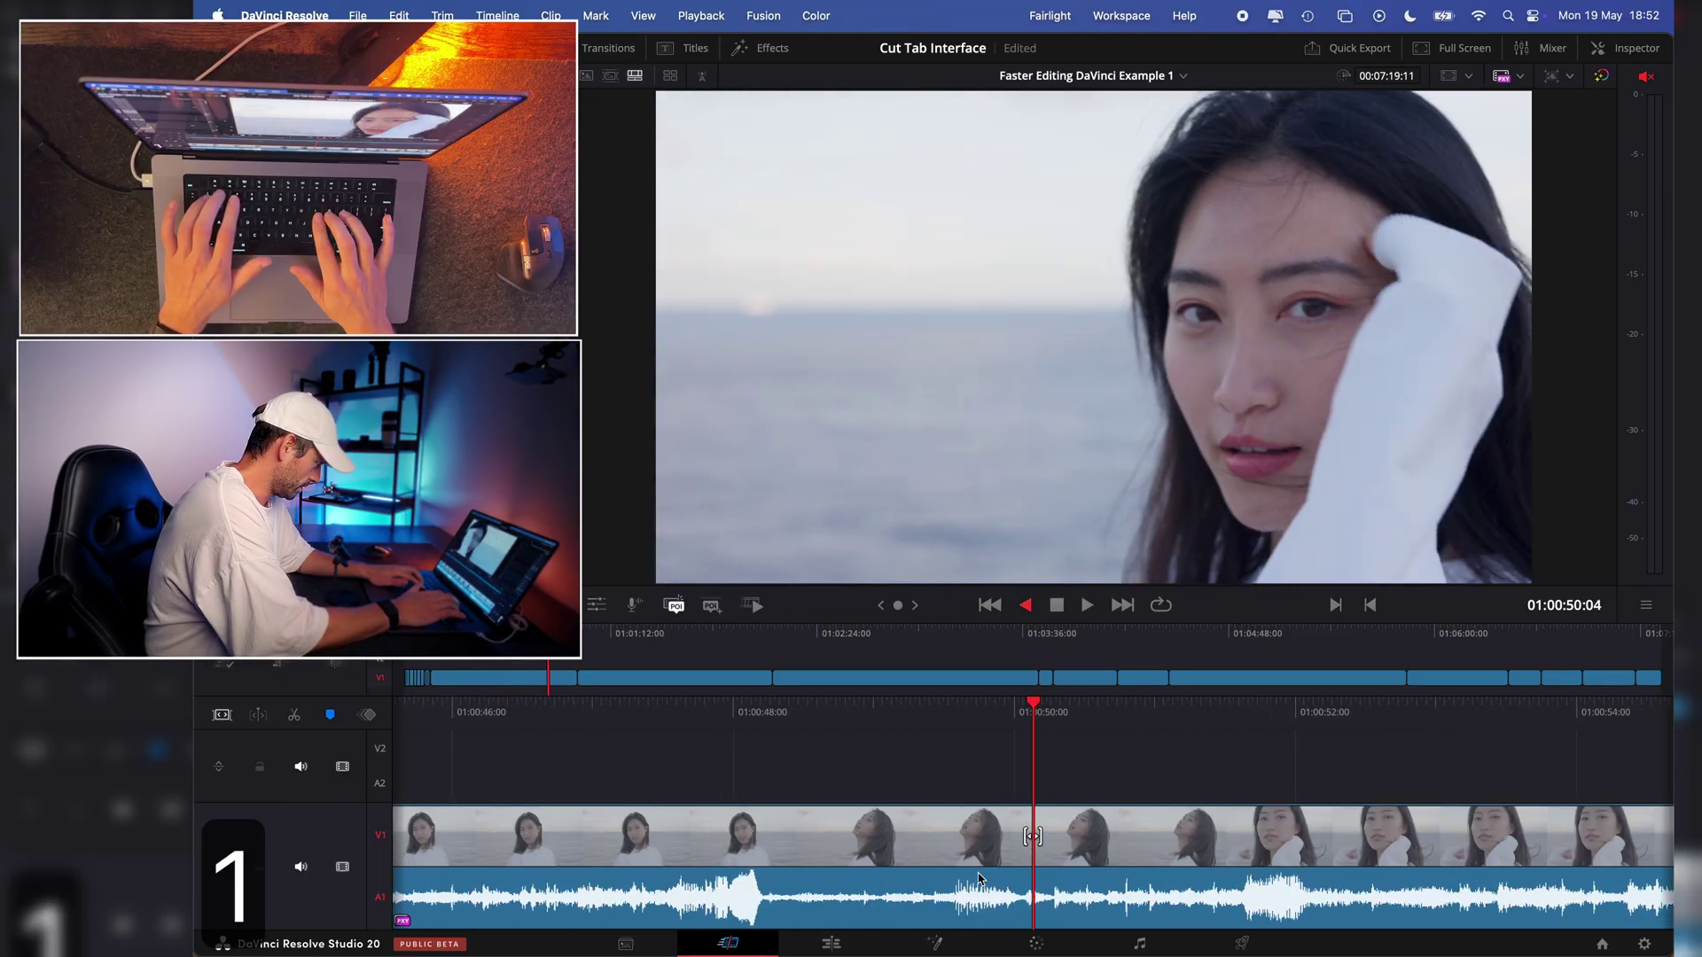
{"action": "key", "text": "k"}
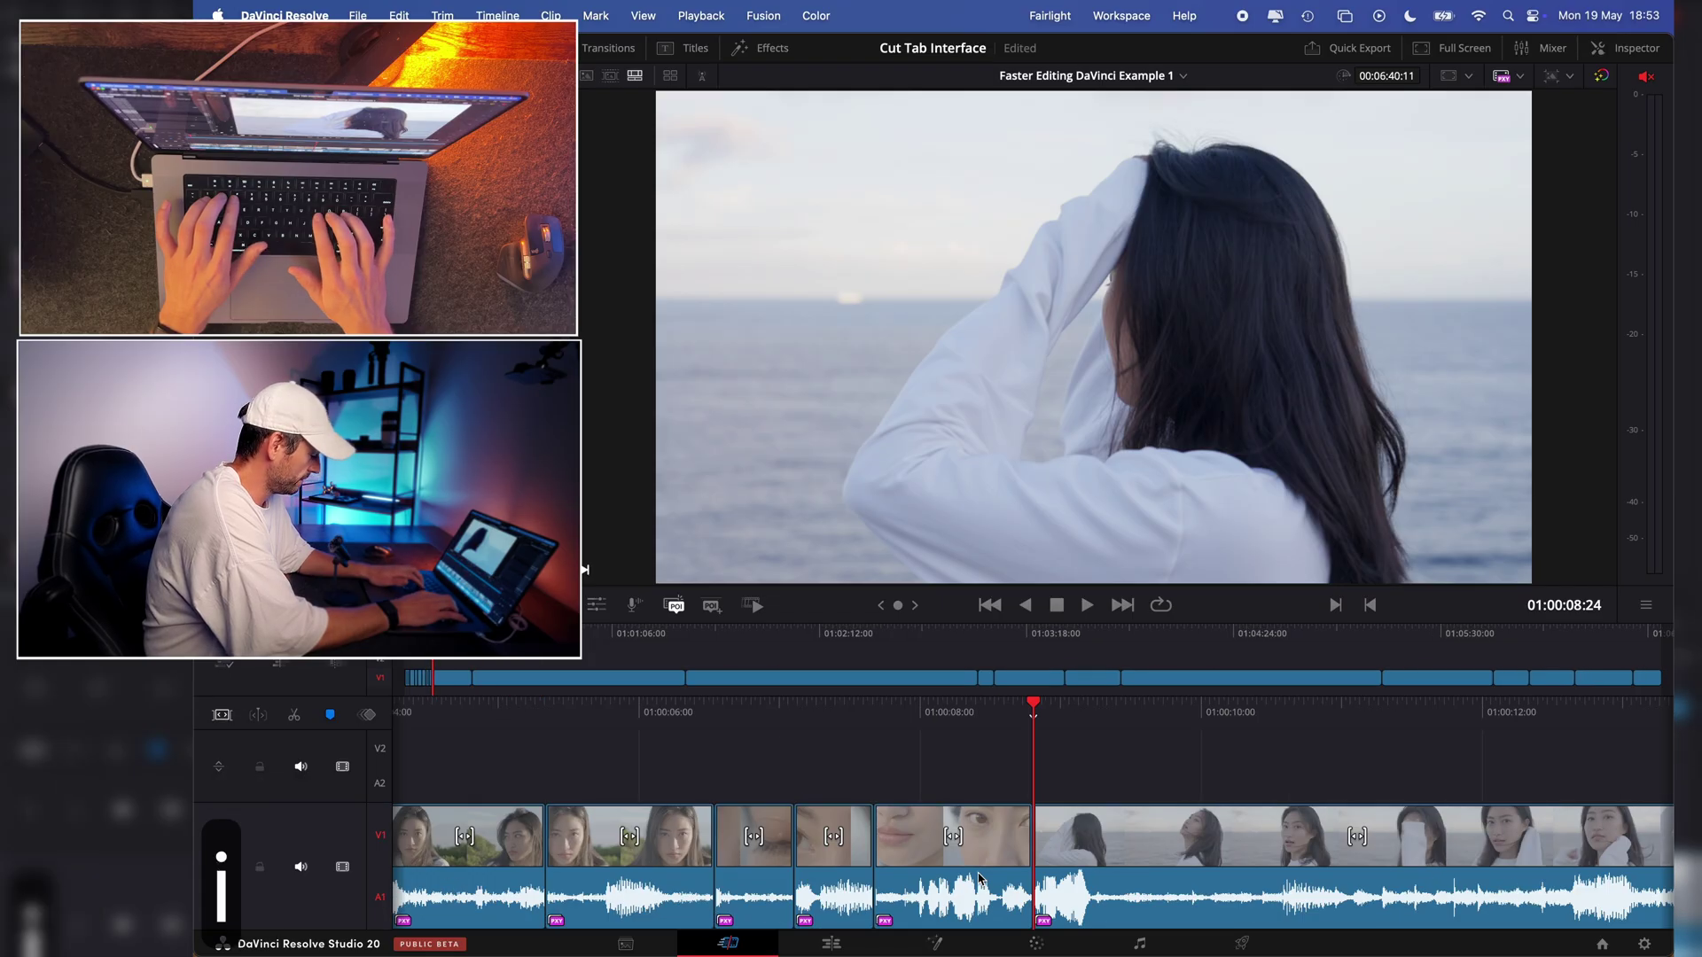
- Split the portrait clip and ripple-delete its tail so the cliff clip follows
{"action": "key", "text": "l"}
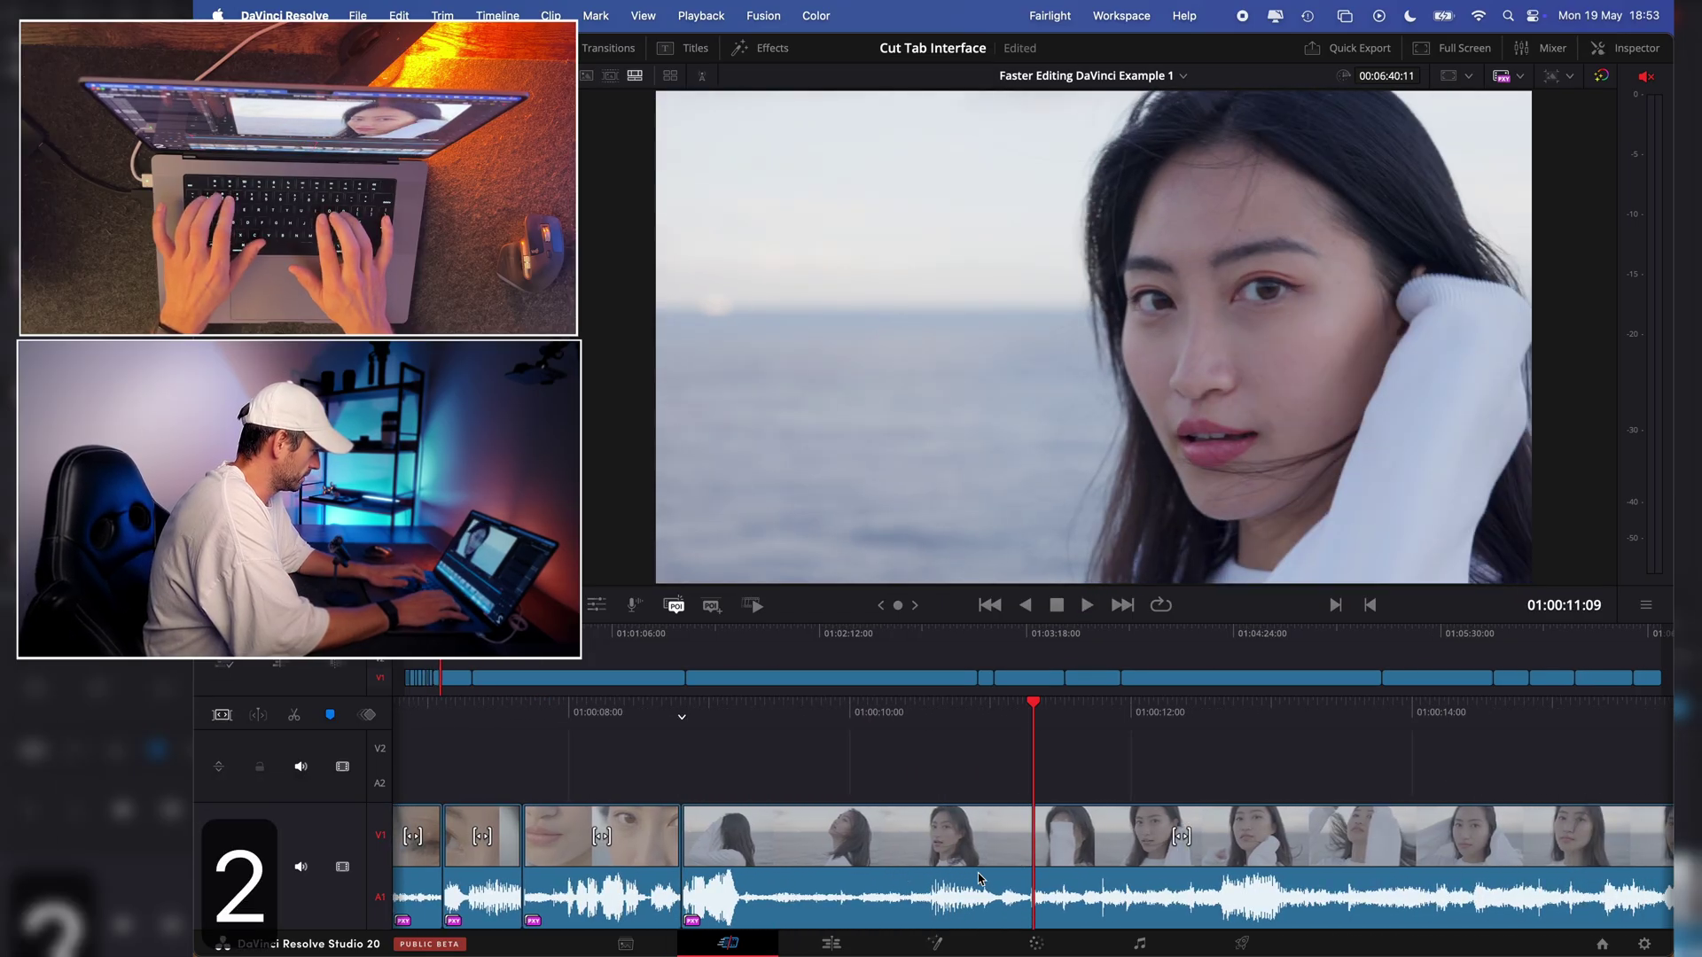
{"action": "key", "text": "ctrl+b"}
{"action": "key", "text": "j"}
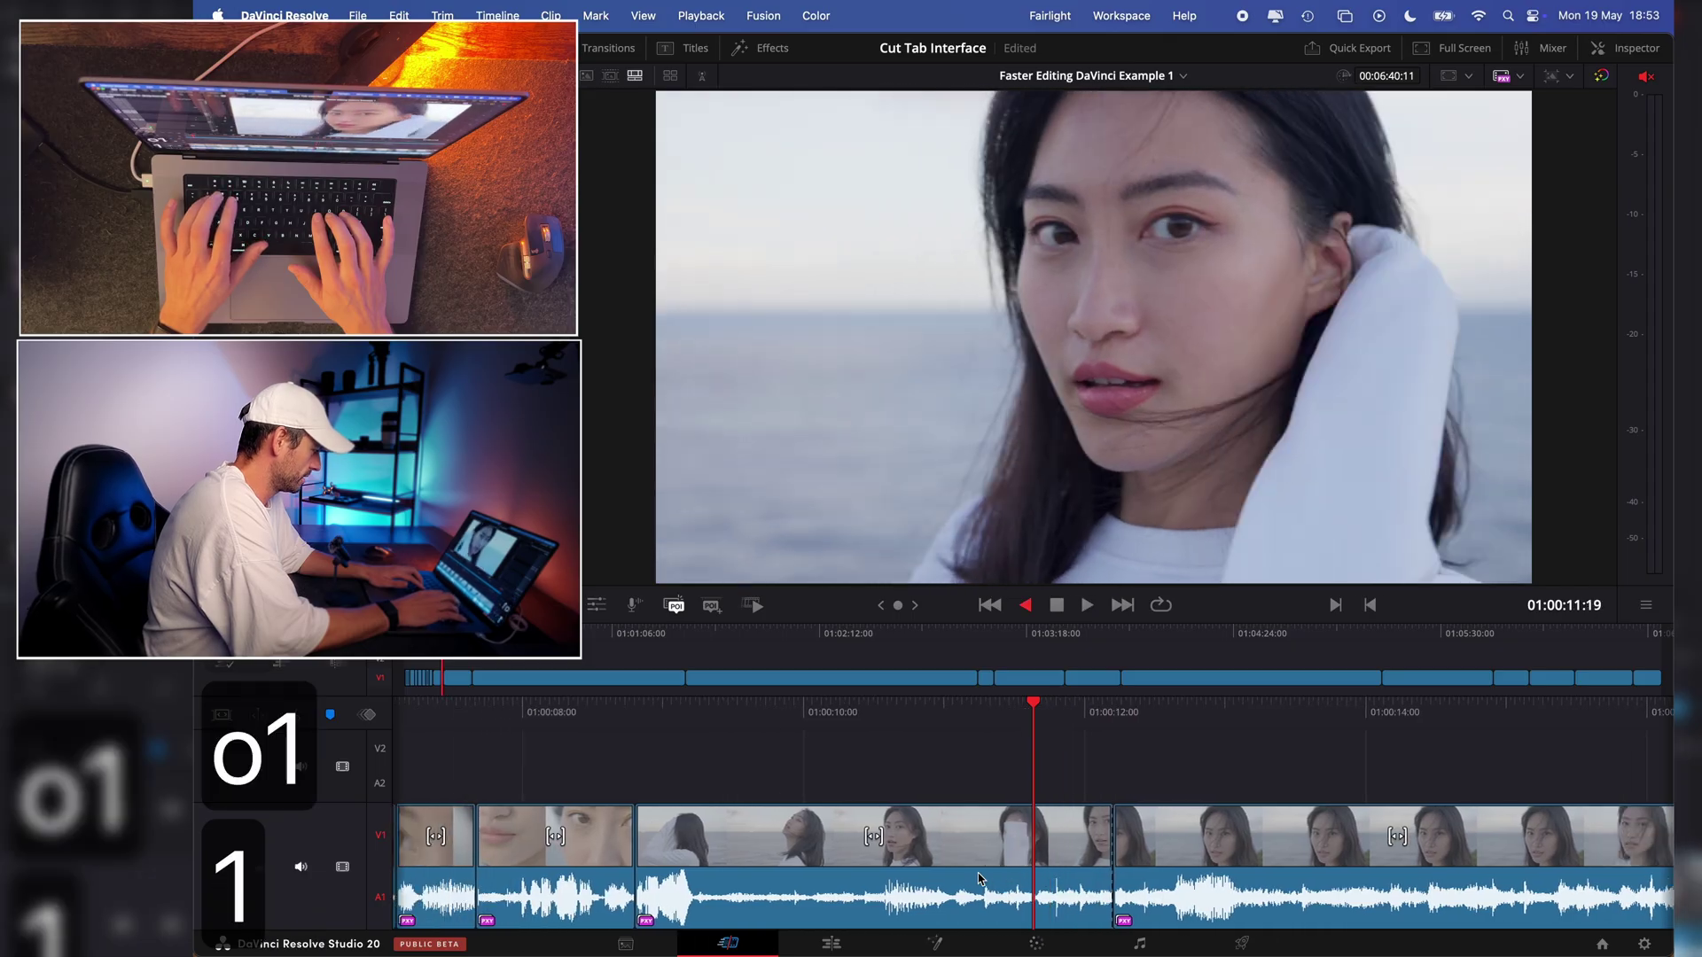
{"action": "key", "text": "l"}
{"action": "key", "text": "l"}
{"action": "key", "text": "ctrl+b"}
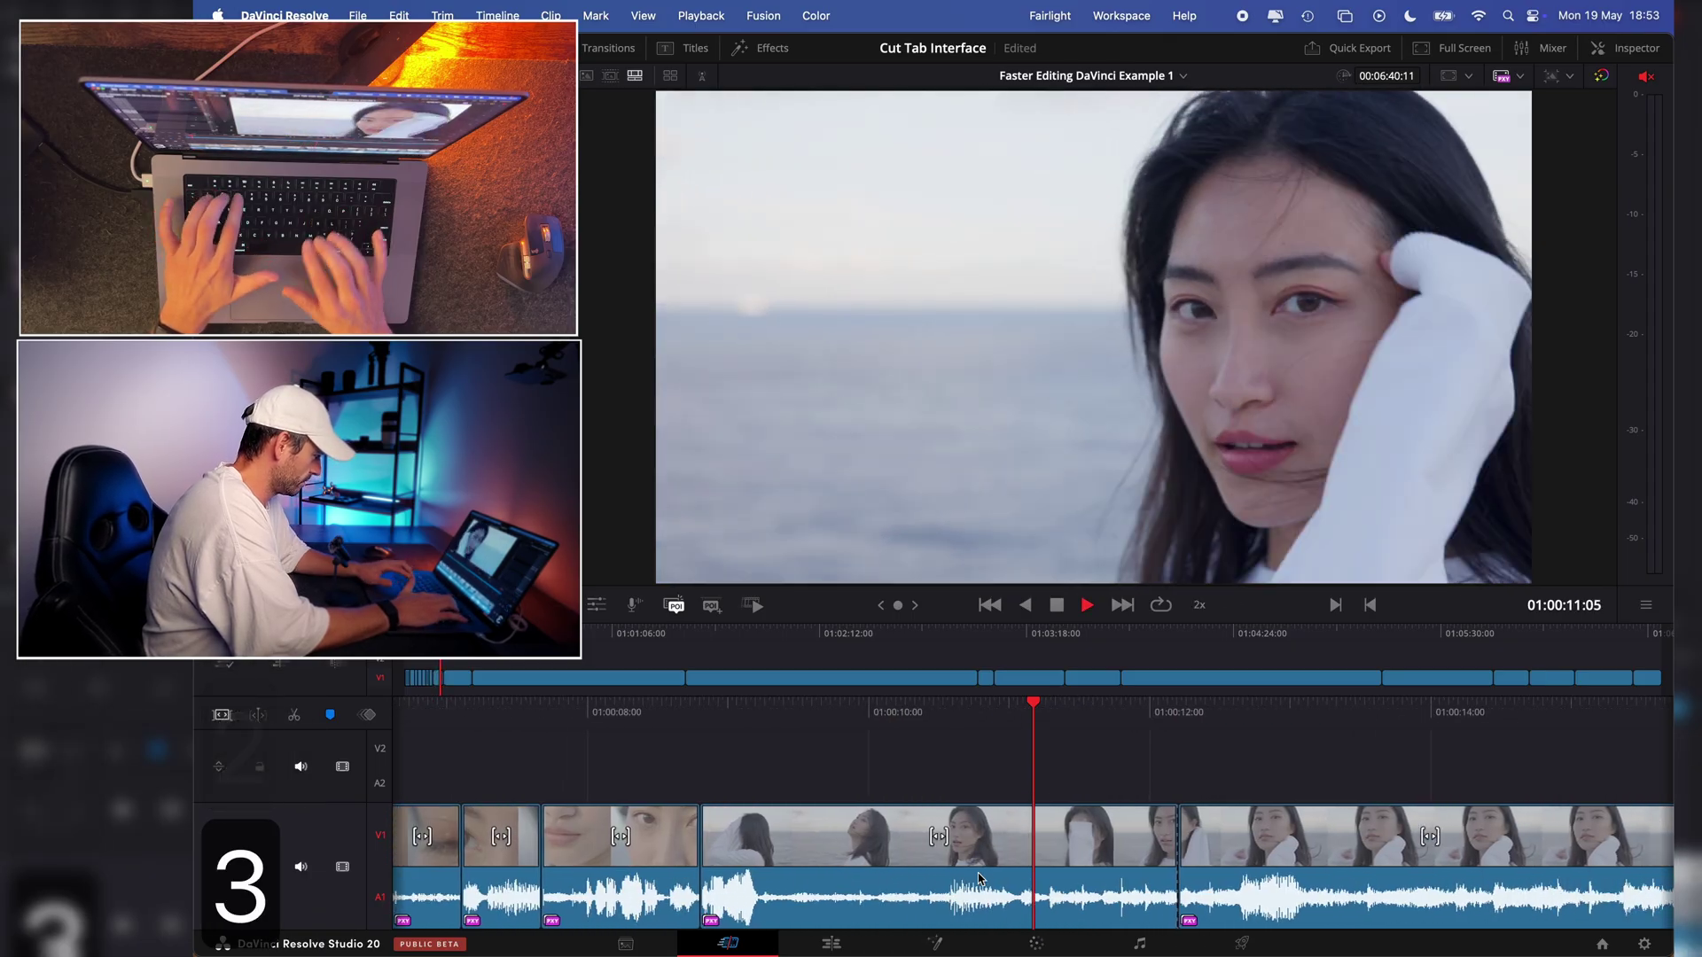
{"action": "key", "text": "shift+Delete"}
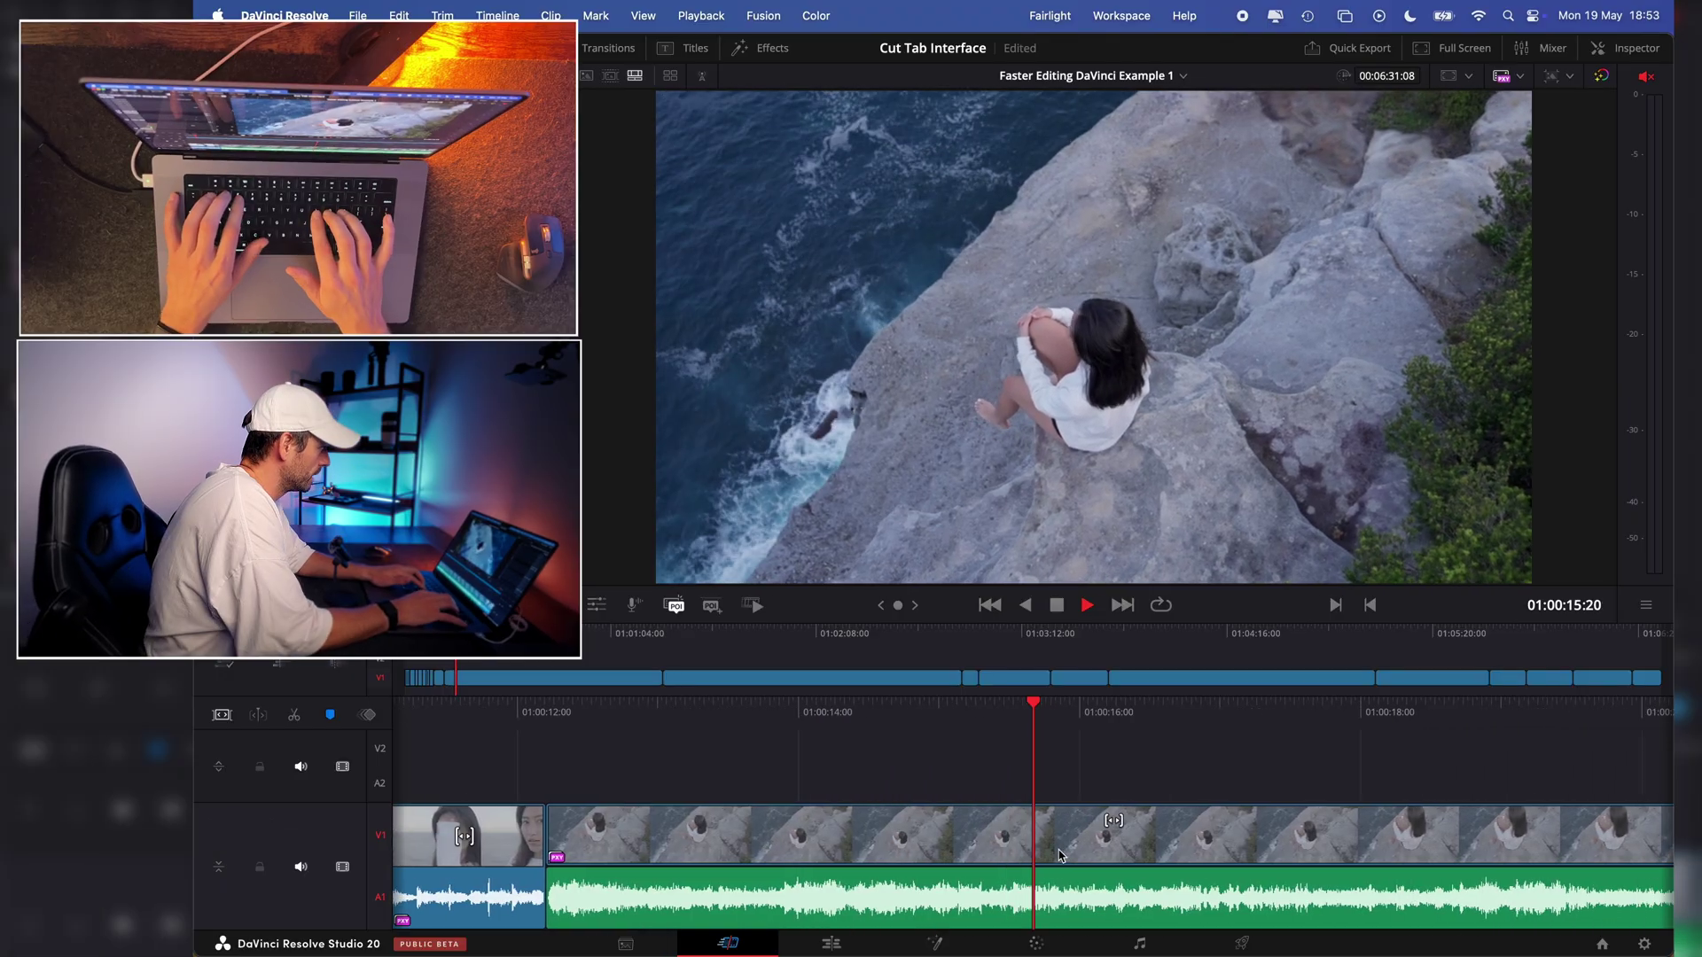
- Undo the previous trim, then mark a start point and ripple-trim with W
{"action": "key", "text": "3"}
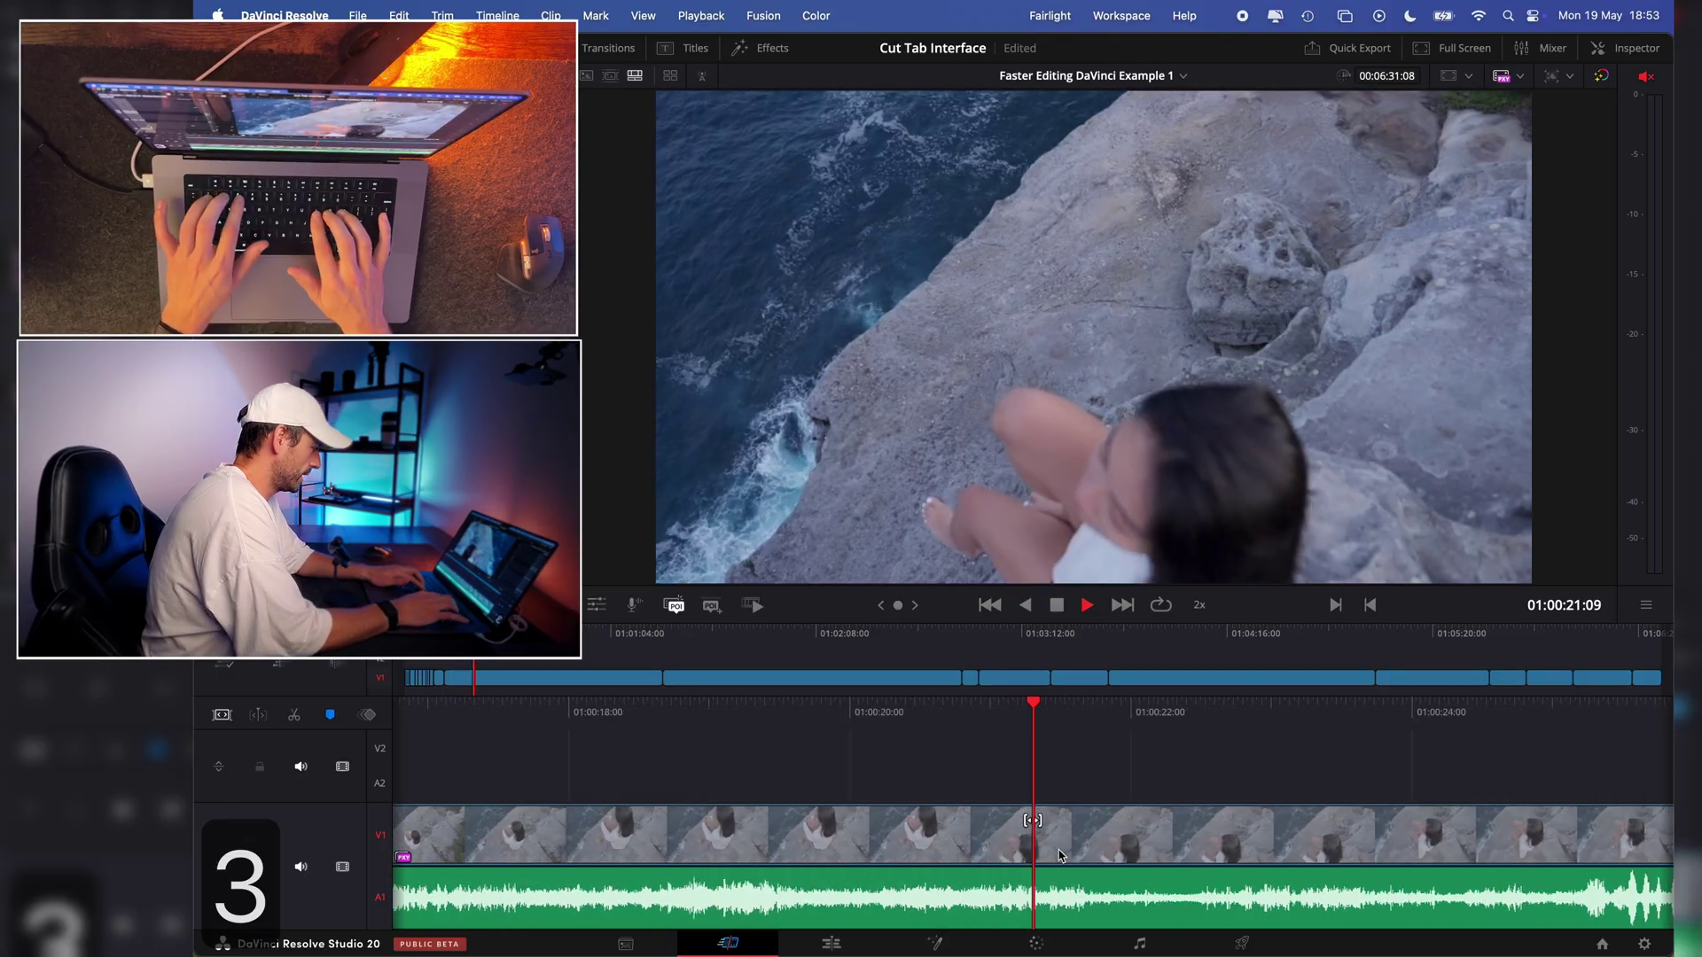
{"action": "key", "text": "2"}
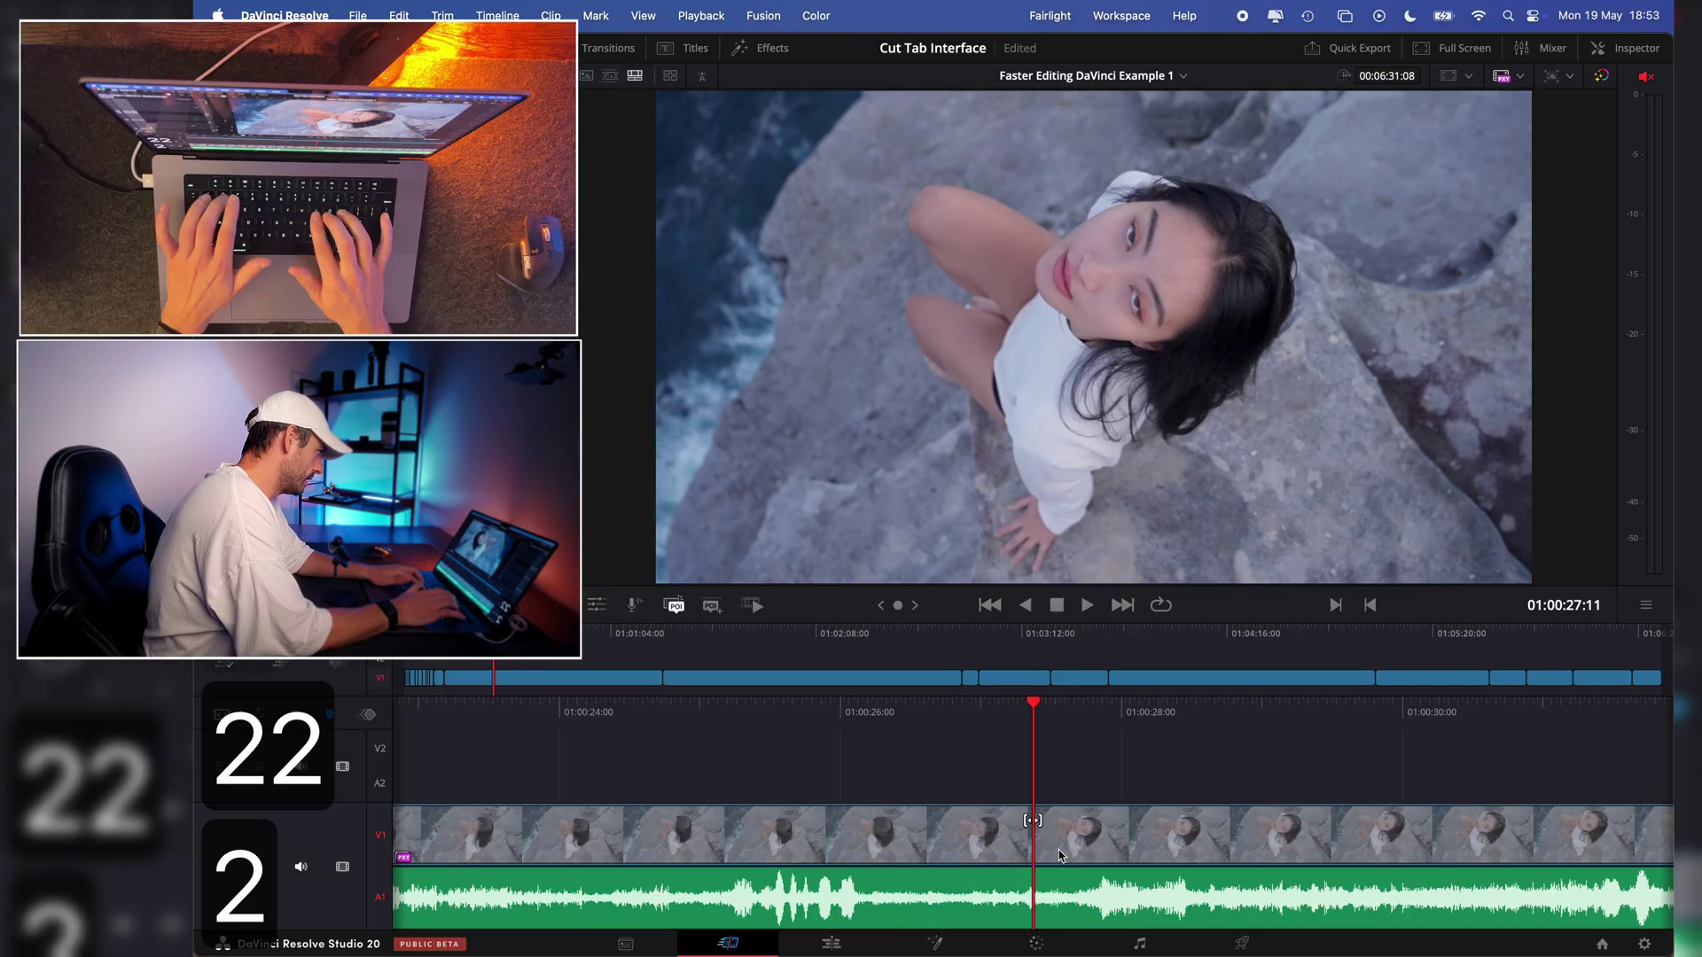
{"action": "key", "text": "1"}
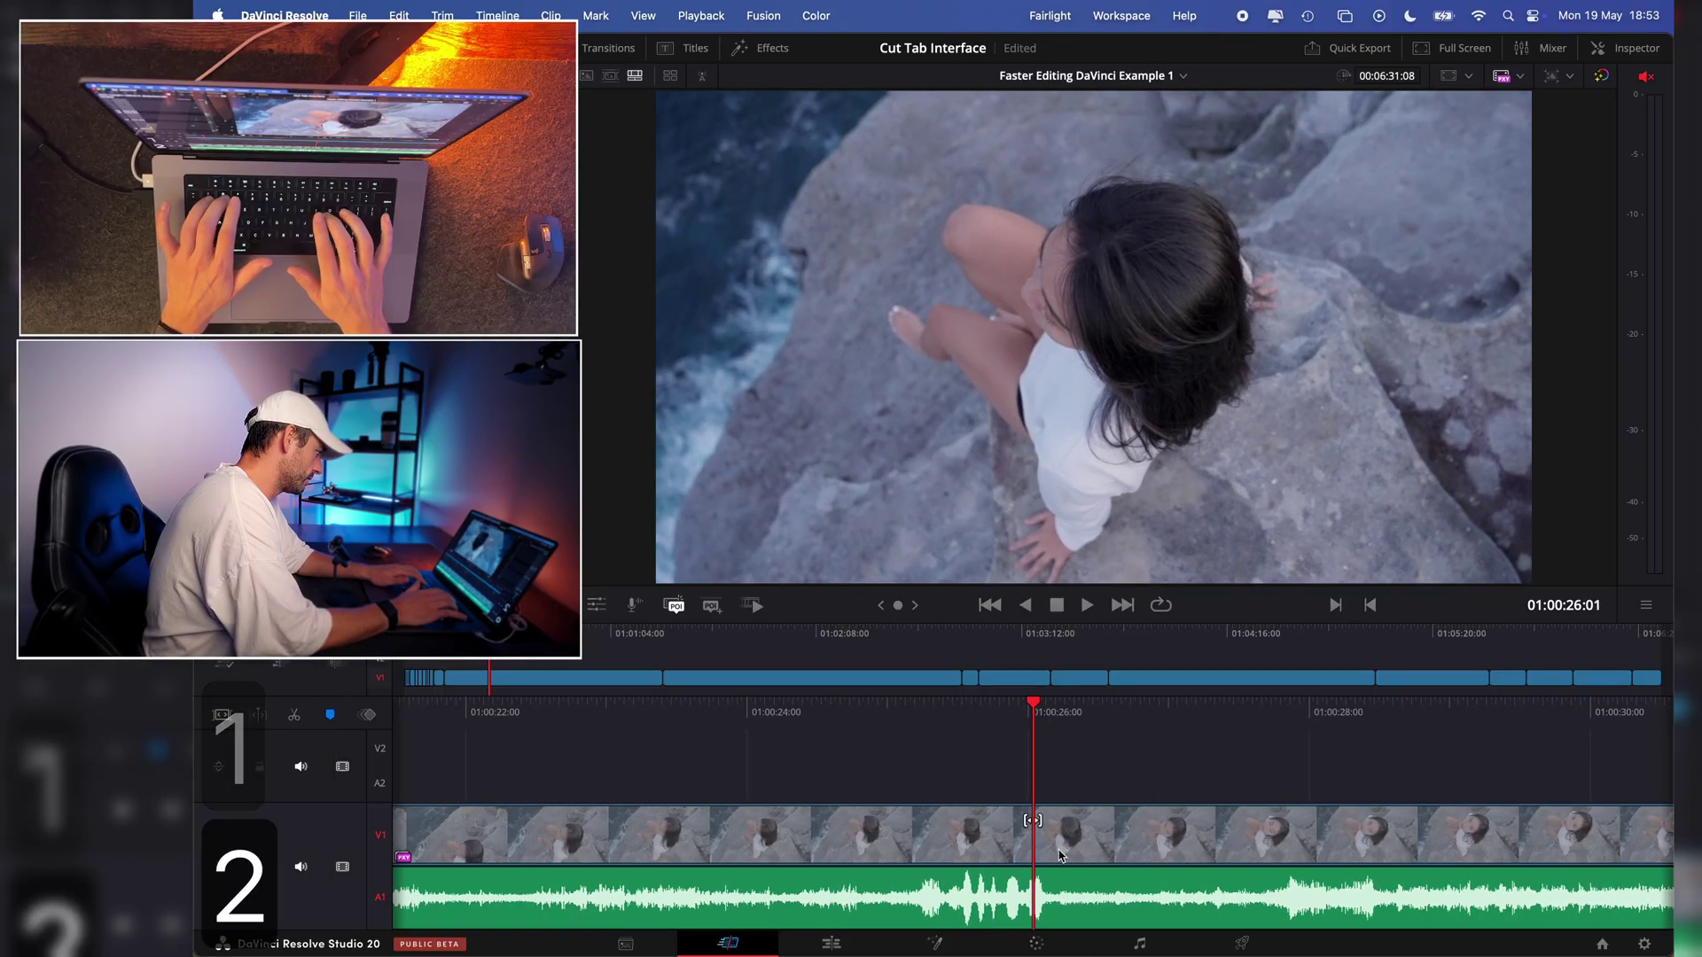
{"action": "key", "text": "super+z"}
{"action": "key", "text": "i"}
{"action": "key", "text": "w"}
- Re-mark a new start point on the clifftop shot
{"action": "key", "text": "2"}
{"action": "key", "text": "1"}
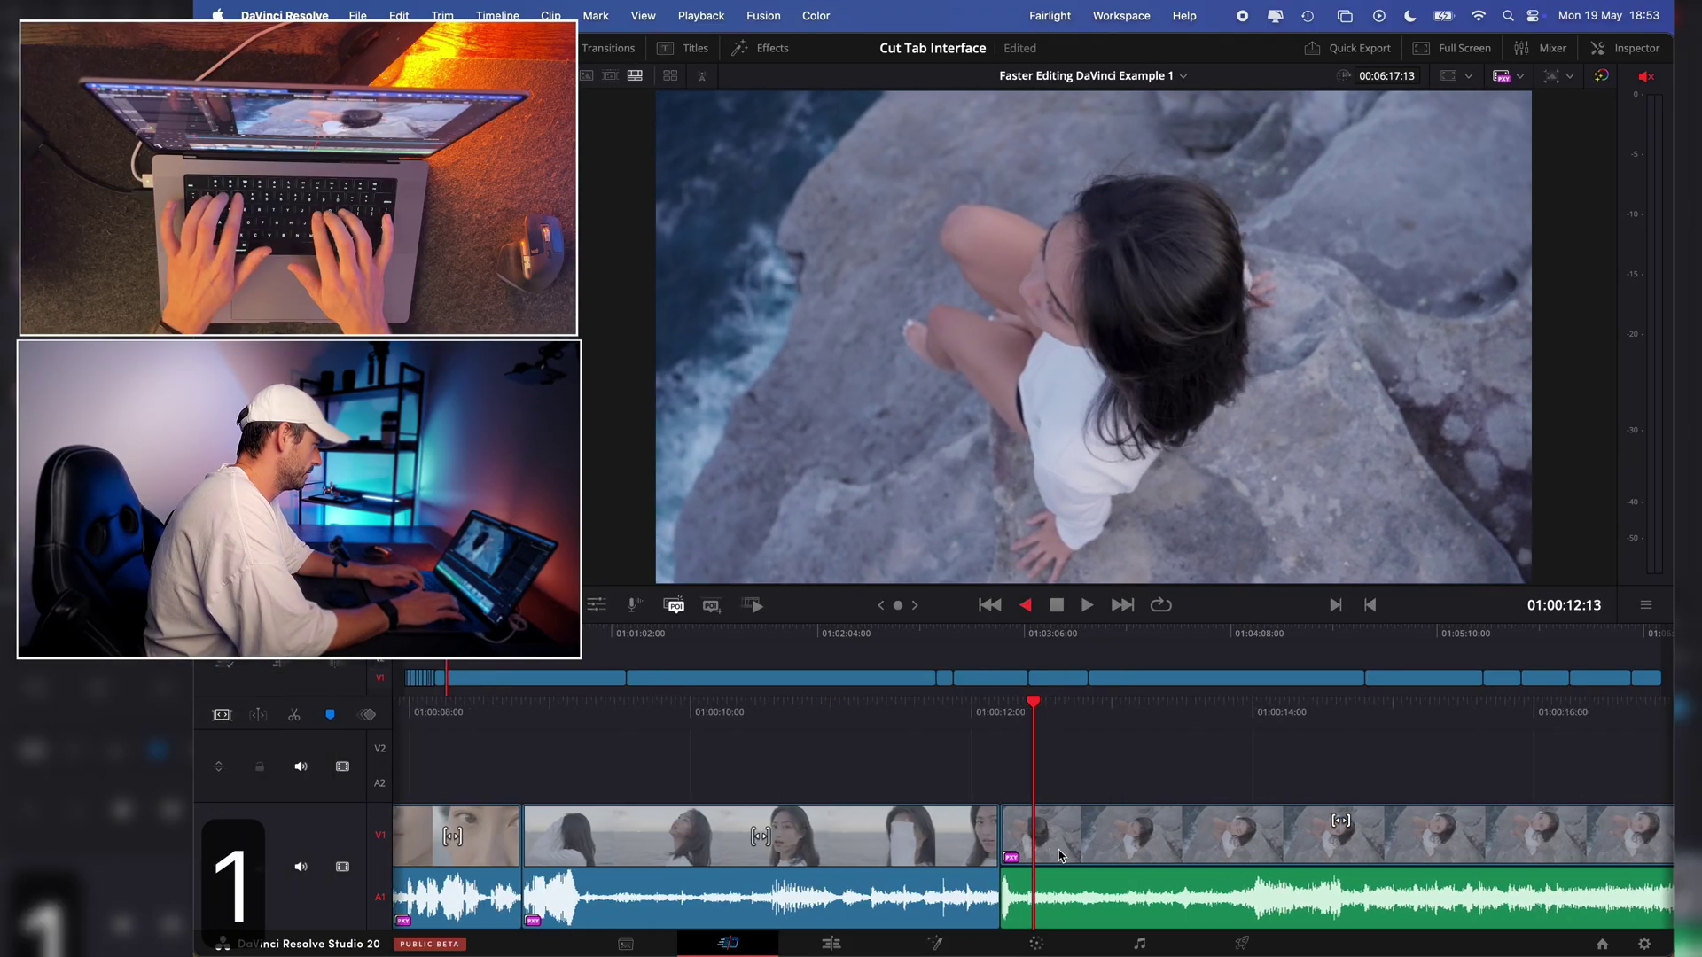
{"action": "key", "text": "2"}
{"action": "key", "text": "3"}
{"action": "key", "text": "3"}
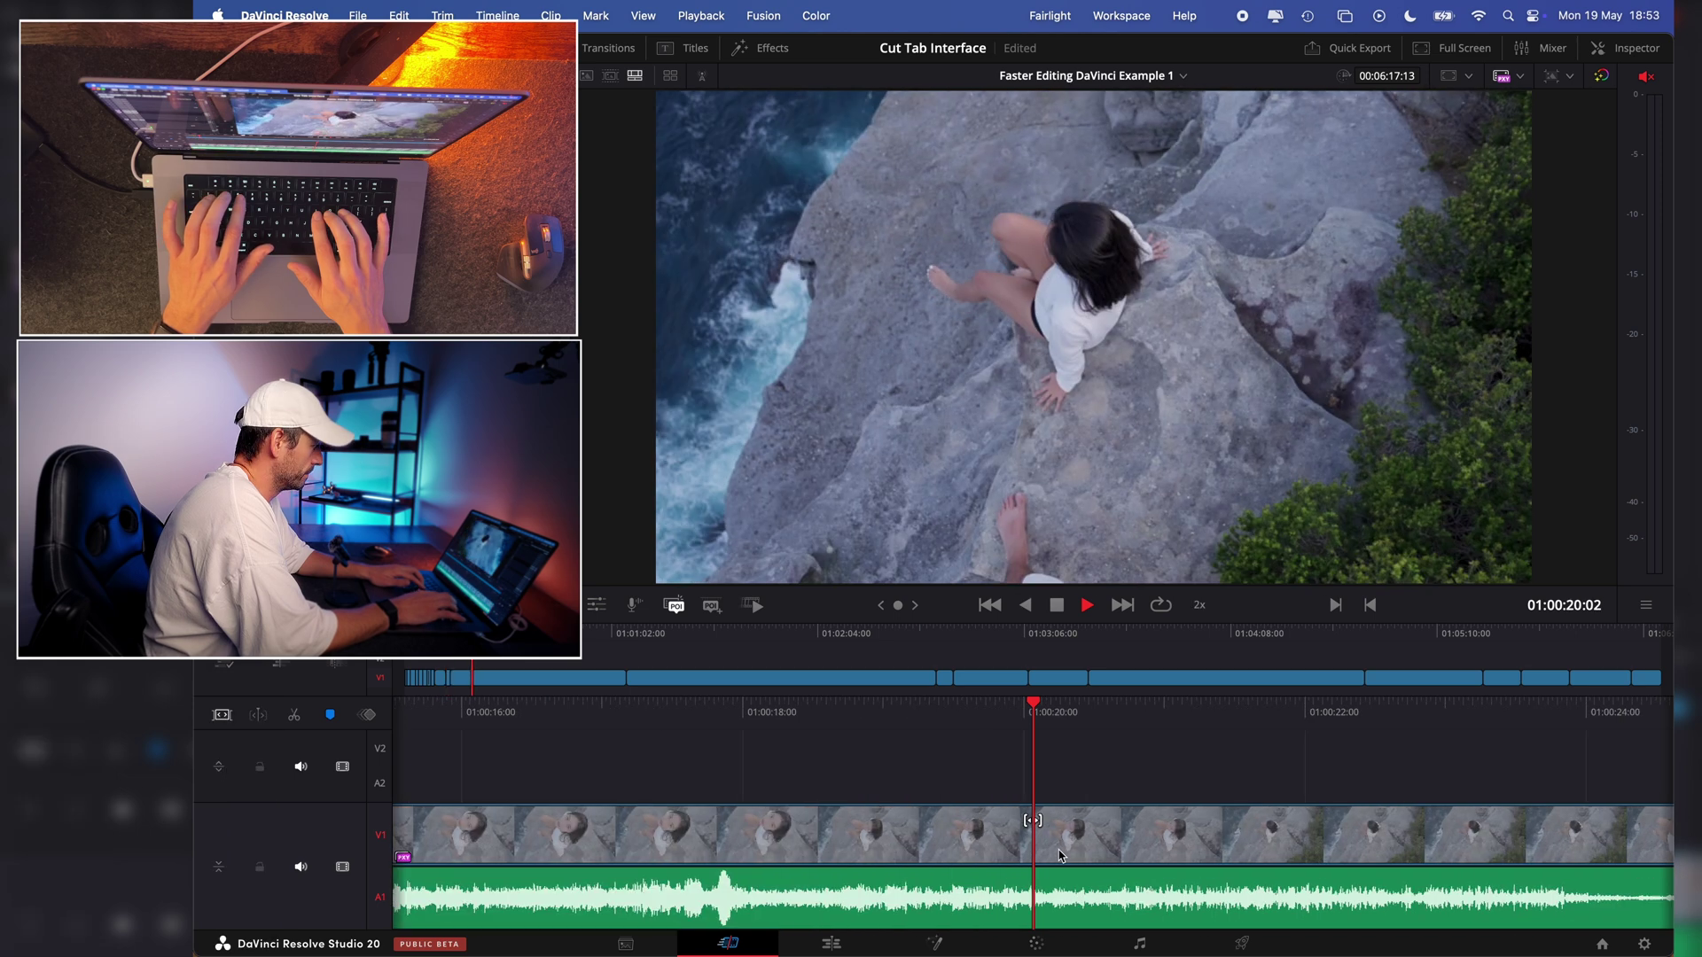
{"action": "key", "text": "2"}
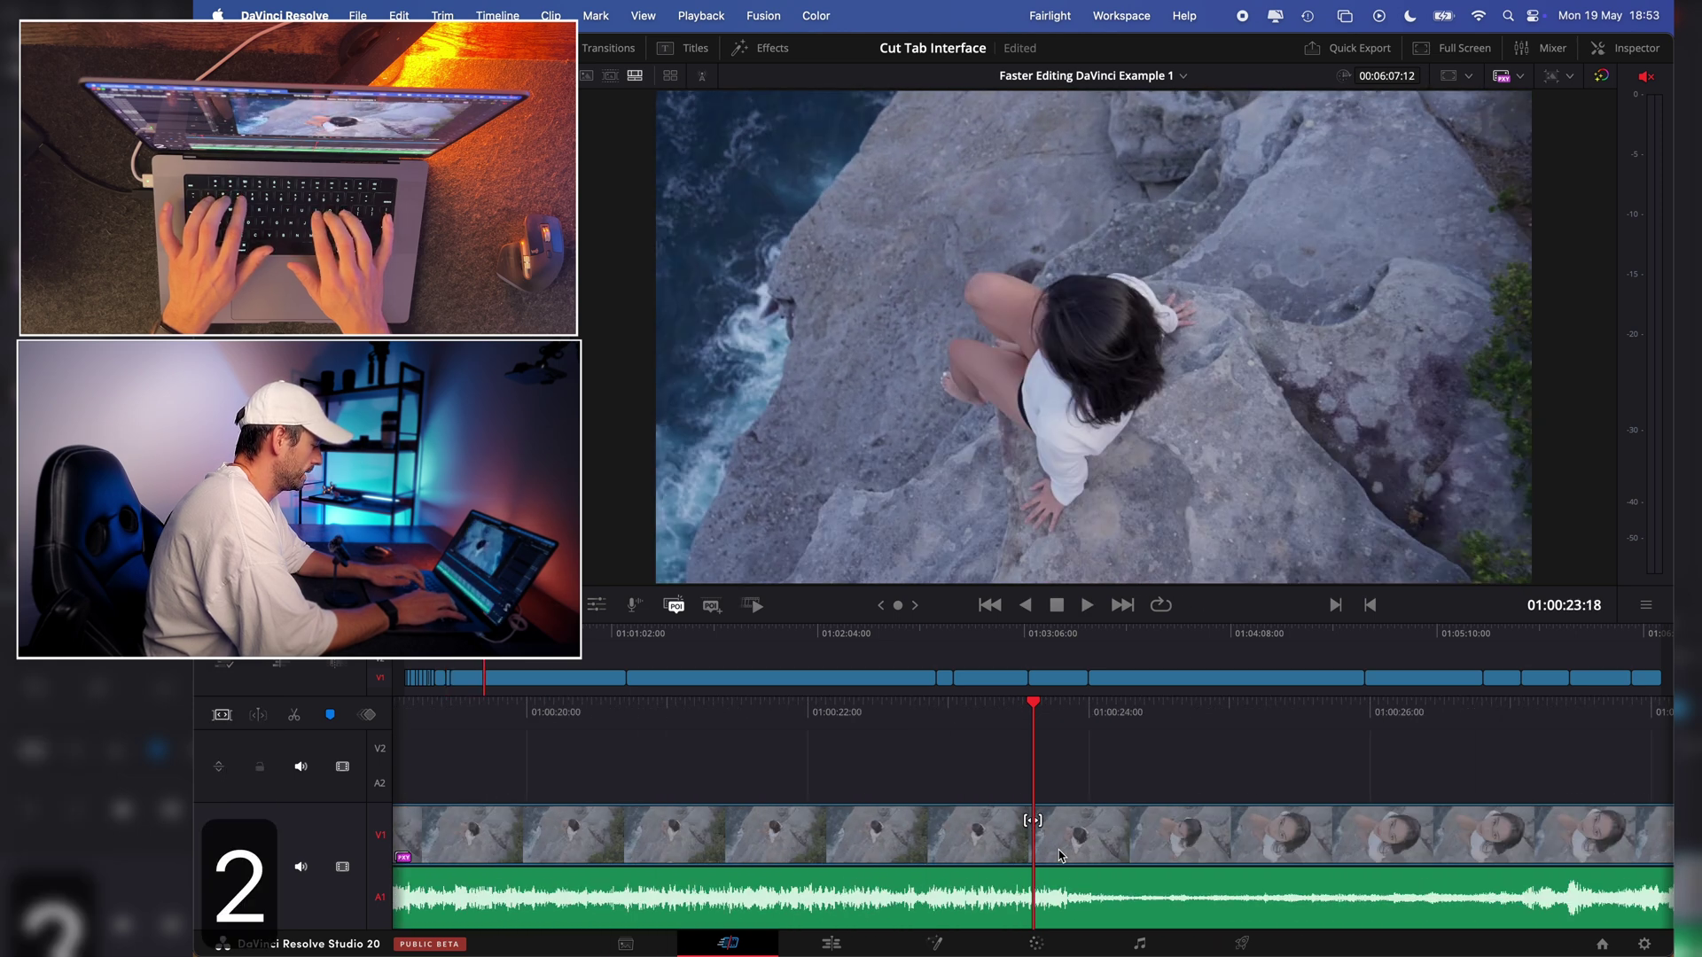
{"action": "key", "text": "i"}
{"action": "key", "text": "2"}
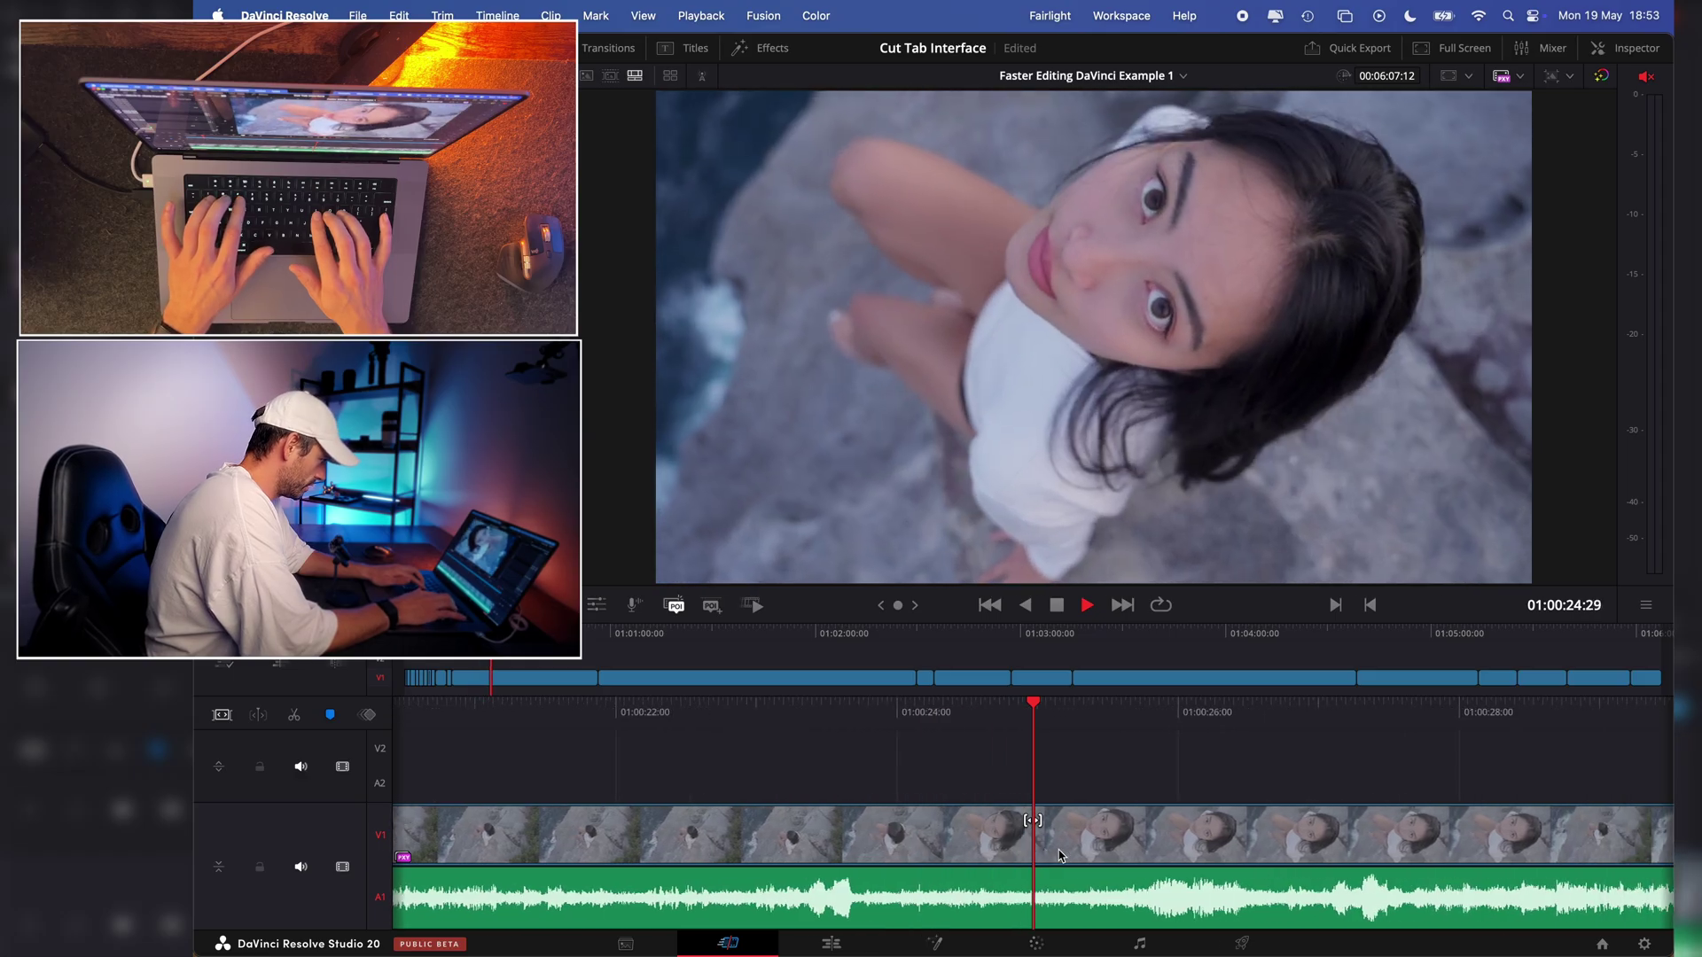
- Drag the clifftop edit point back three frames
{"action": "key", "text": "l"}
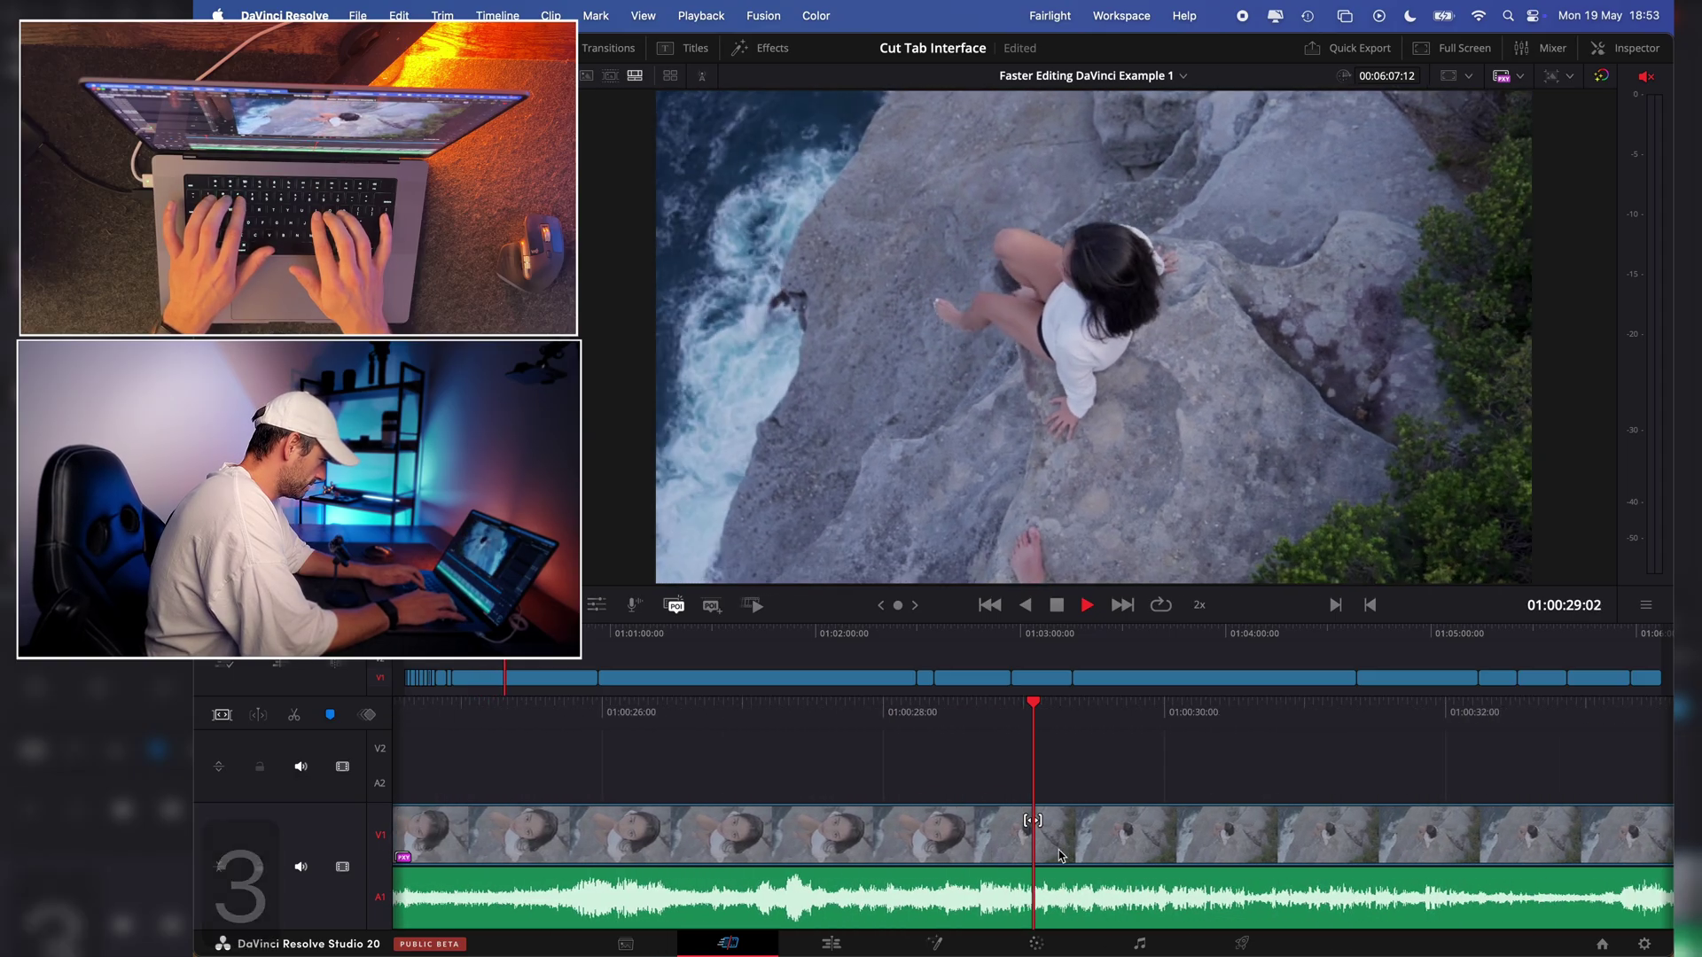
{"action": "key", "text": "l"}
{"action": "key", "text": "l"}
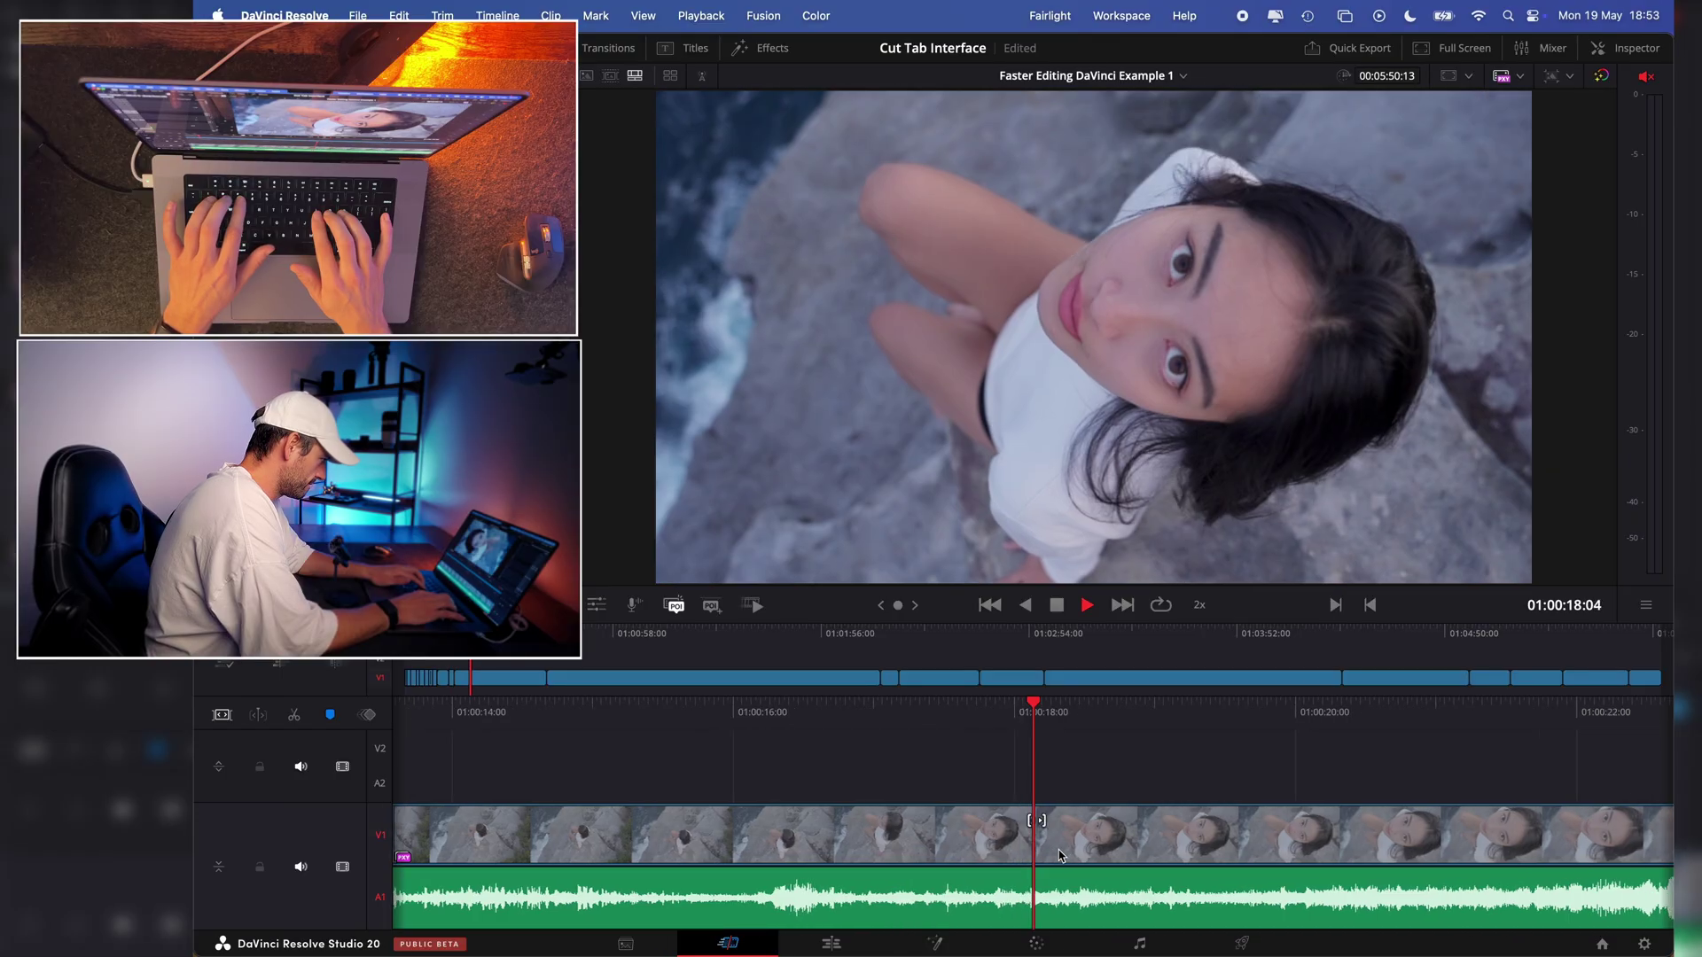
{"action": "key", "text": "j"}
{"action": "key", "text": "j"}
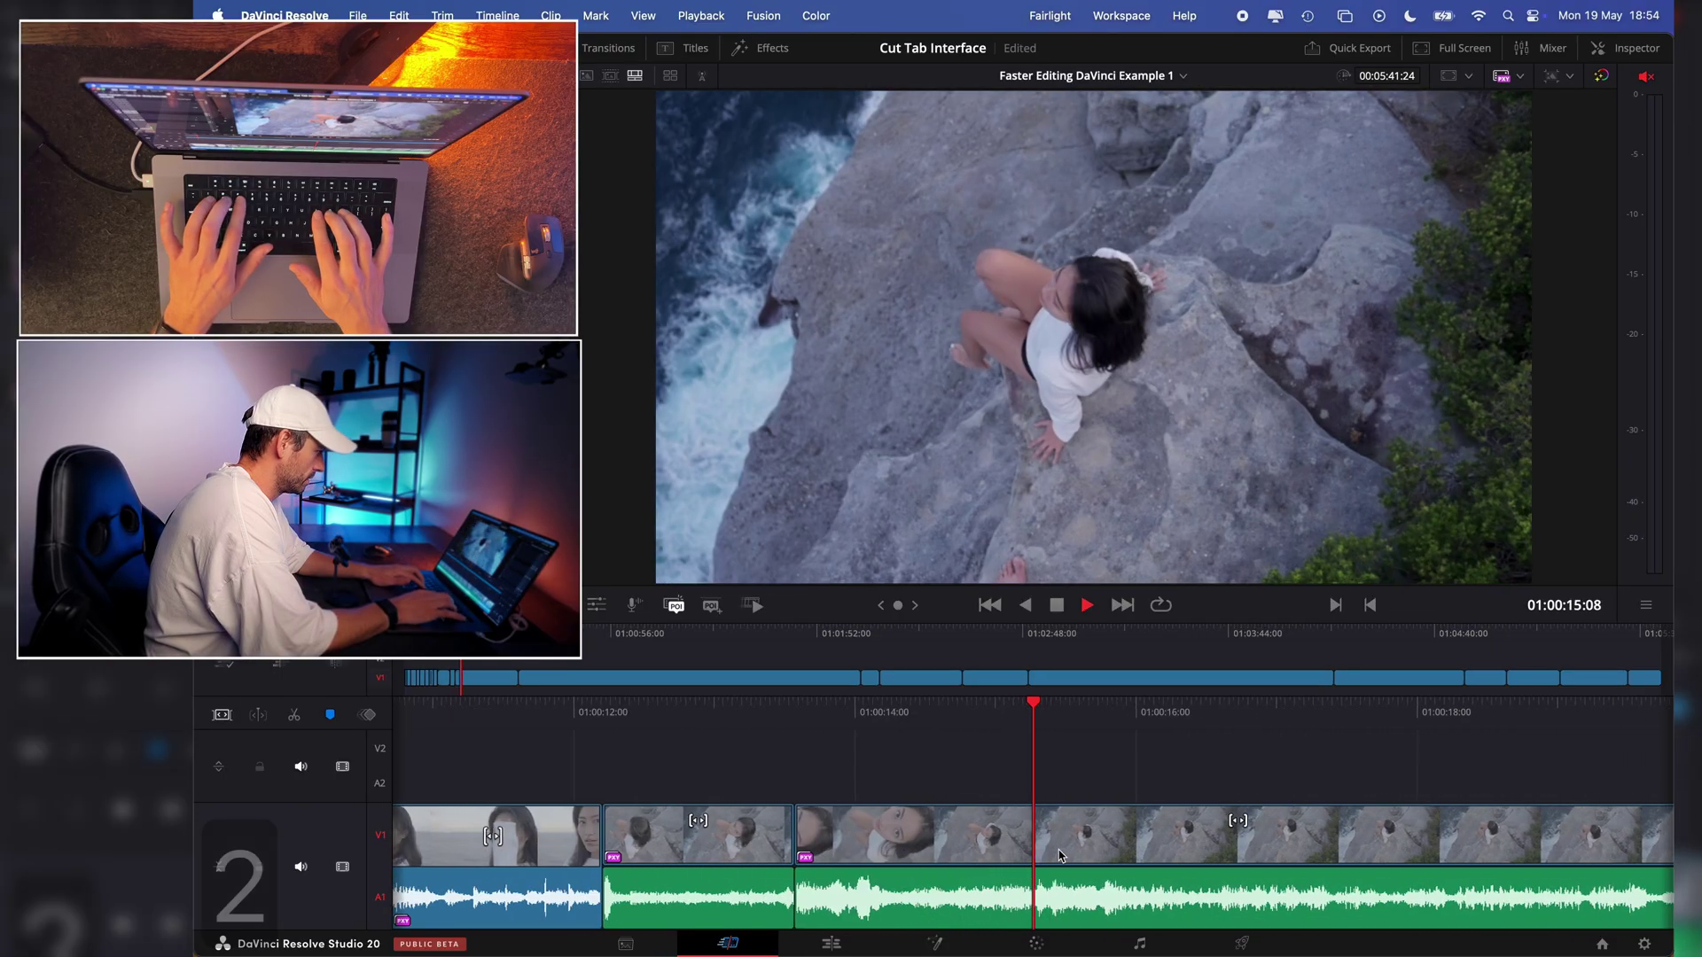
{"action": "key", "text": "j"}
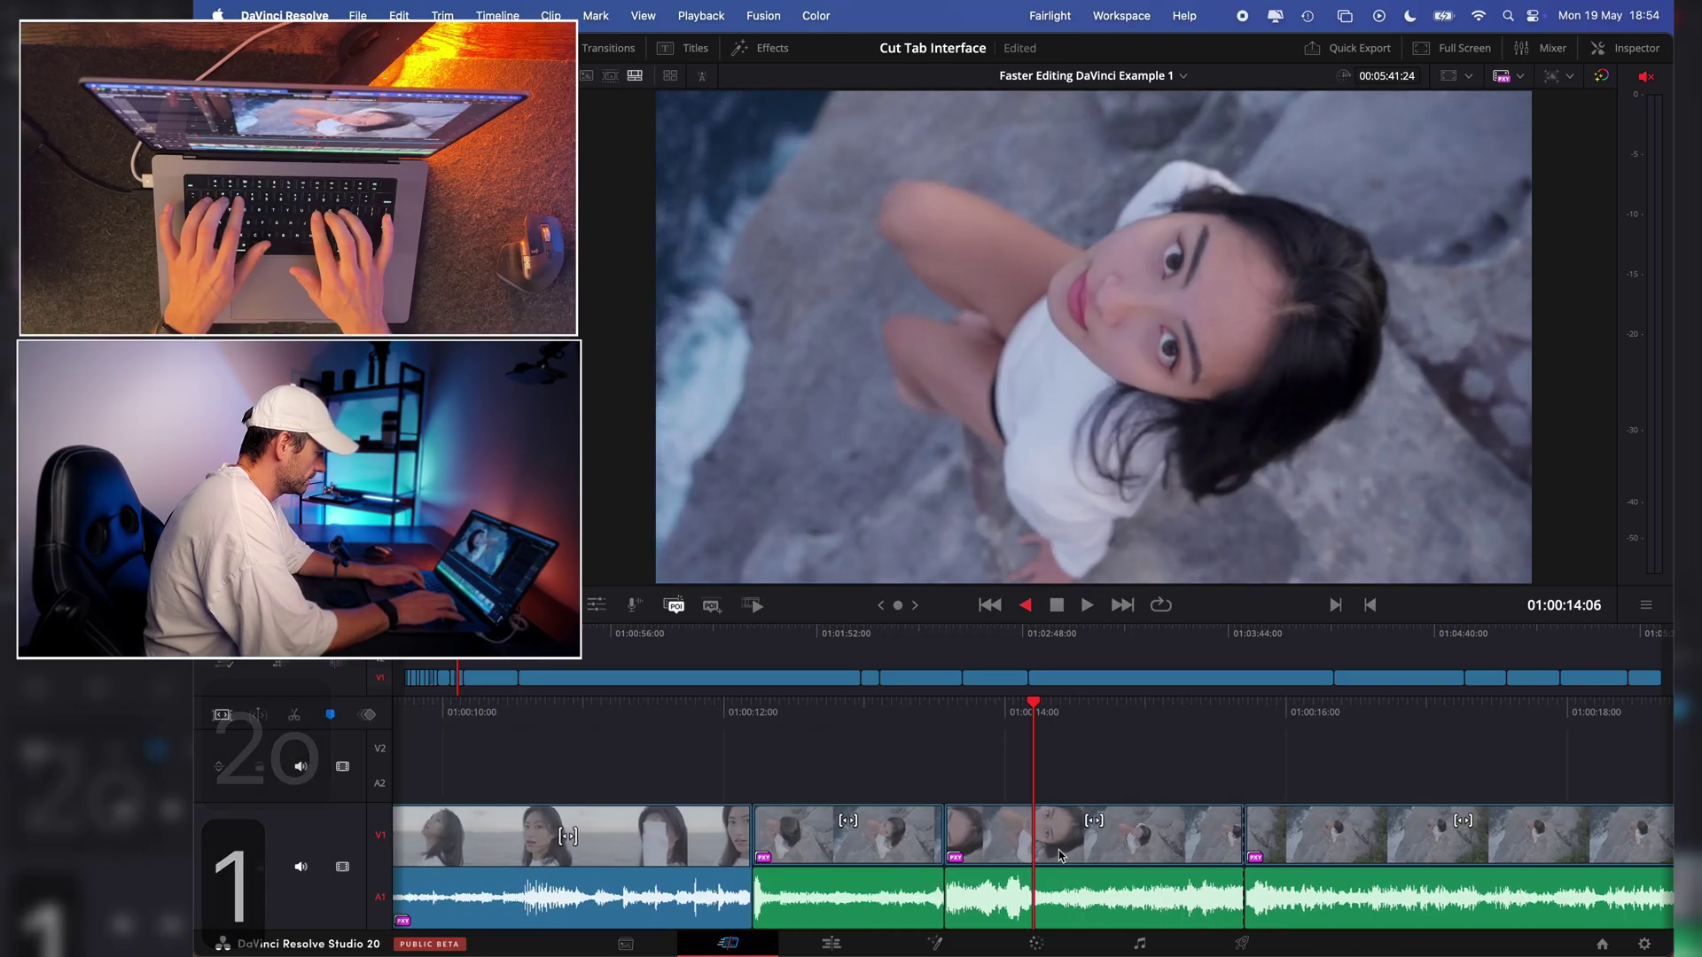
{"action": "key", "text": "l"}
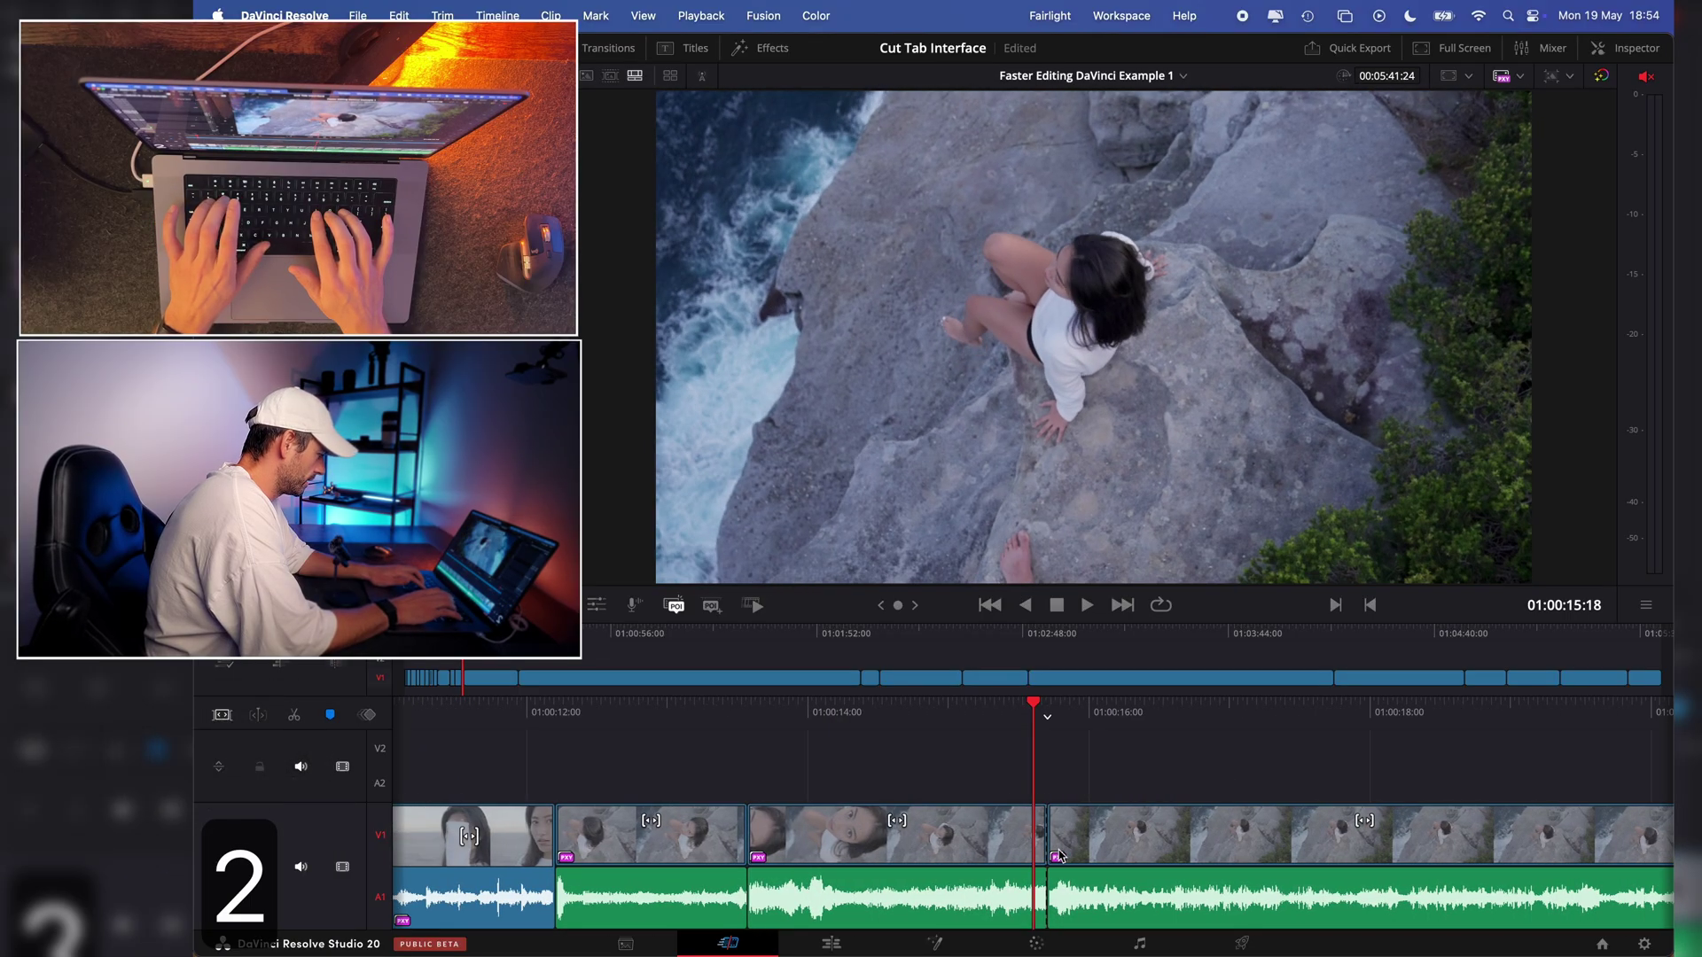
{"action": "left_click_drag", "start_coordinate": [1035, 827], "coordinate": [969, 826]}
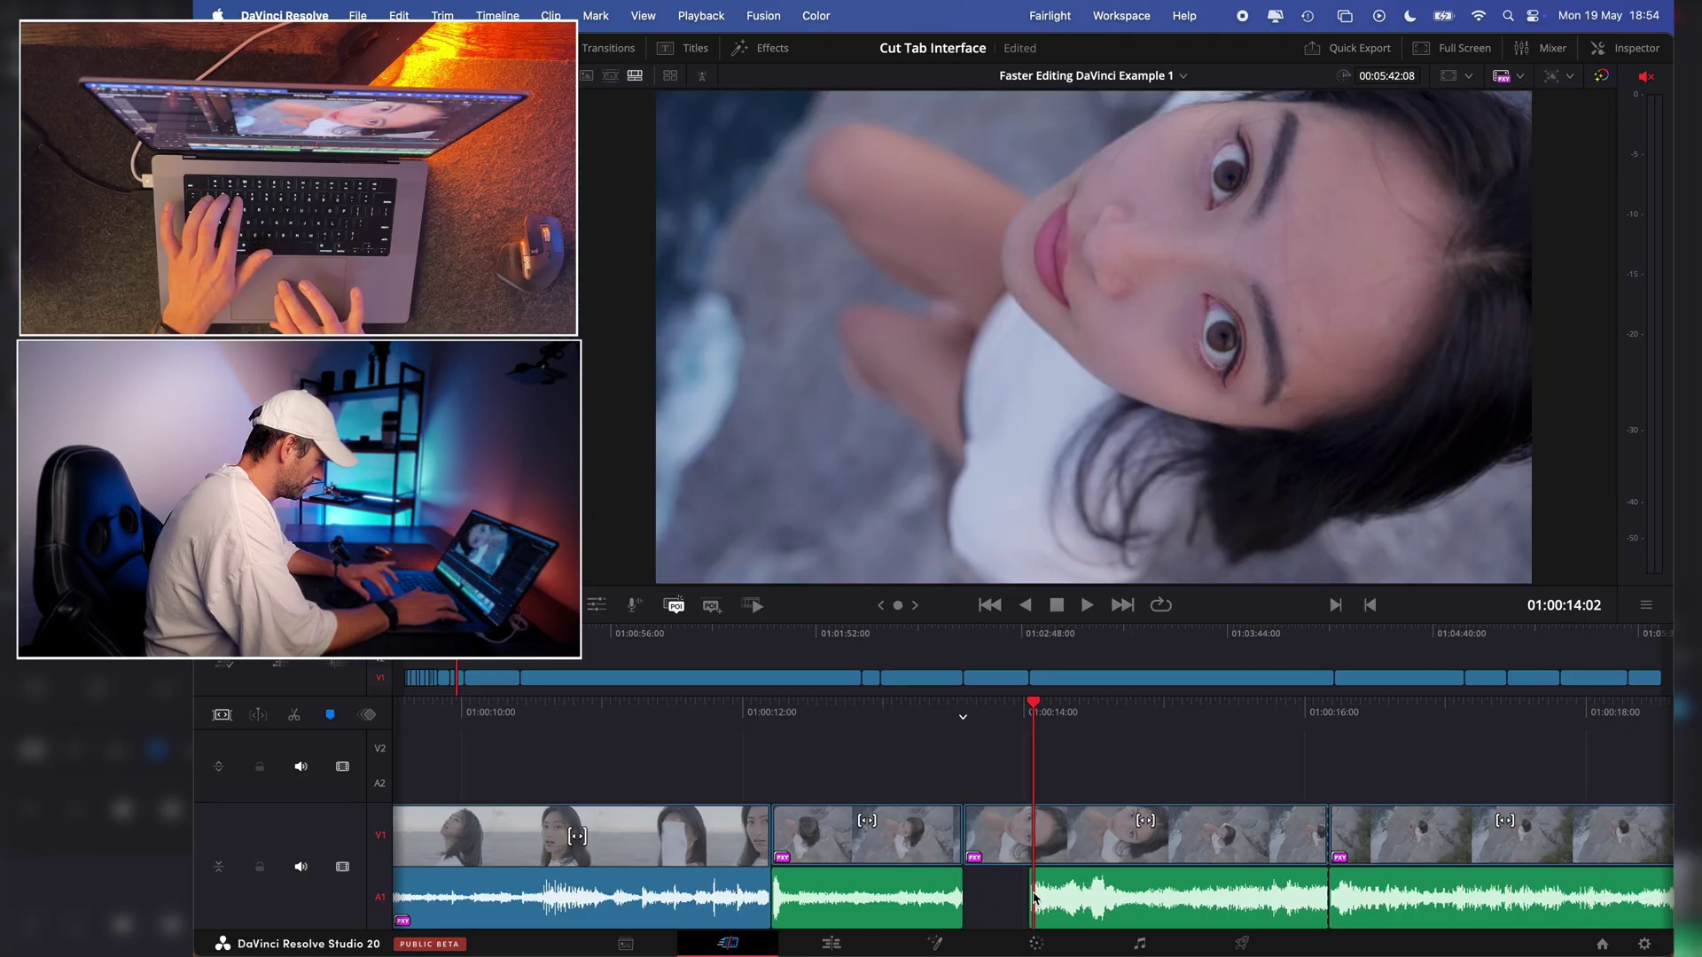
- Review the clifftop trim, undo the last change, and play back the 5:31:02 edit
{"action": "key", "text": "l"}
{"action": "key", "text": "l"}
{"action": "key", "text": "l"}
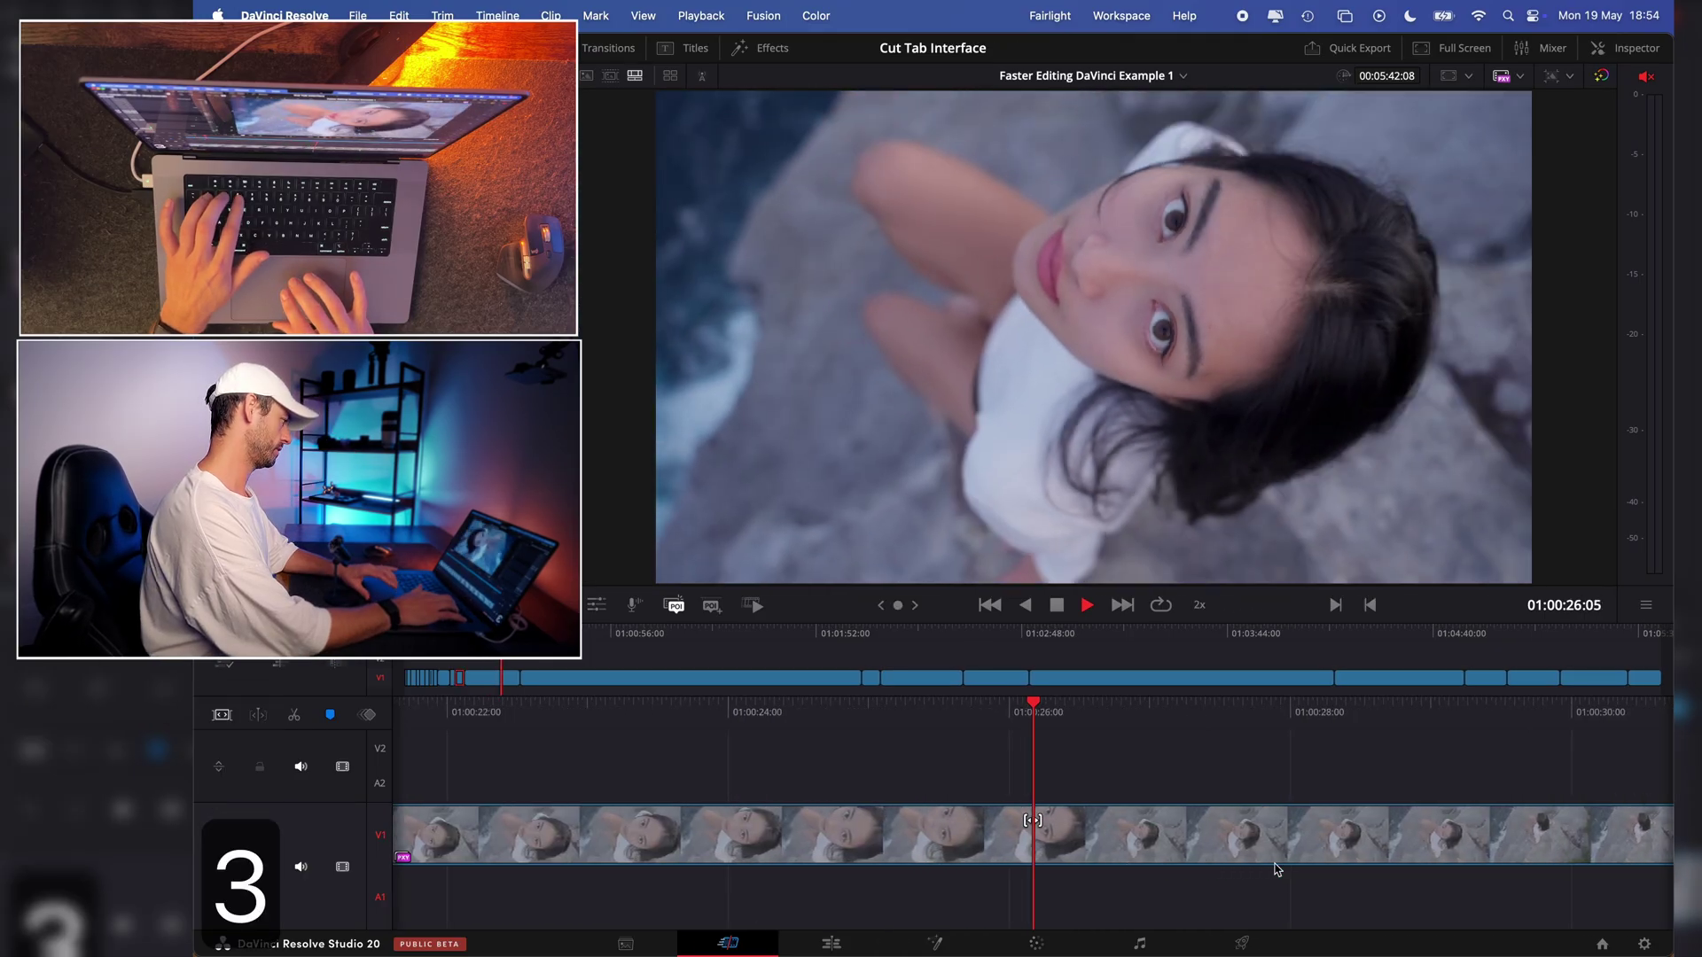
{"action": "key", "text": "k"}
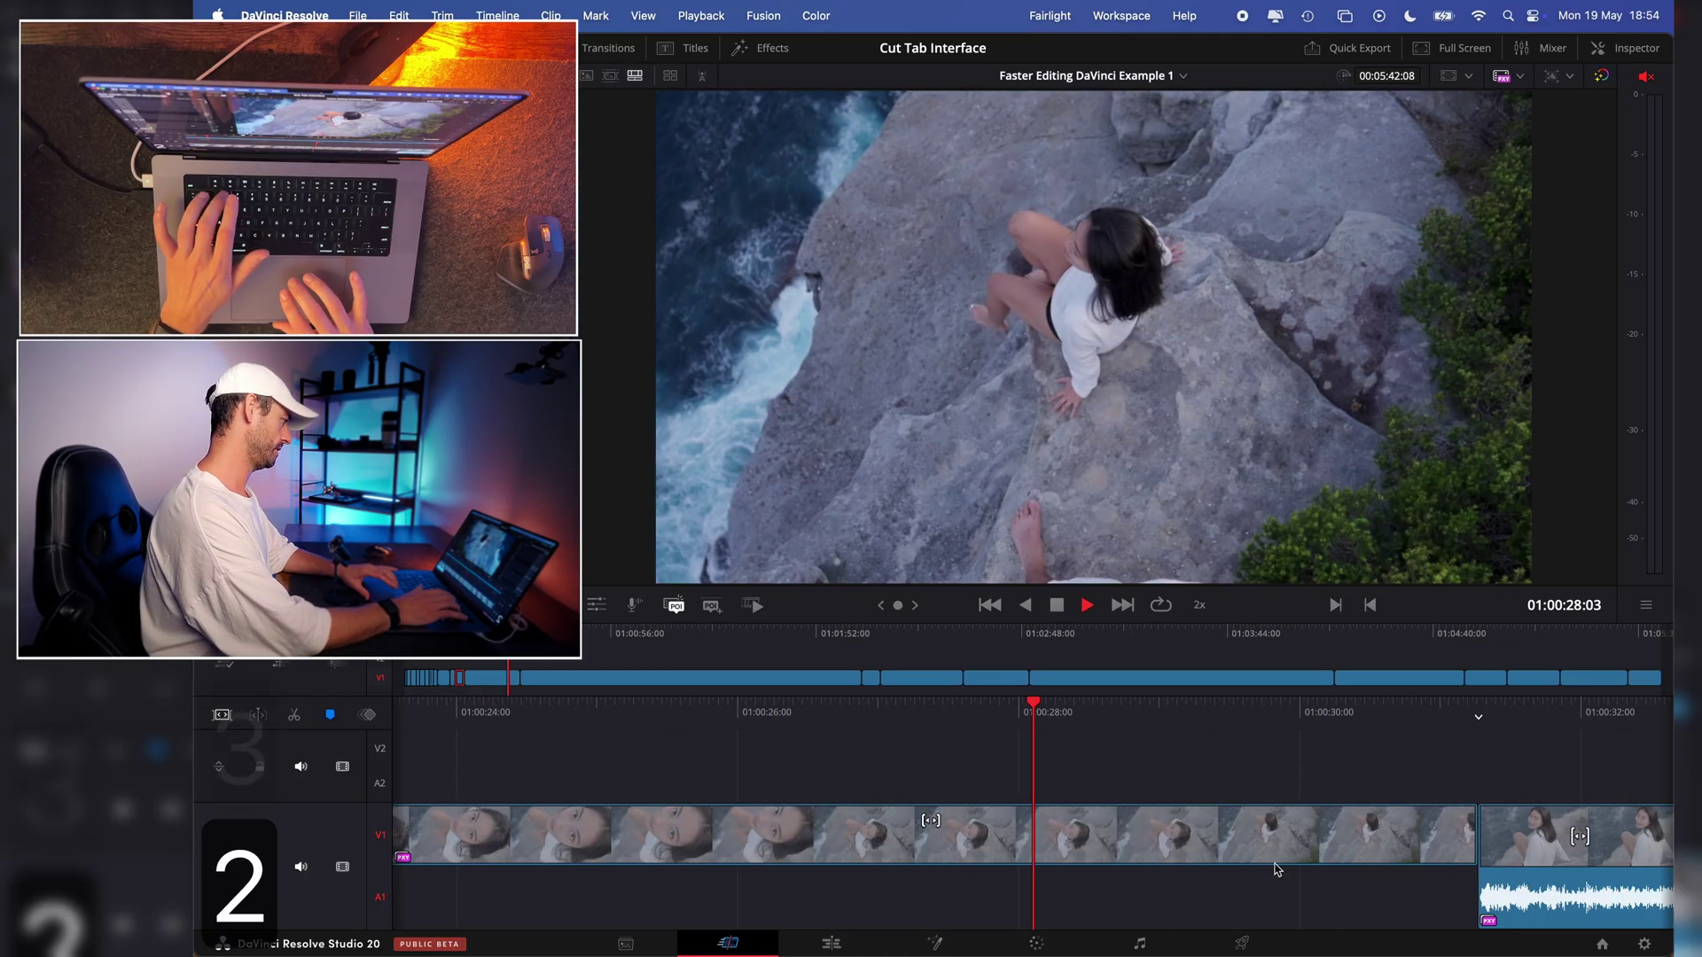
{"action": "key", "text": "j"}
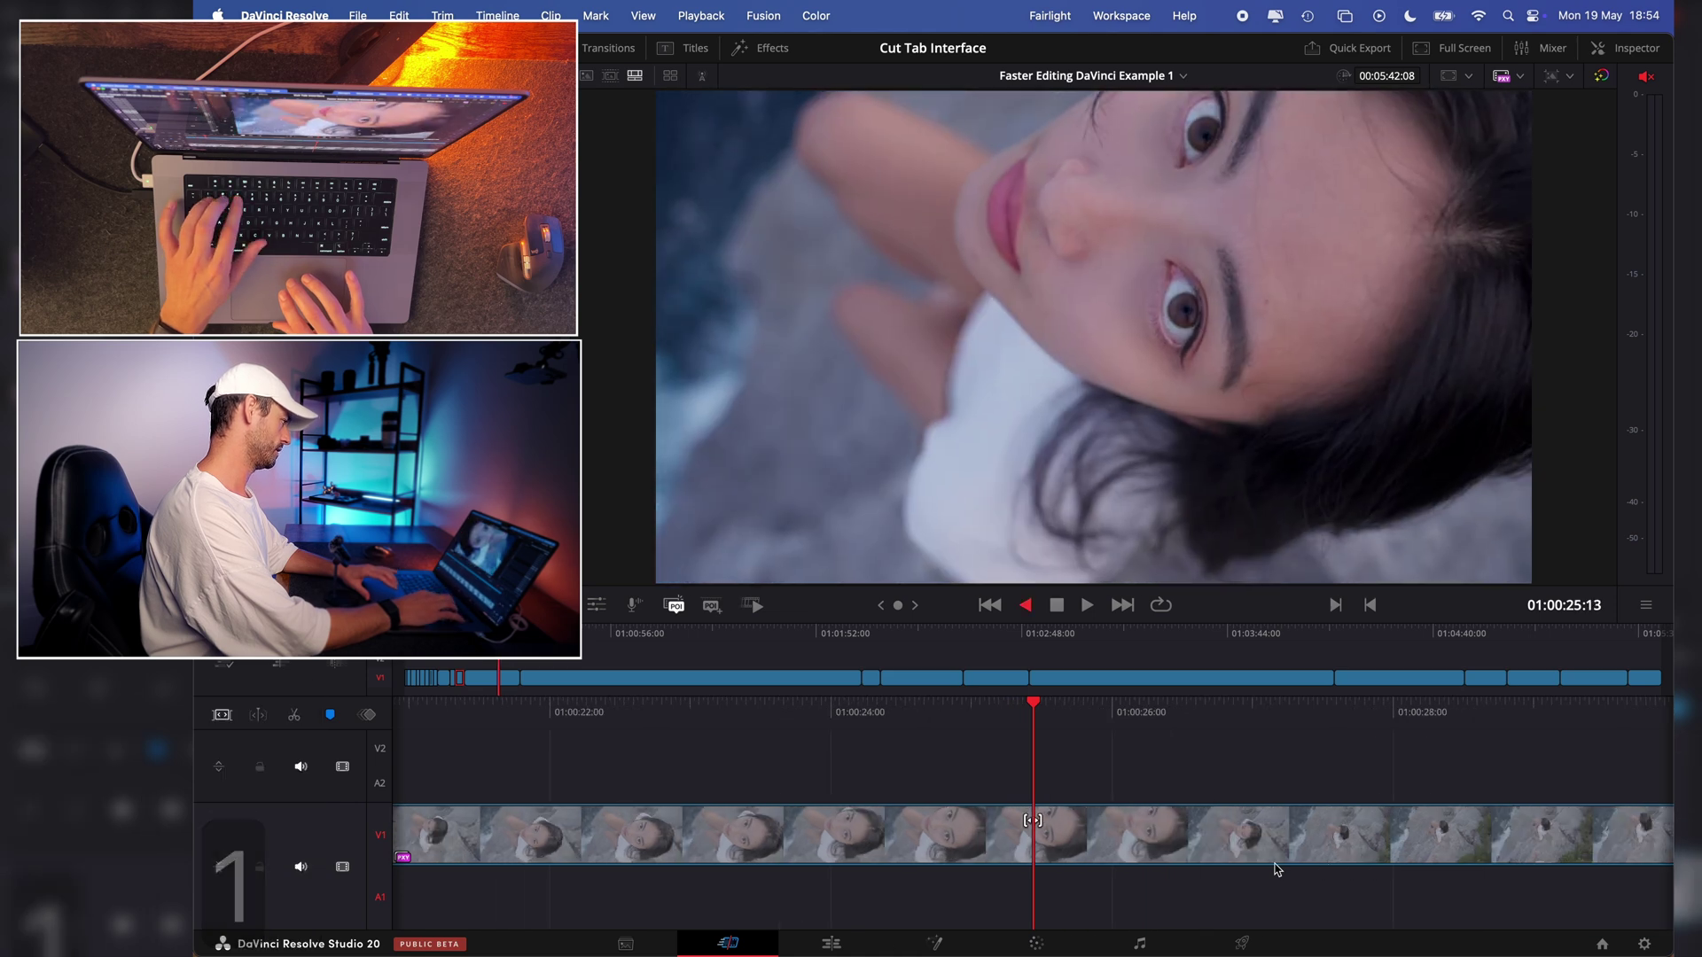
{"action": "key", "text": "k"}
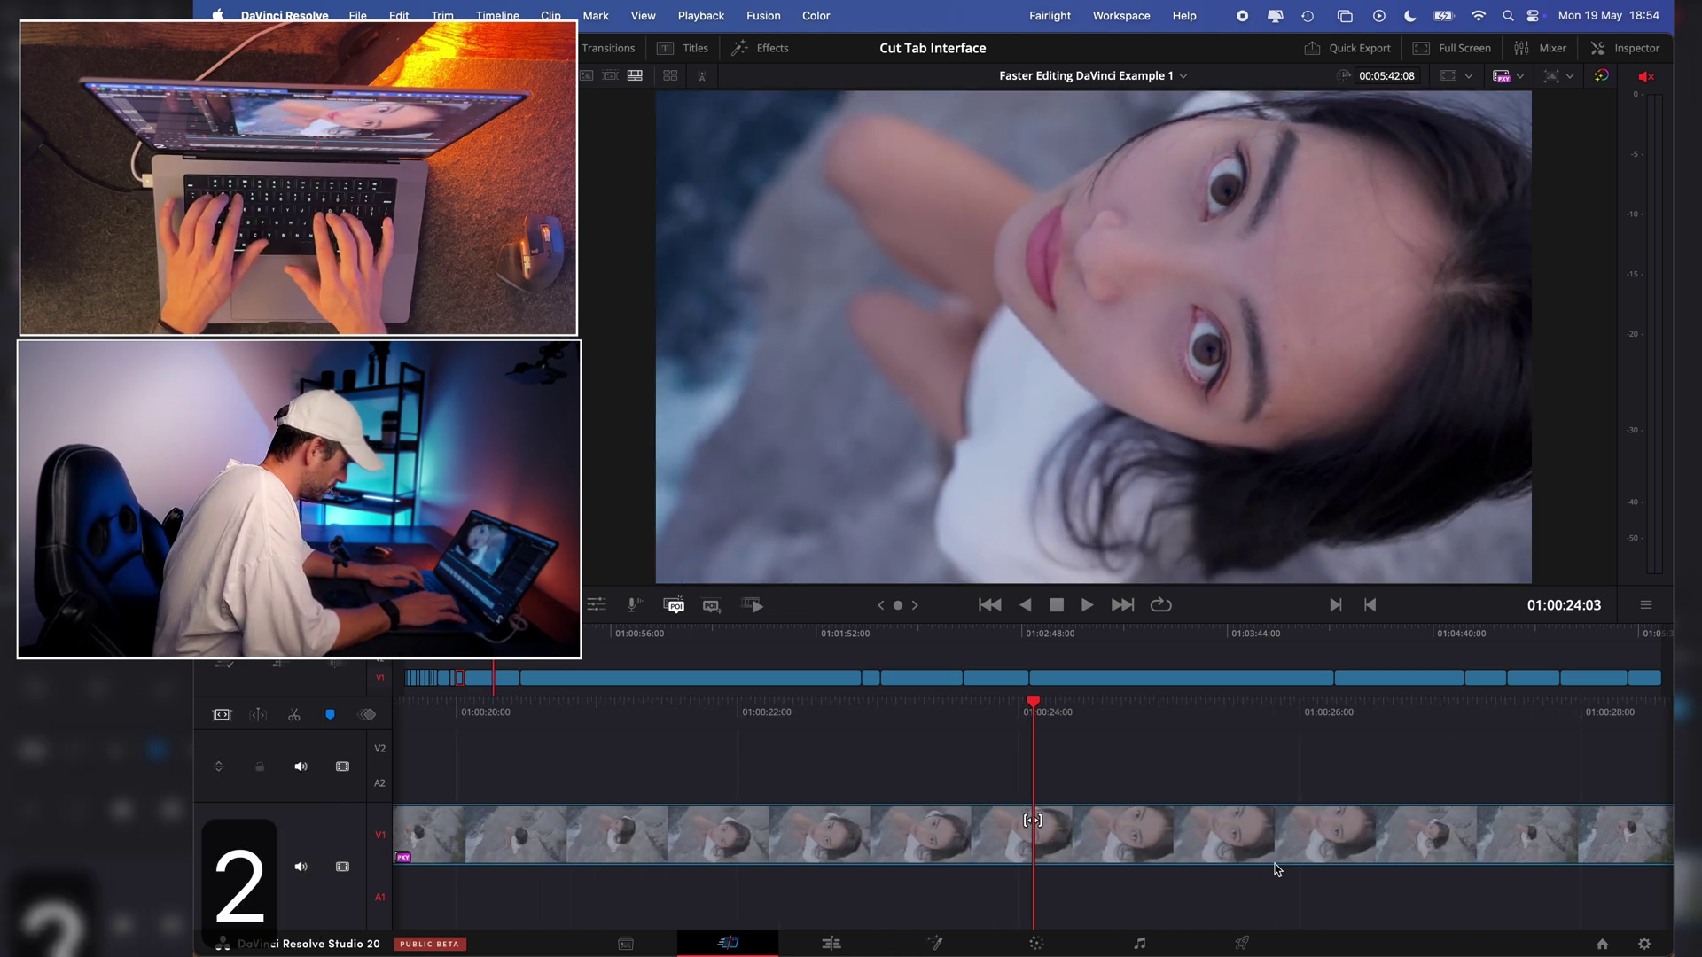
{"action": "key", "text": "ctrl+z"}
{"action": "key", "text": "l"}
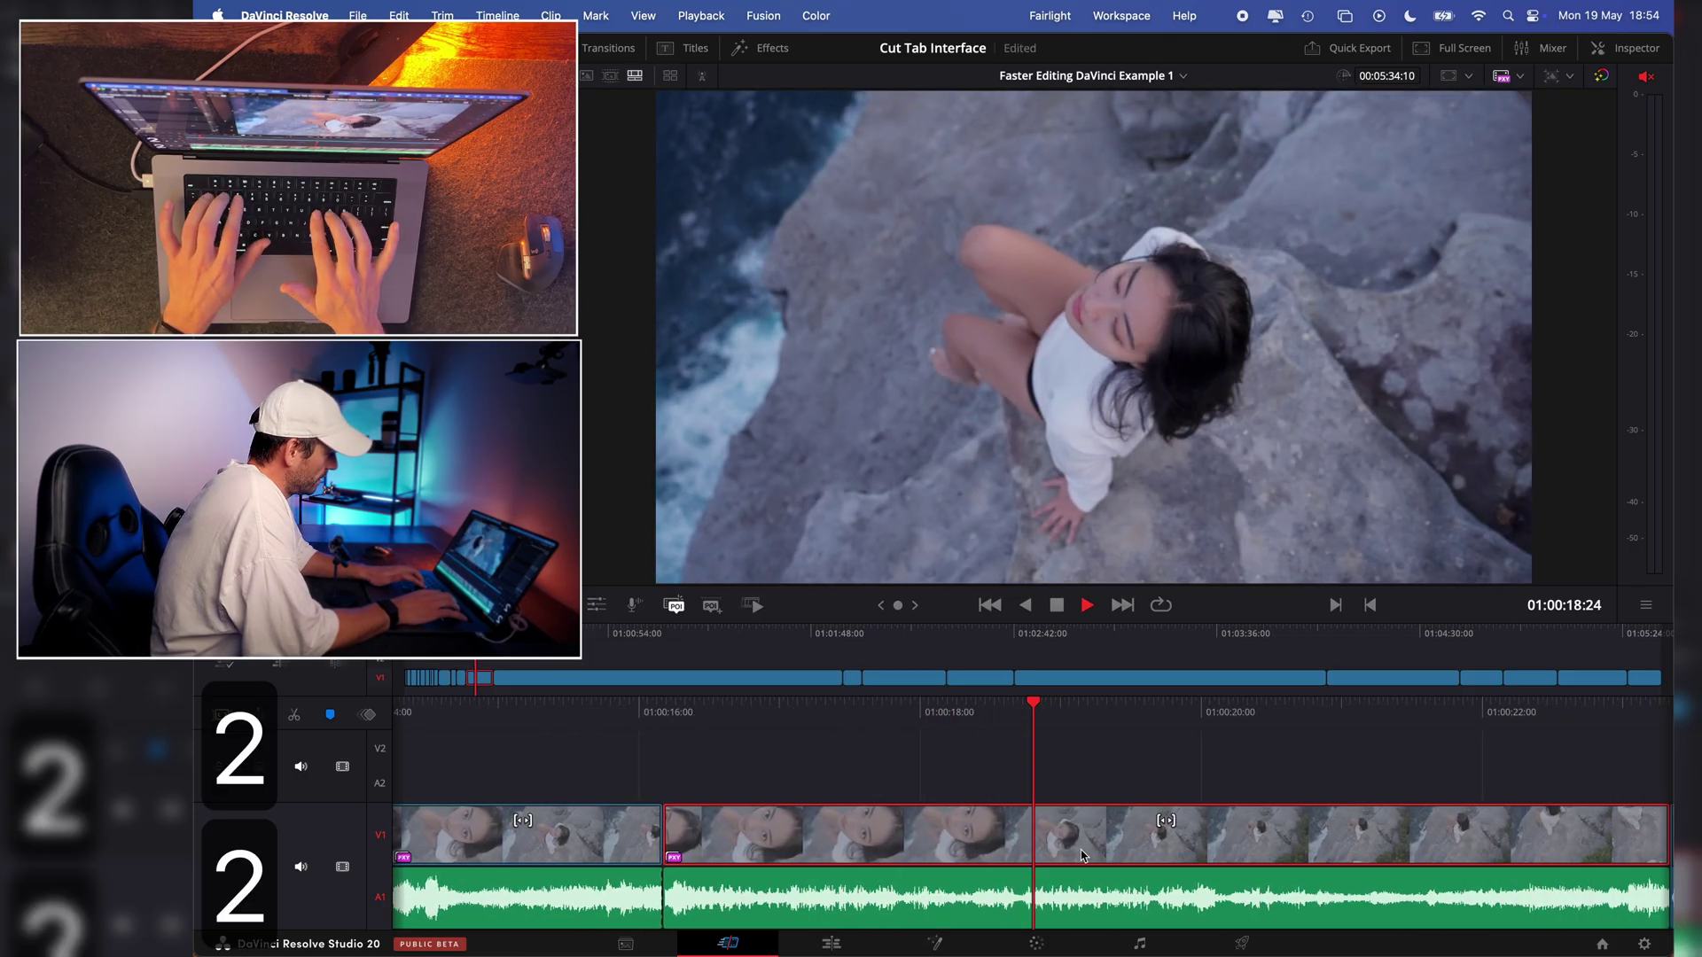
- Shuttle to the rocks clip and mark in and out points around the select
{"action": "key", "text": "k"}
{"action": "key", "text": "l"}
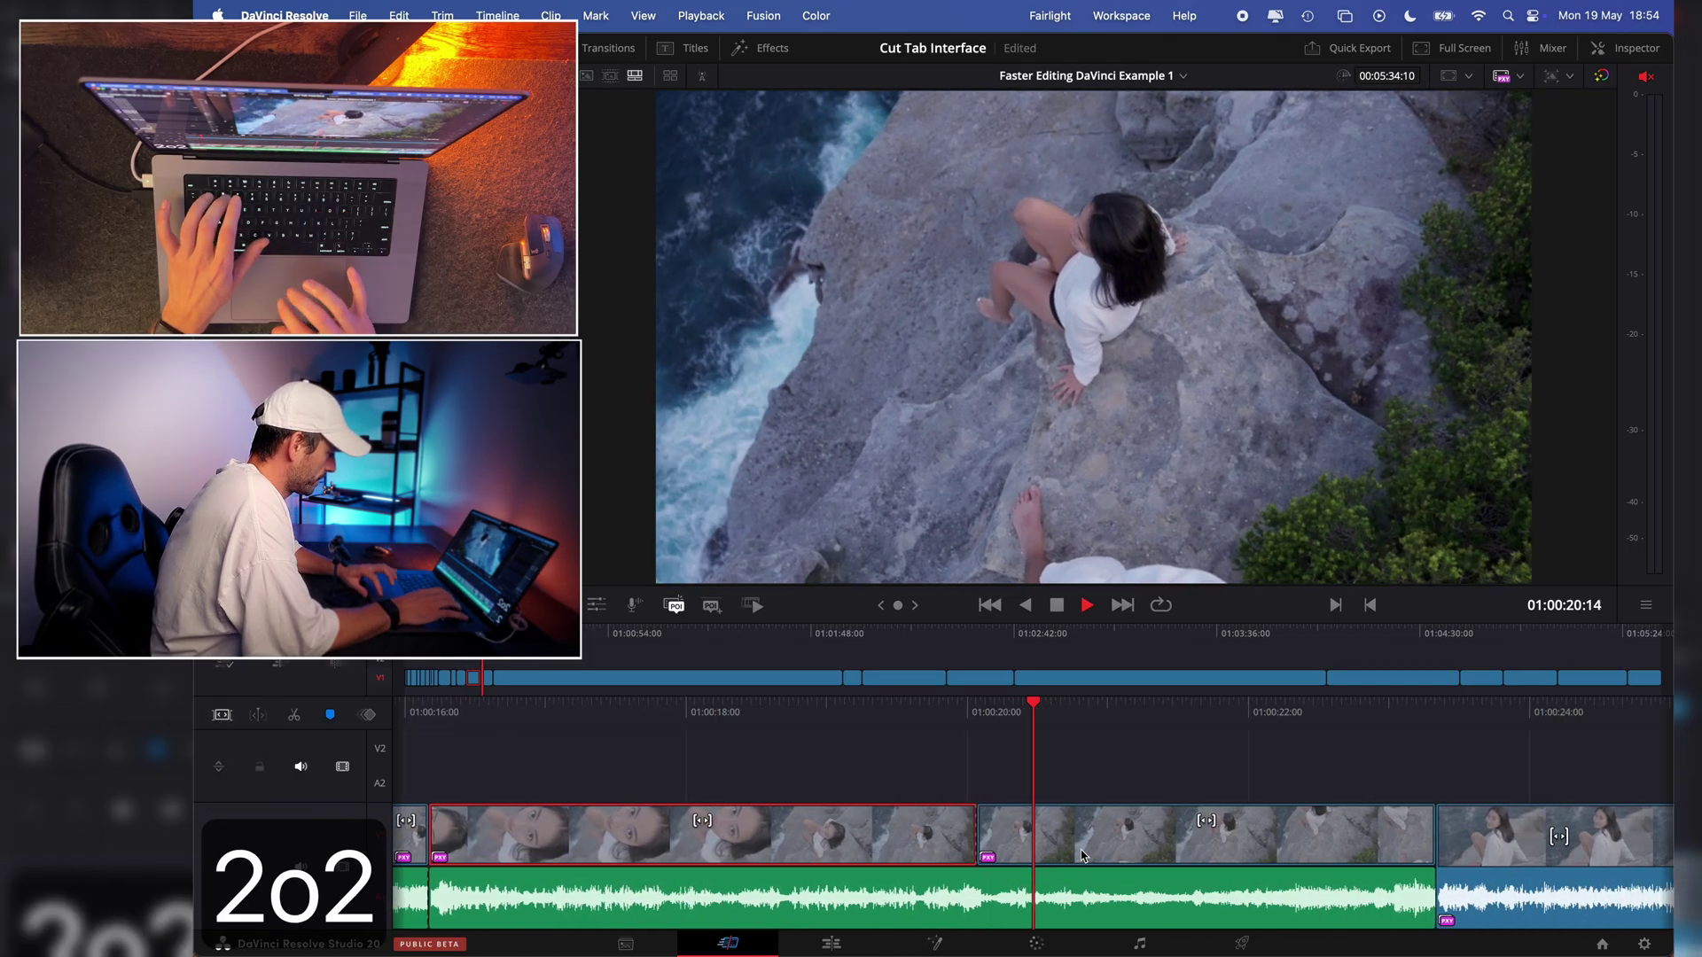
{"action": "key", "text": "k"}
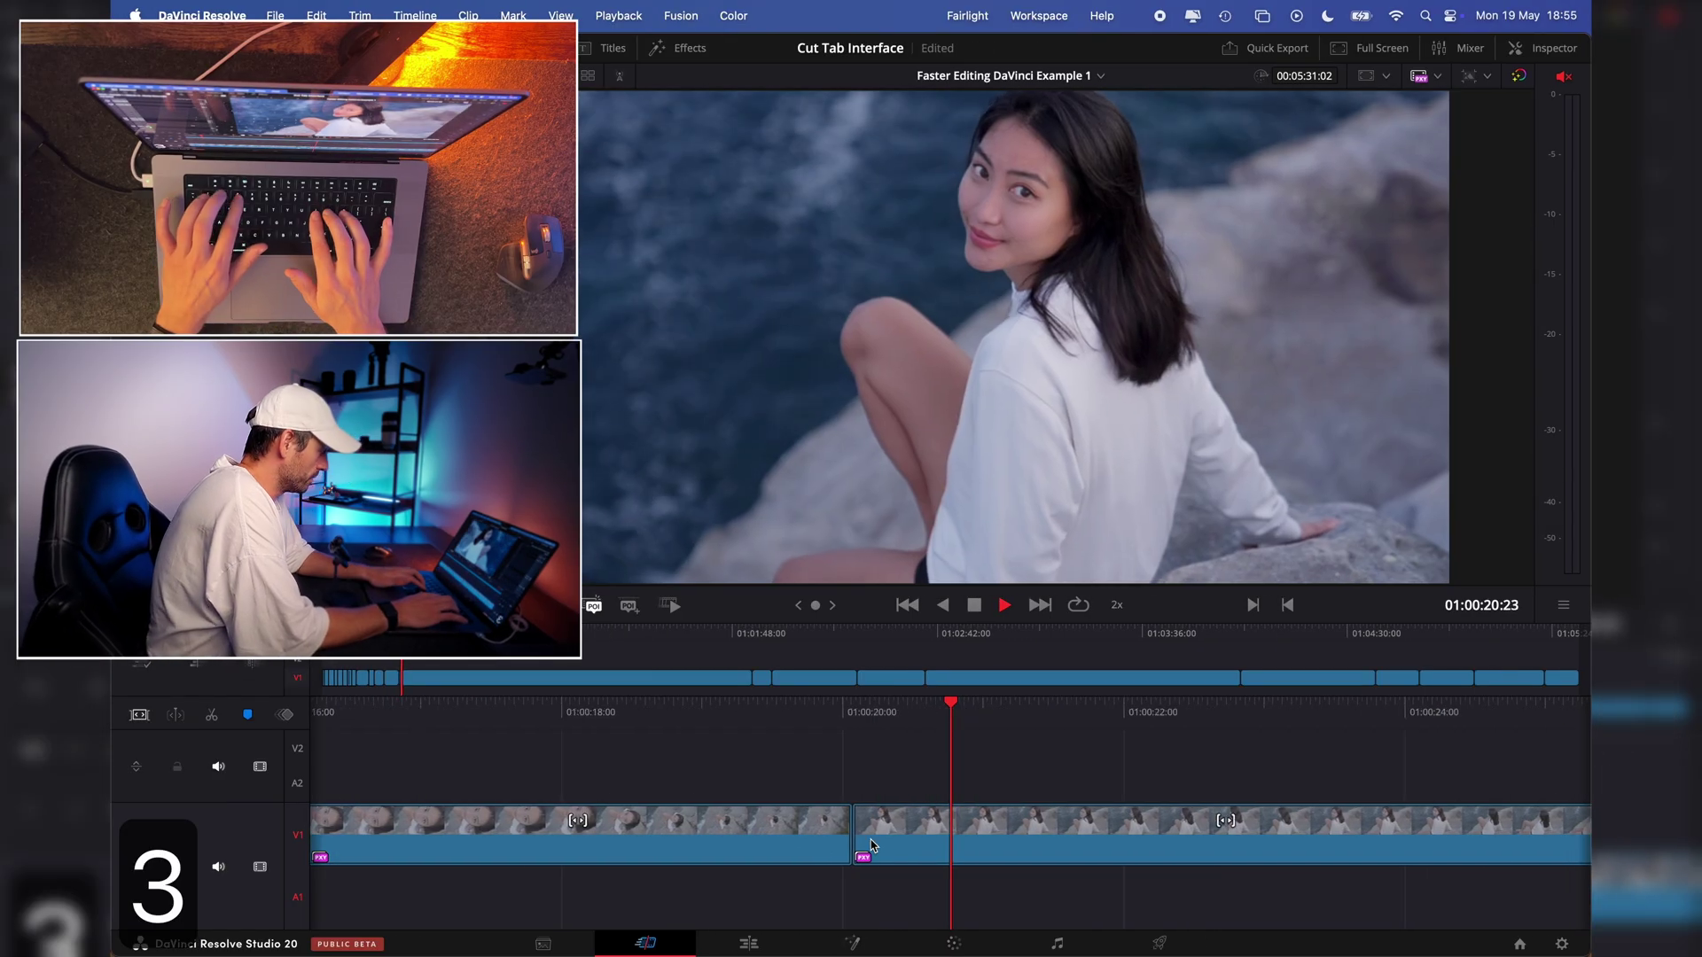
{"action": "key", "text": "shift+slash"}
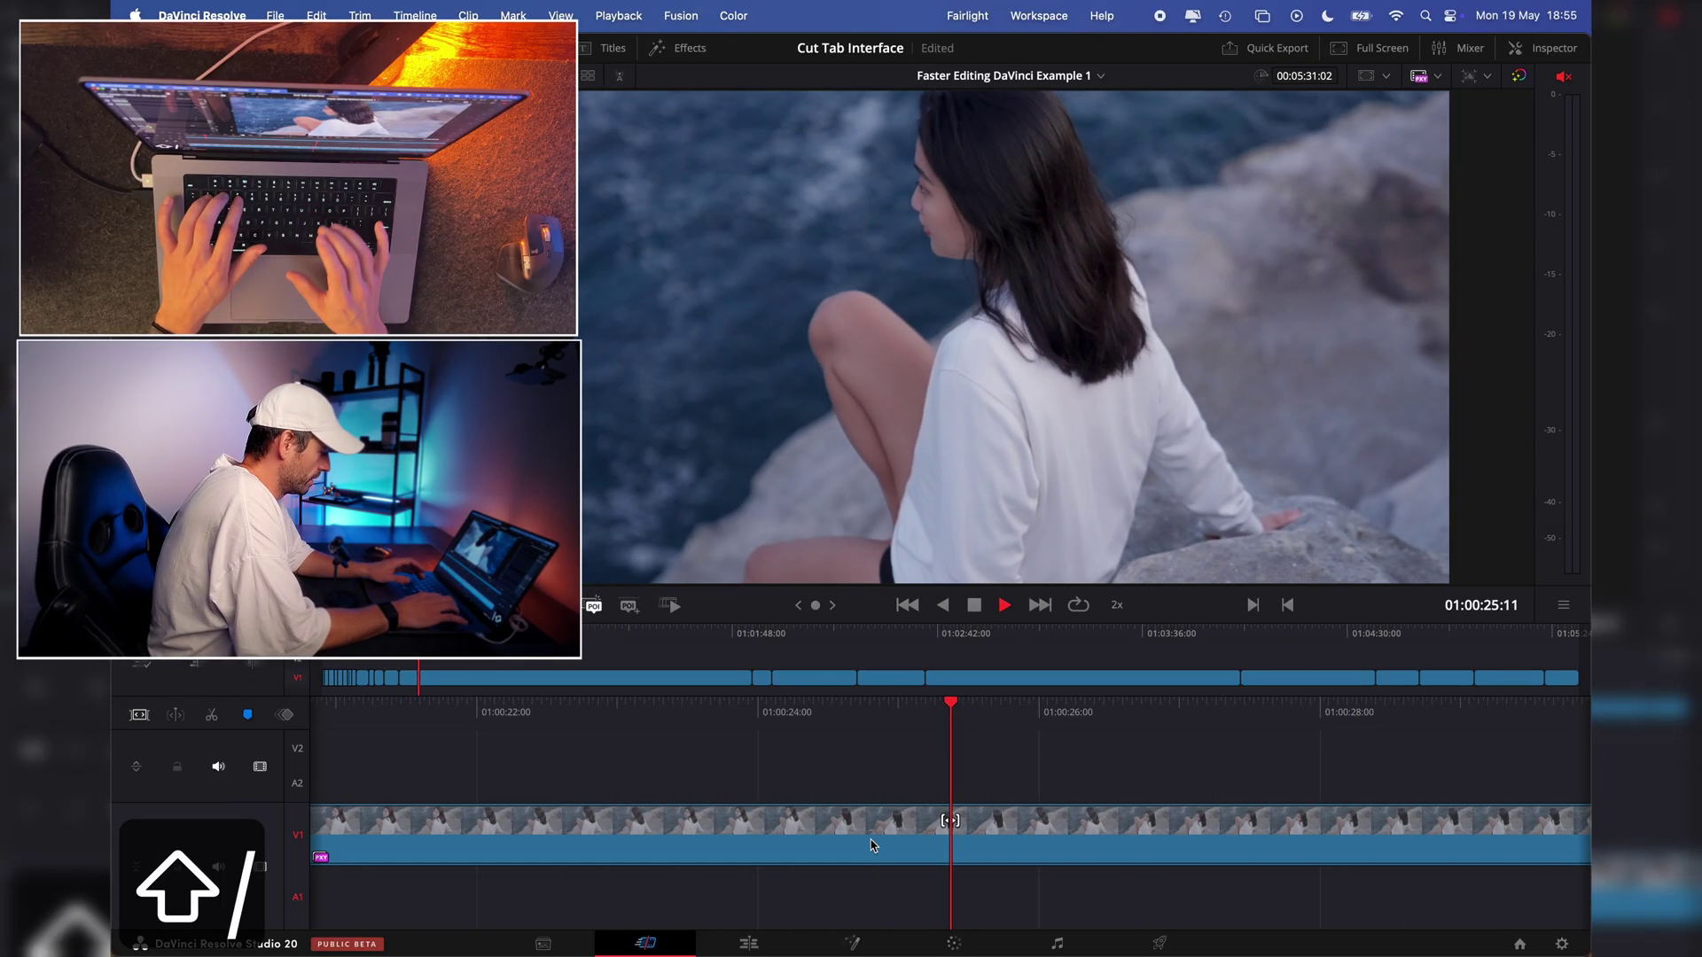
{"action": "key", "text": "3"}
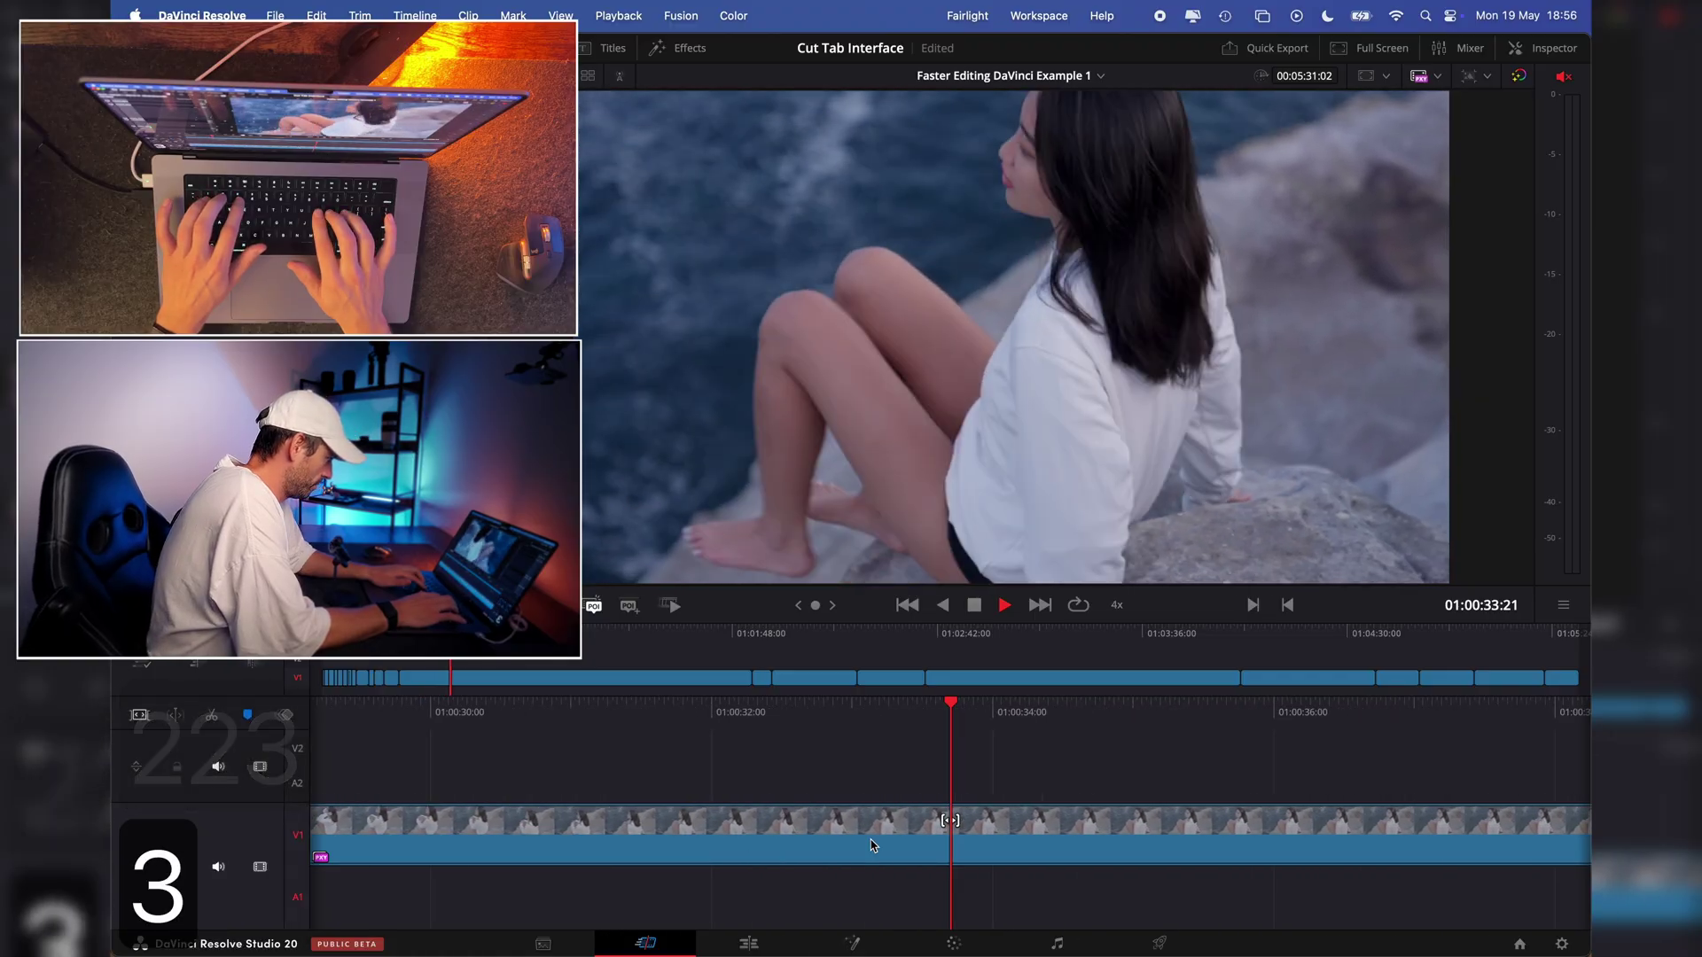
{"action": "key", "text": "2"}
{"action": "key", "text": "2"}
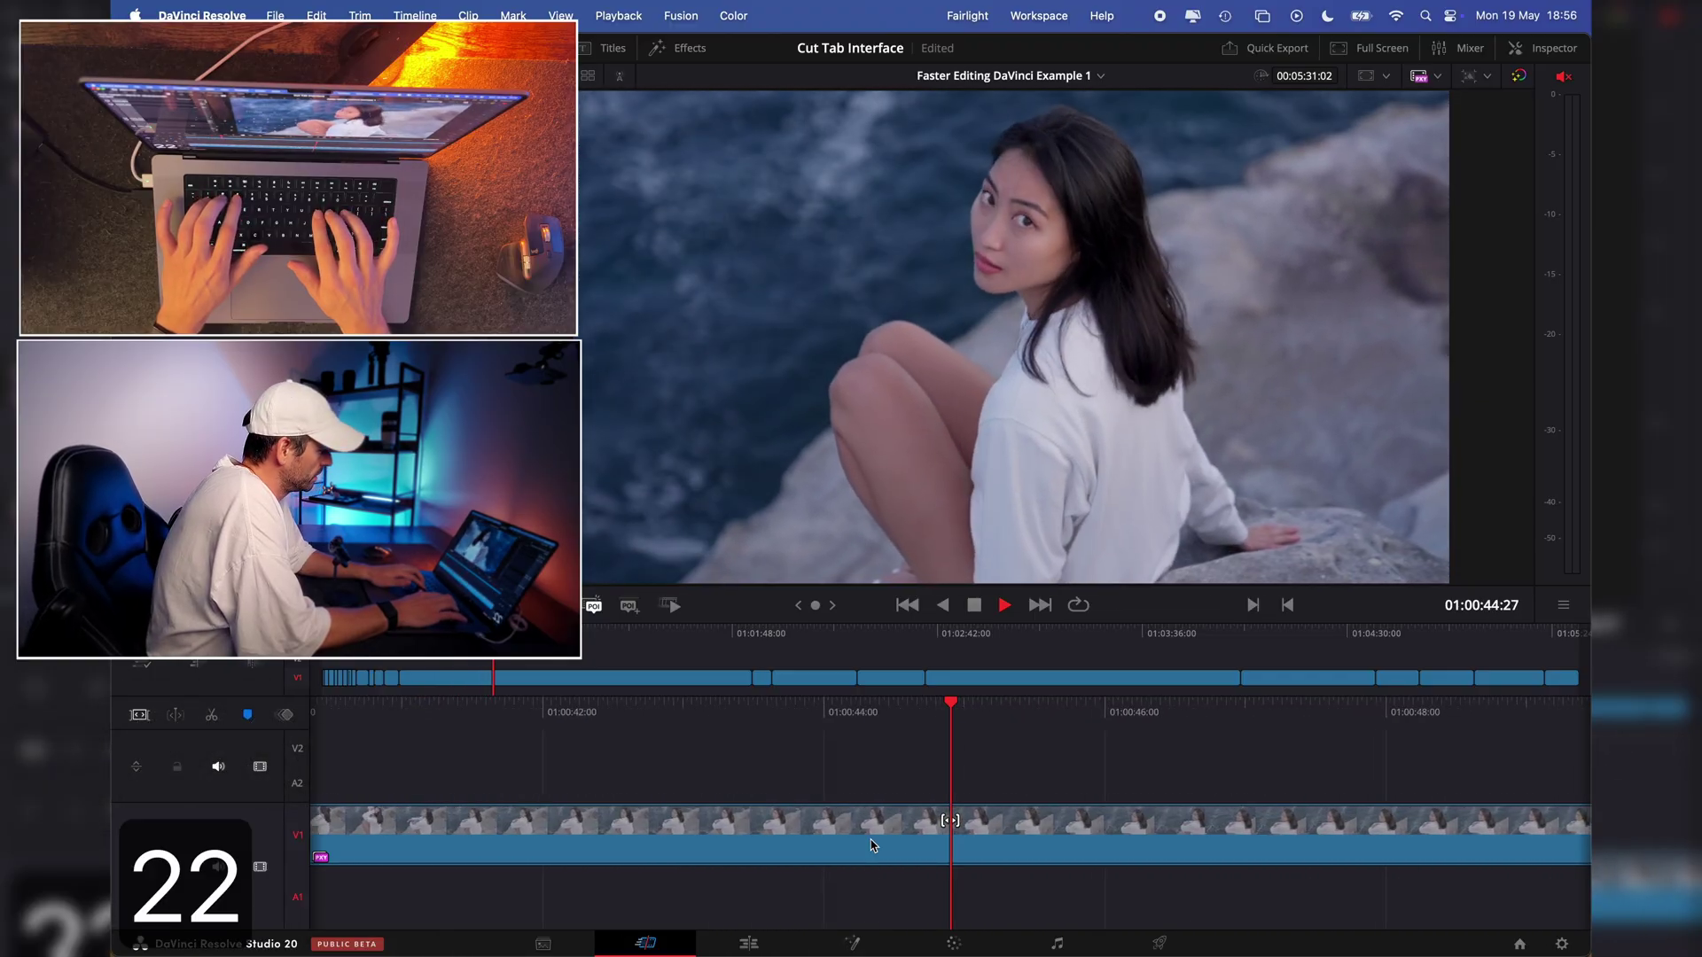
{"action": "key", "text": "1"}
{"action": "key", "text": "2"}
{"action": "key", "text": "i"}
{"action": "key", "text": "2"}
{"action": "key", "text": "o"}
- Trim the long rocks clip so it ends at the chosen frame
{"action": "key", "text": "3"}
{"action": "key", "text": "3"}
{"action": "key", "text": "3"}
{"action": "key", "text": "1"}
{"action": "key", "text": "3"}
{"action": "key", "text": "3"}
{"action": "key", "text": "3"}
{"action": "key", "text": "3"}
{"action": "key", "text": "2"}
{"action": "key", "text": "2"}
{"action": "key", "text": "3"}
{"action": "key", "text": "3"}
{"action": "key", "text": "3"}
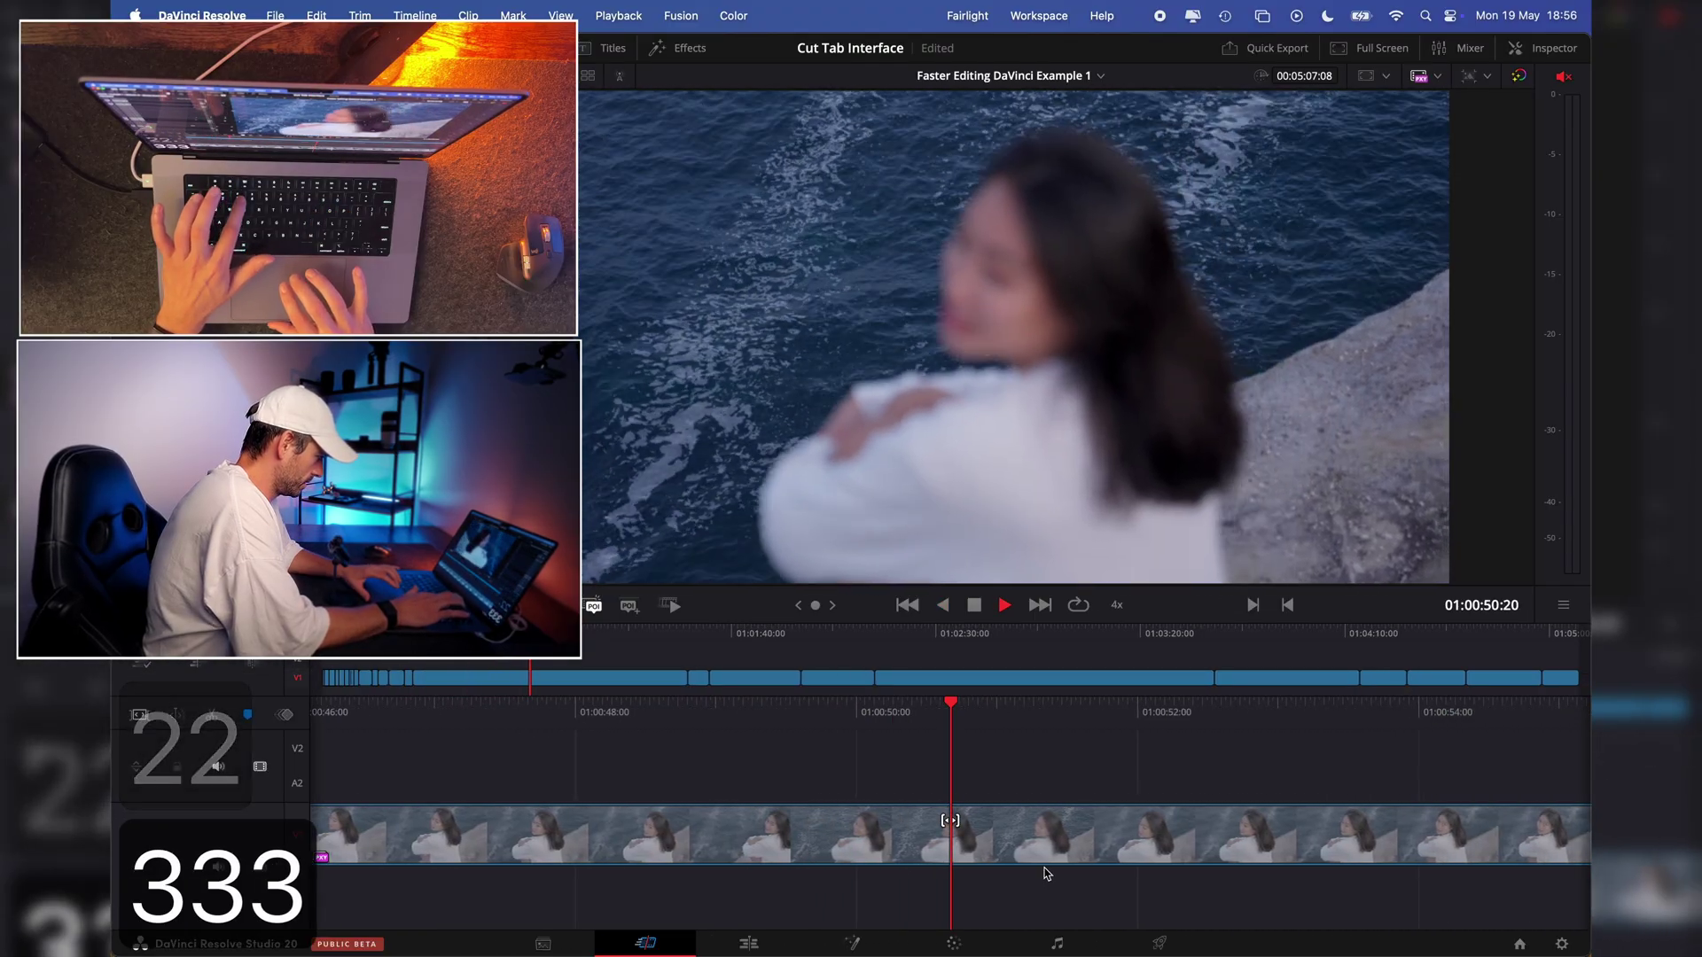
- Ripple-remove the unwanted graph-animation footage, leaving the Helios lens clip next
{"action": "key", "text": "3"}
{"action": "key", "text": "3"}
{"action": "key", "text": "space"}
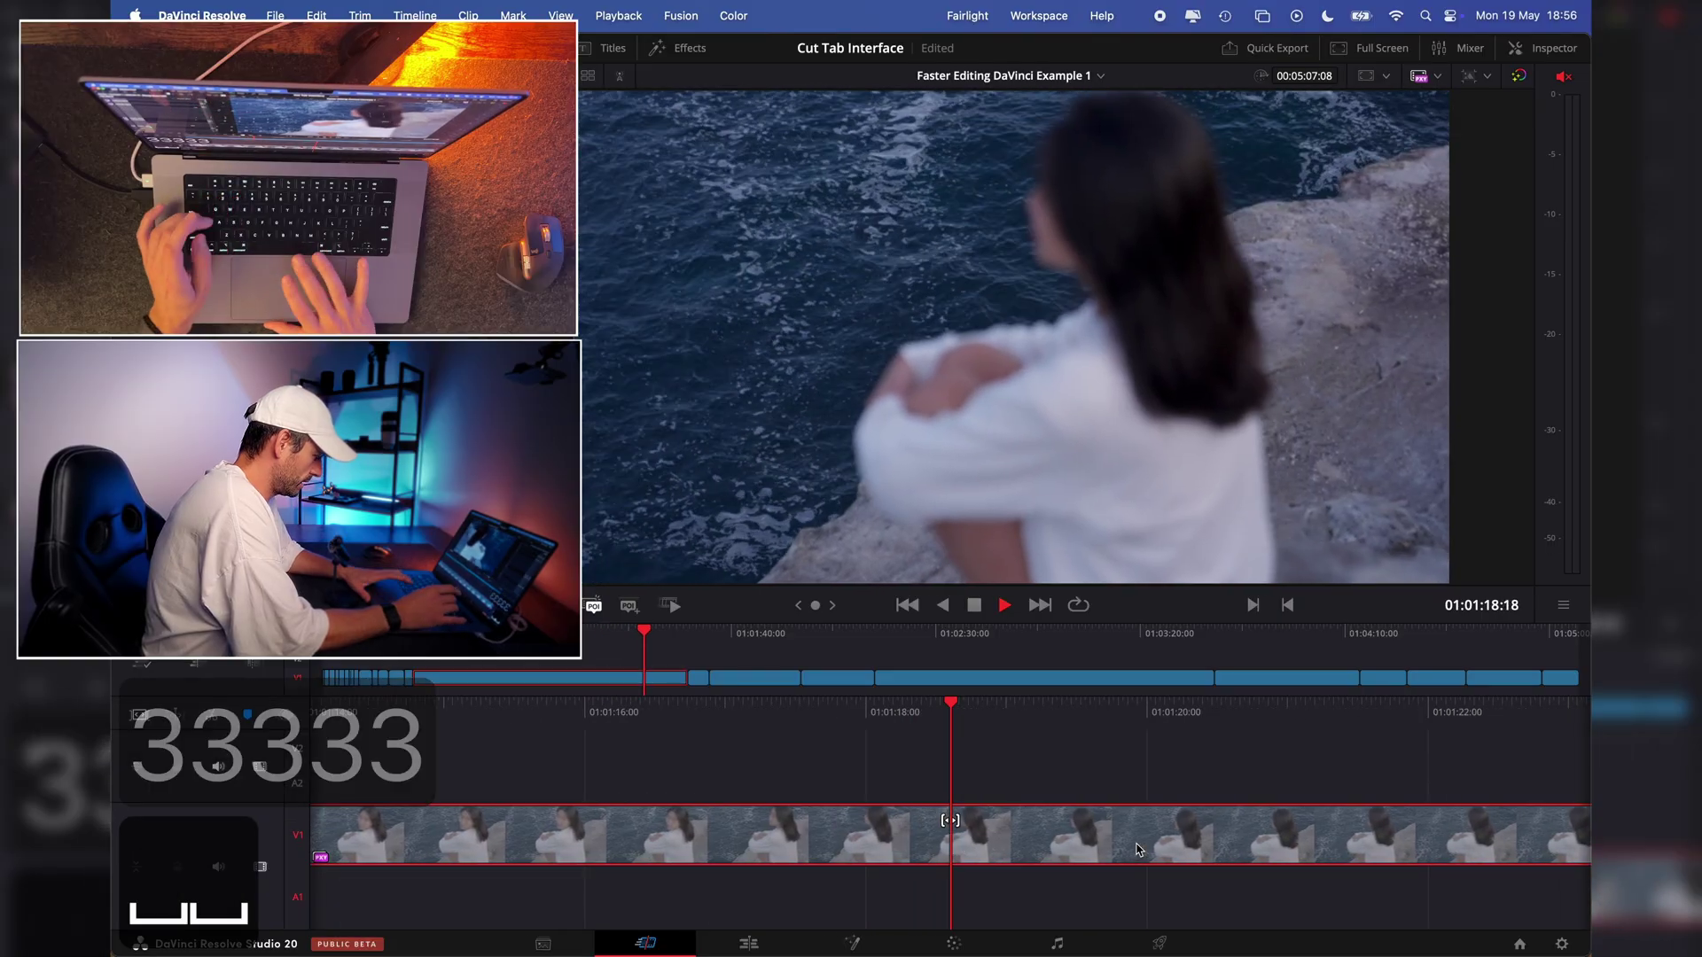
{"action": "key", "text": "space"}
{"action": "key", "text": "s"}
{"action": "key", "text": "1"}
{"action": "key", "text": "2"}
{"action": "key", "text": "3"}
{"action": "key", "text": "2"}
{"action": "key", "text": "1"}
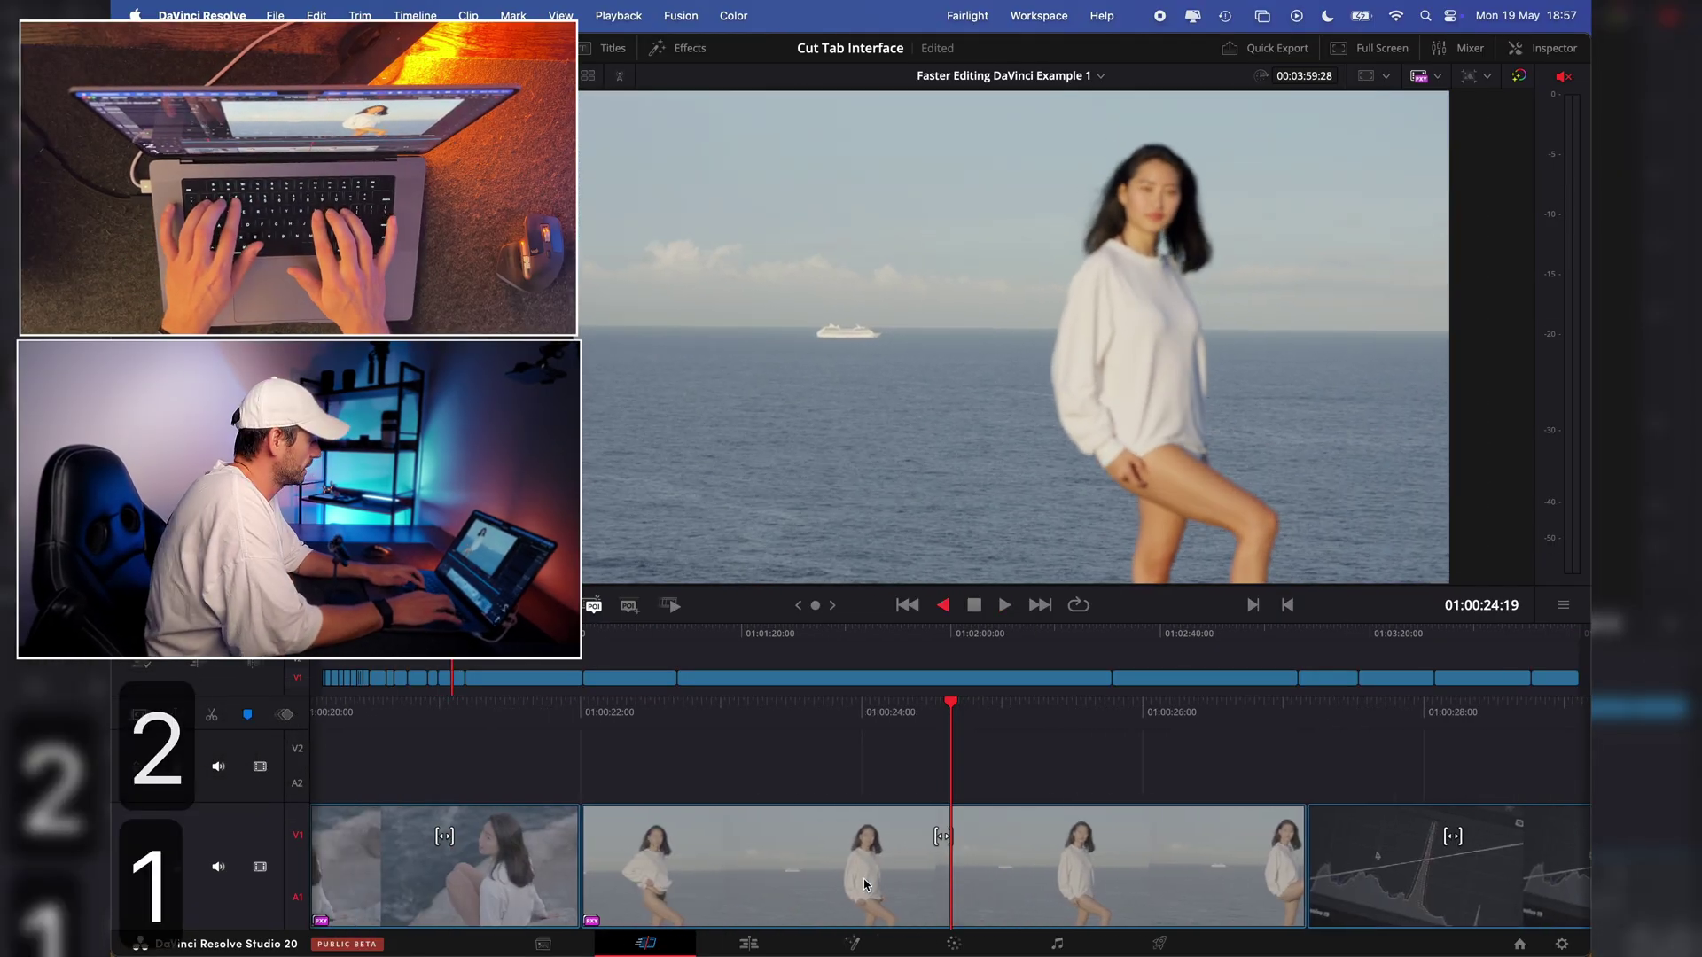
{"action": "key", "text": "2"}
{"action": "key", "text": "1"}
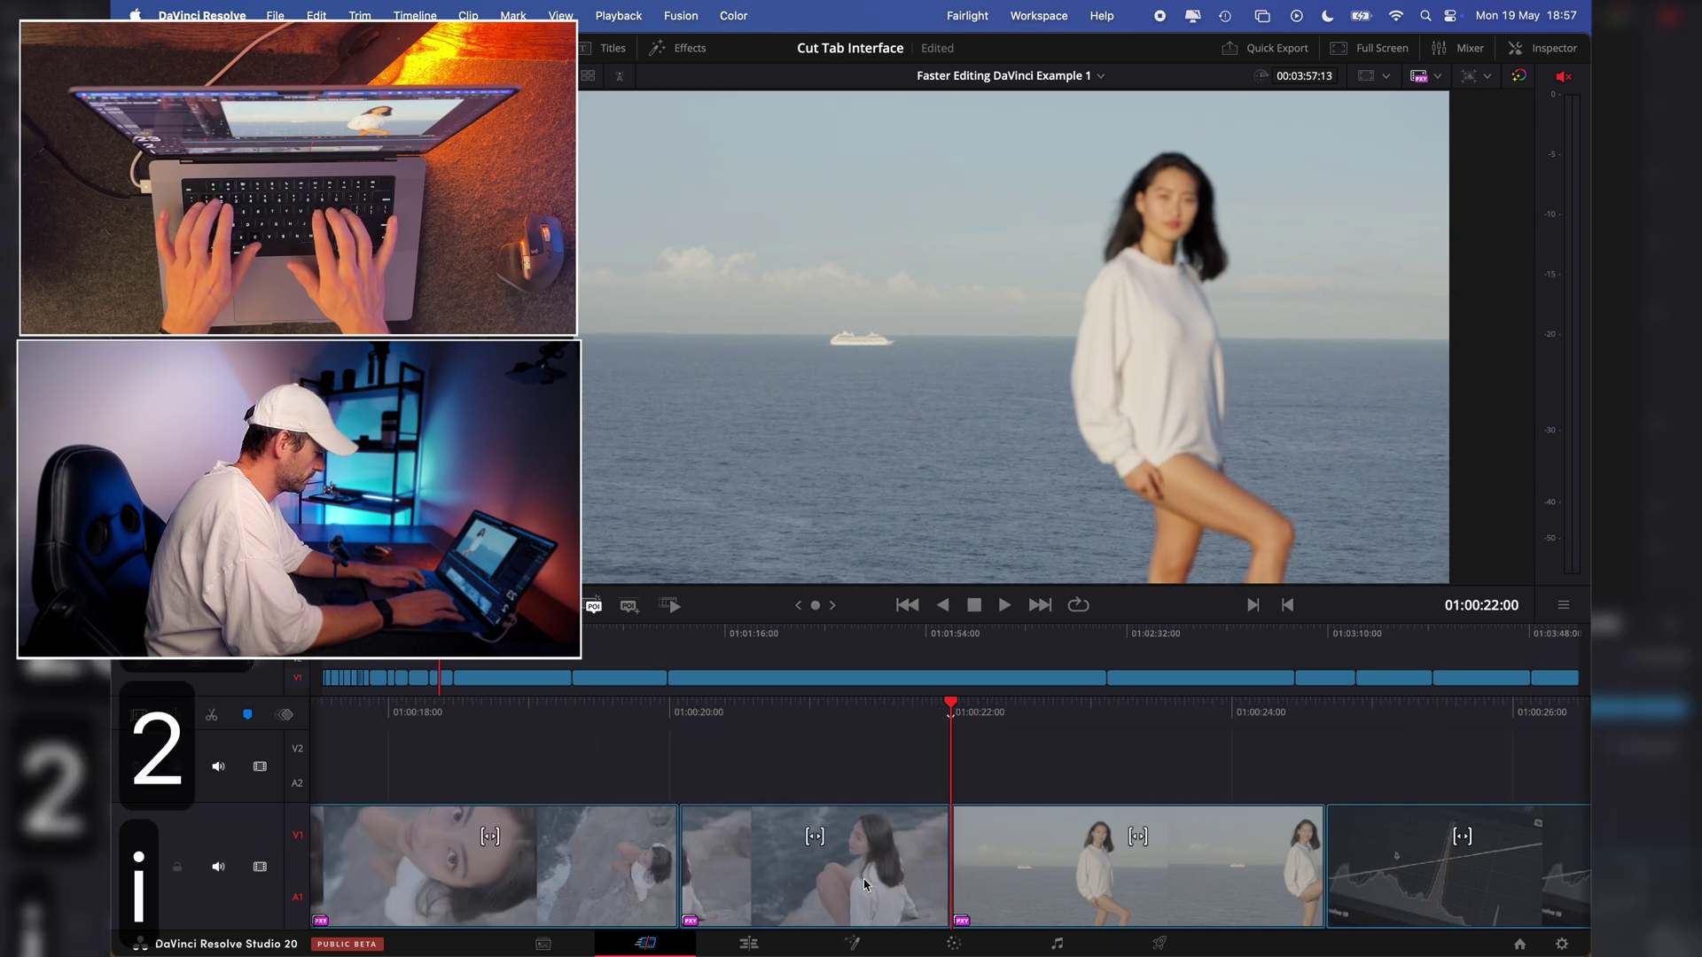
{"action": "key", "text": "2"}
{"action": "key", "text": "2"}
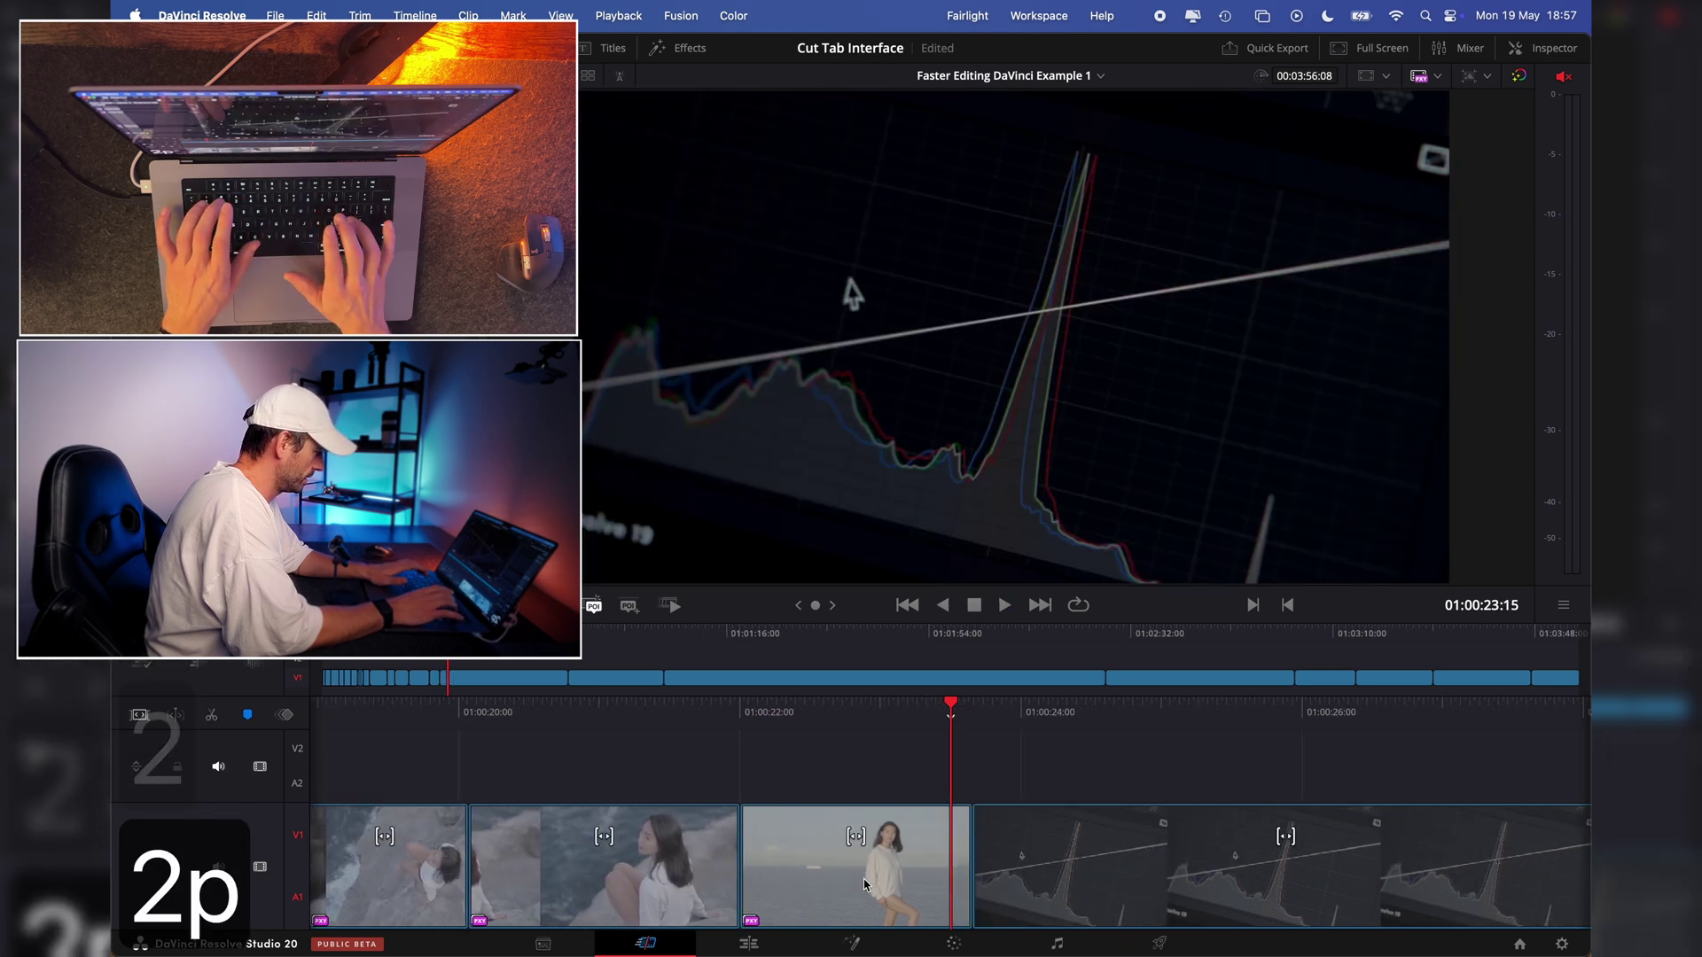
{"action": "key", "text": "2"}
{"action": "key", "text": "3"}
{"action": "key", "text": "2"}
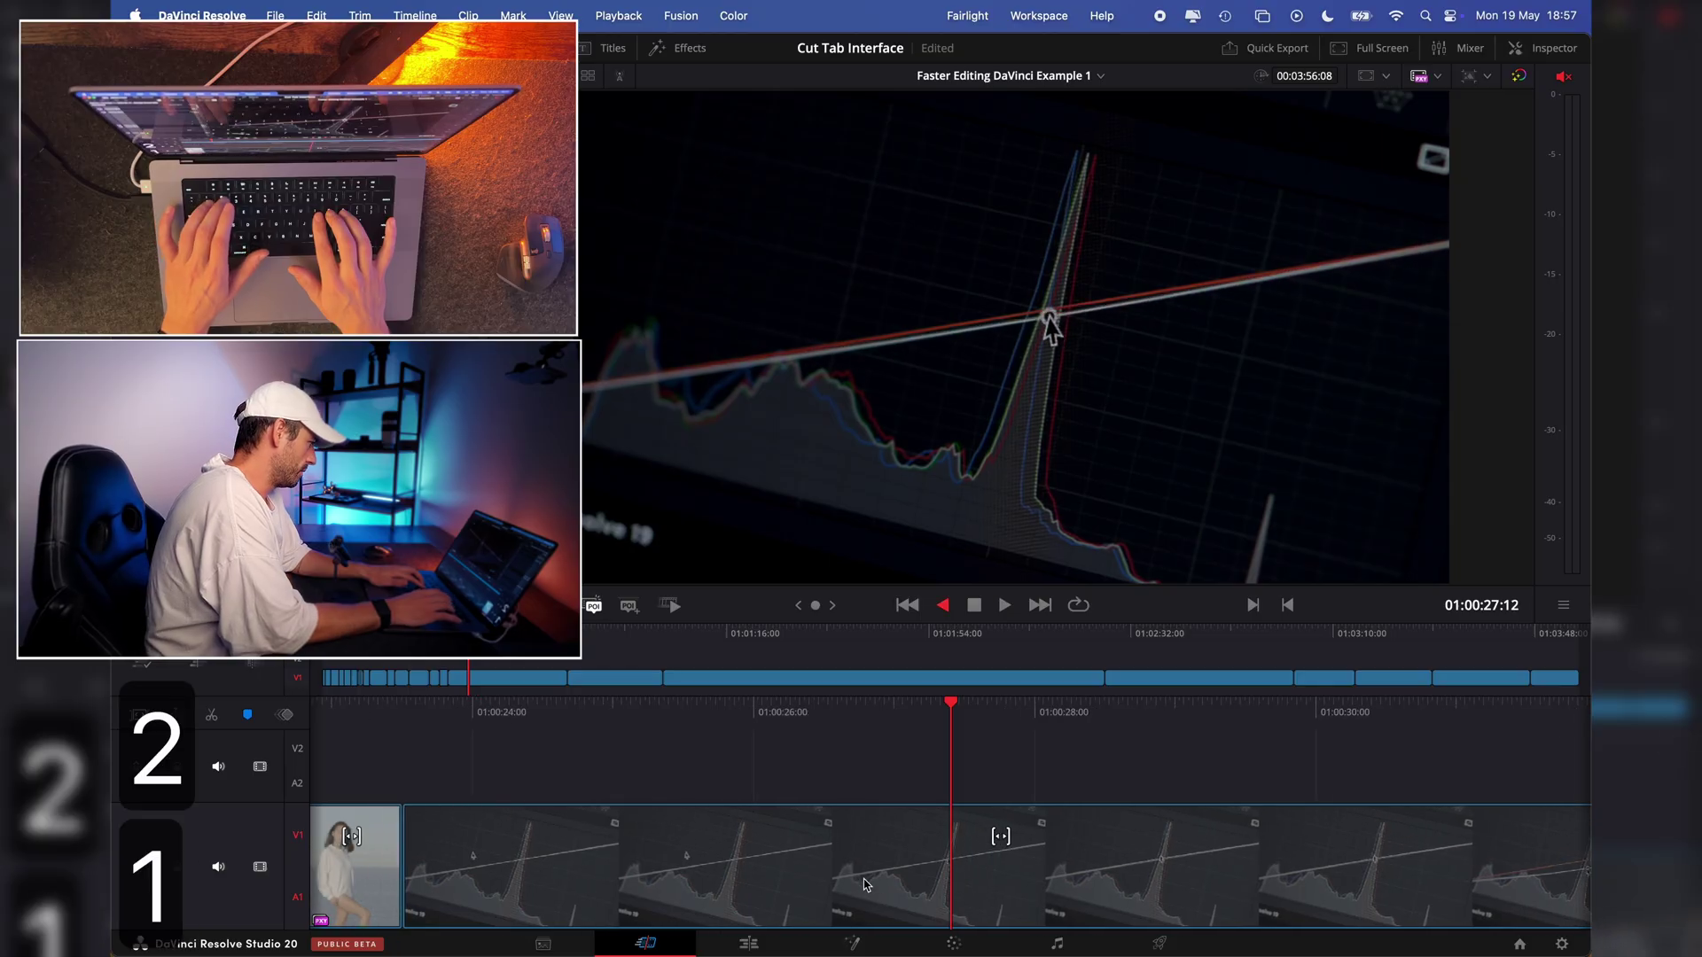
{"action": "key", "text": "2"}
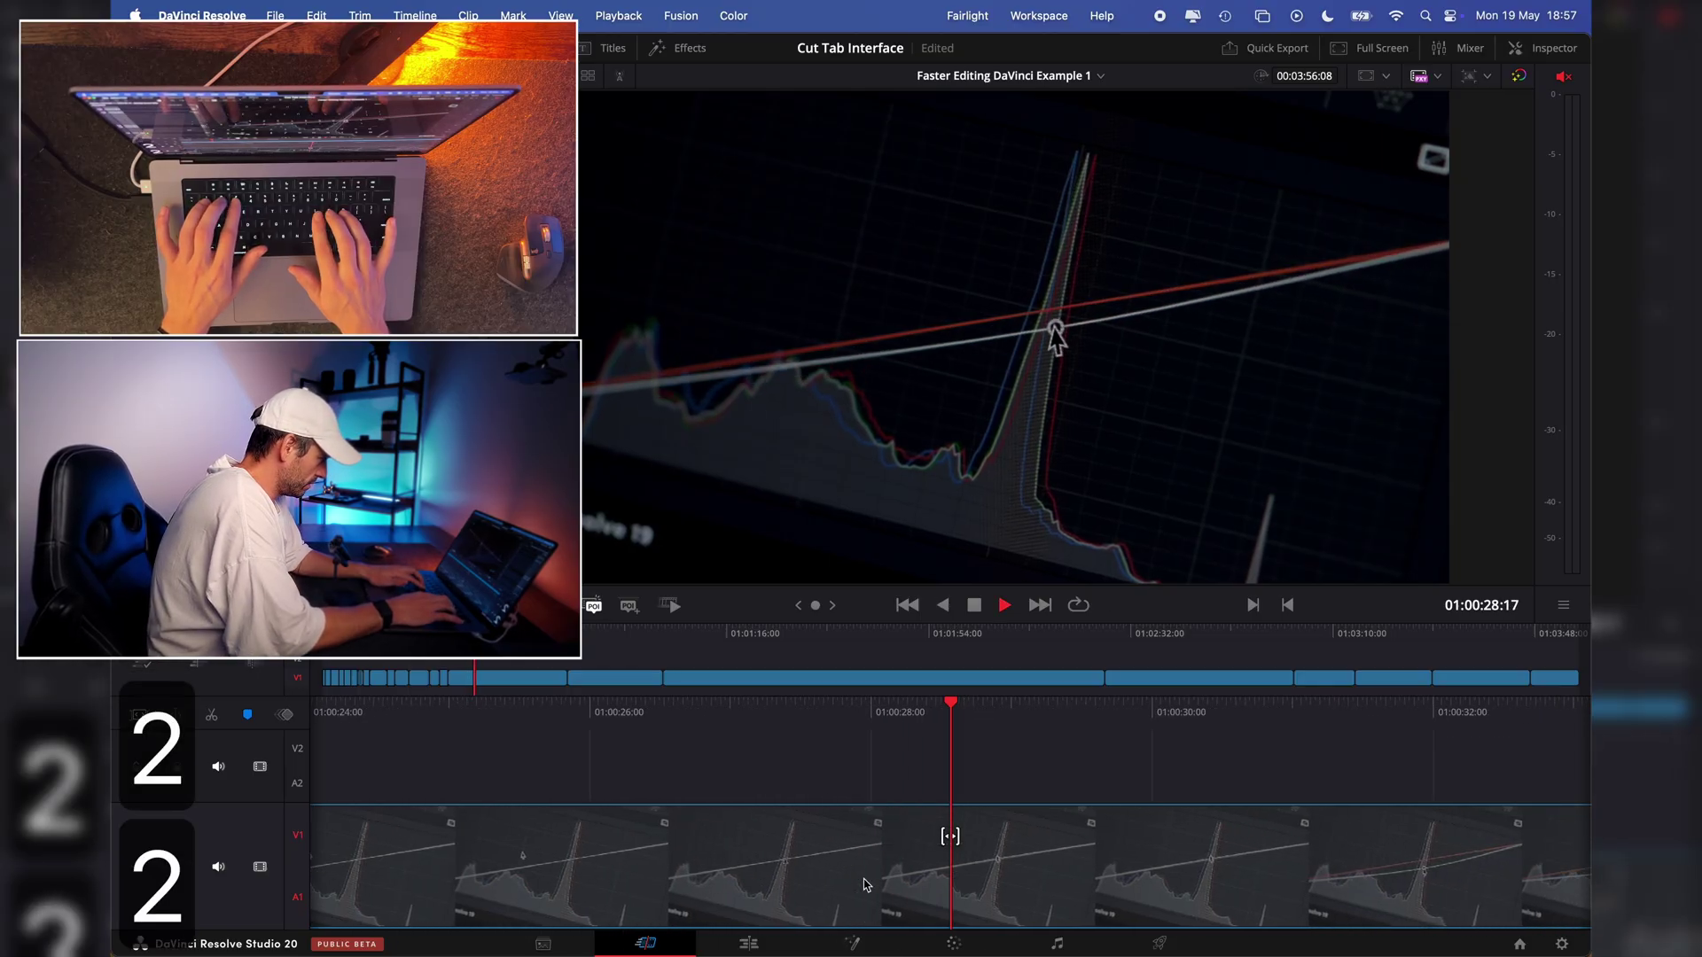
{"action": "key", "text": "p"}
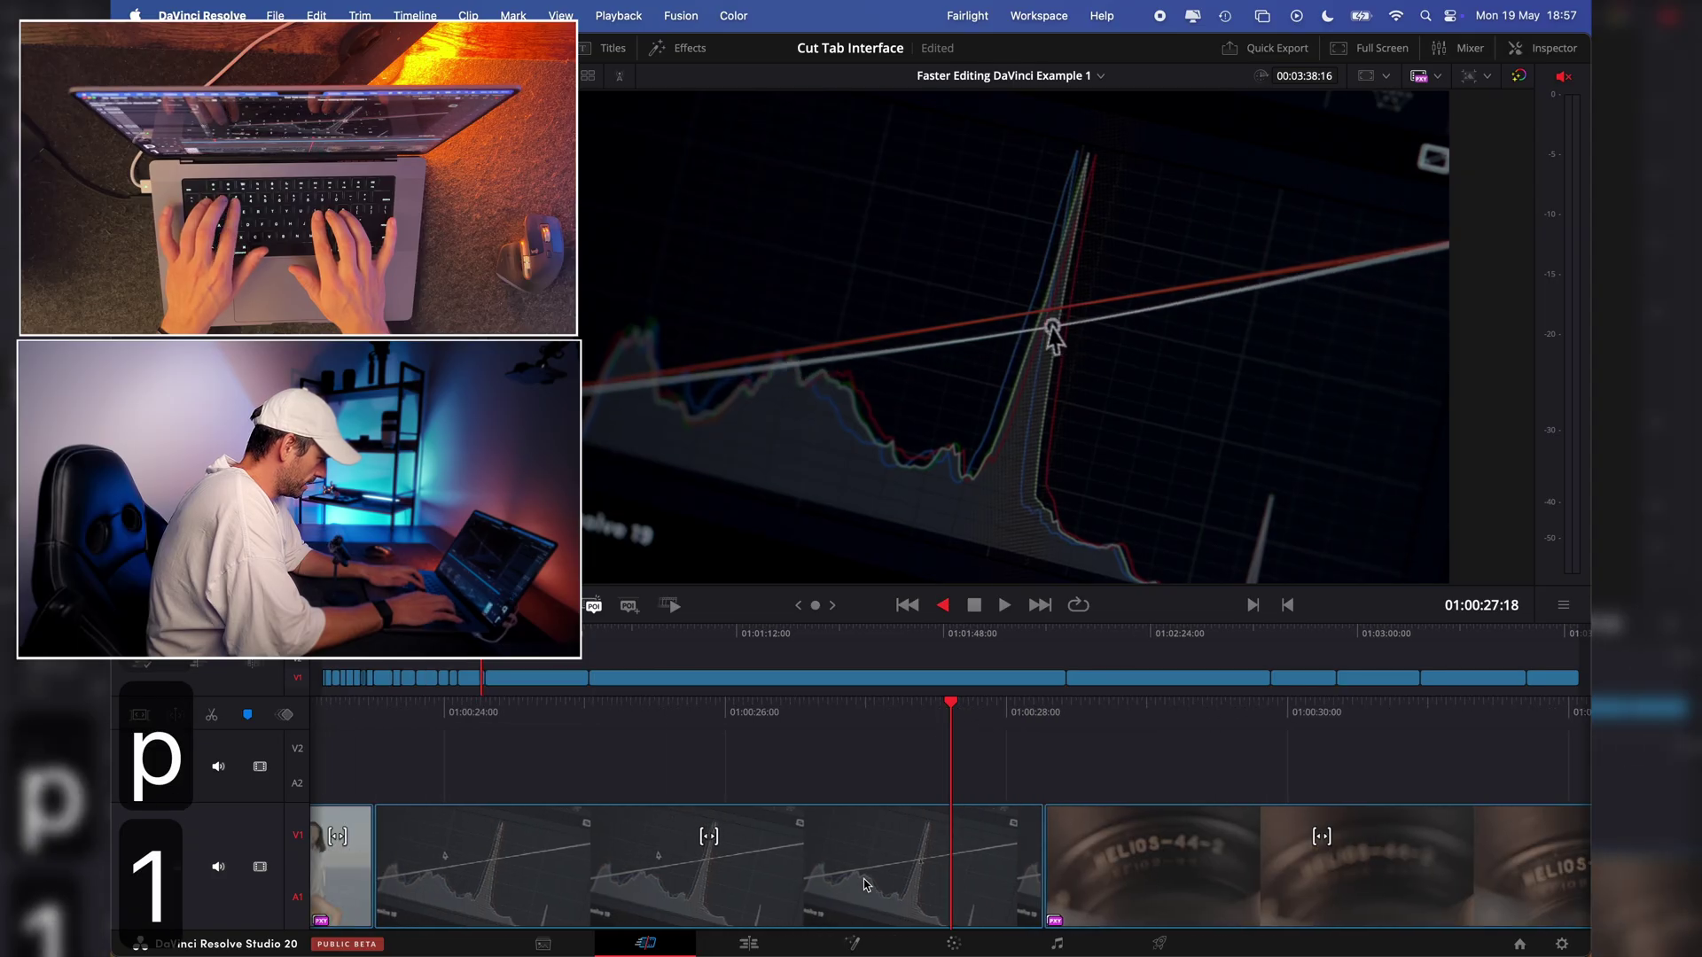
{"action": "key", "text": "i"}
{"action": "key", "text": "k"}
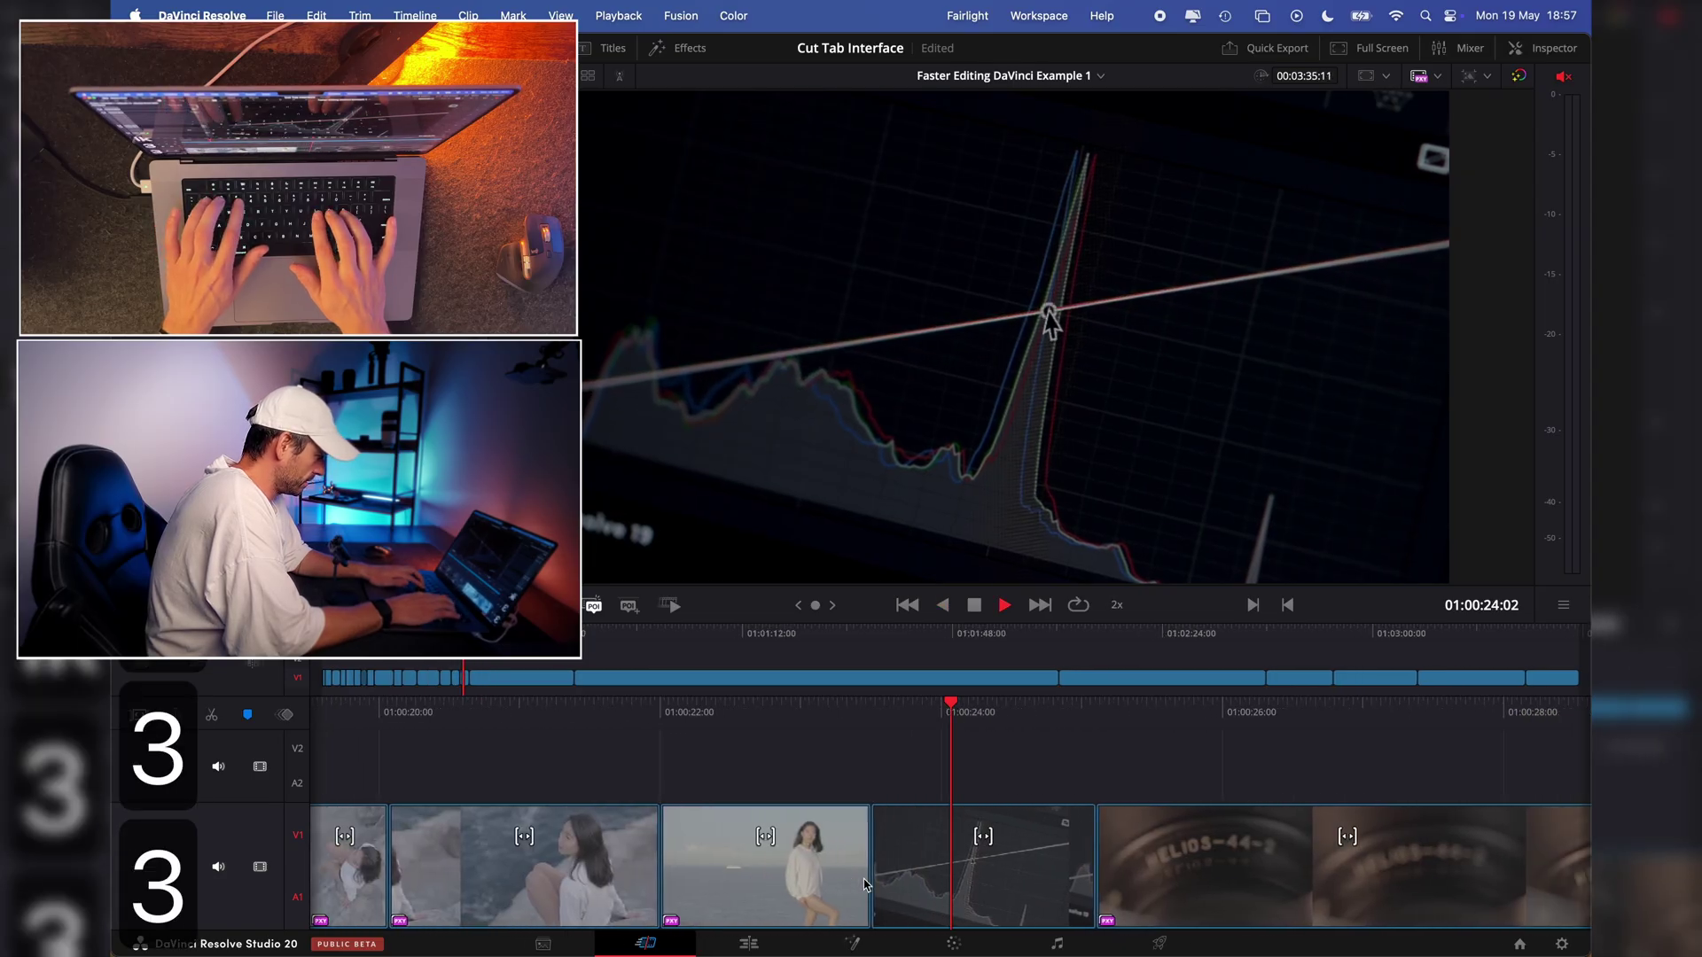
- Undo a bad cut and ripple-trim the Helios lens clip from a new in point
{"action": "key", "text": "2"}
{"action": "key", "text": "1"}
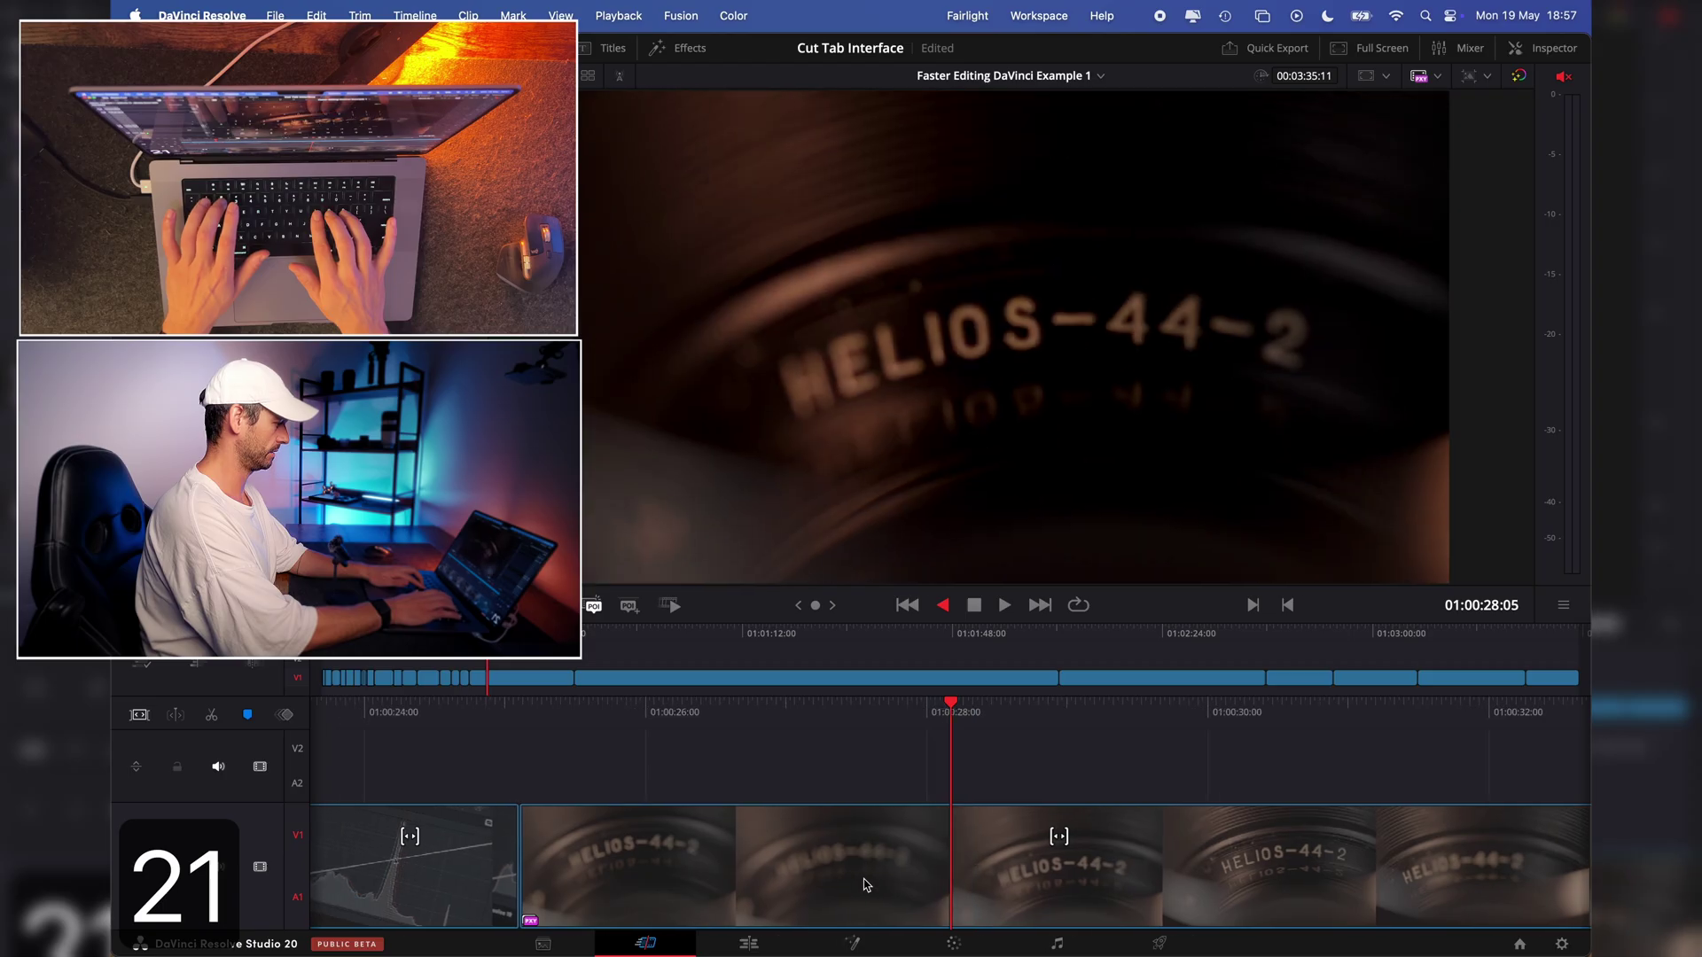
{"action": "key", "text": "2"}
{"action": "key", "text": "1"}
{"action": "key", "text": "2"}
{"action": "key", "text": "i"}
{"action": "key", "text": "2"}
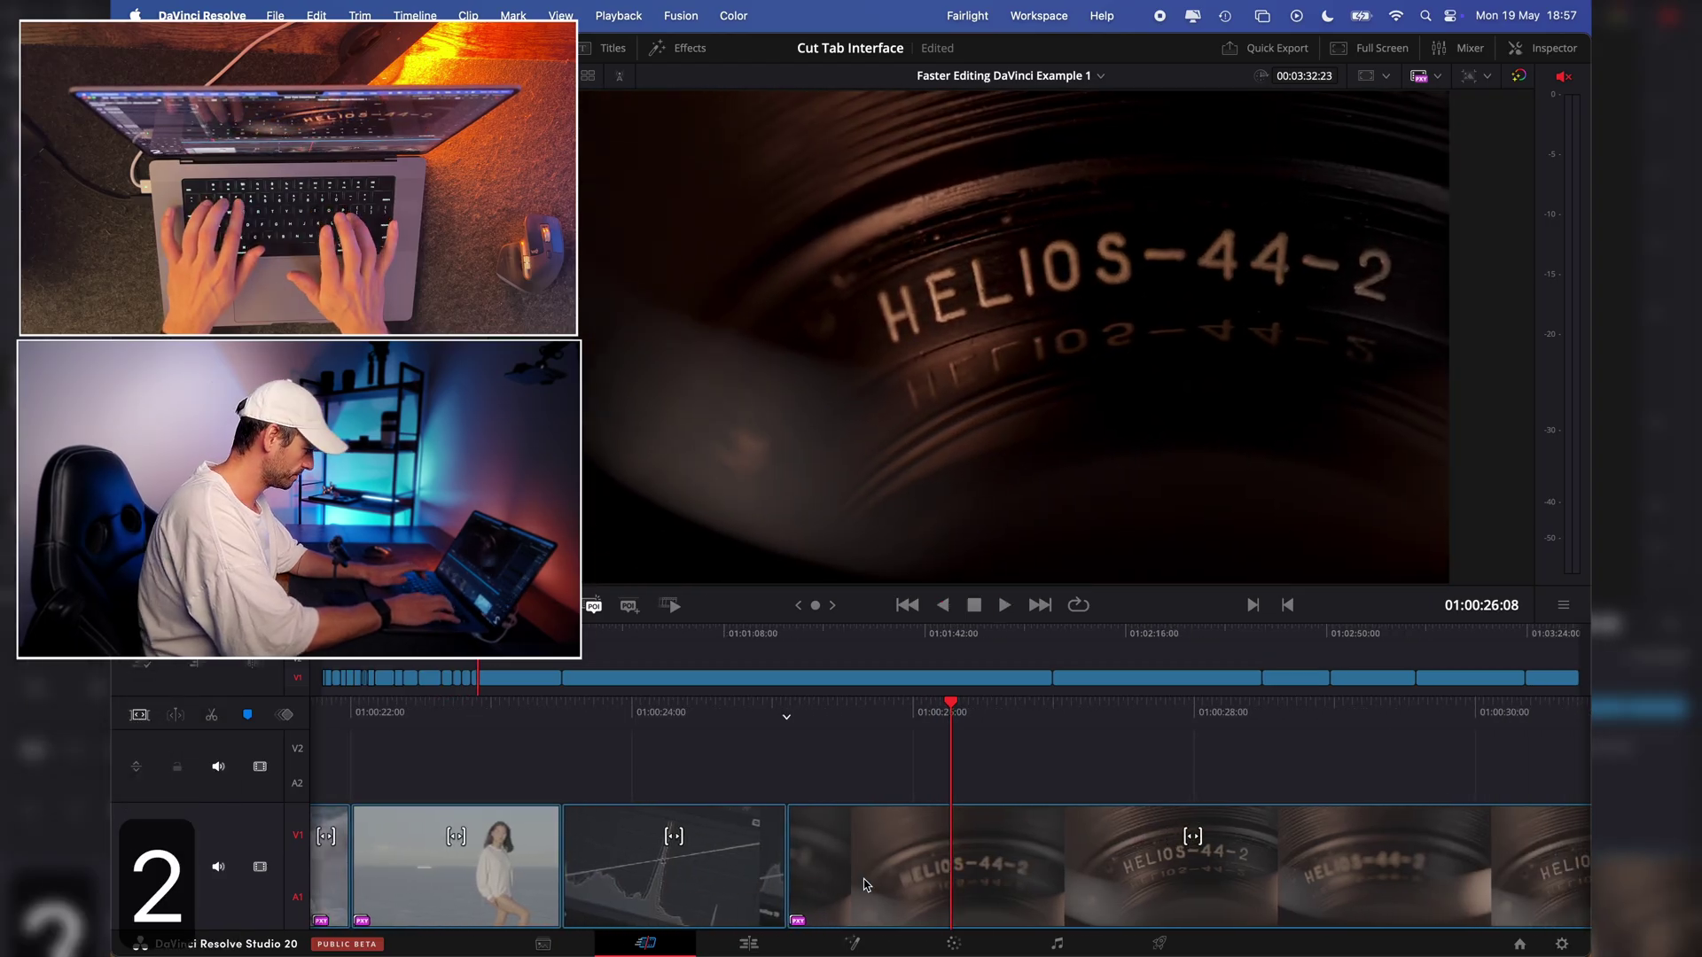
{"action": "key", "text": "super+z"}
{"action": "key", "text": "p"}
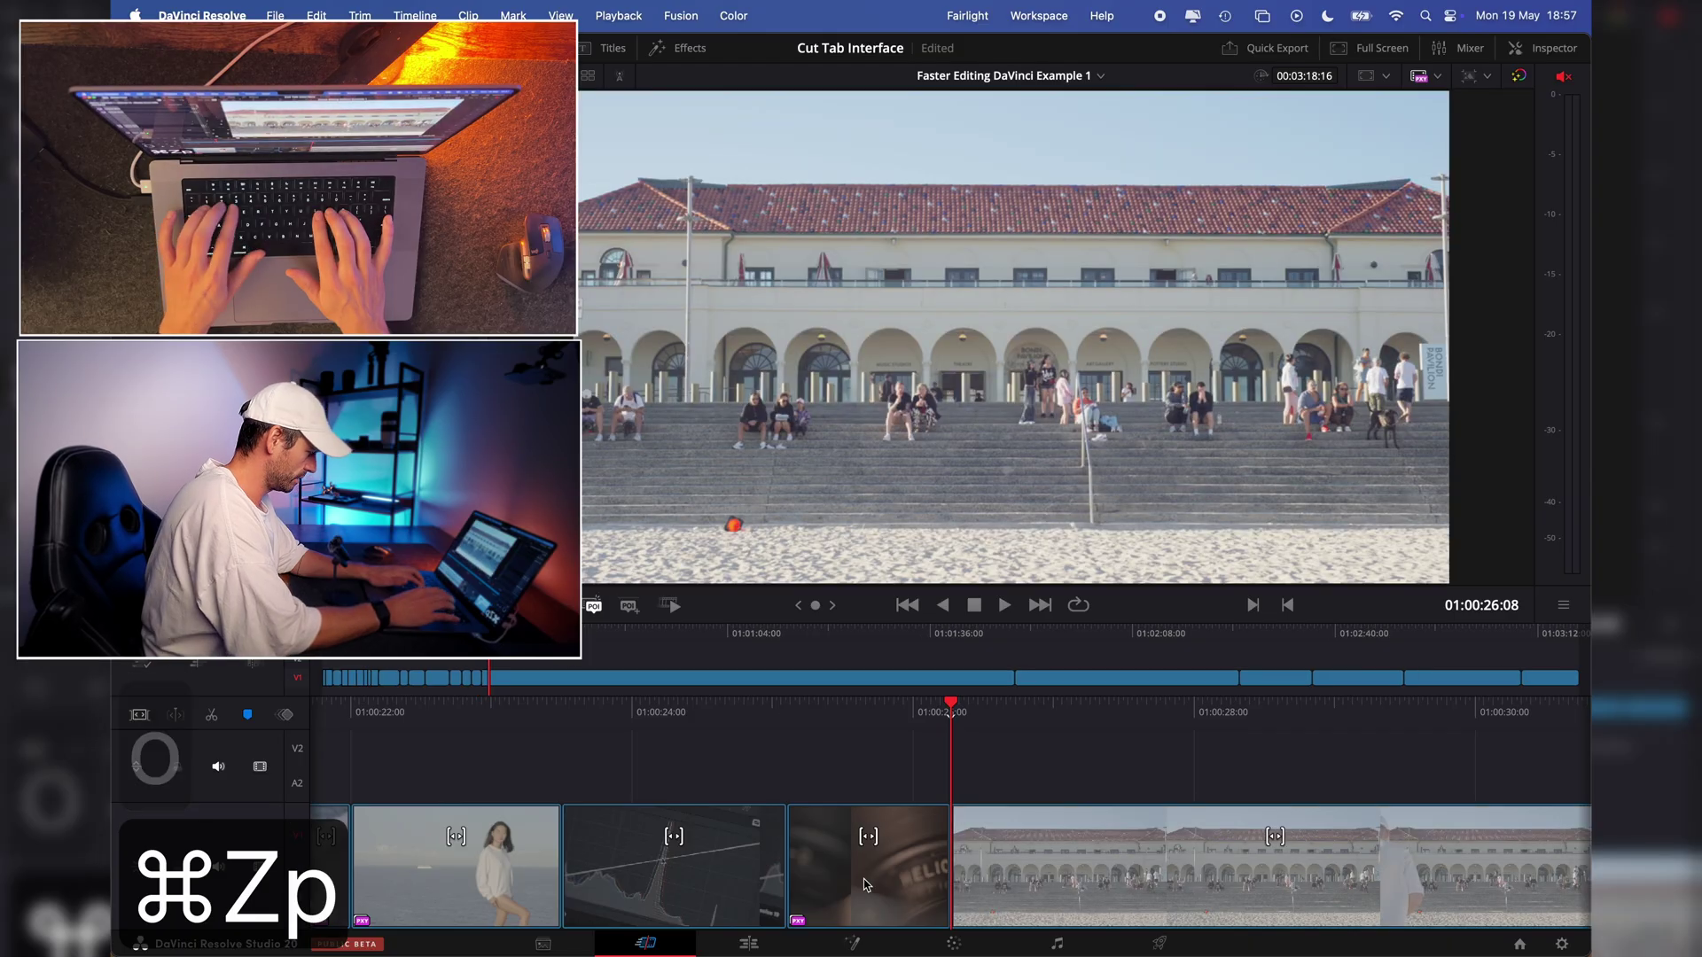
- Shuttle through the beach pavilion clip and mark an in point
{"action": "key", "text": "3"}
{"action": "key", "text": "3"}
{"action": "key", "text": "3"}
{"action": "key", "text": "3"}
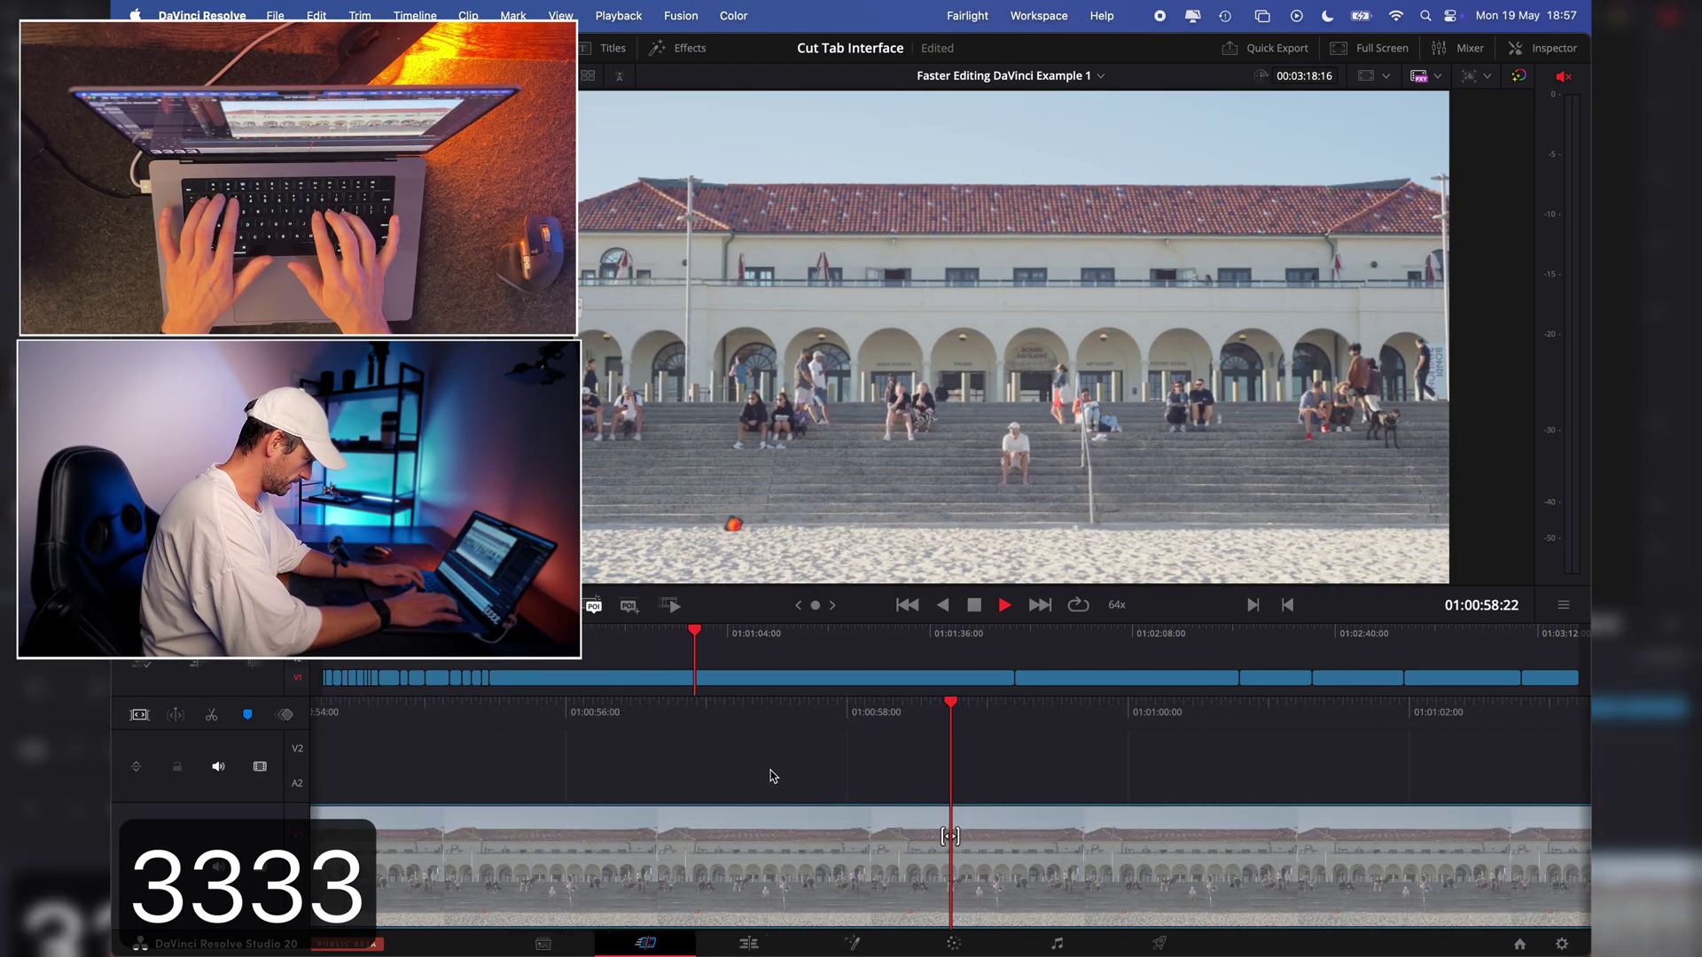
{"action": "key", "text": "2"}
{"action": "key", "text": "i"}
{"action": "key", "text": "3"}
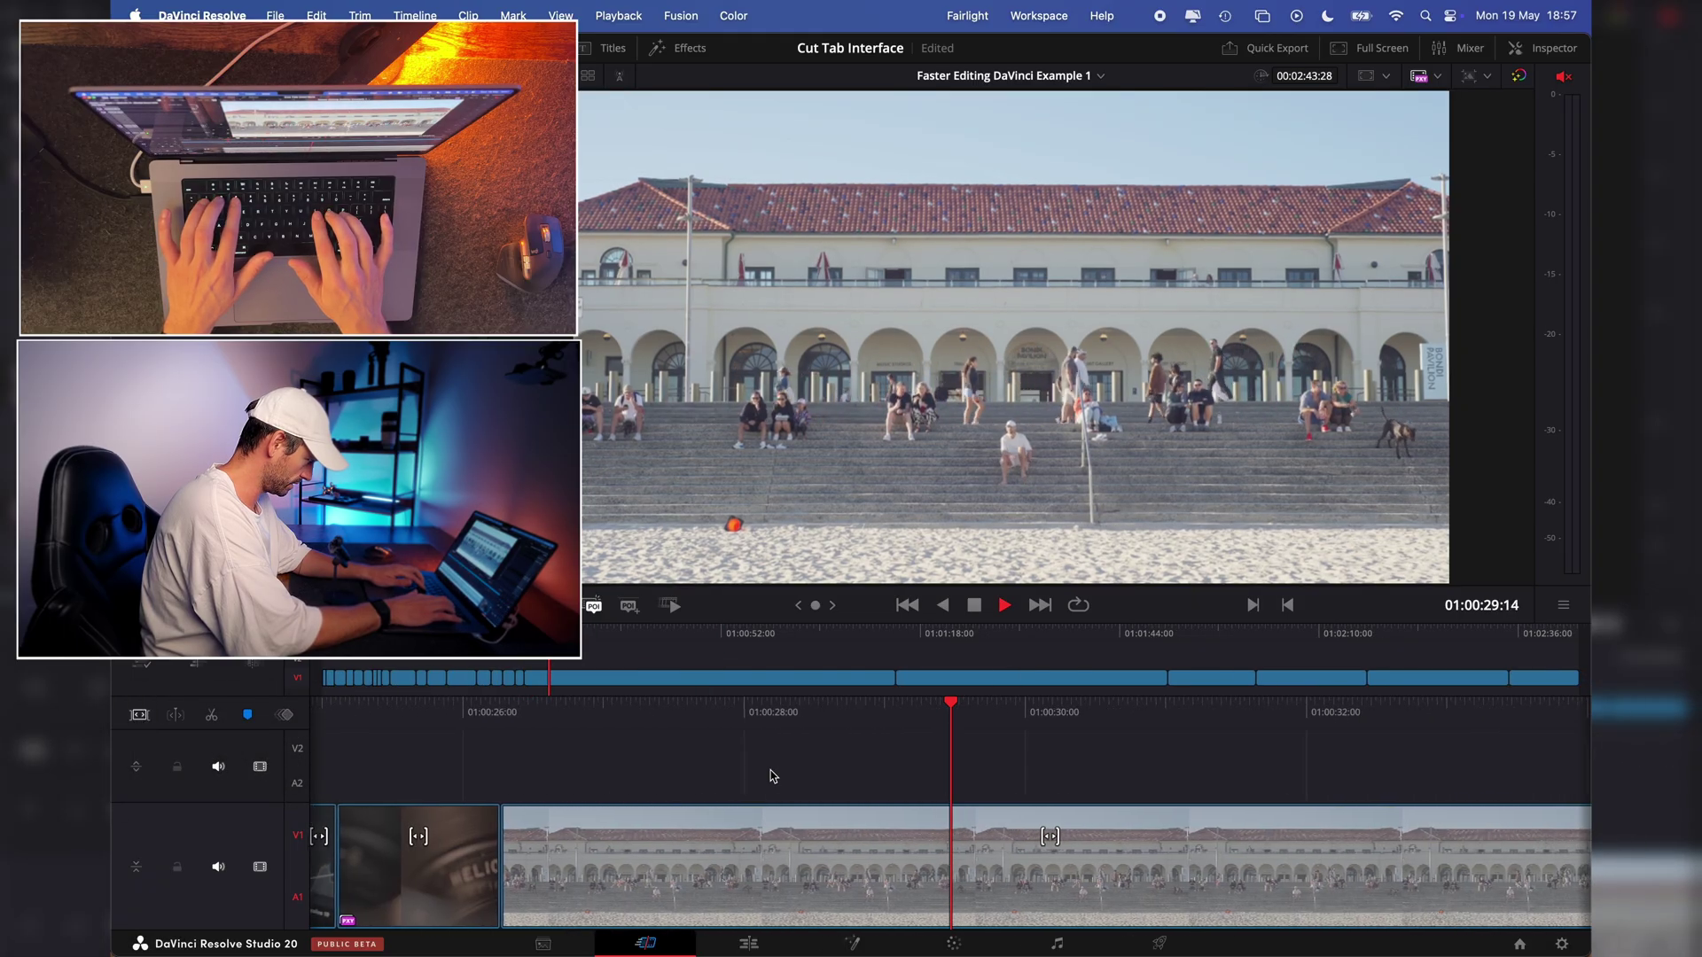
- Ripple-trim the surf beach clip down from a new in point
{"action": "key", "text": "3"}
{"action": "key", "text": "3"}
{"action": "key", "text": "2"}
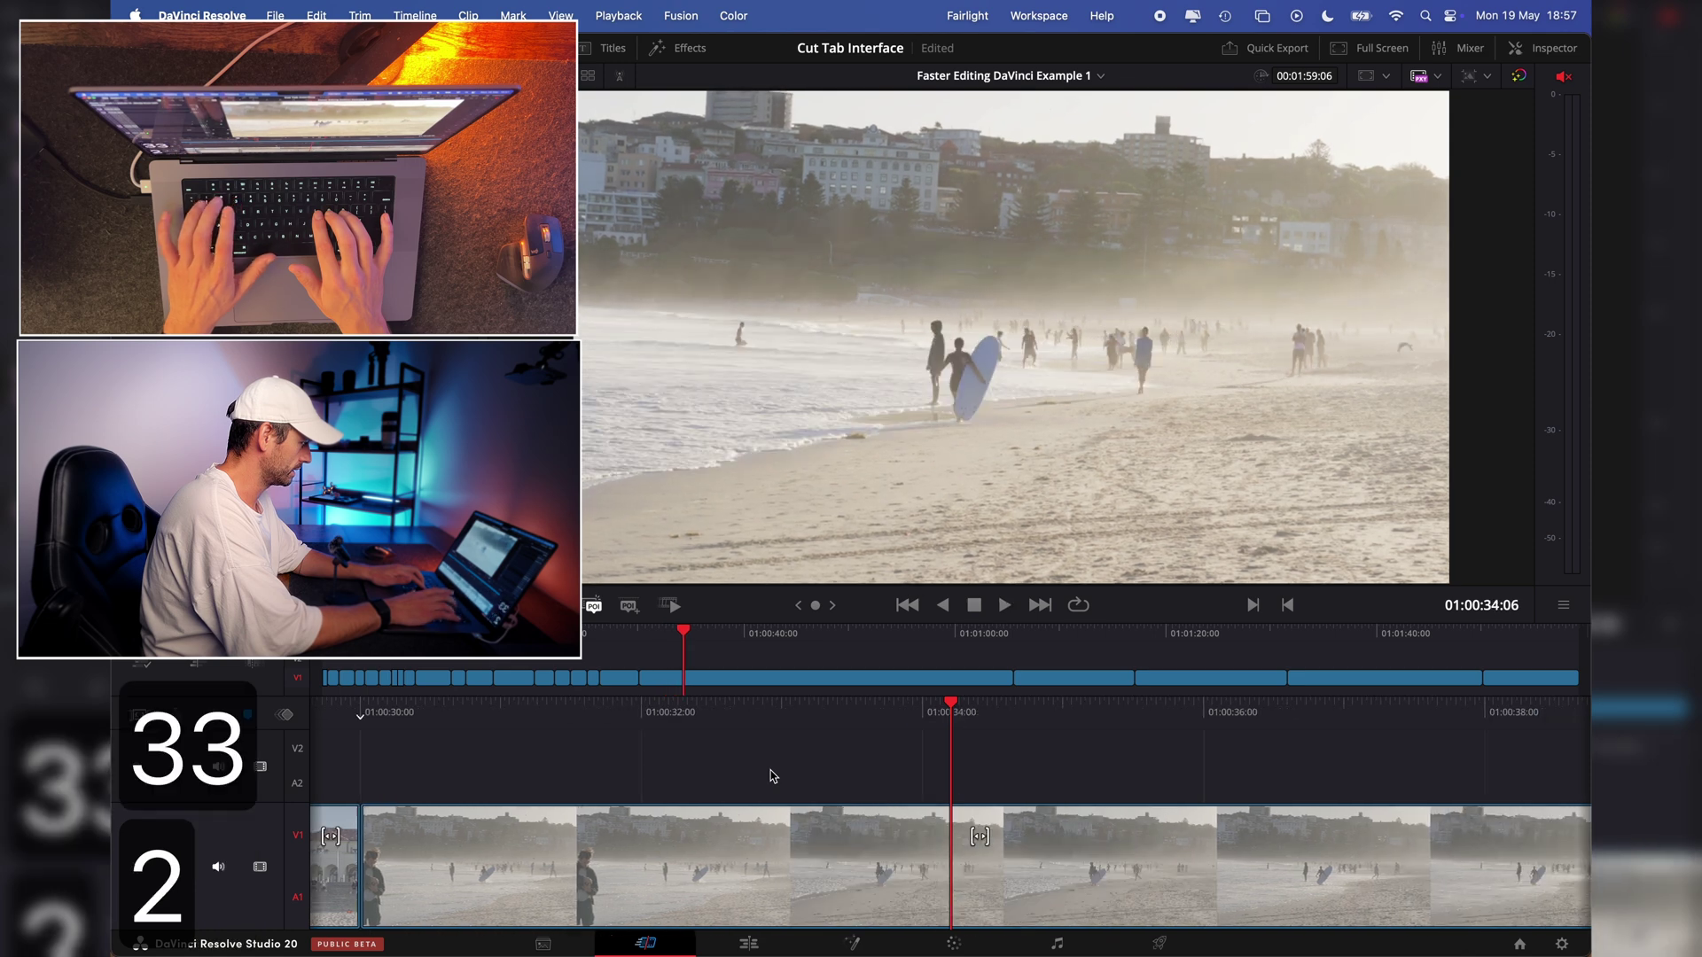
{"action": "key", "text": "1"}
{"action": "key", "text": "3"}
{"action": "key", "text": "3"}
{"action": "key", "text": "3"}
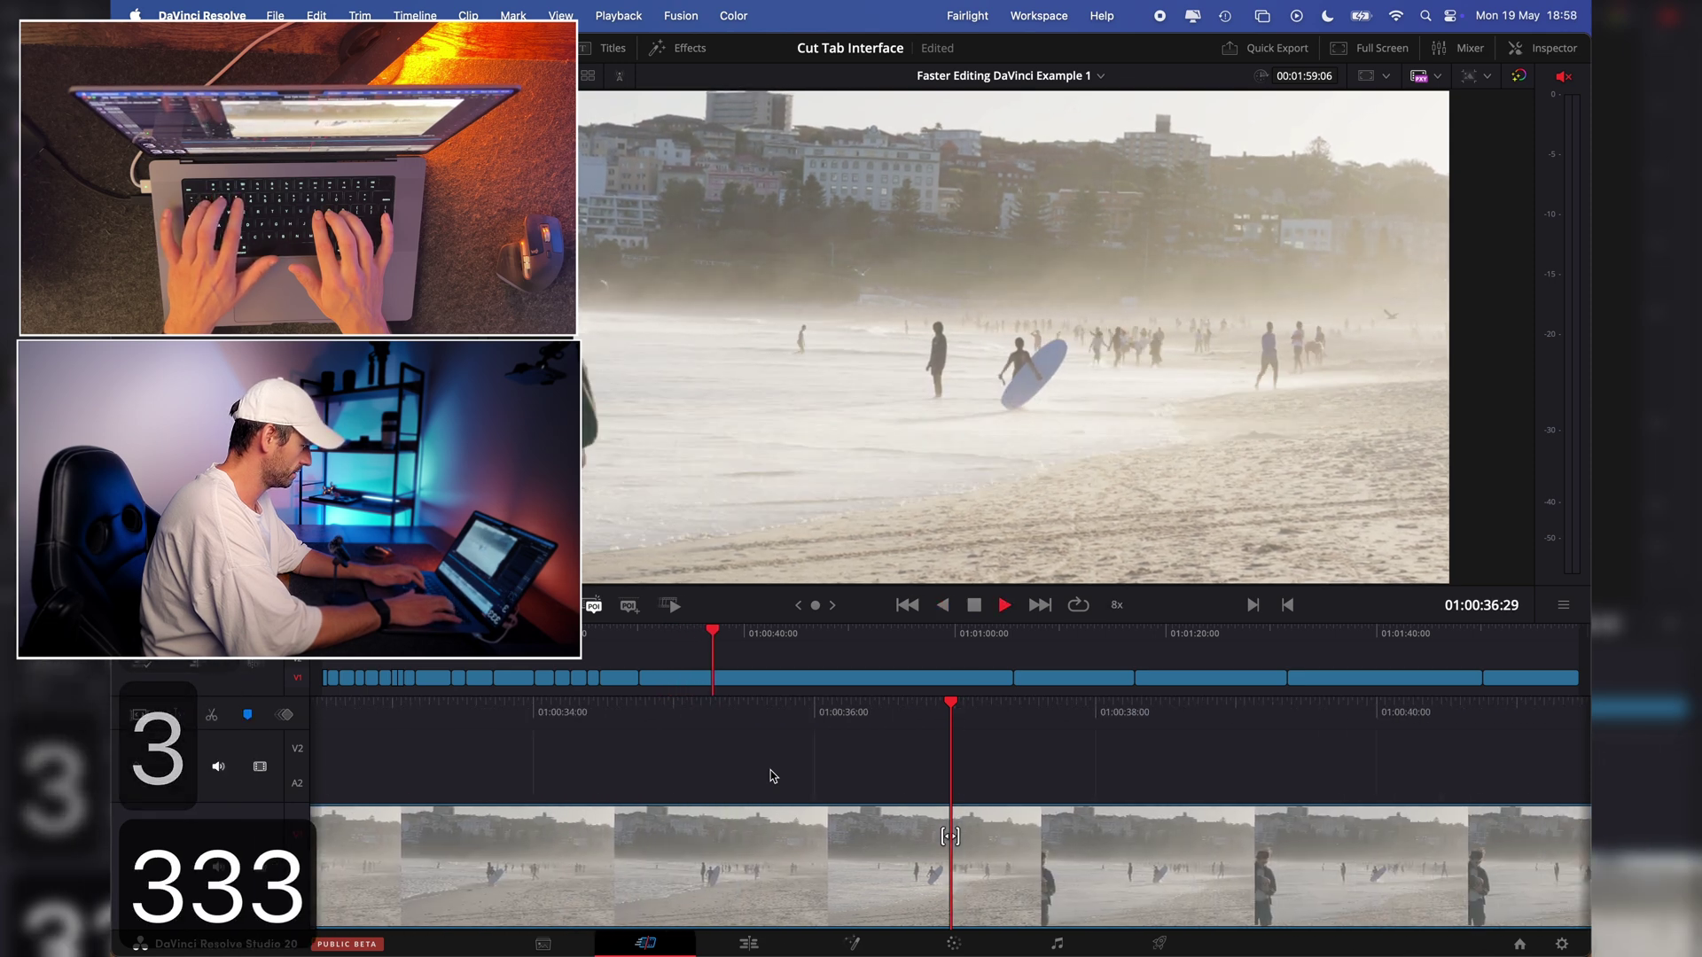
{"action": "key", "text": "i"}
{"action": "key", "text": "2"}
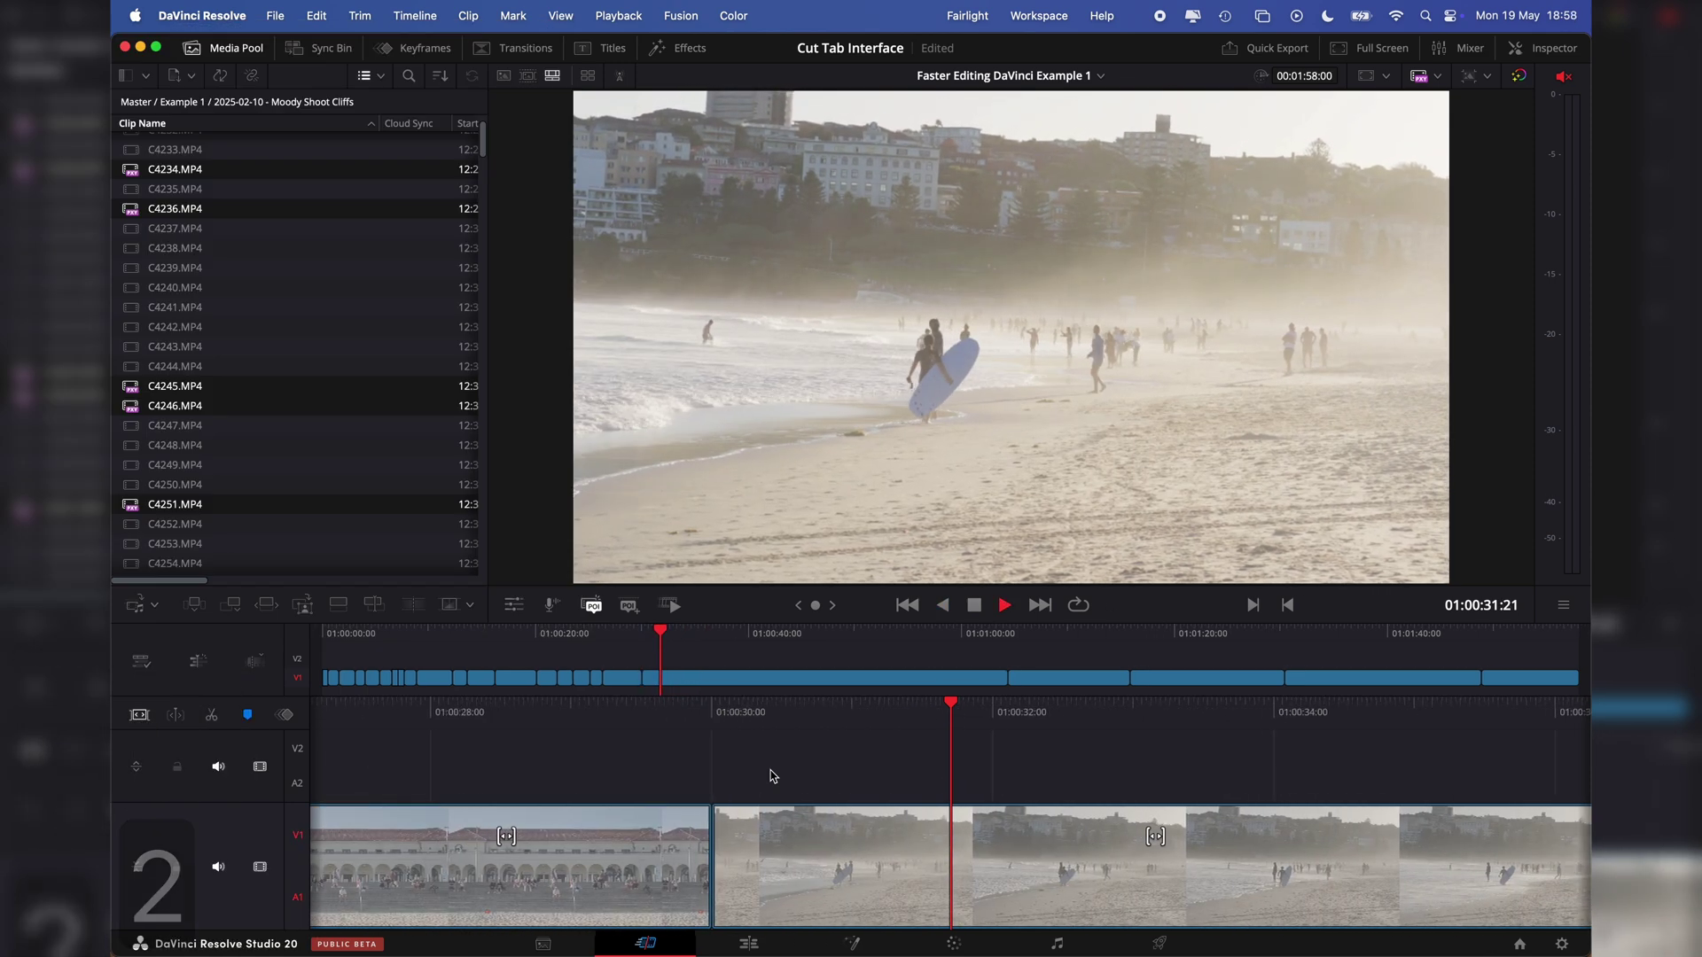
{"action": "key", "text": "p"}
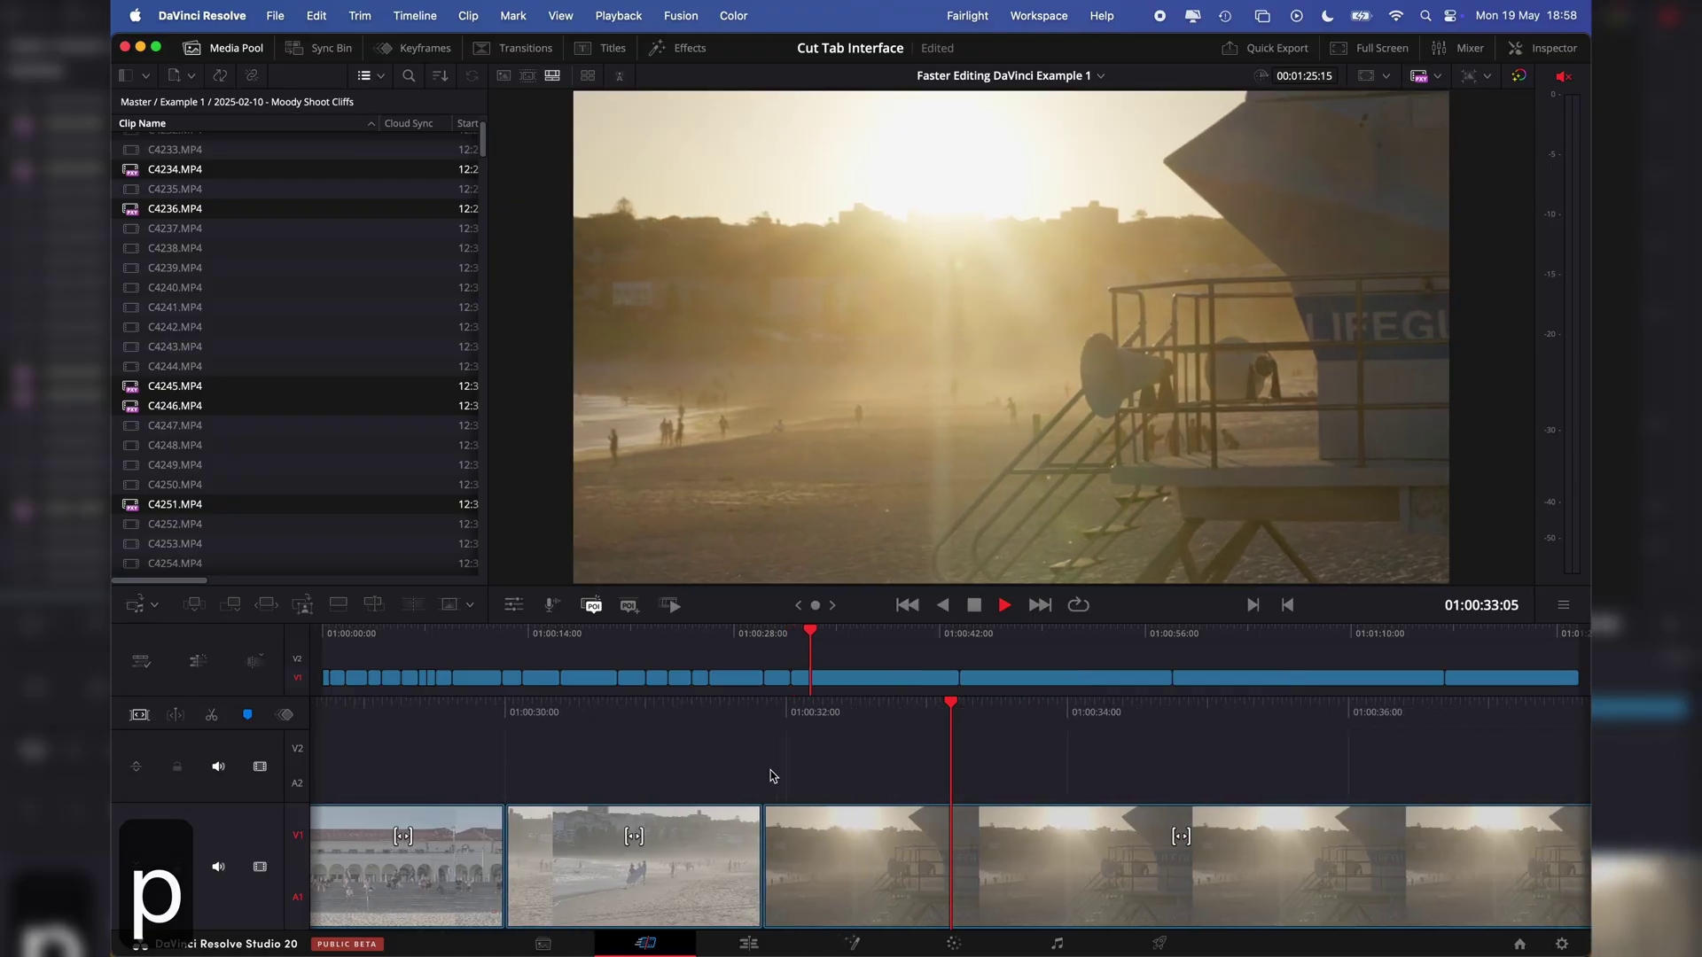
- Trim out the unwanted lifeguard tower footage
{"action": "key", "text": "3"}
{"action": "key", "text": "3"}
{"action": "key", "text": "3"}
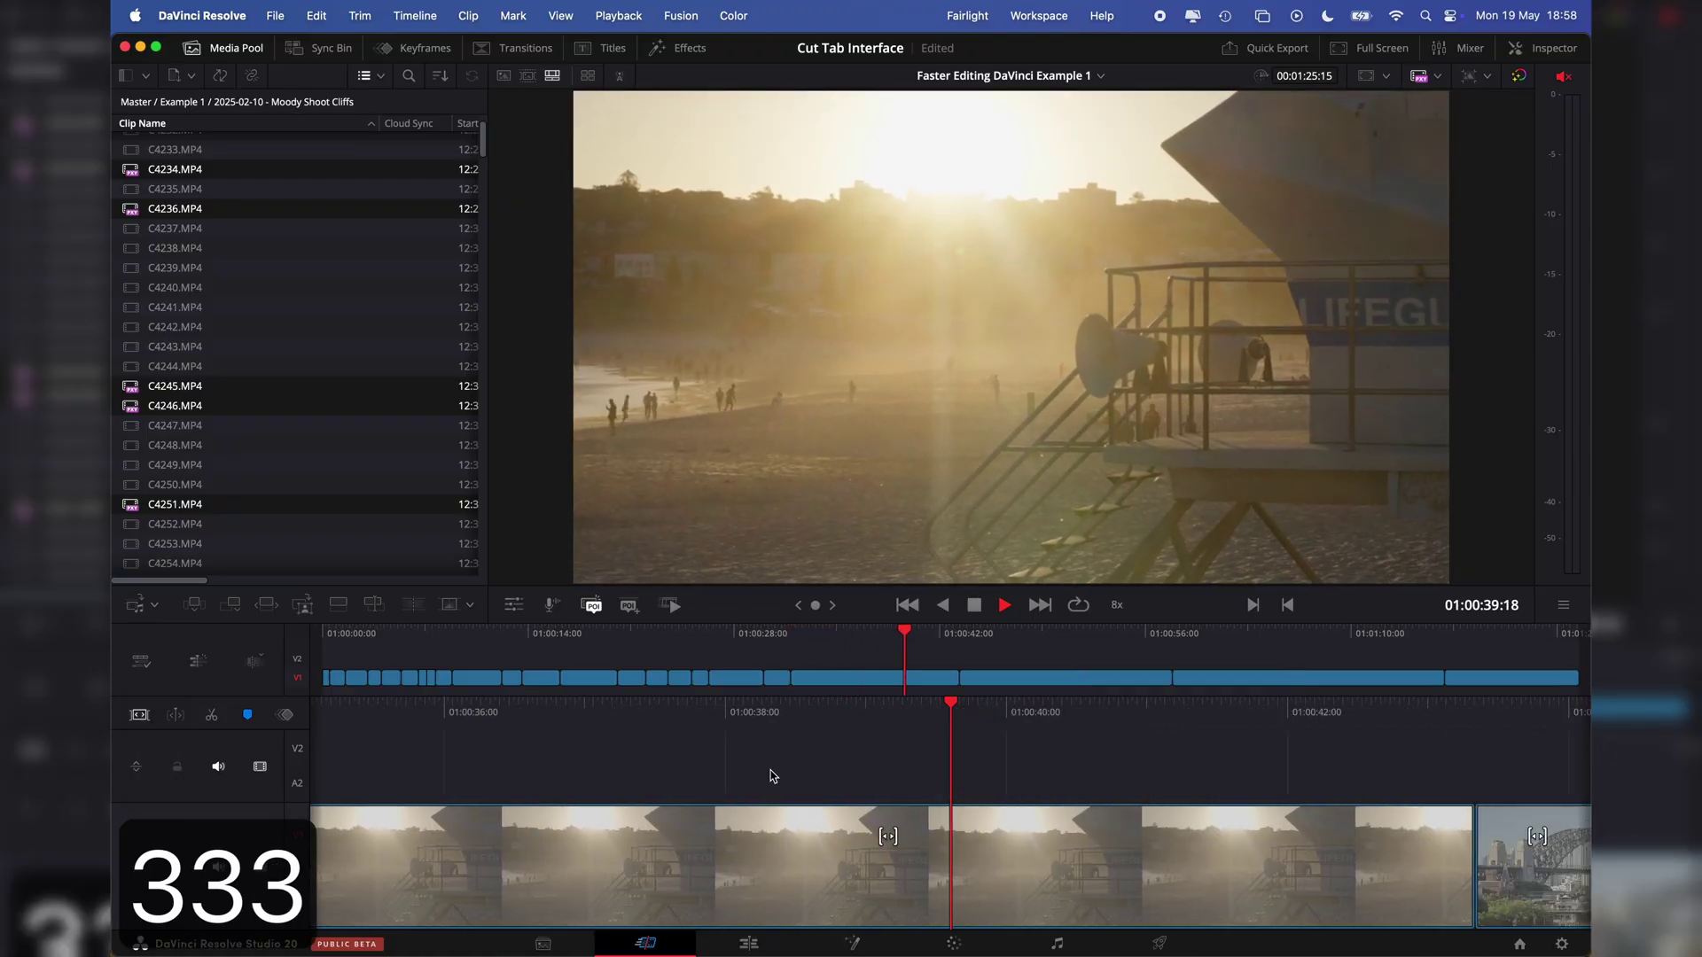
{"action": "key", "text": "2"}
{"action": "key", "text": "1"}
{"action": "key", "text": "1"}
{"action": "key", "text": "1"}
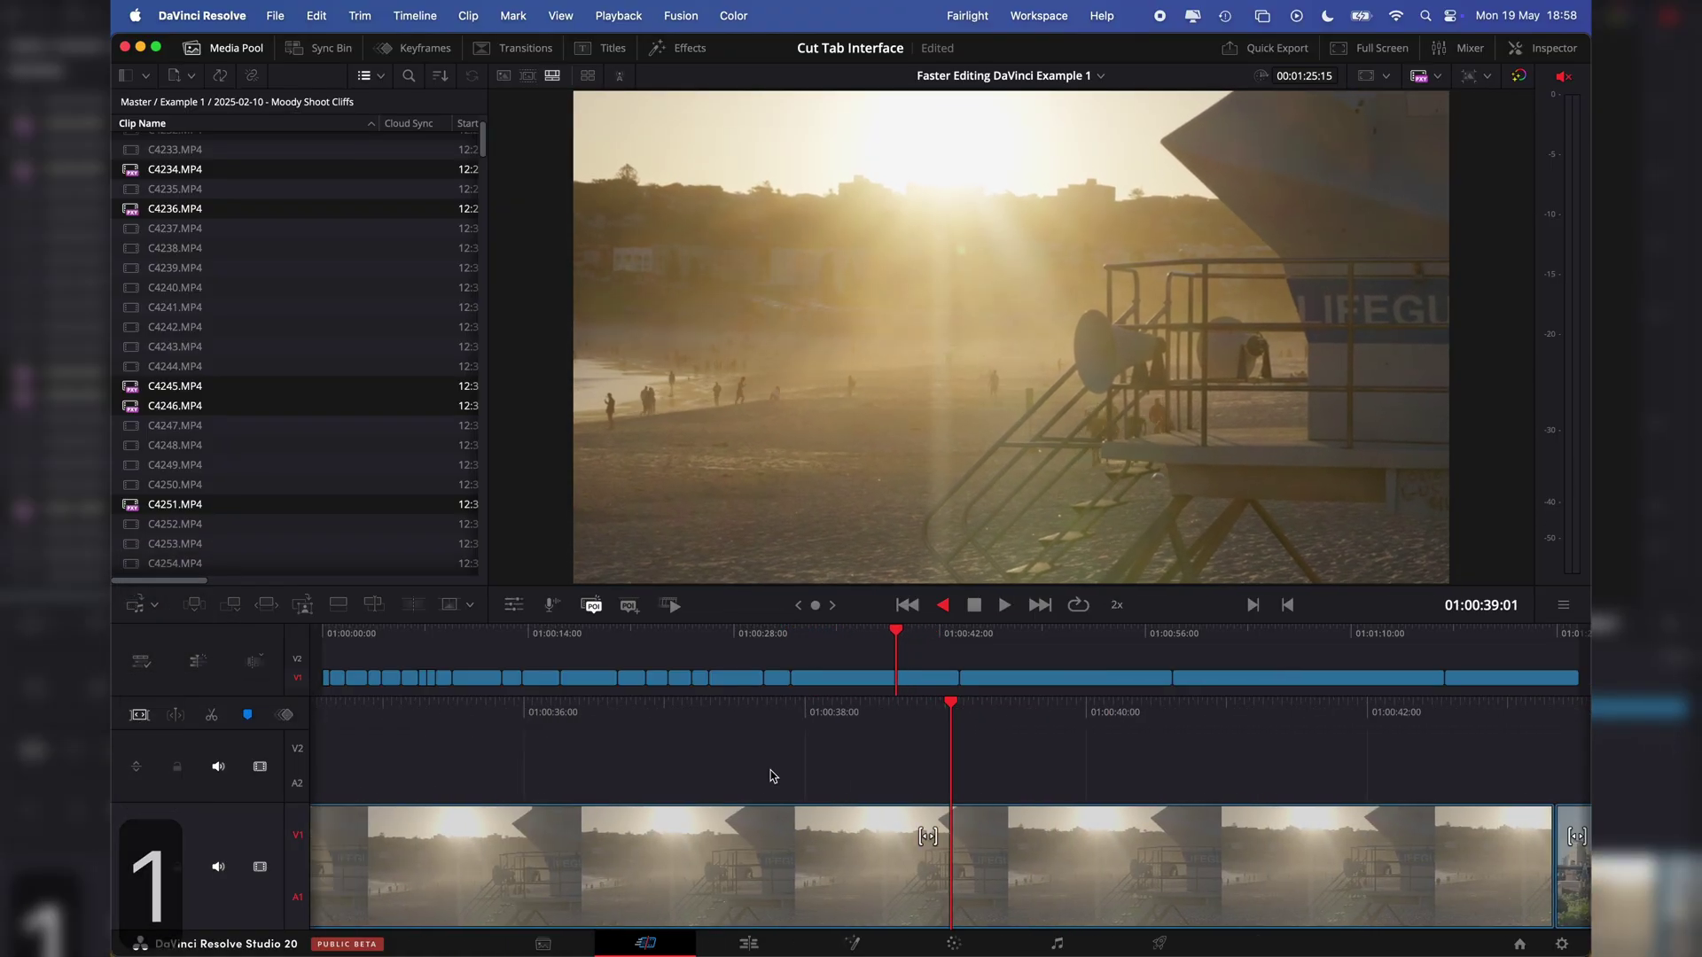
{"action": "key", "text": "2"}
{"action": "key", "text": "2"}
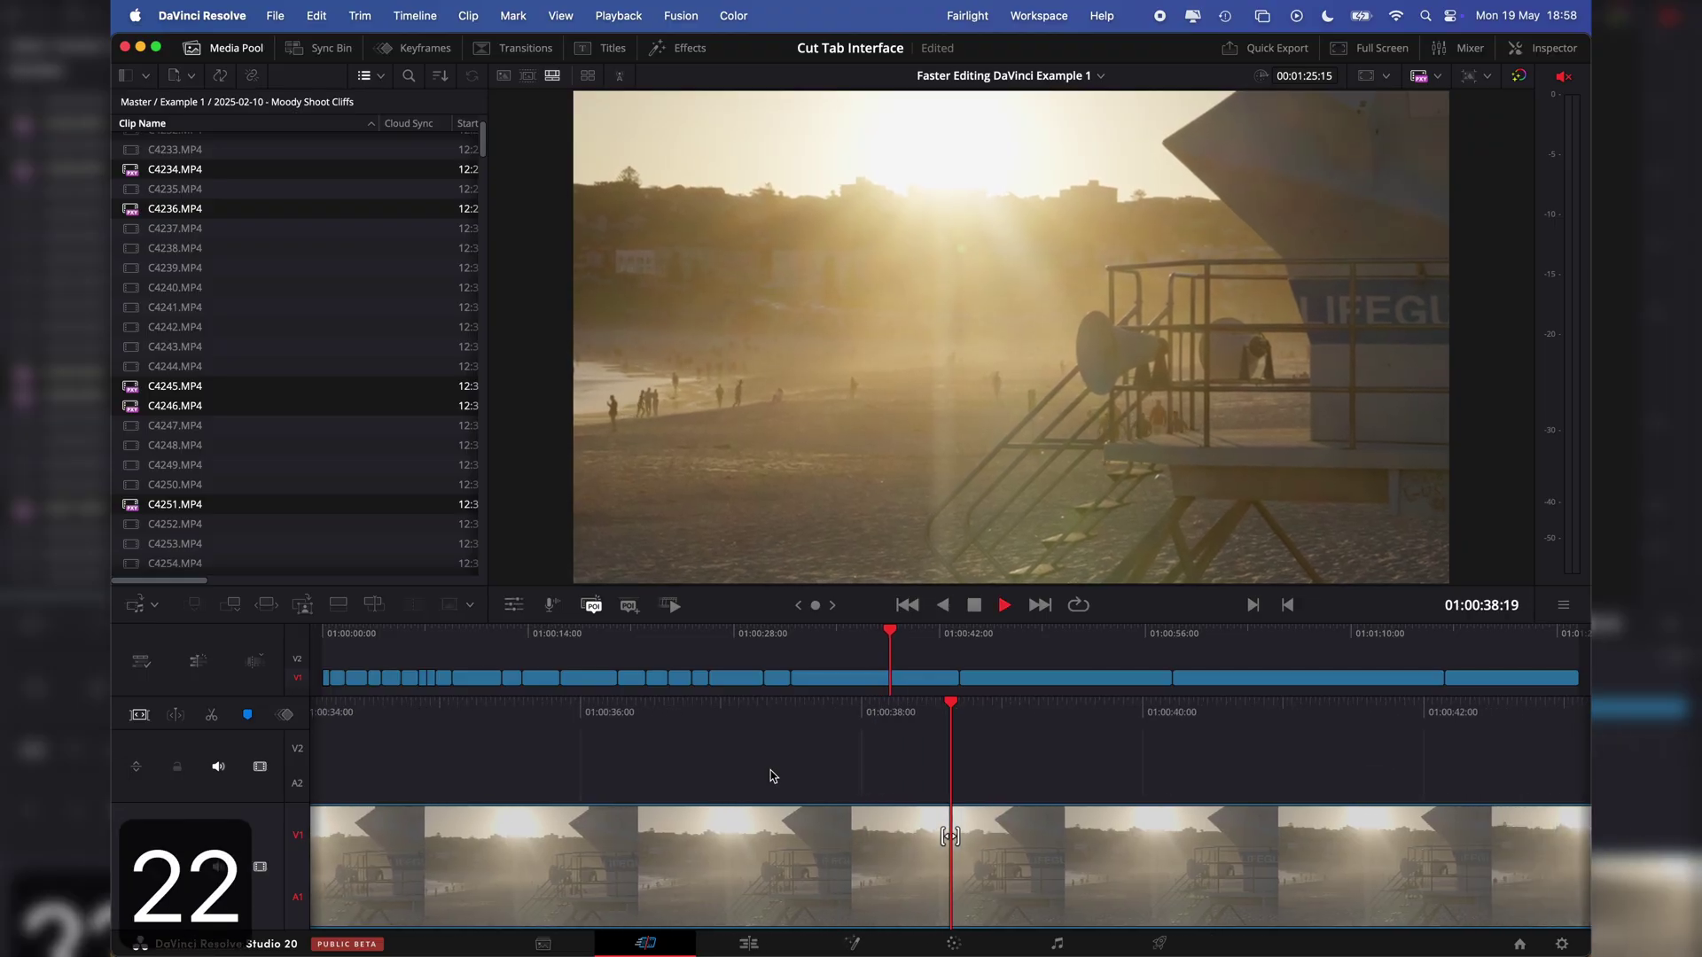
{"action": "key", "text": "1"}
{"action": "key", "text": "i"}
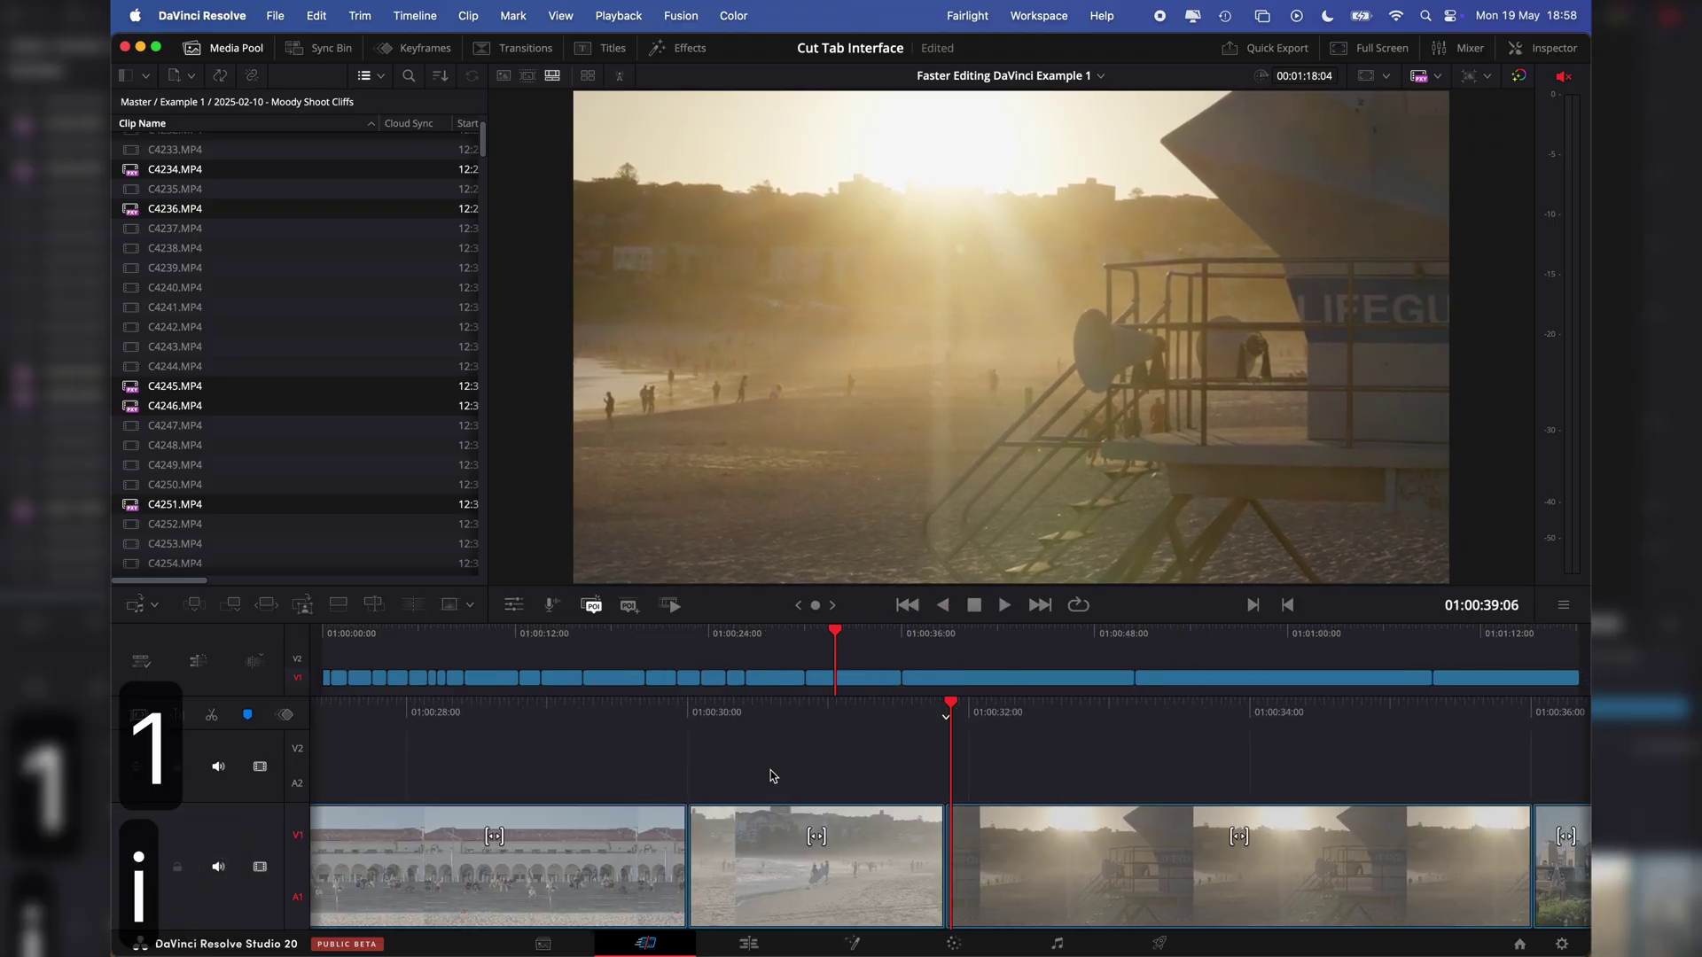
{"action": "key", "text": "3"}
{"action": "key", "text": "p"}
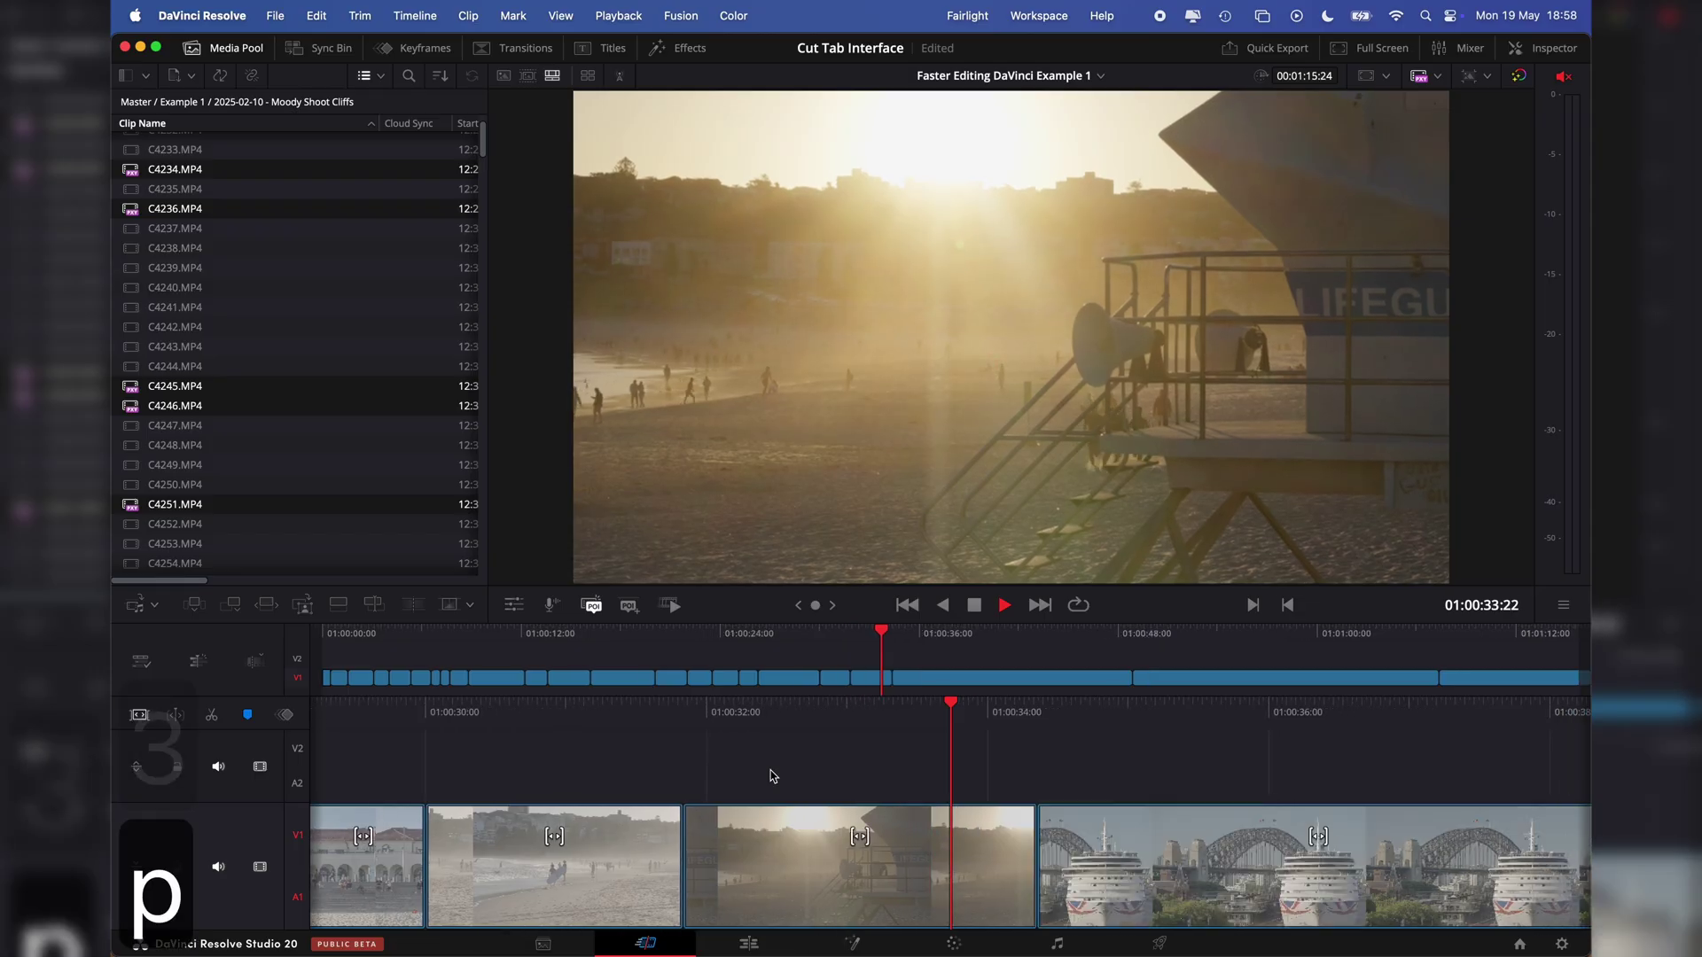
- Mark an in point in the bridge clip and ripple-remove the excess
{"action": "key", "text": "1"}
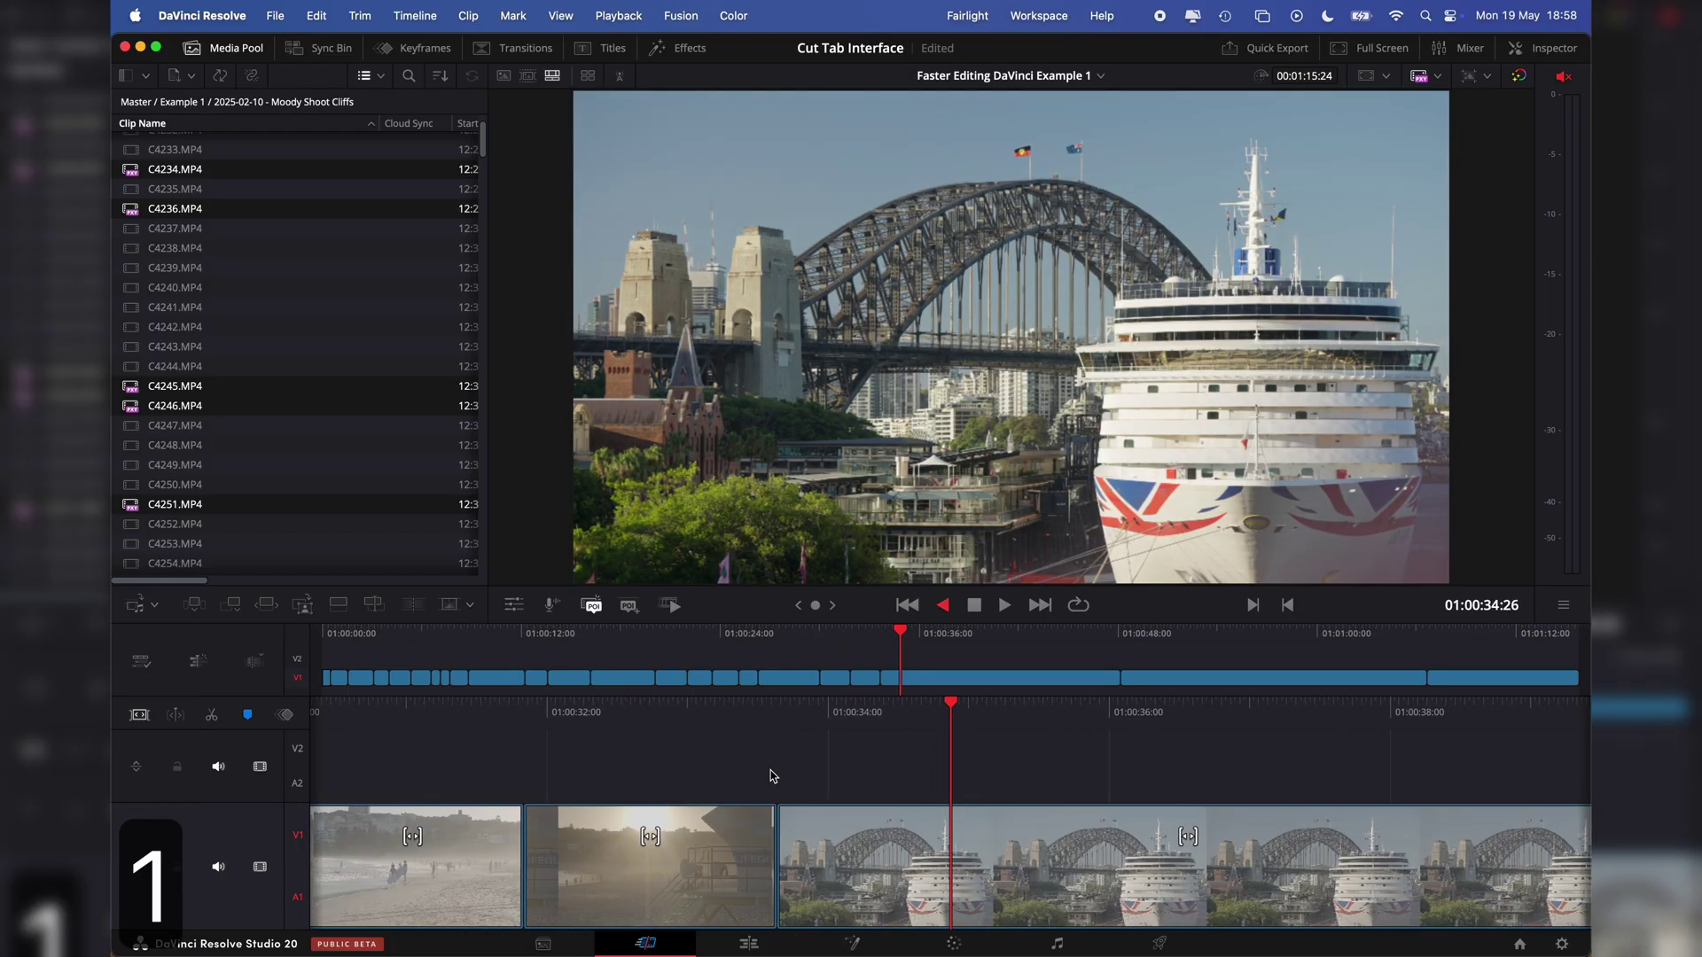
{"action": "key", "text": "3"}
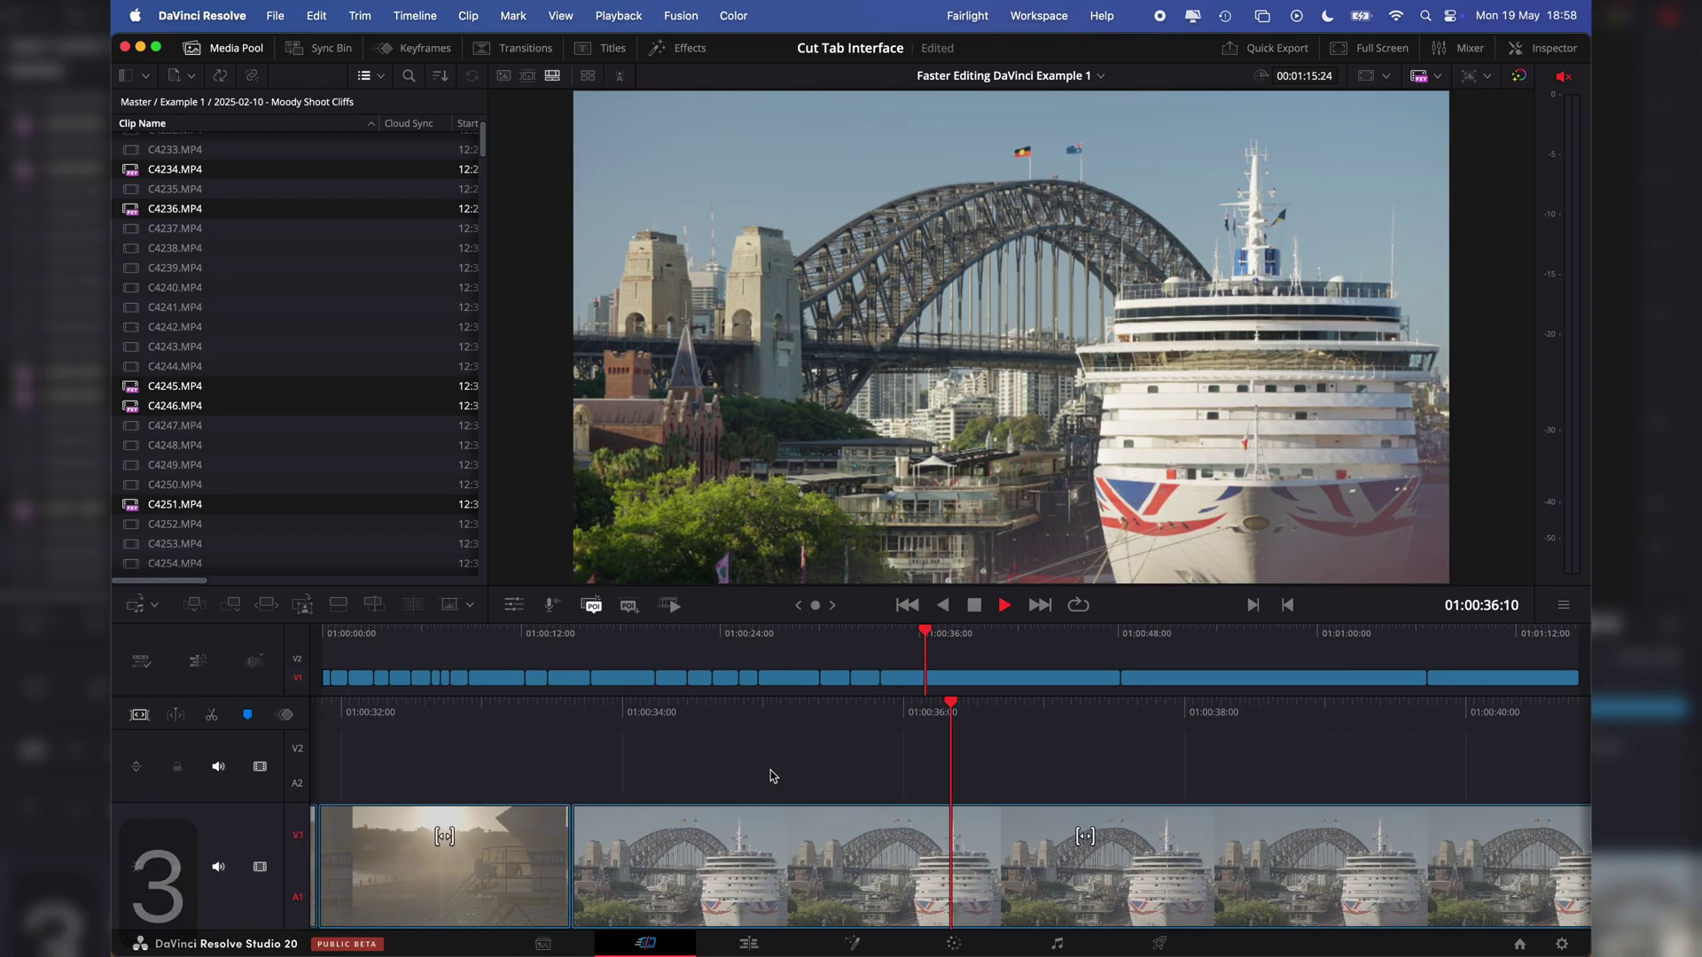
{"action": "key", "text": "1"}
{"action": "key", "text": "3"}
{"action": "key", "text": "i"}
{"action": "key", "text": "1"}
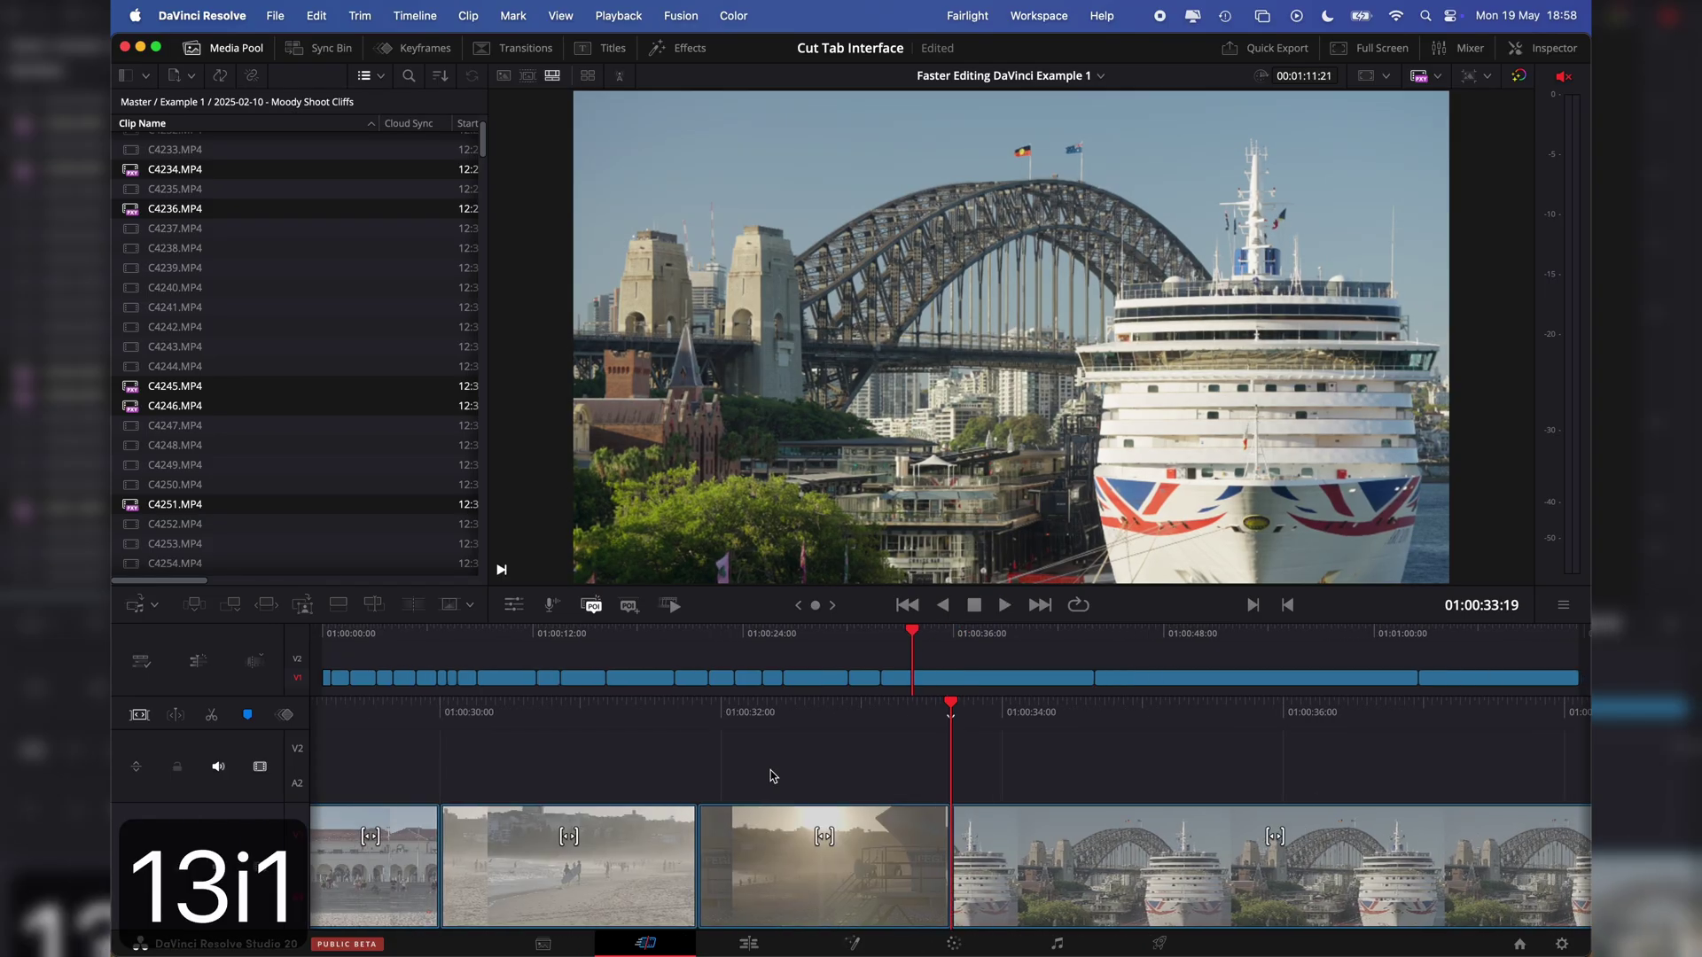
{"action": "key", "text": "3"}
{"action": "key", "text": "p"}
- Trim the Sydney Opera House clip's start and end at the chosen frames
{"action": "key", "text": "3"}
{"action": "key", "text": "3"}
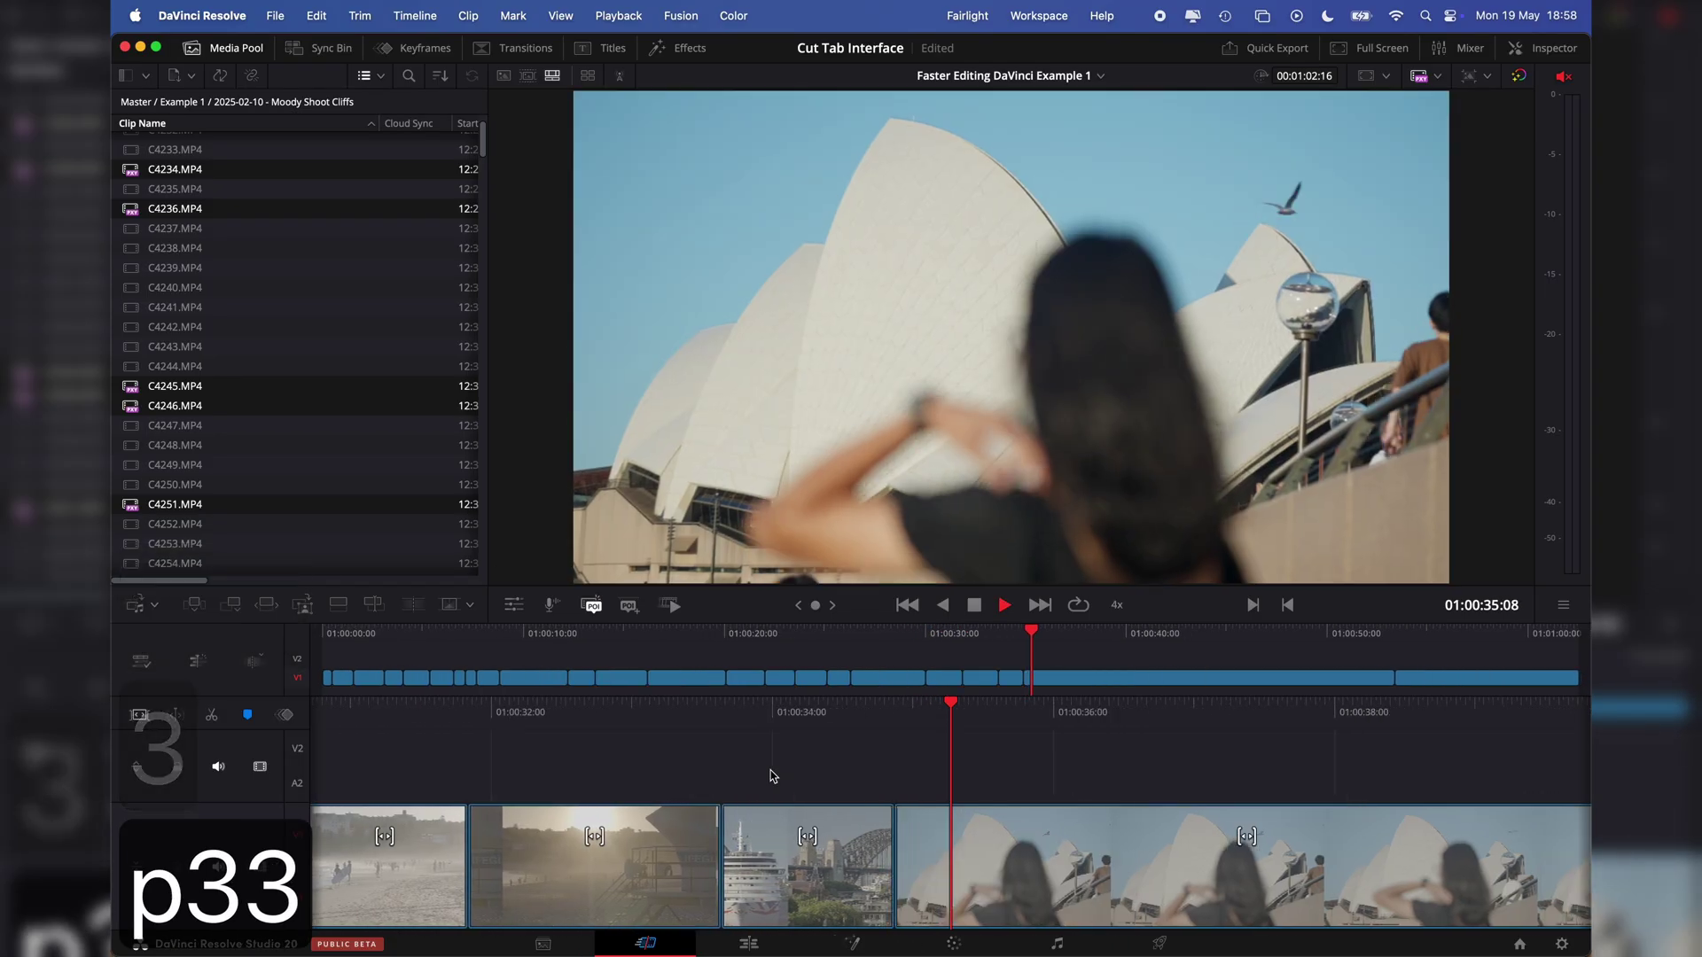
{"action": "key", "text": "2"}
{"action": "key", "text": "2"}
{"action": "key", "text": "3"}
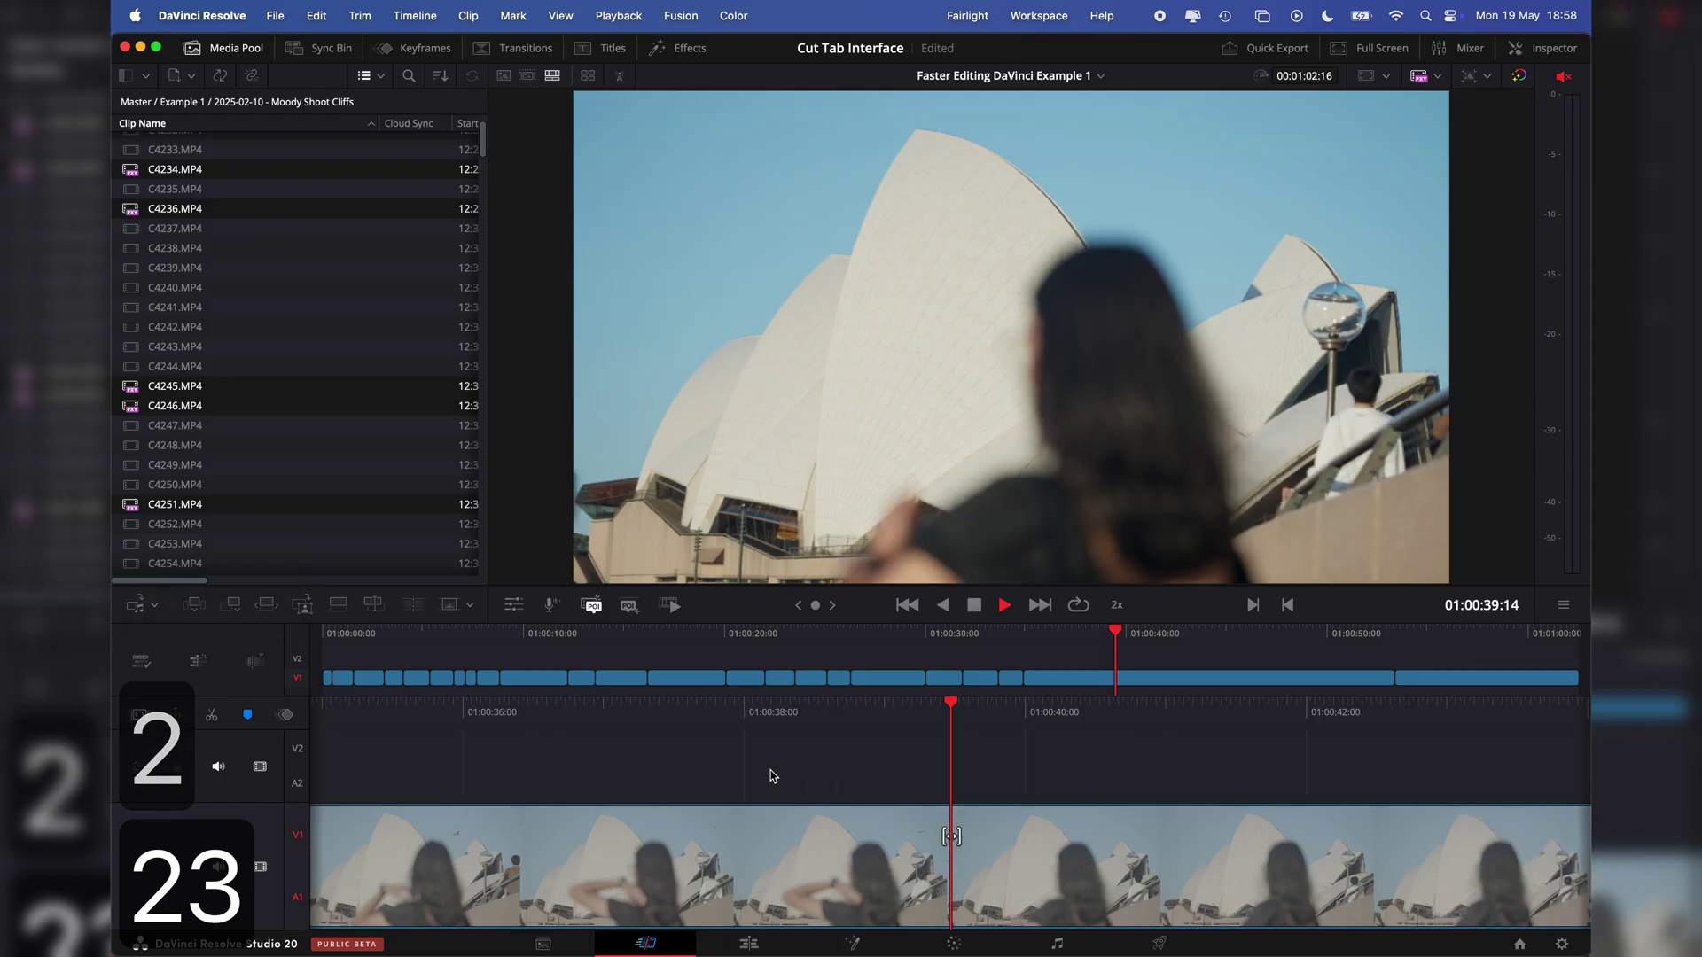
{"action": "key", "text": "1"}
{"action": "key", "text": "3"}
{"action": "key", "text": "3"}
{"action": "key", "text": "3"}
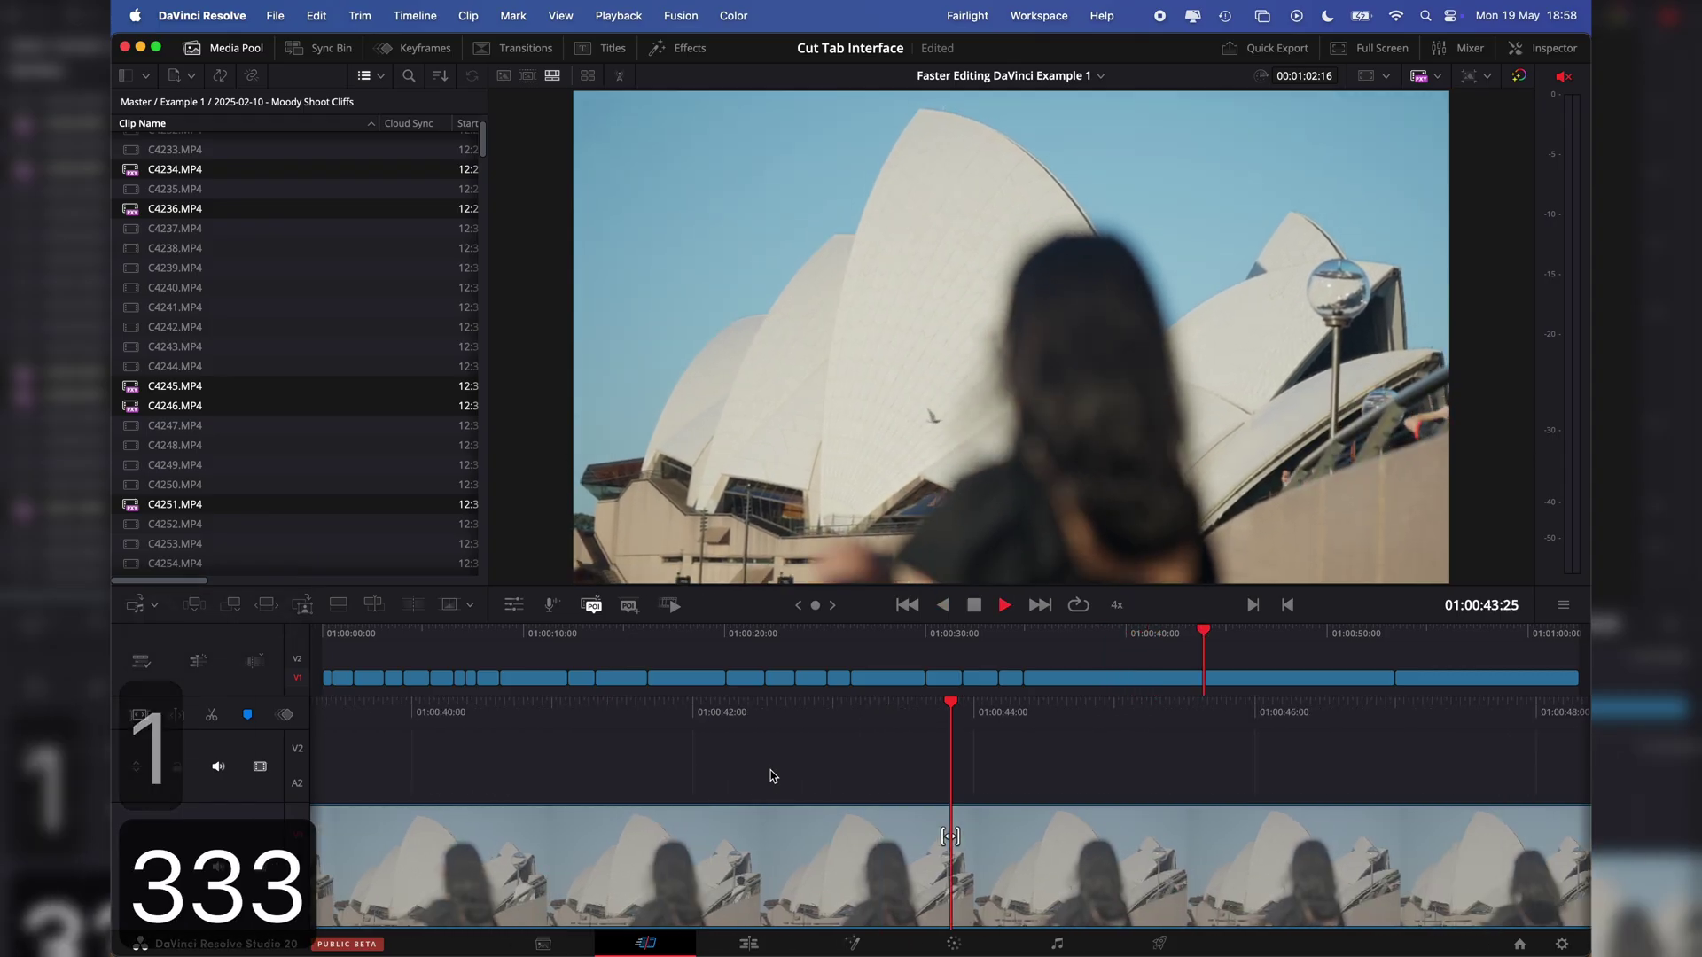
{"action": "key", "text": "2"}
{"action": "key", "text": "1"}
{"action": "key", "text": "1"}
{"action": "key", "text": "1"}
{"action": "key", "text": "1"}
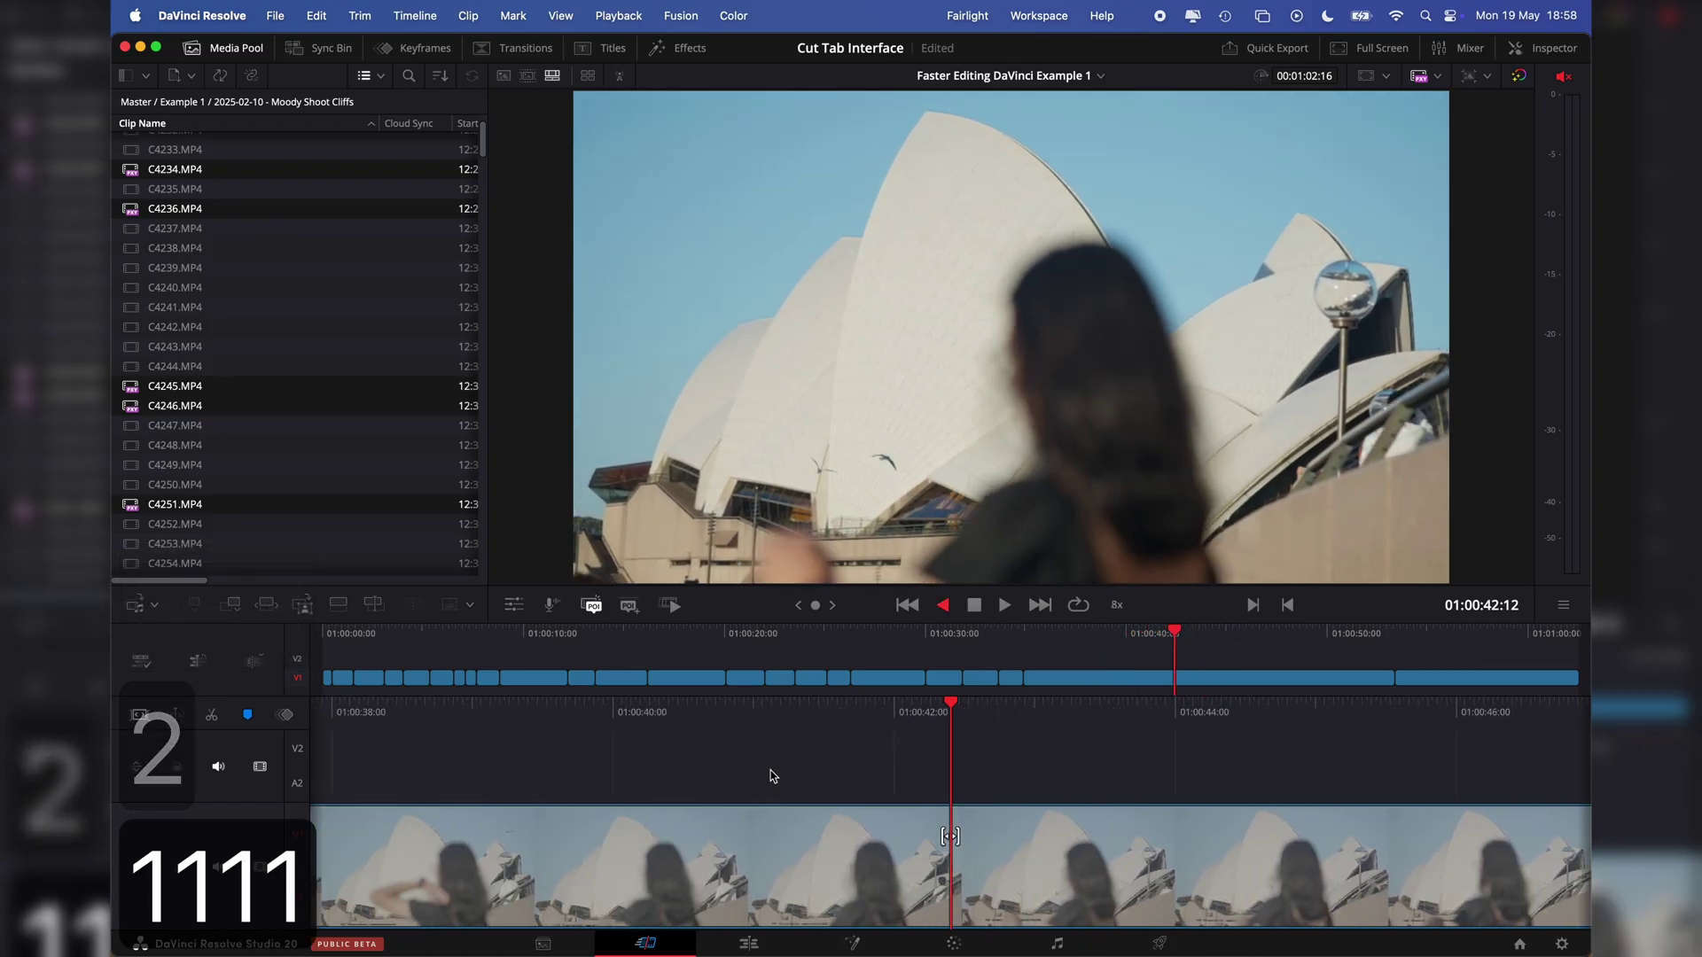
{"action": "key", "text": "2"}
{"action": "key", "text": "1"}
{"action": "key", "text": "1"}
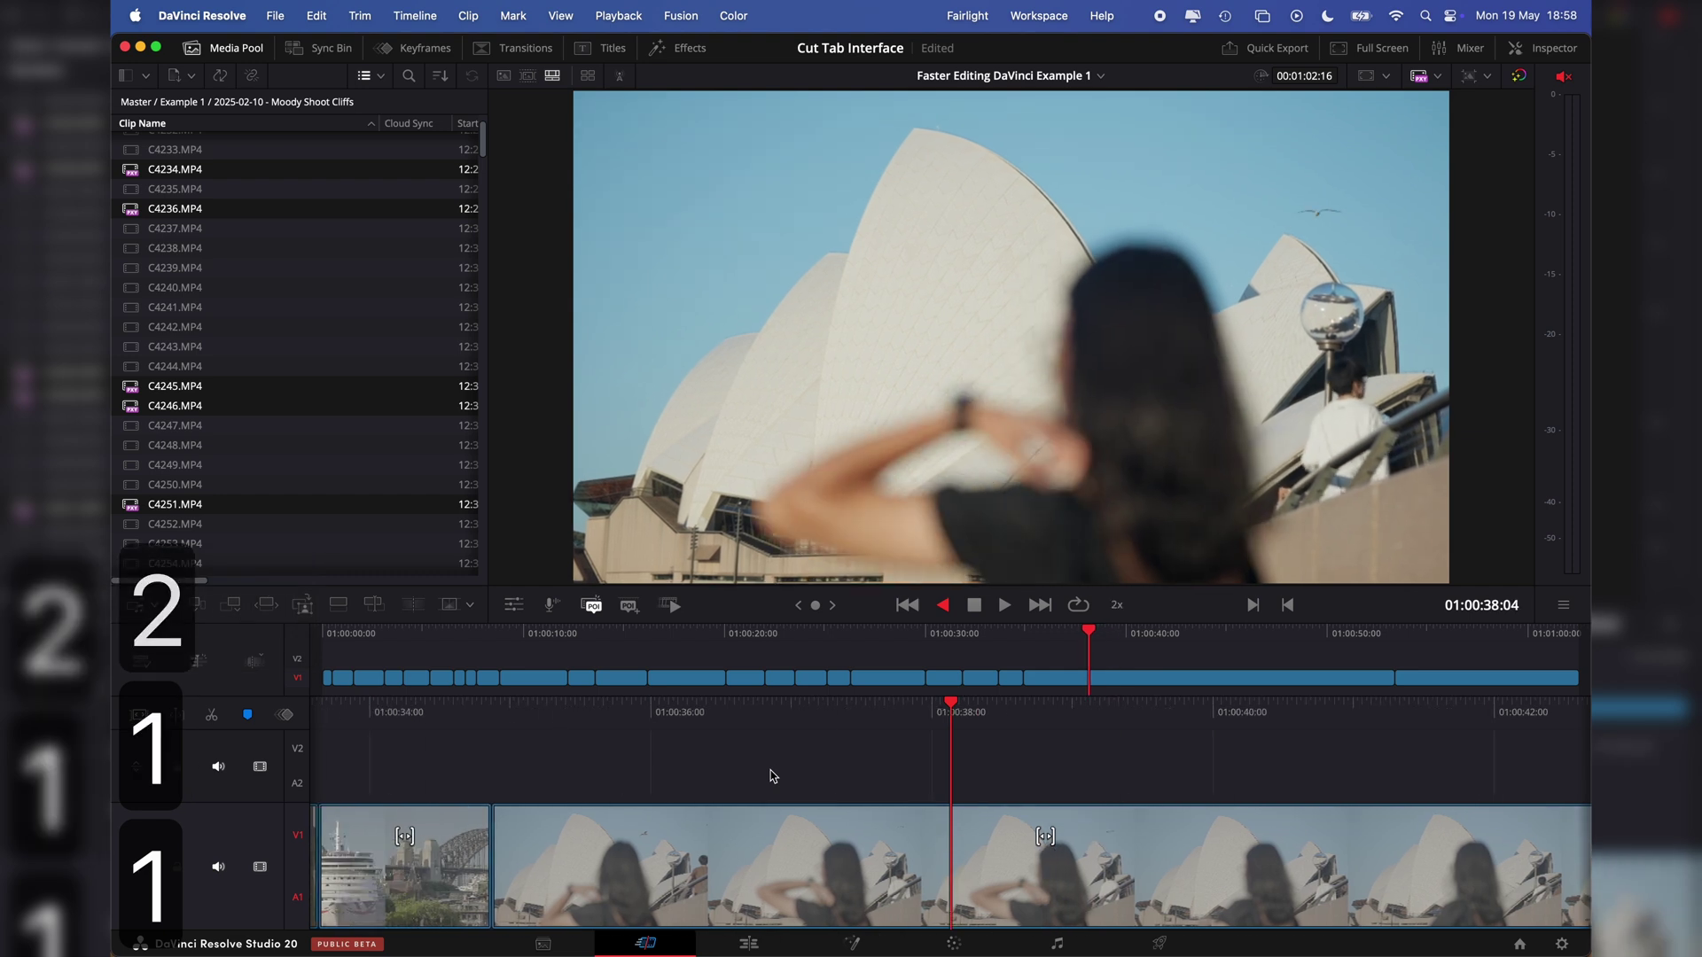
{"action": "key", "text": "2"}
{"action": "key", "text": "2"}
{"action": "key", "text": "i"}
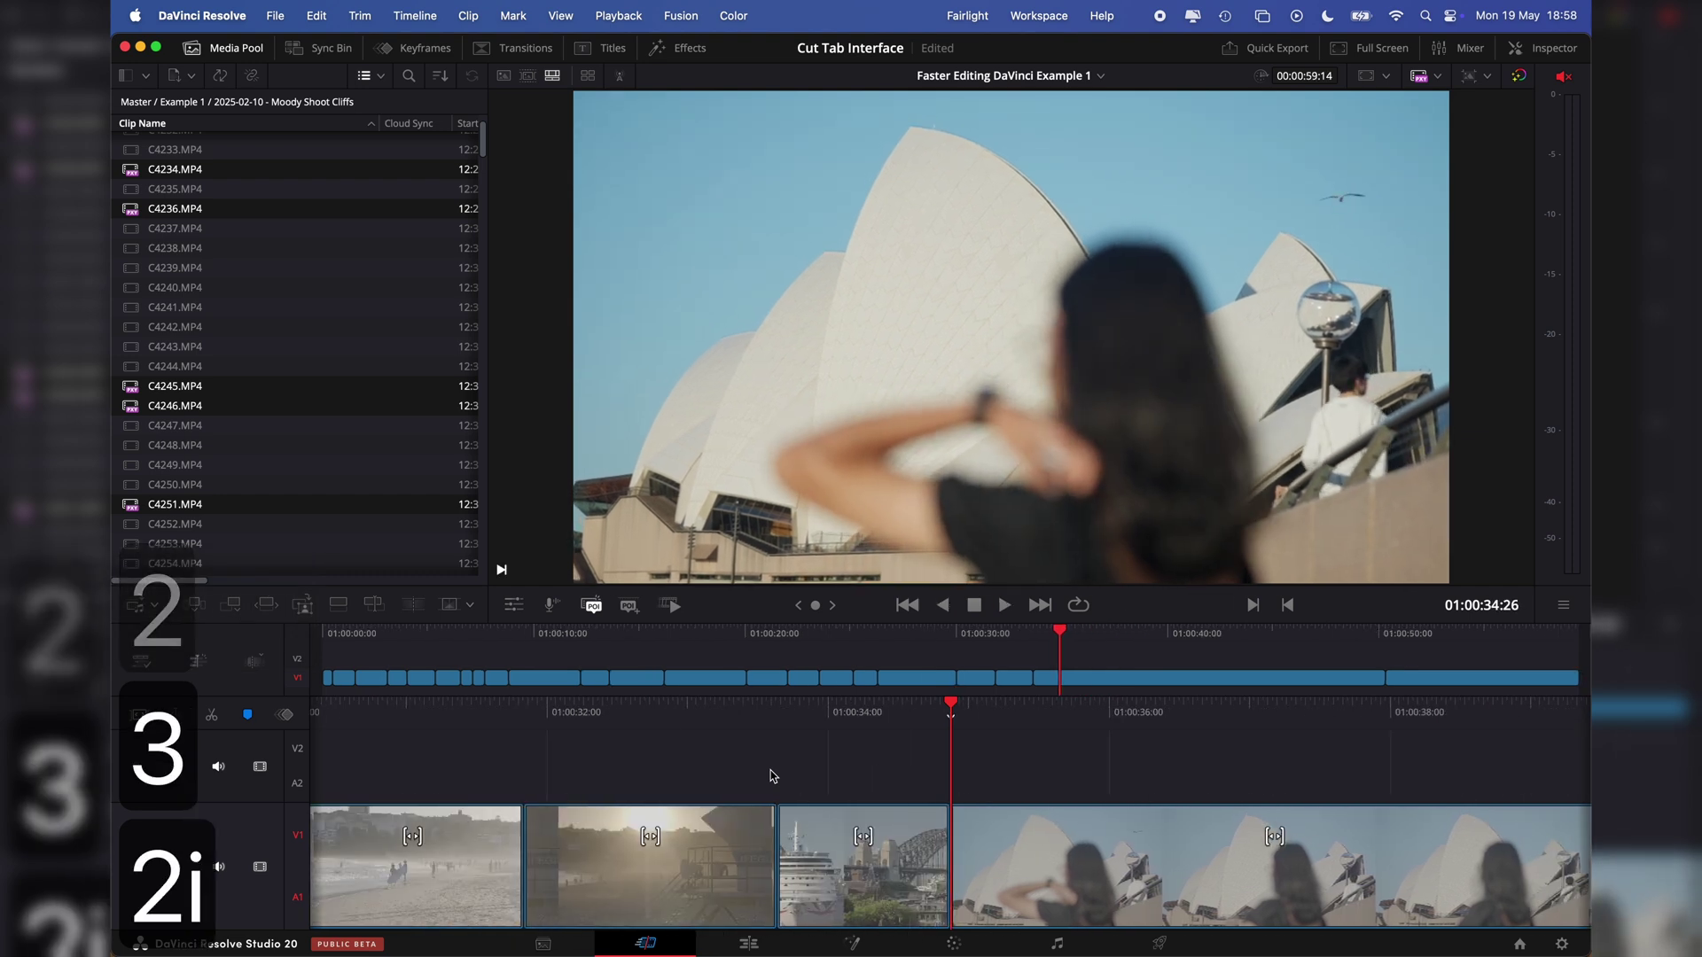
{"action": "key", "text": "2"}
{"action": "key", "text": "p"}
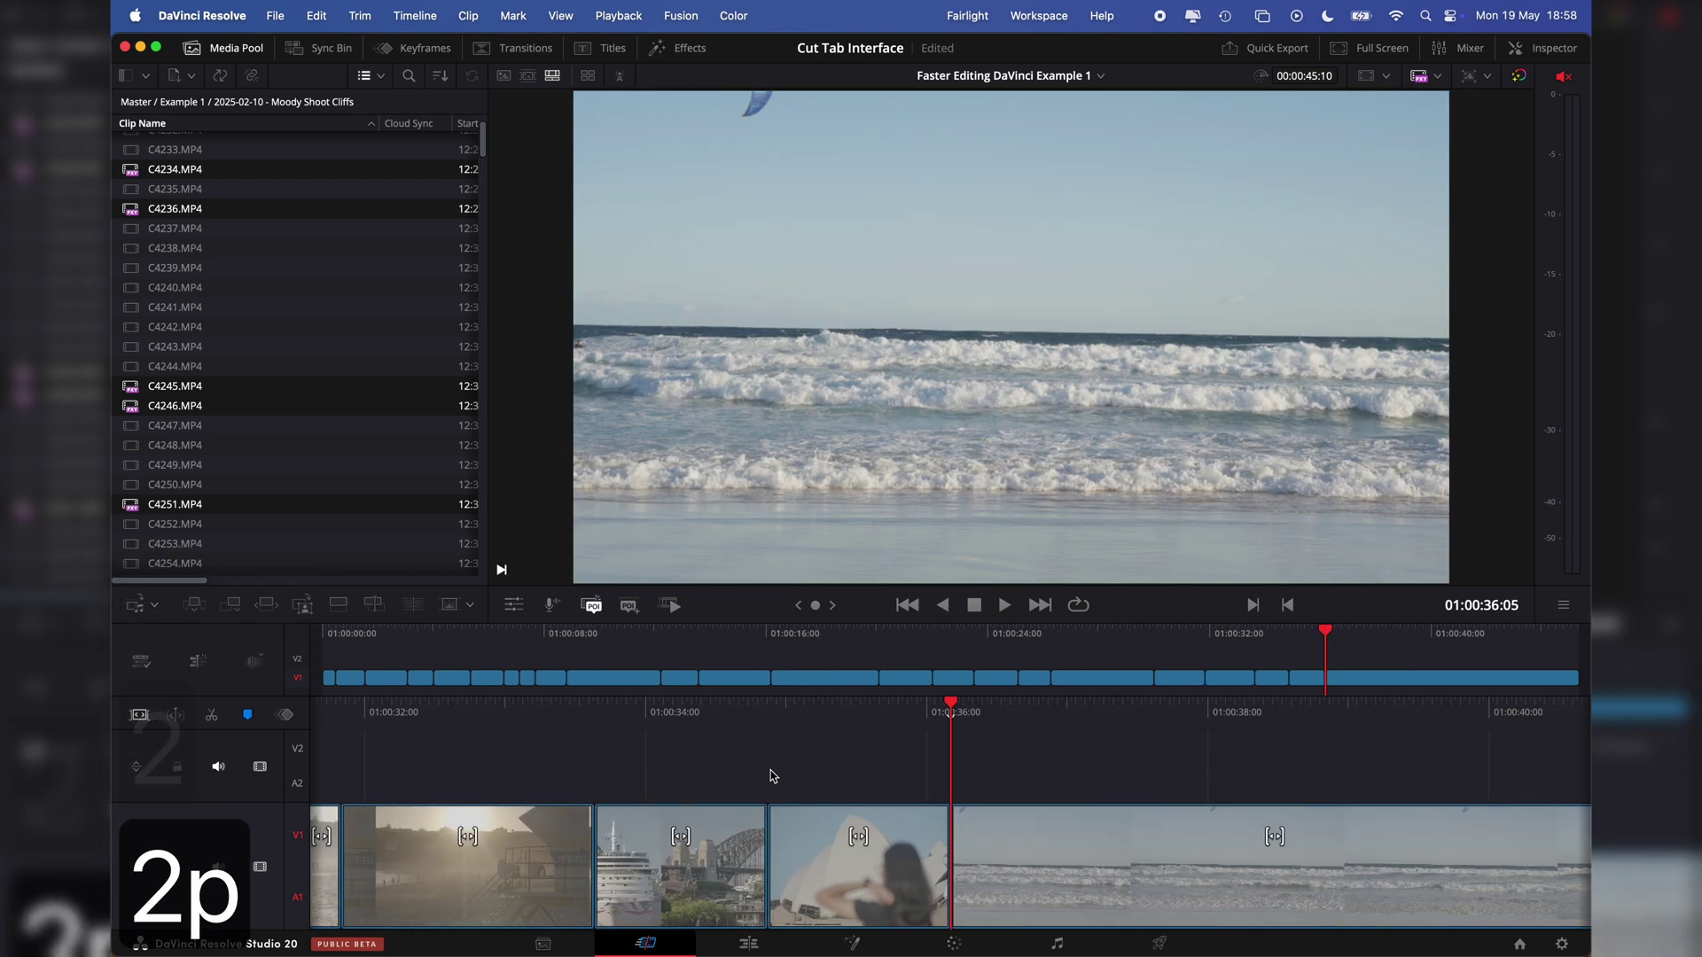
- Try trimming the start of the waves clip, then undo it
{"action": "key", "text": "3"}
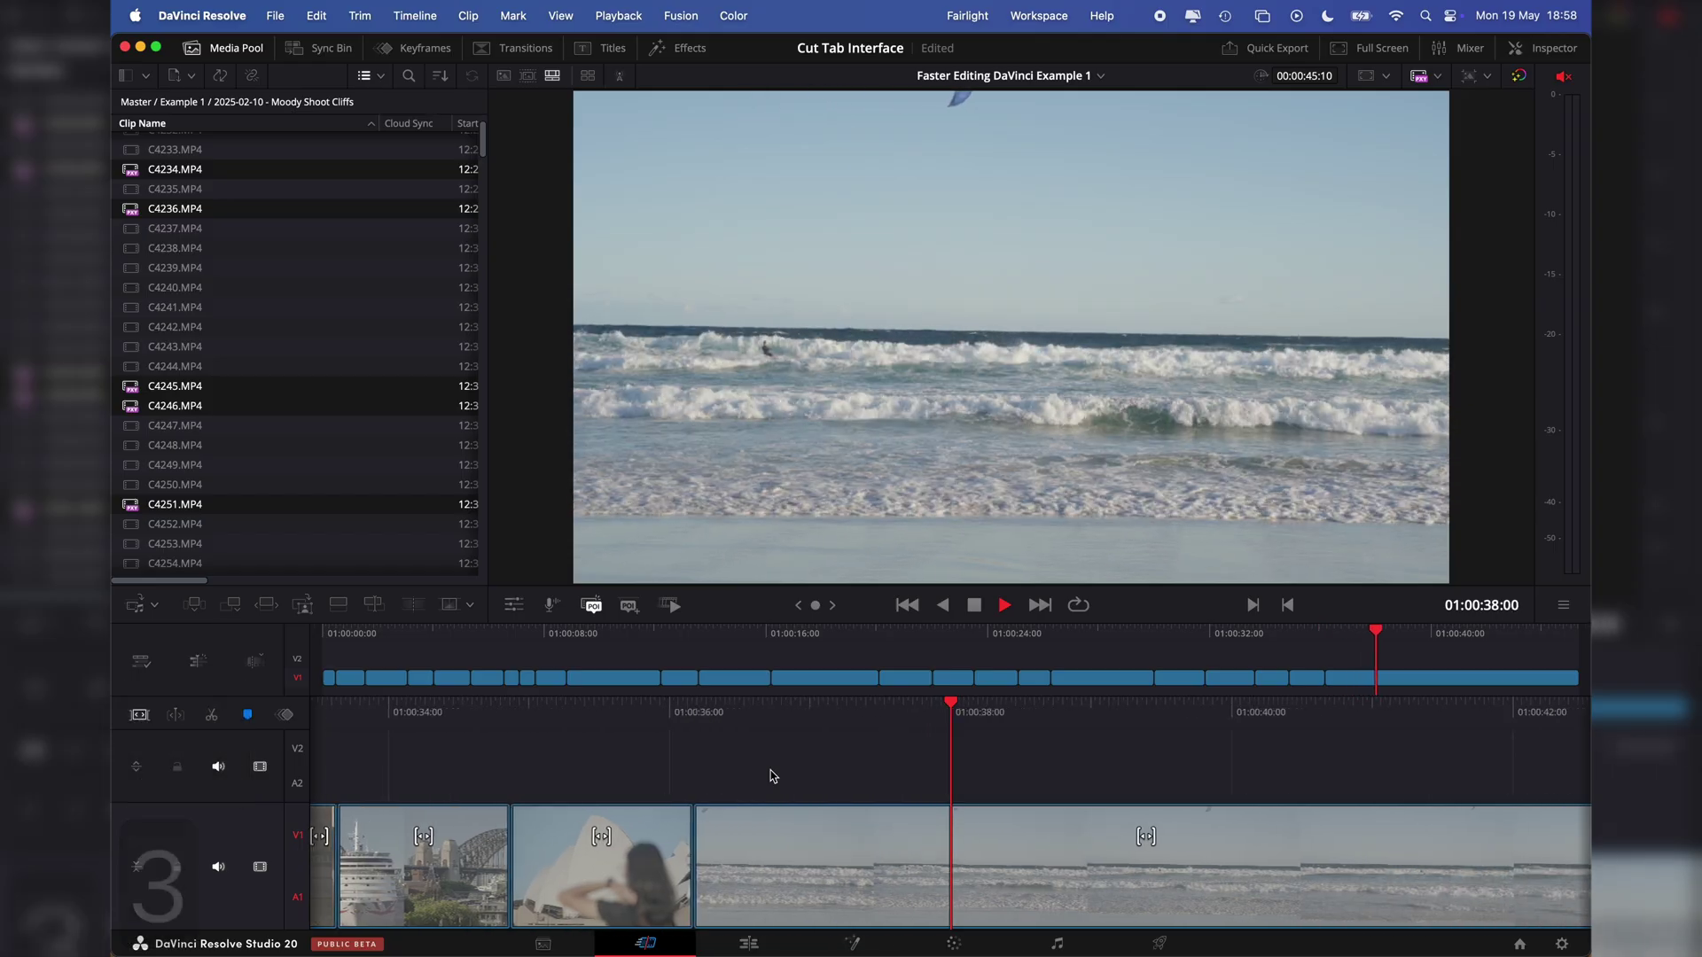
{"action": "key", "text": "1"}
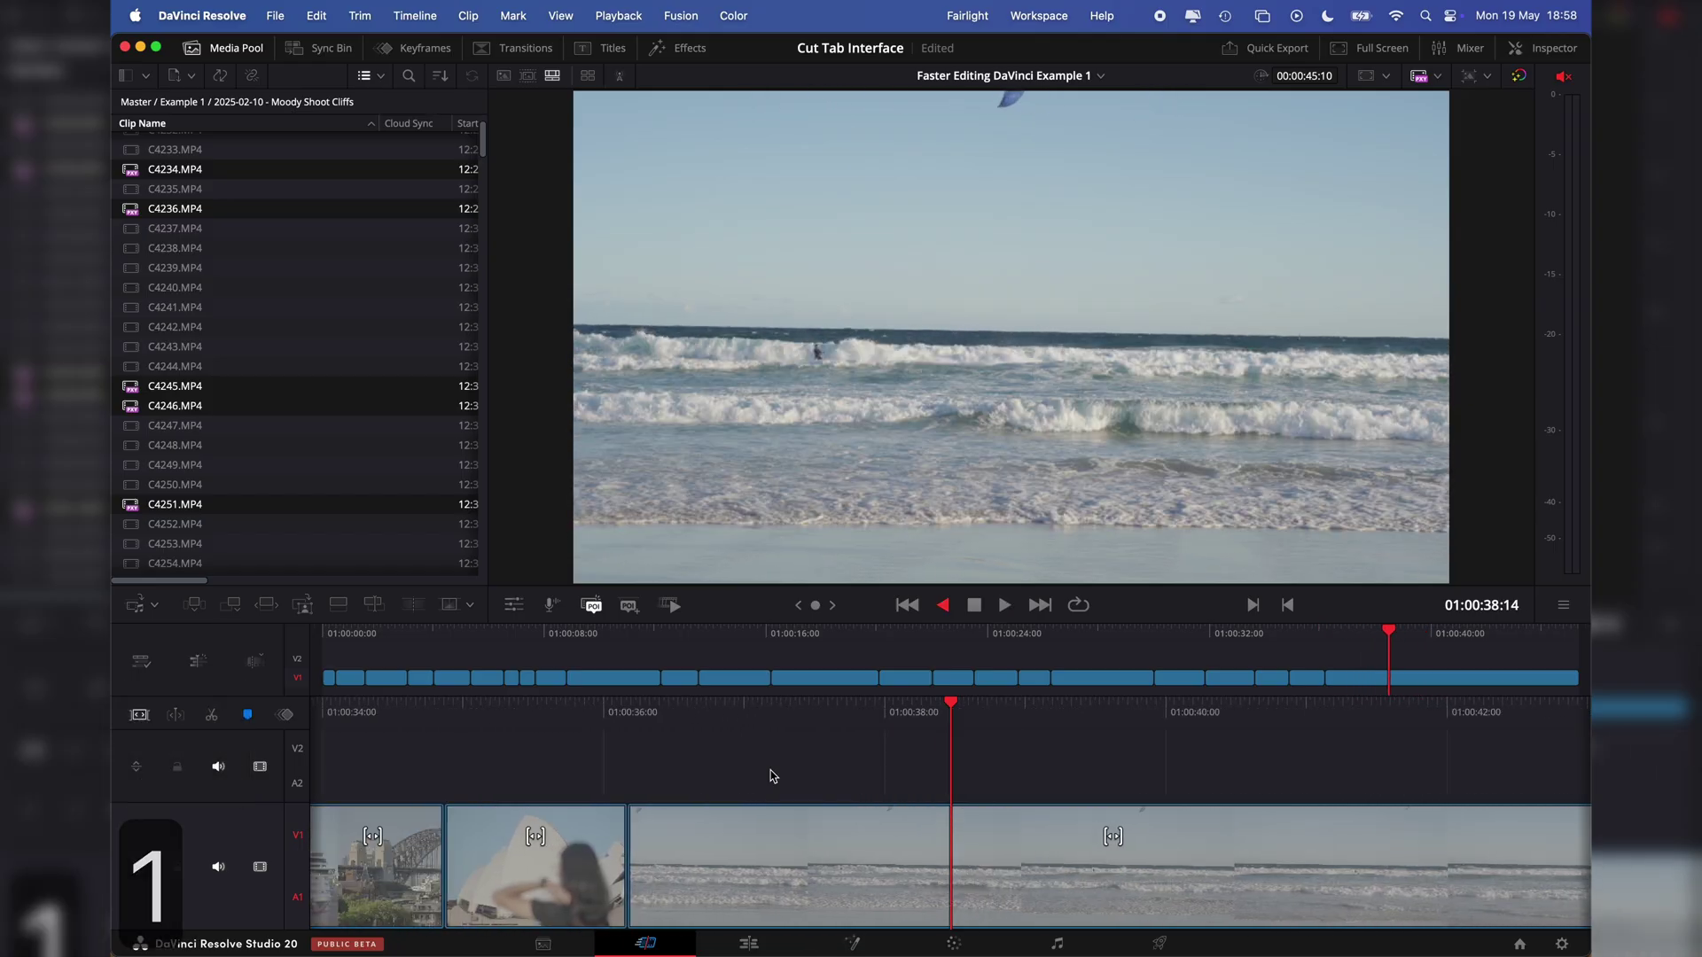
{"action": "key", "text": "2"}
{"action": "key", "text": "i"}
{"action": "key", "text": "3"}
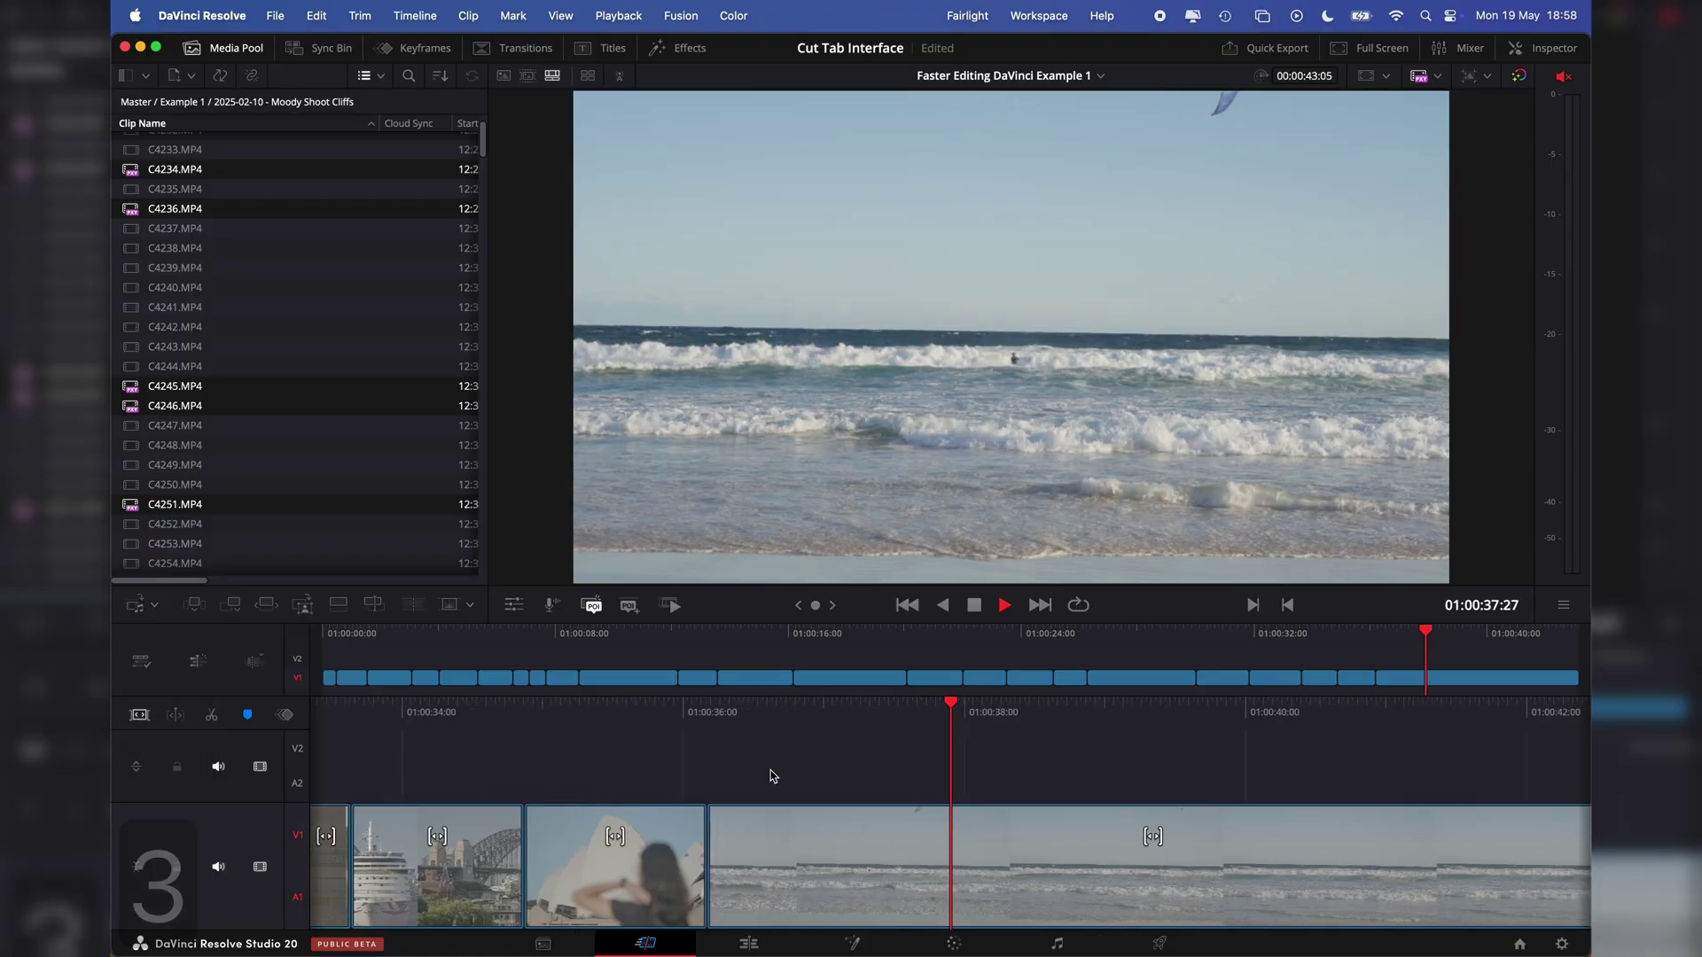
{"action": "key", "text": "super+z"}
- Shuttle back and forth through the trimmed b-roll timeline to review it
{"action": "key", "text": "1"}
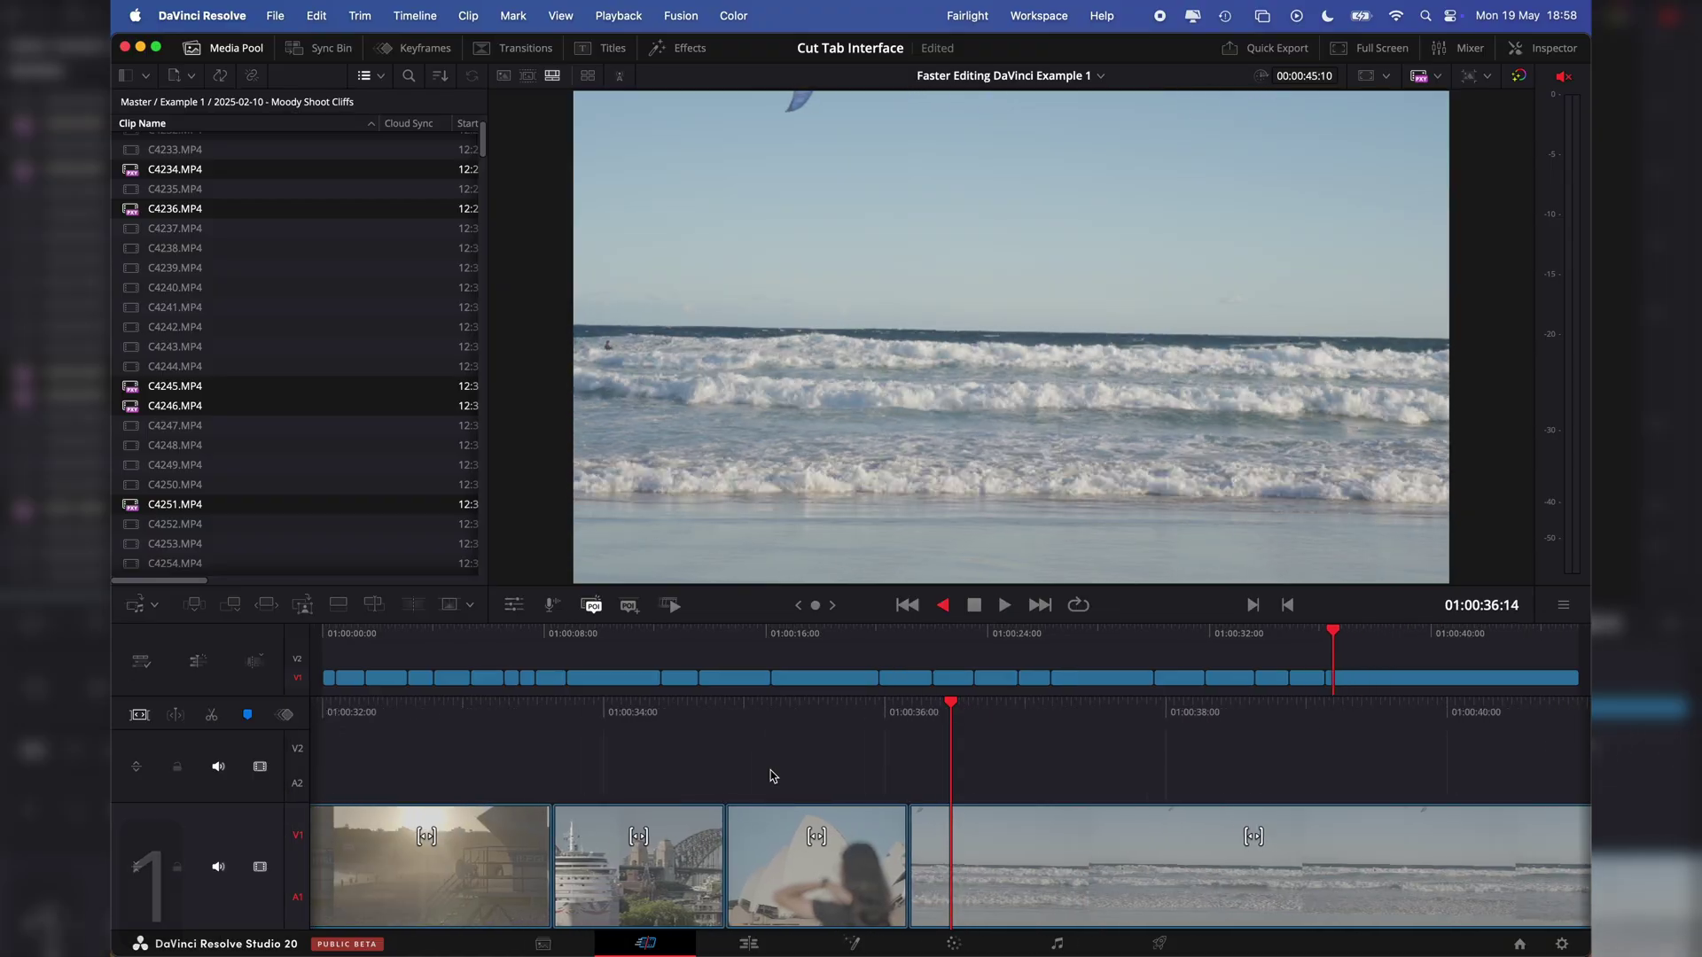
{"action": "key", "text": "2"}
{"action": "key", "text": "2"}
{"action": "key", "text": "3"}
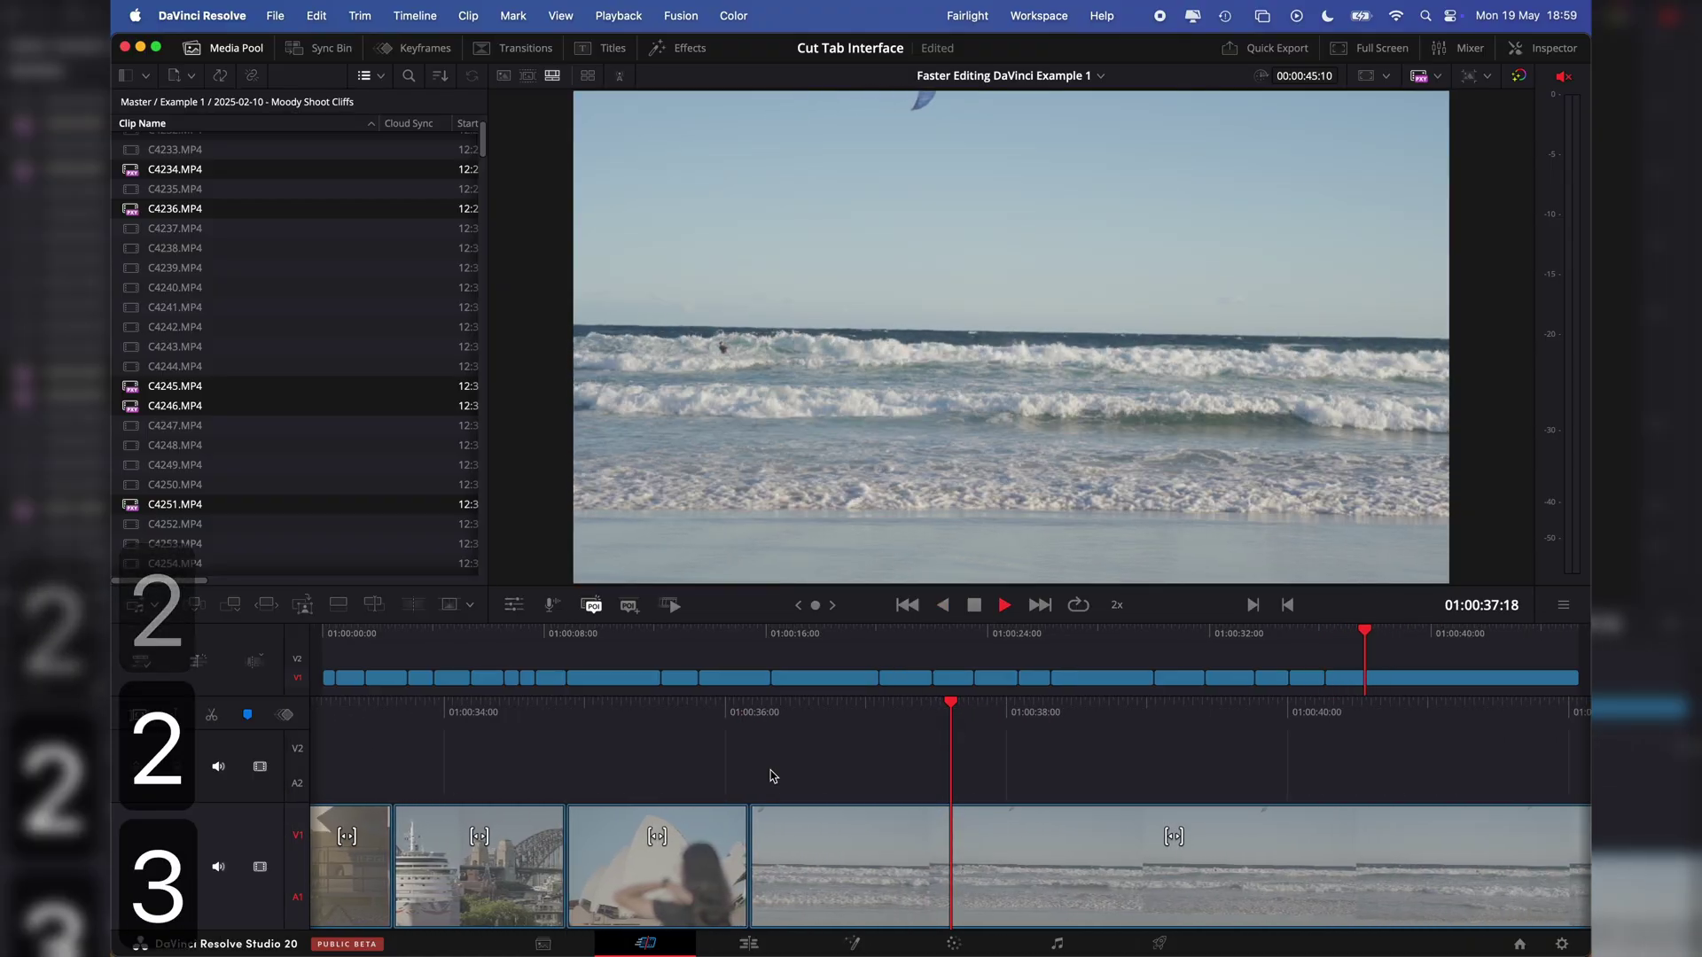
{"action": "key", "text": "1"}
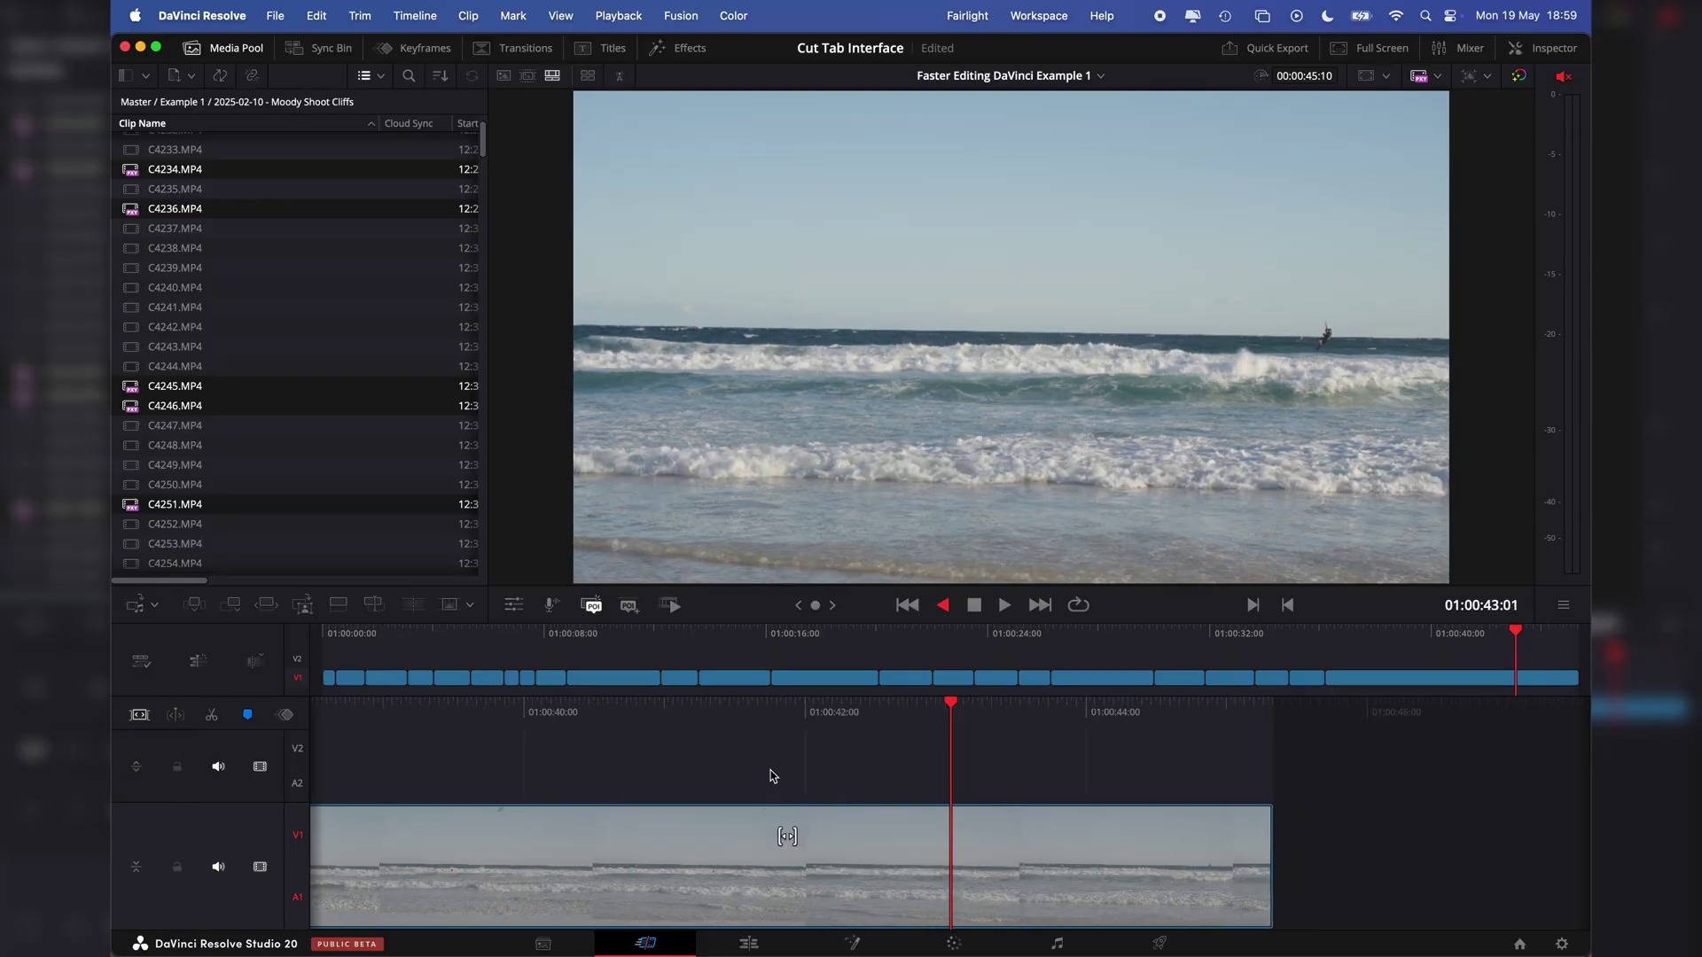
{"action": "key", "text": "1"}
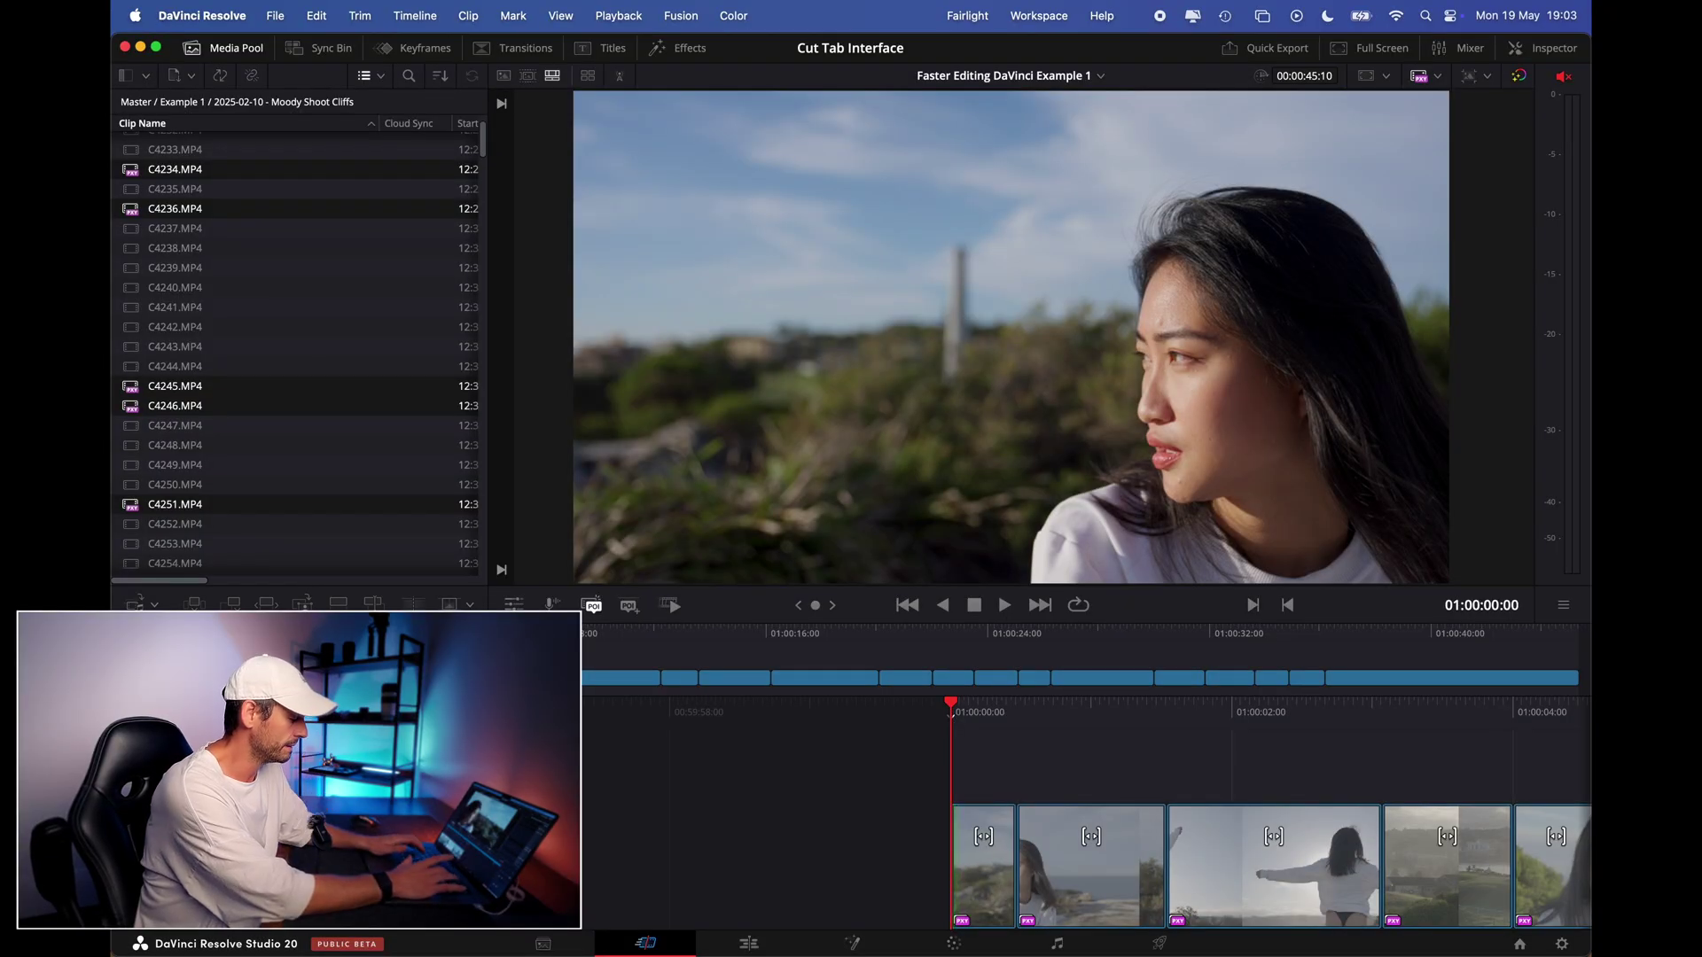
- Play the trimmed b-roll timeline from the start
{"action": "key", "text": "space"}
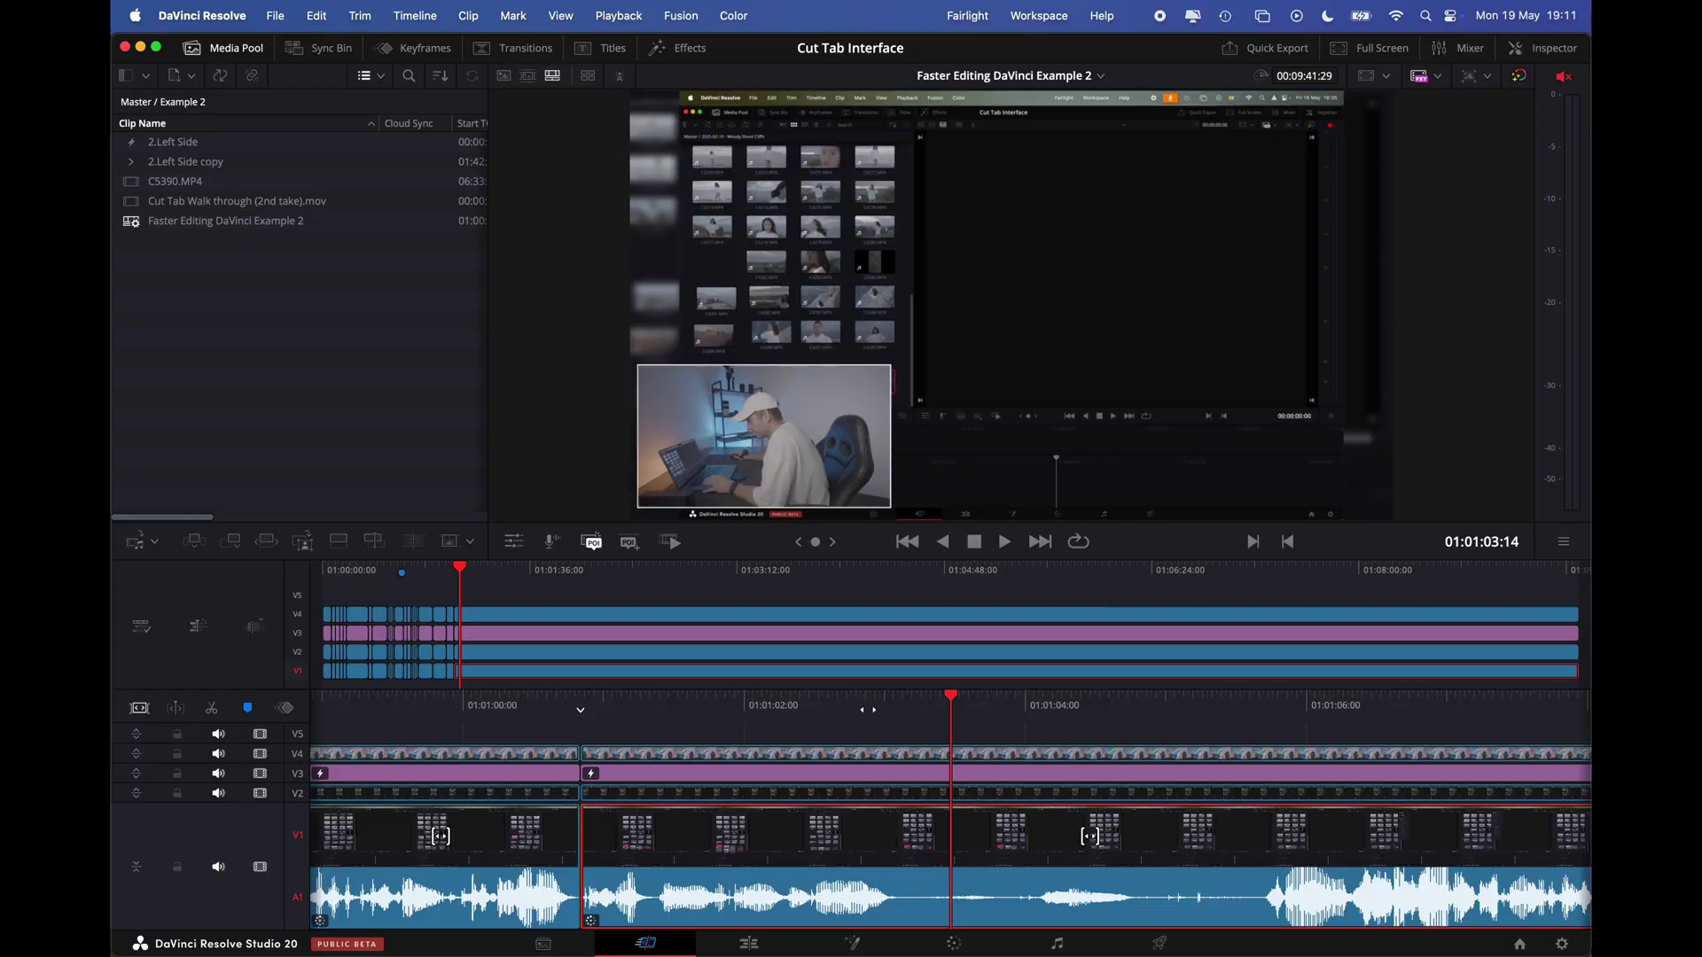
- Select and disable all Example 2 timeline clips, then play at double speed
{"action": "scroll", "coordinate": [878, 762], "scroll_direction": "left", "scroll_amount": 2}
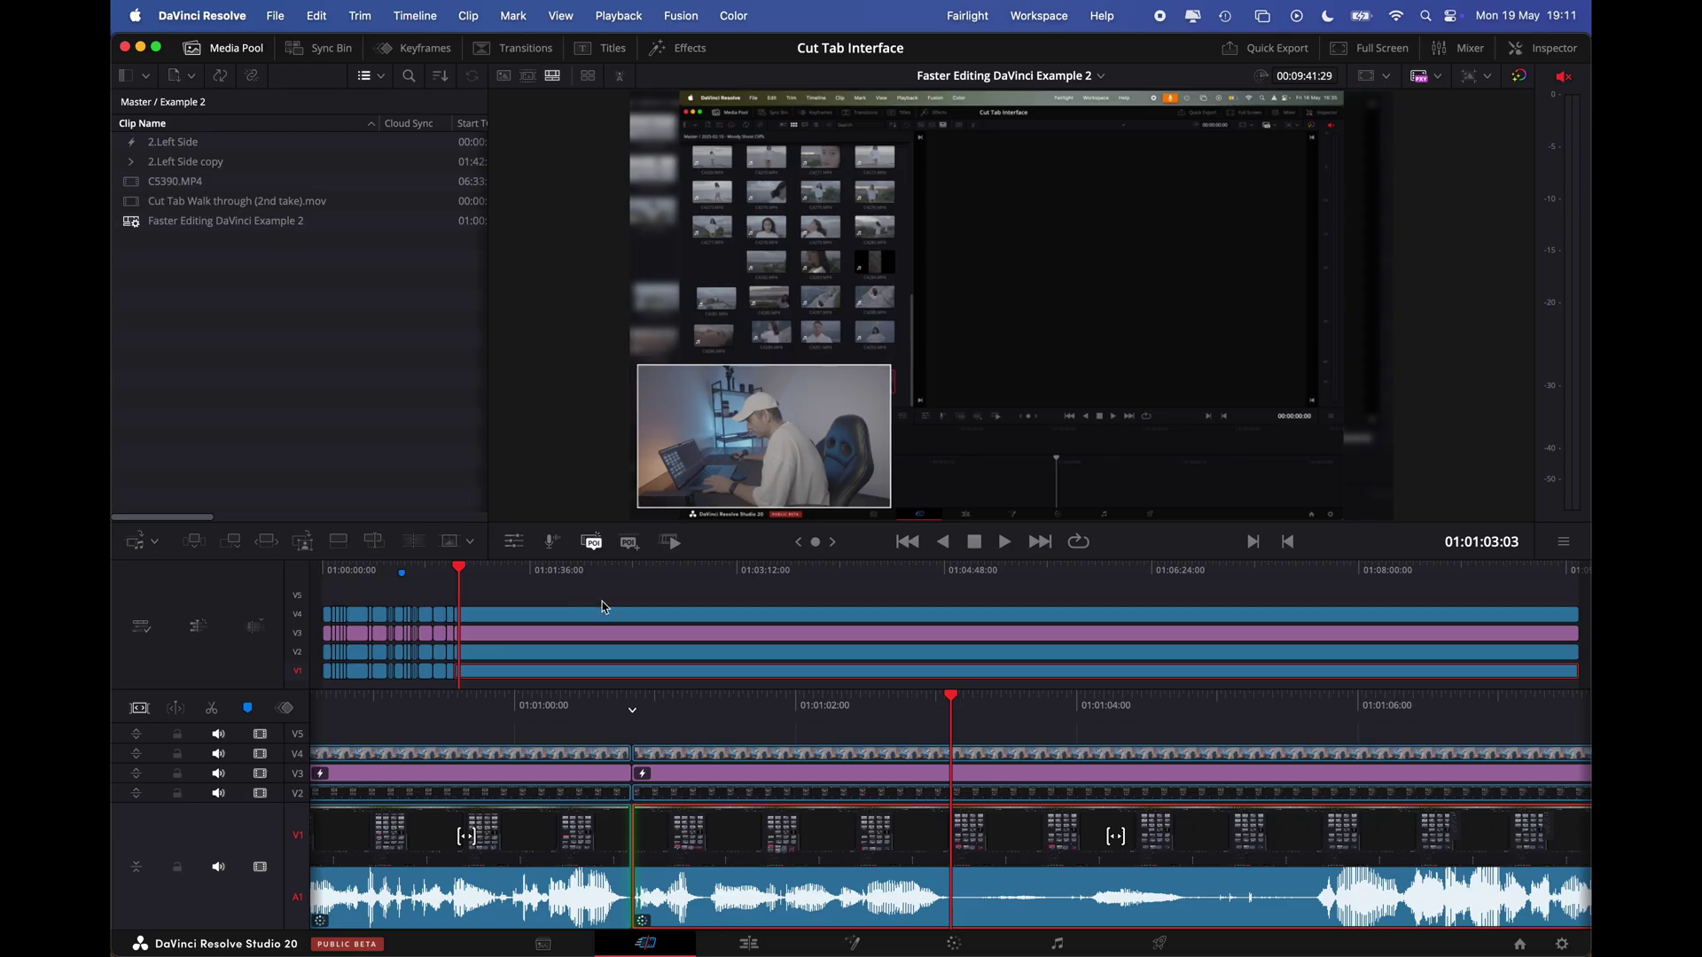
{"action": "key", "text": "super+a"}
{"action": "key", "text": "d"}
{"action": "key", "text": "l"}
{"action": "key", "text": "l"}
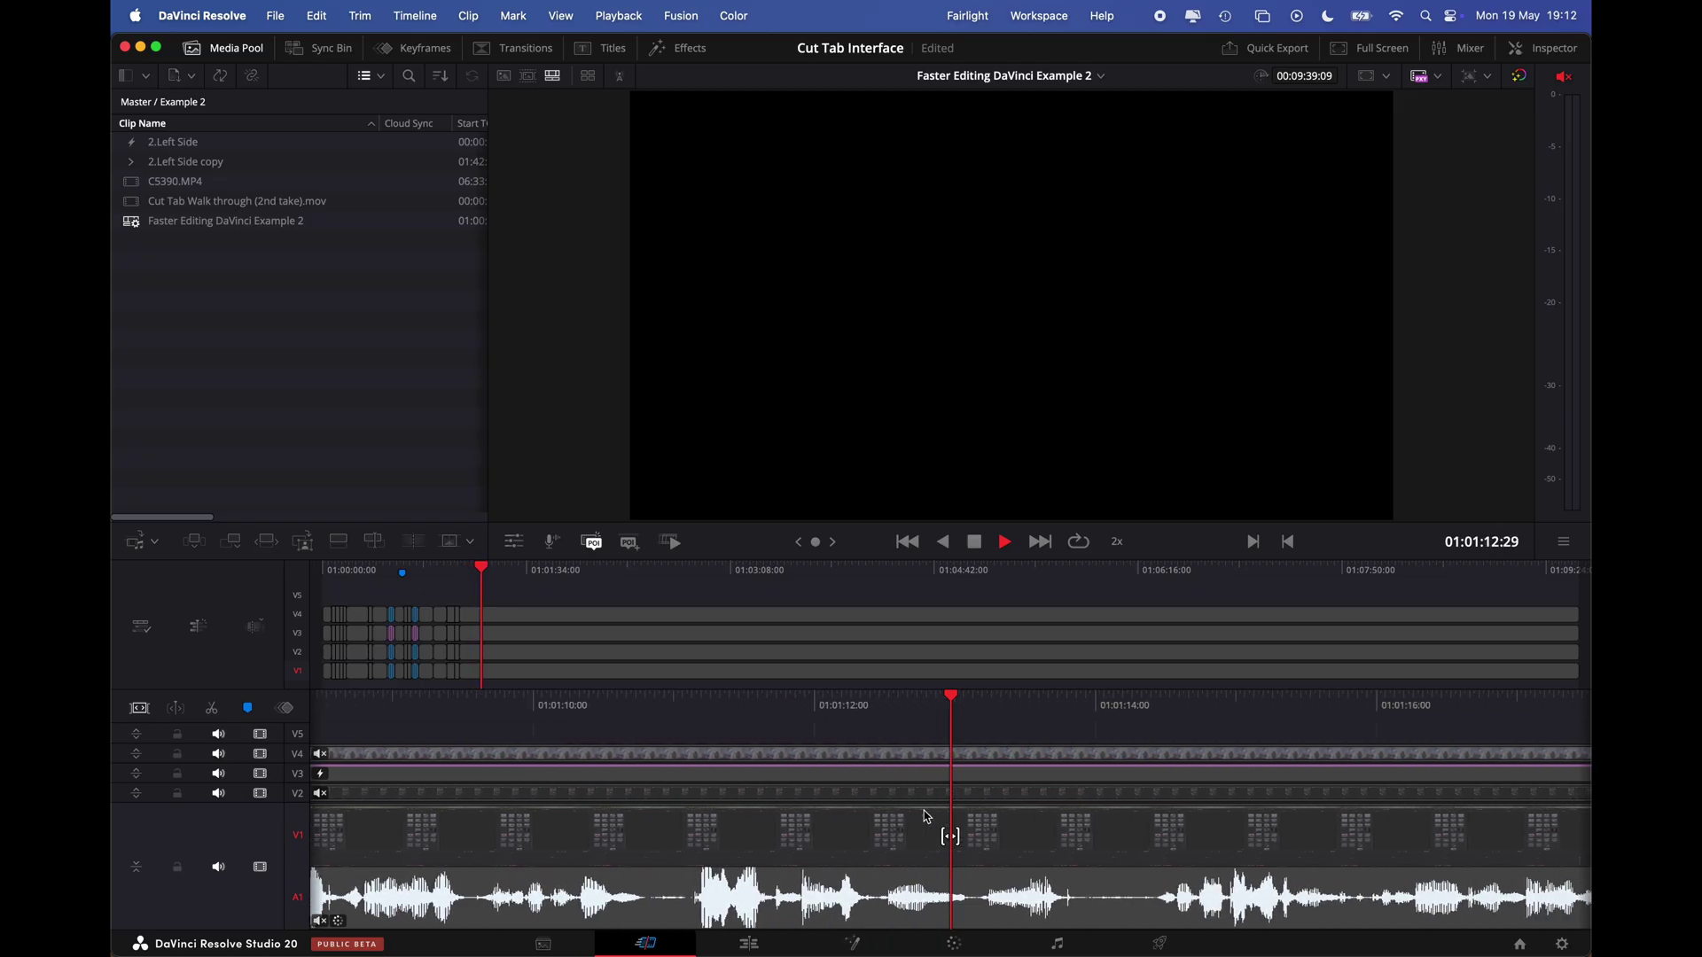
- Split the clips at the start and end of the first silent pauses near 01:02:20
{"action": "key", "text": "space"}
{"action": "key", "text": "super+b"}
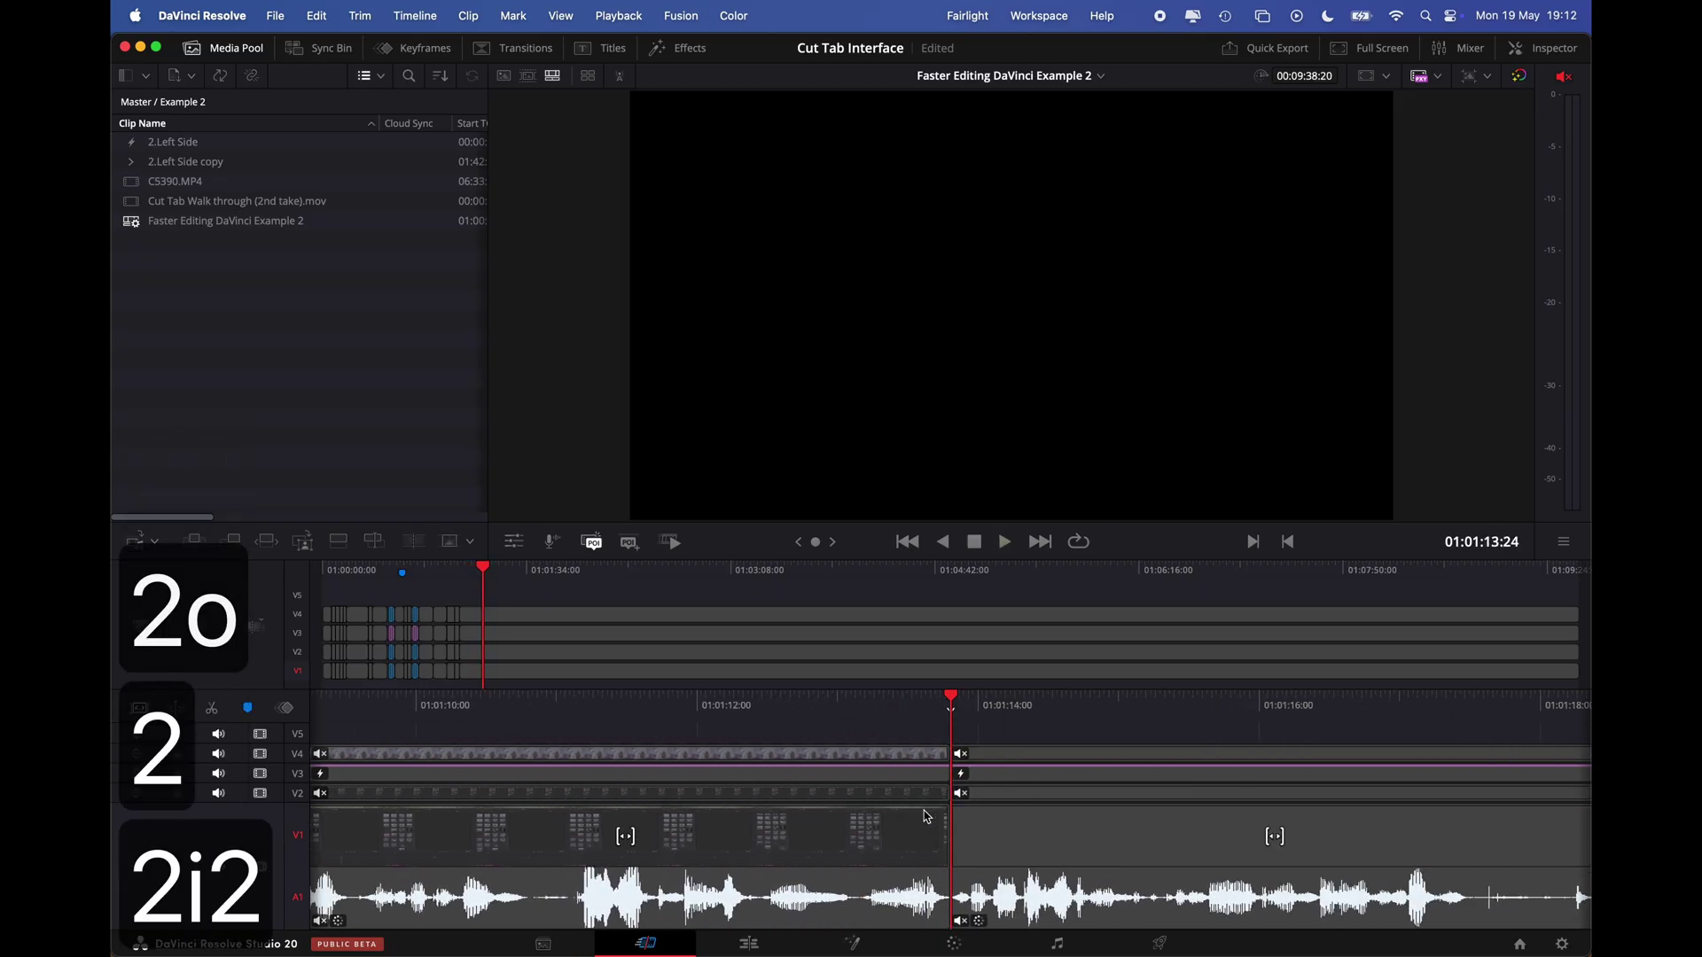
{"action": "key", "text": "l"}
{"action": "key", "text": "l"}
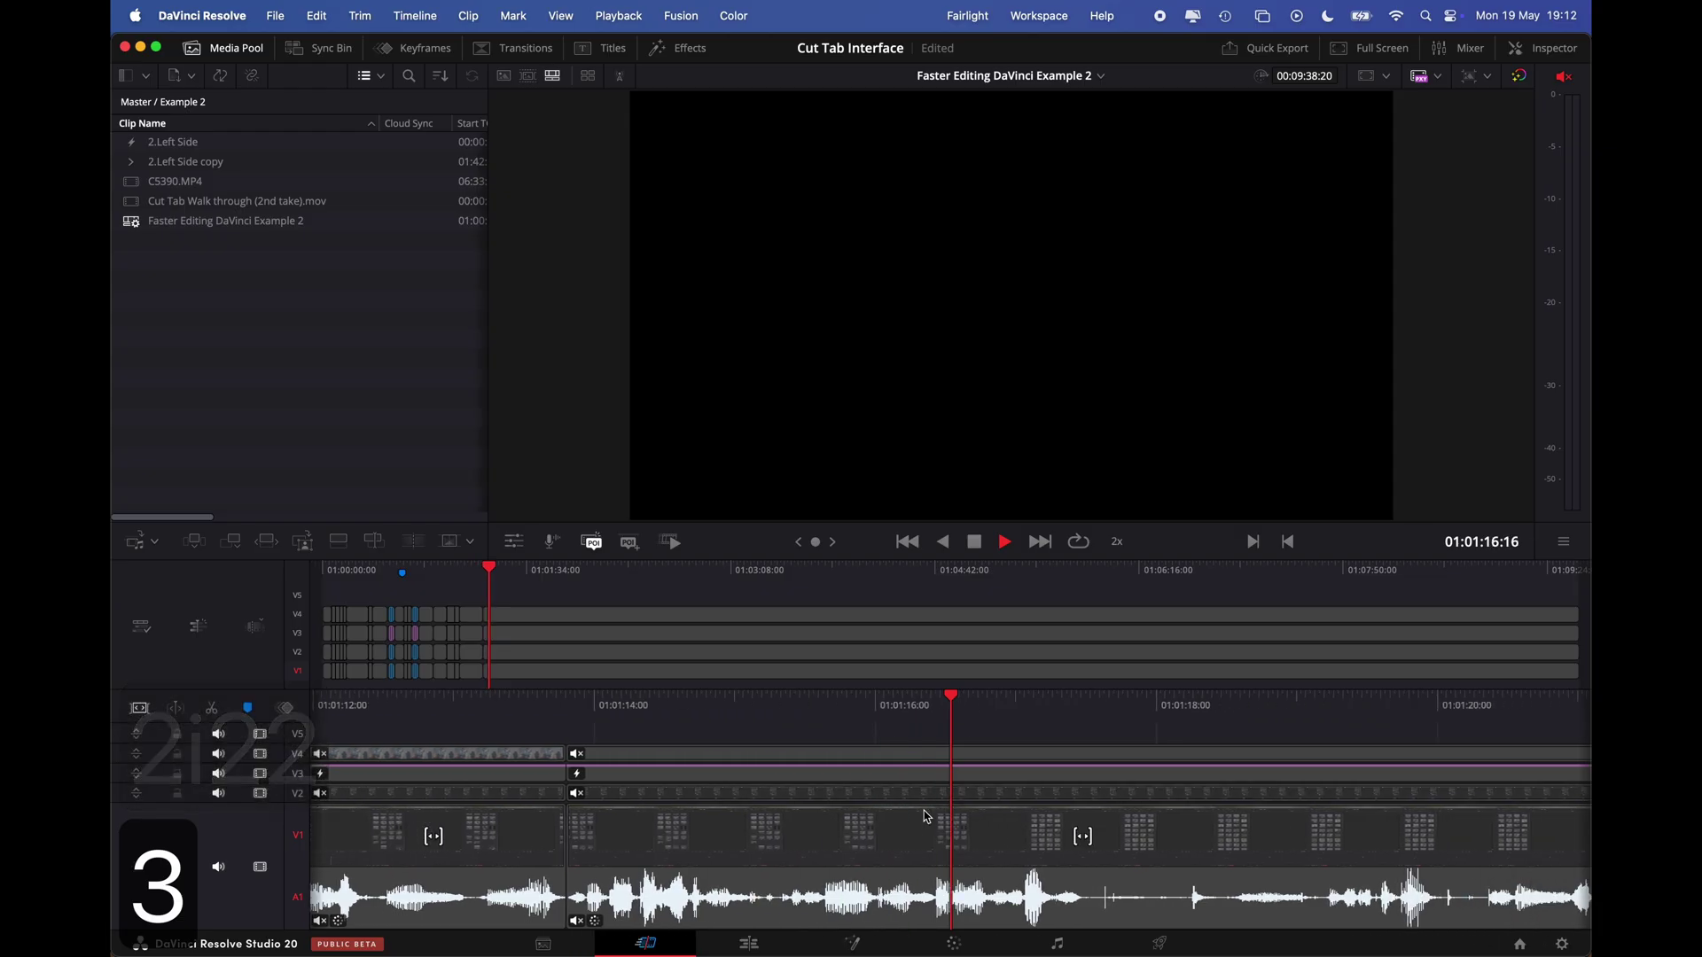
{"action": "key", "text": "super+b"}
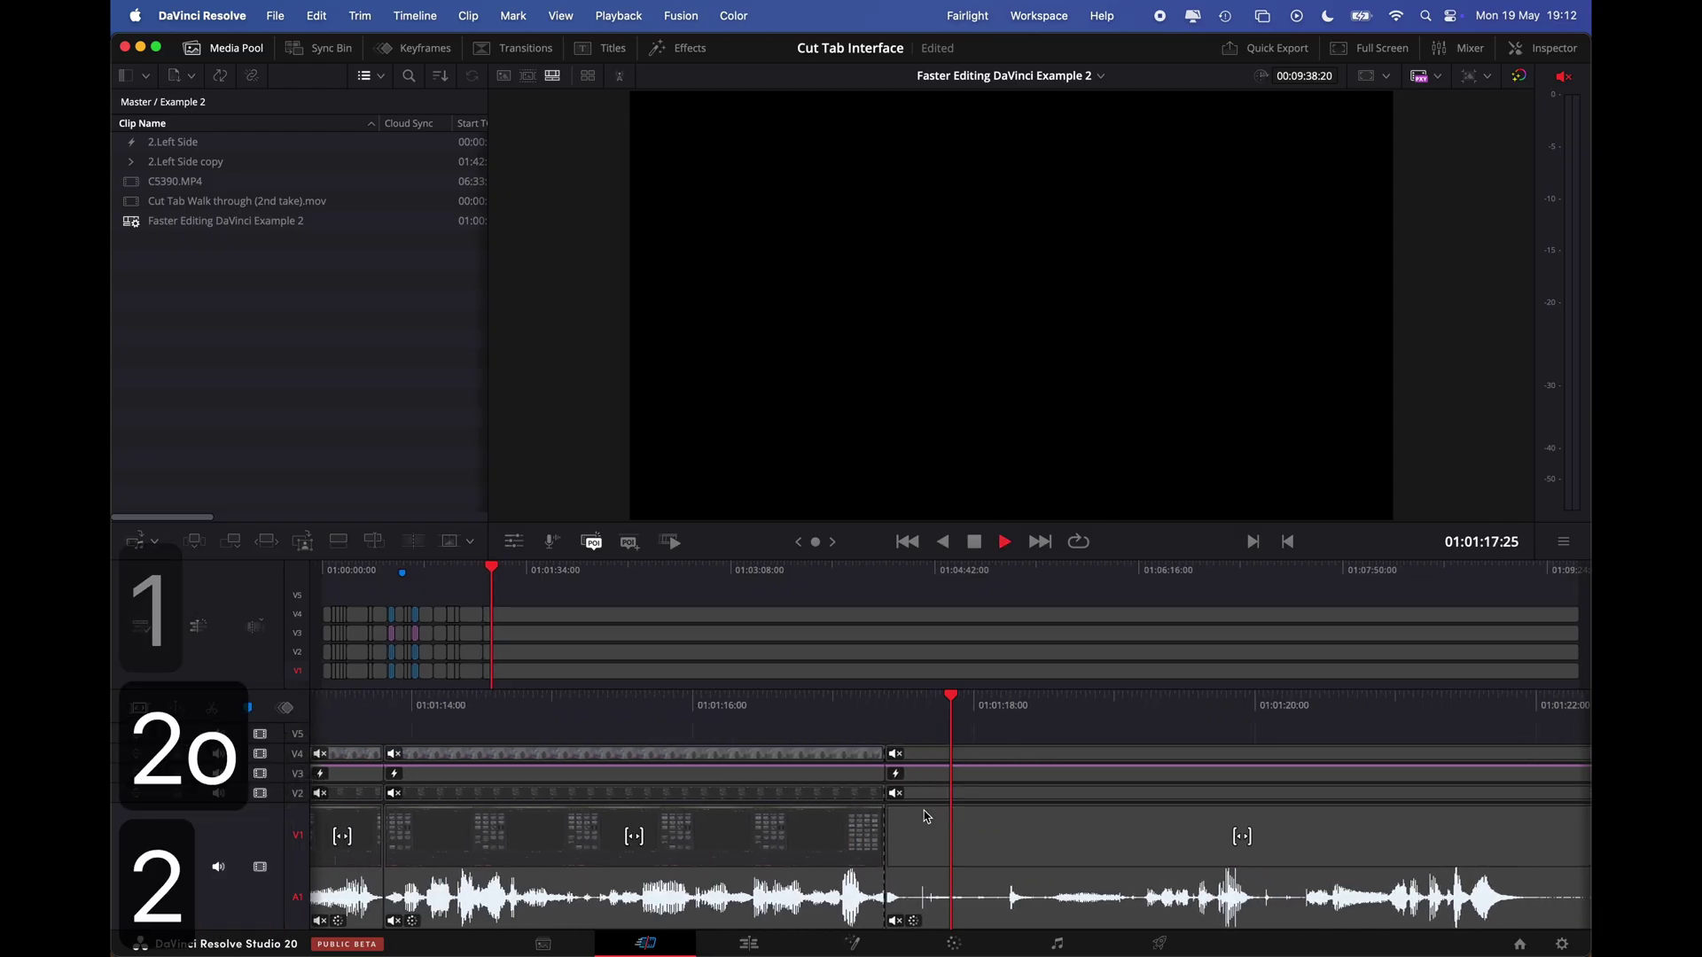
{"action": "key", "text": "j"}
{"action": "key", "text": "l"}
{"action": "key", "text": "l"}
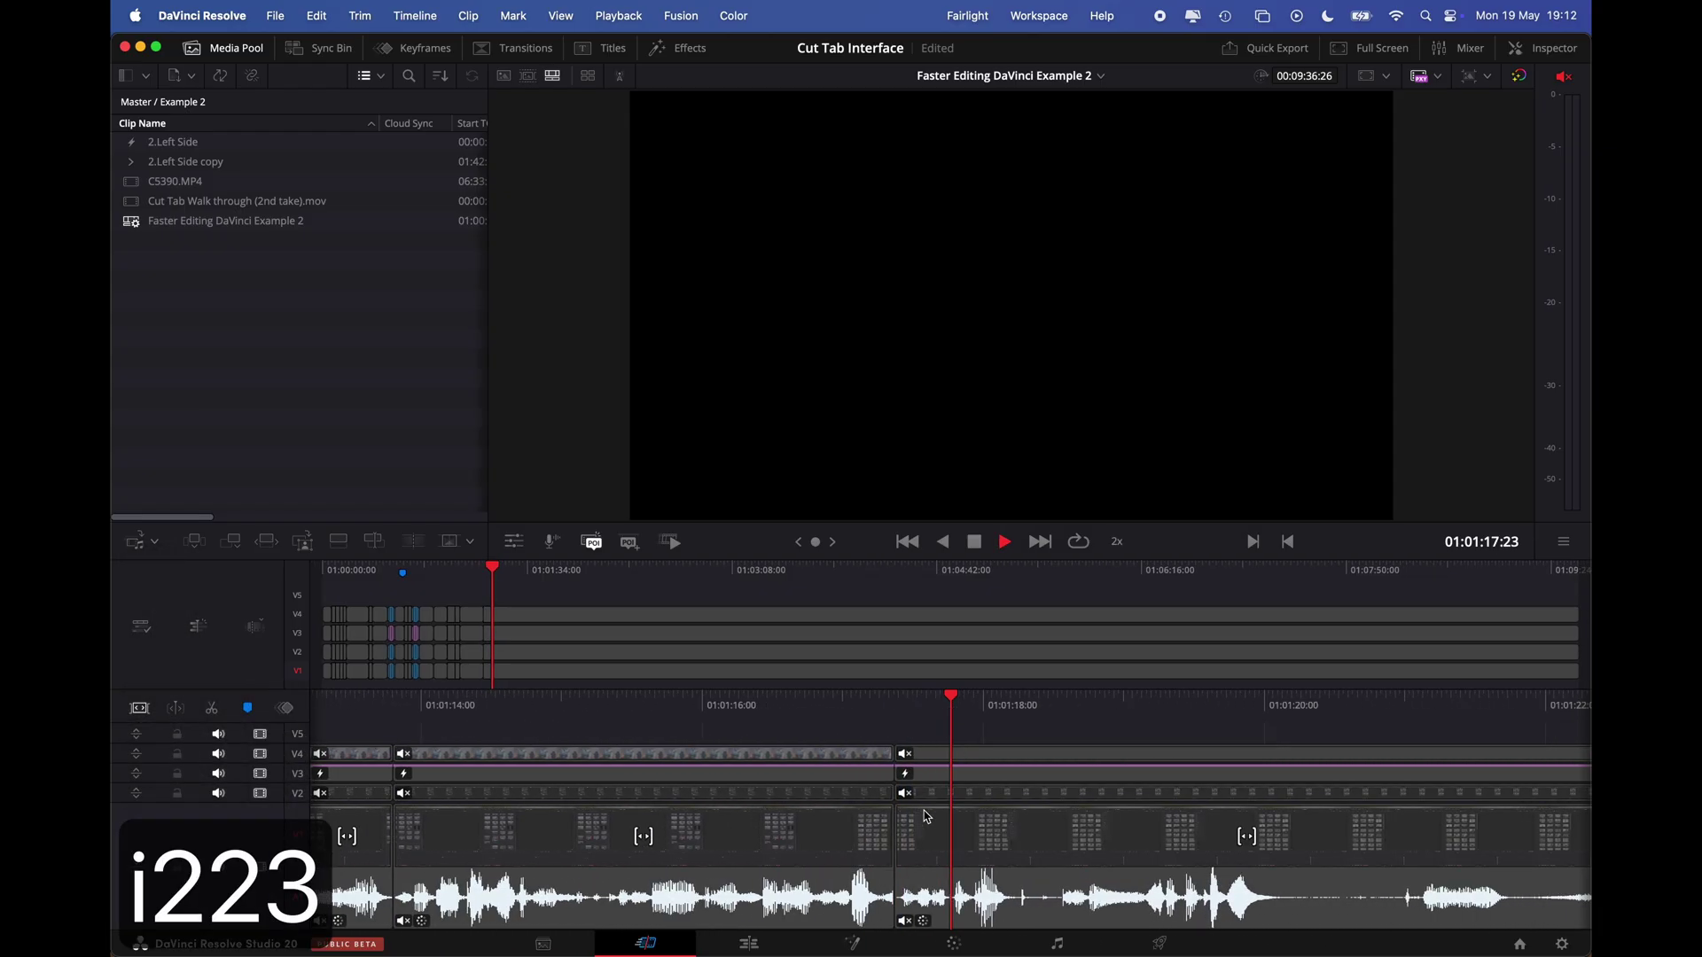
{"action": "key", "text": "super+b"}
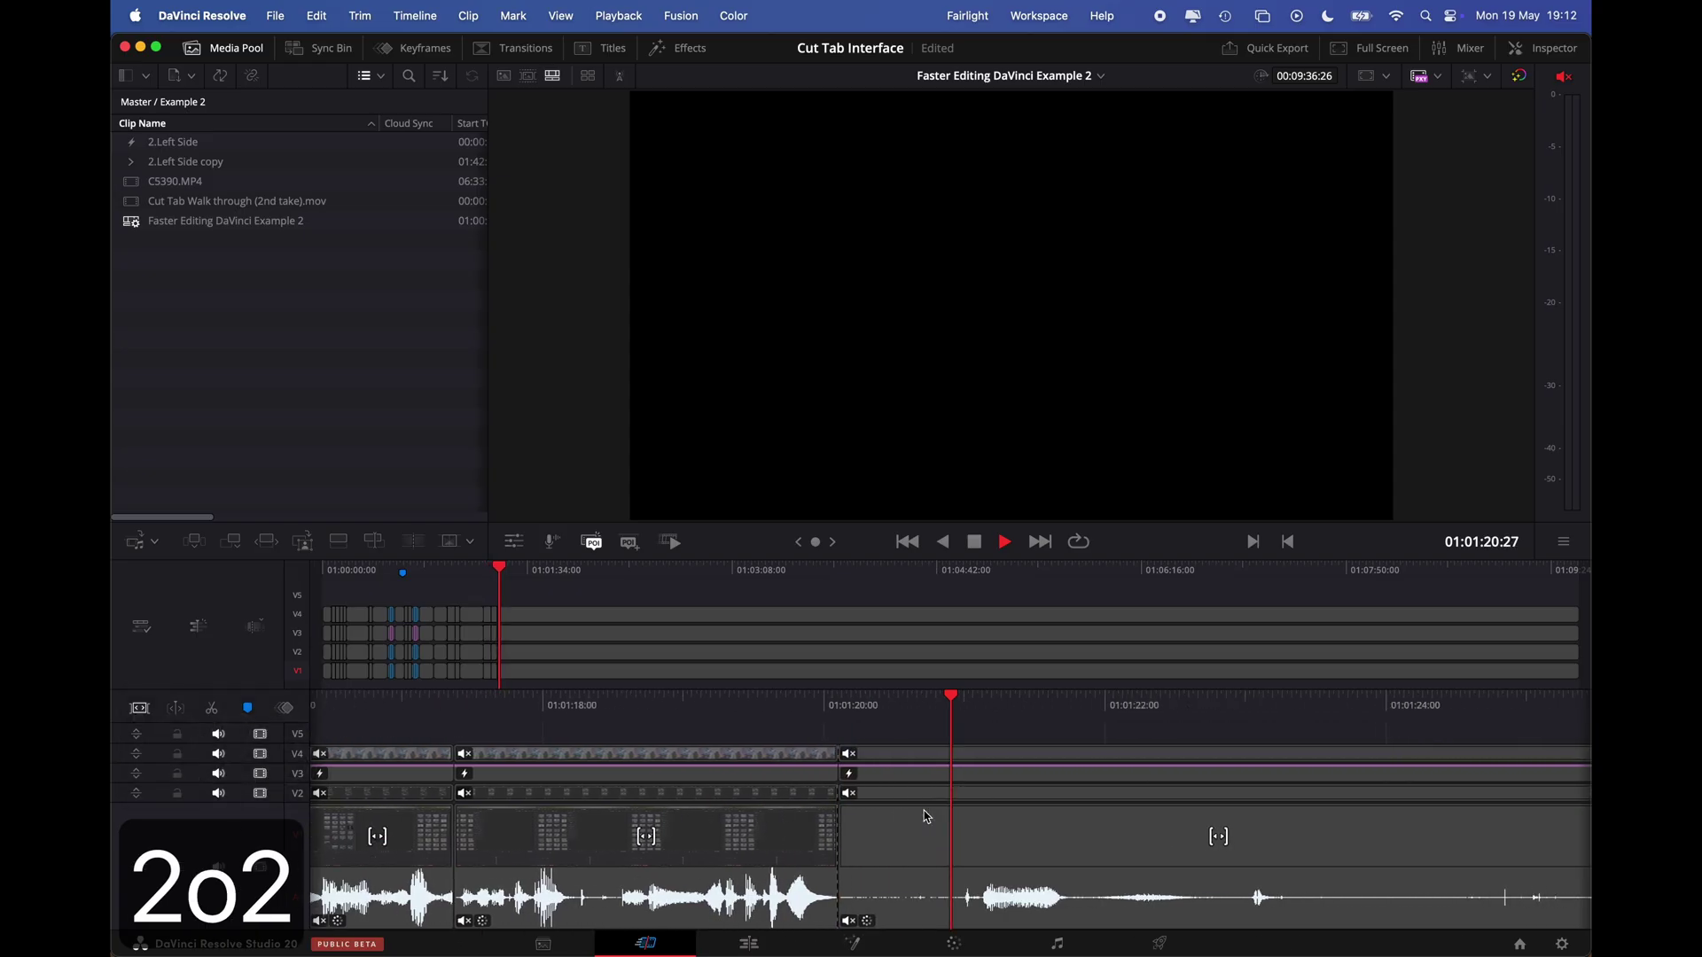
{"action": "key", "text": "super+b"}
- Scan the waveform with J/K/L and split the clips at the next silences
{"action": "key", "text": "super+b"}
{"action": "key", "text": "l"}
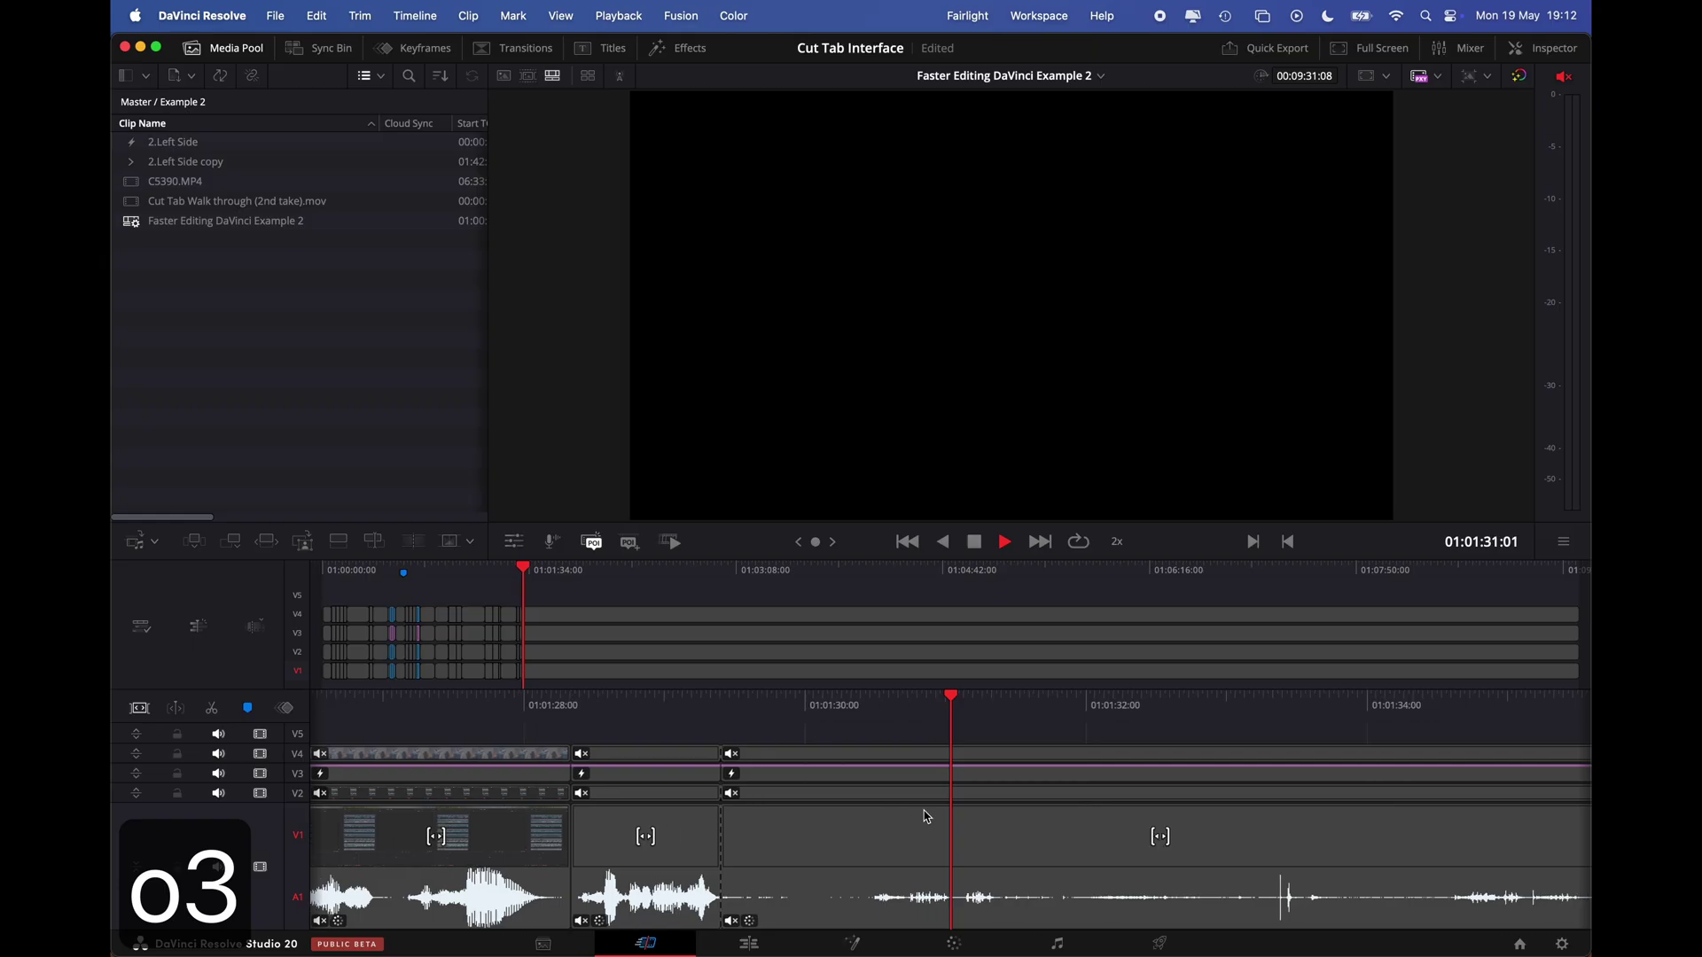
{"action": "key", "text": "super+b"}
{"action": "key", "text": "l"}
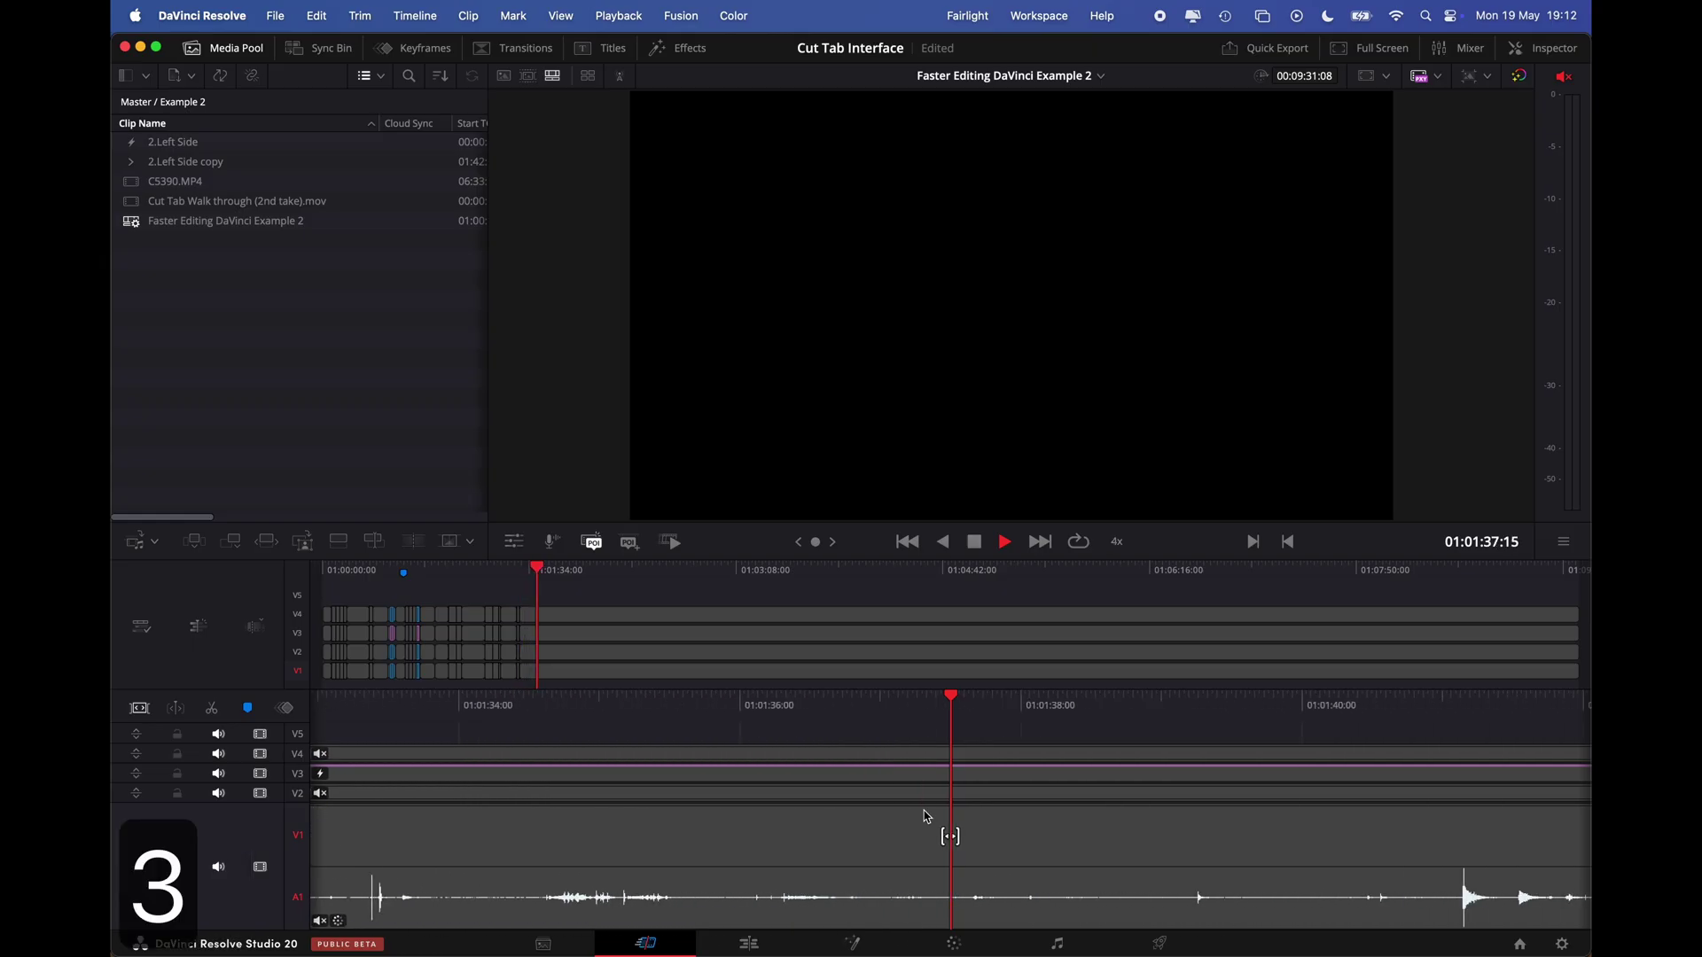
{"action": "key", "text": "super+b"}
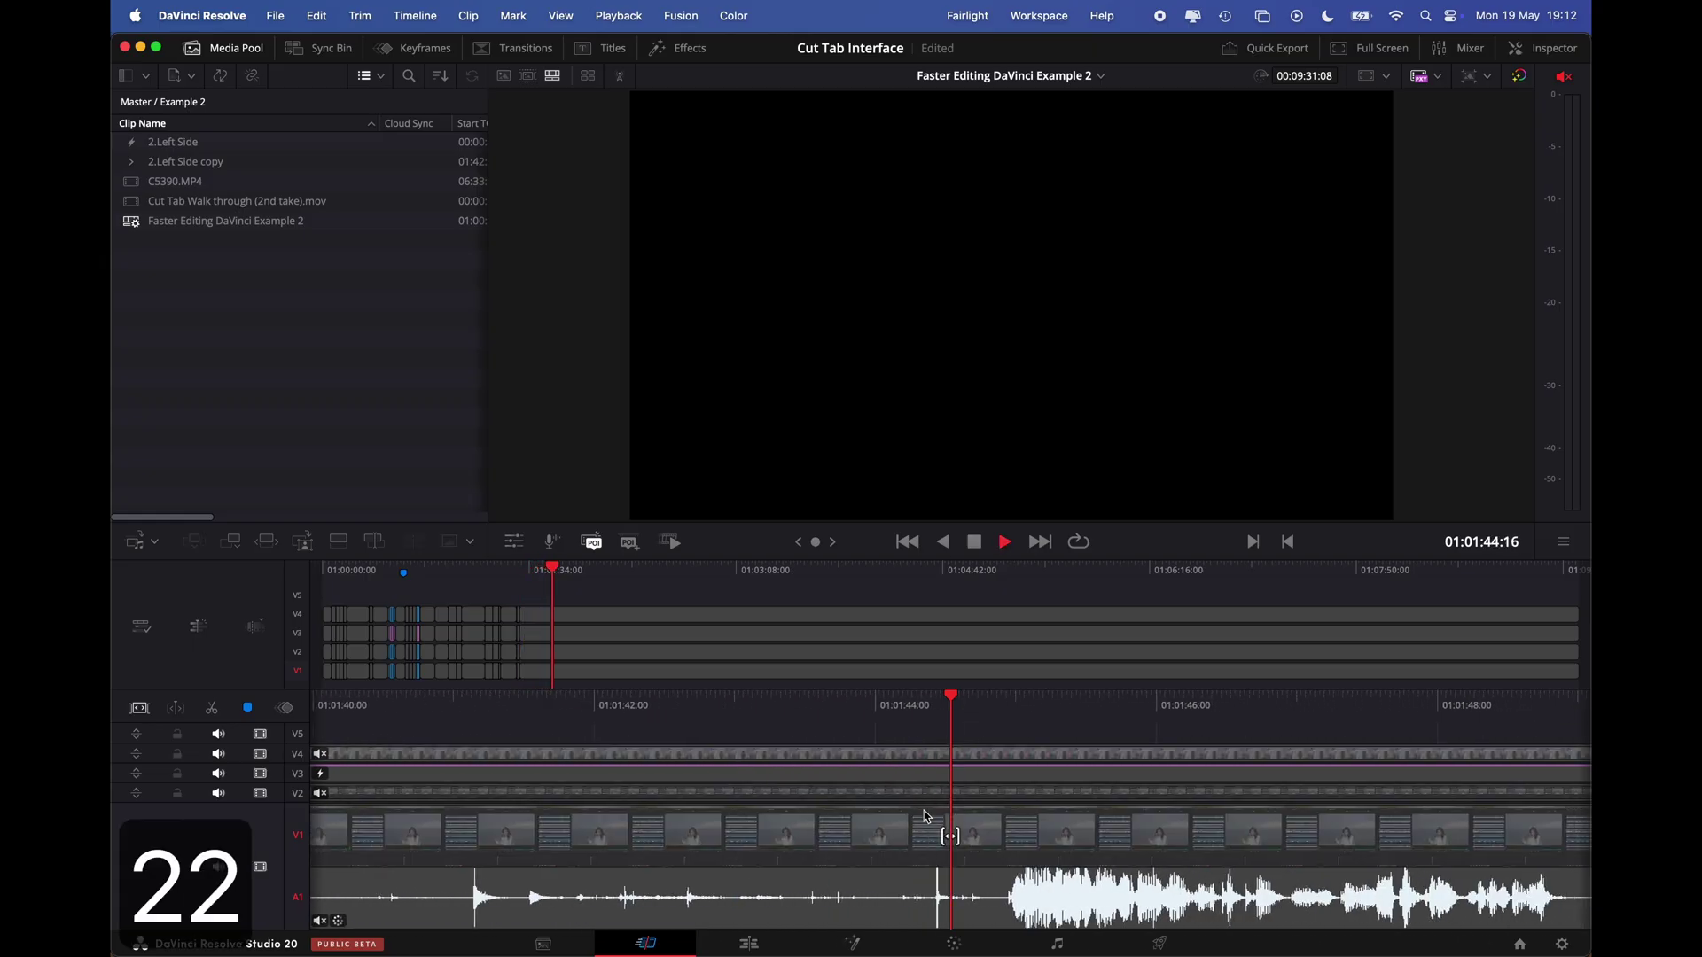
{"action": "key", "text": "j"}
{"action": "key", "text": "j"}
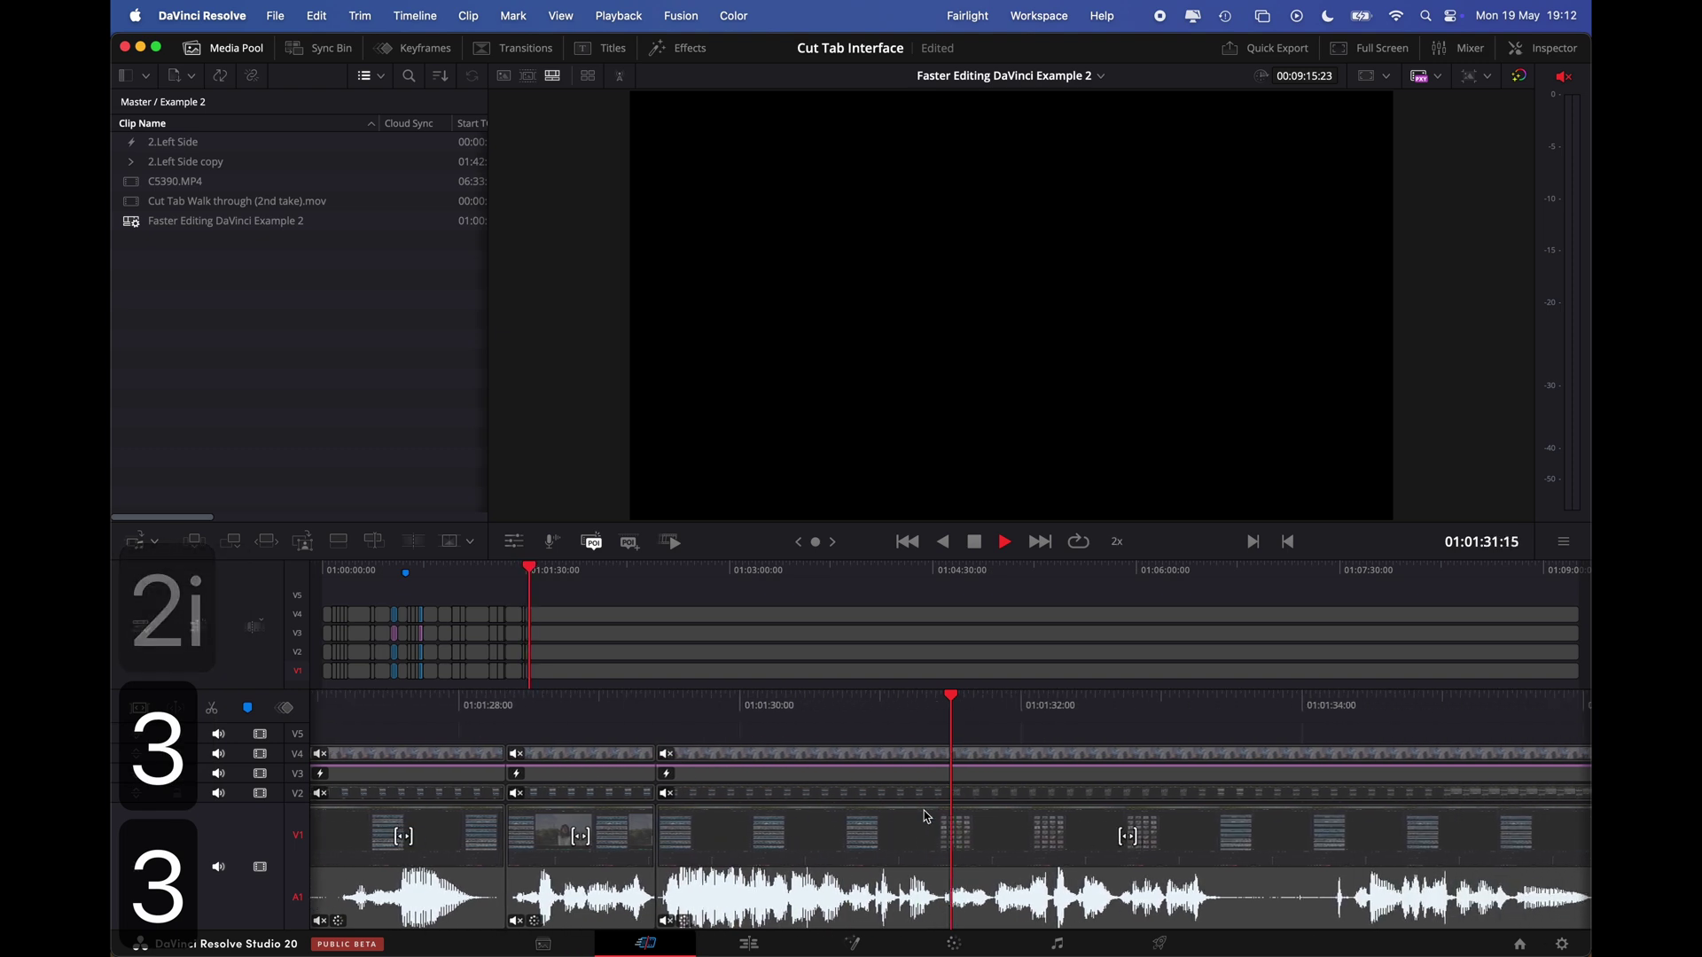
{"action": "key", "text": "super+b"}
{"action": "key", "text": "k"}
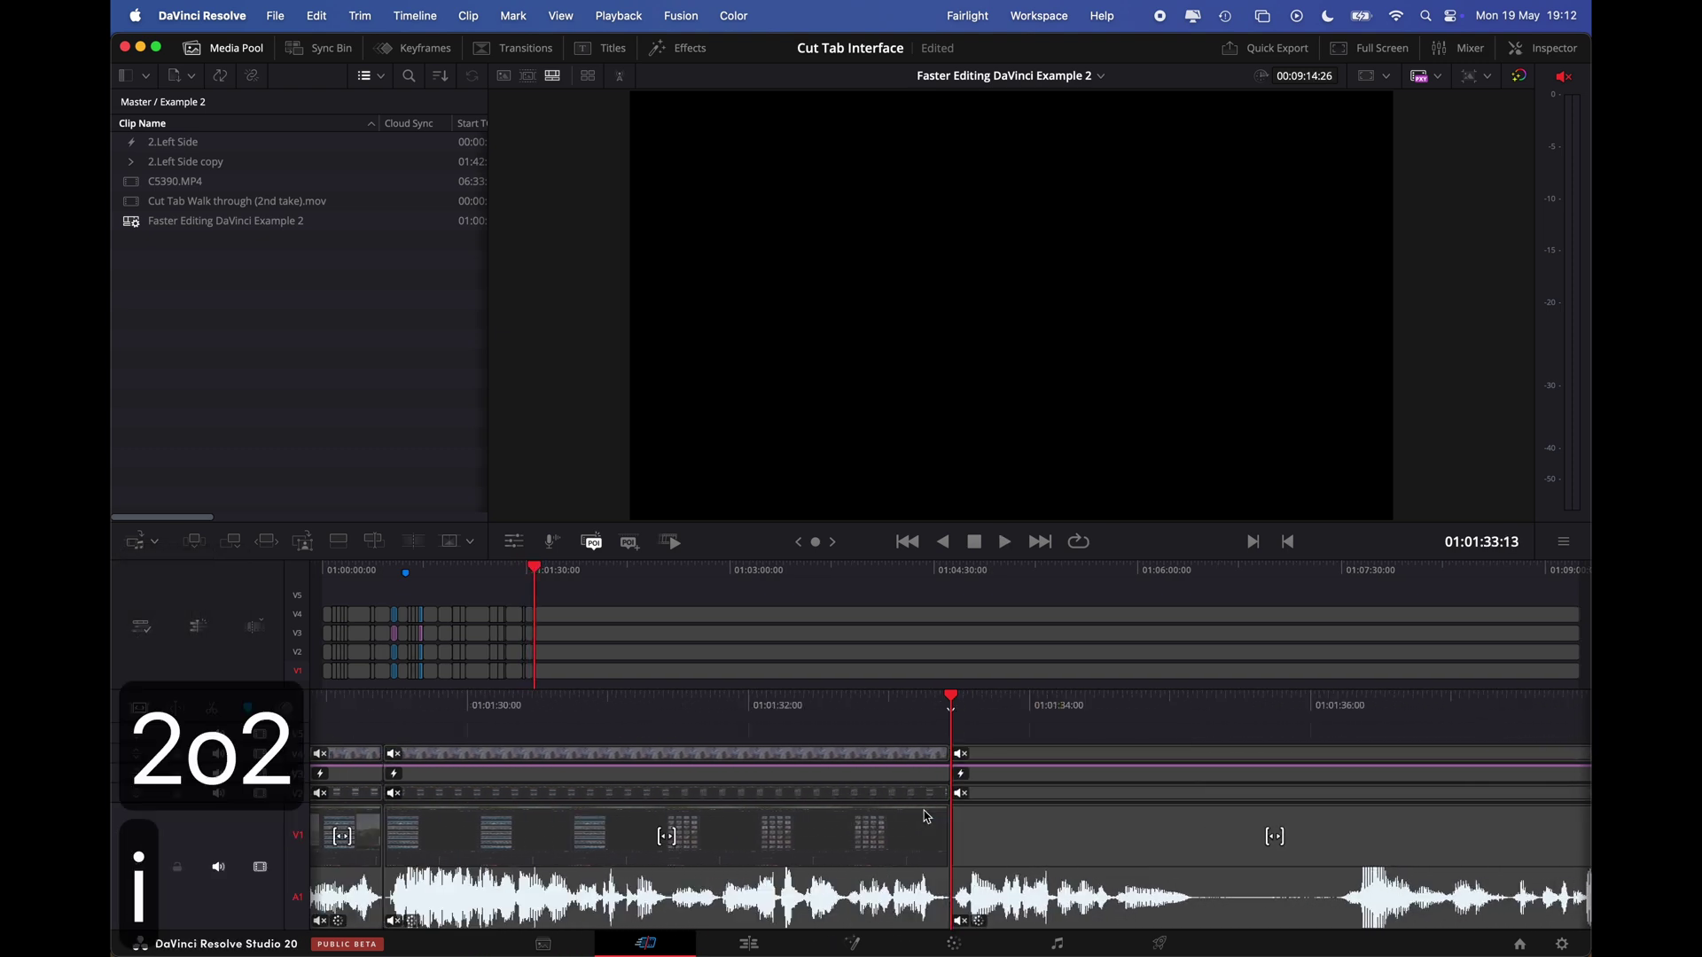
{"action": "key", "text": "l"}
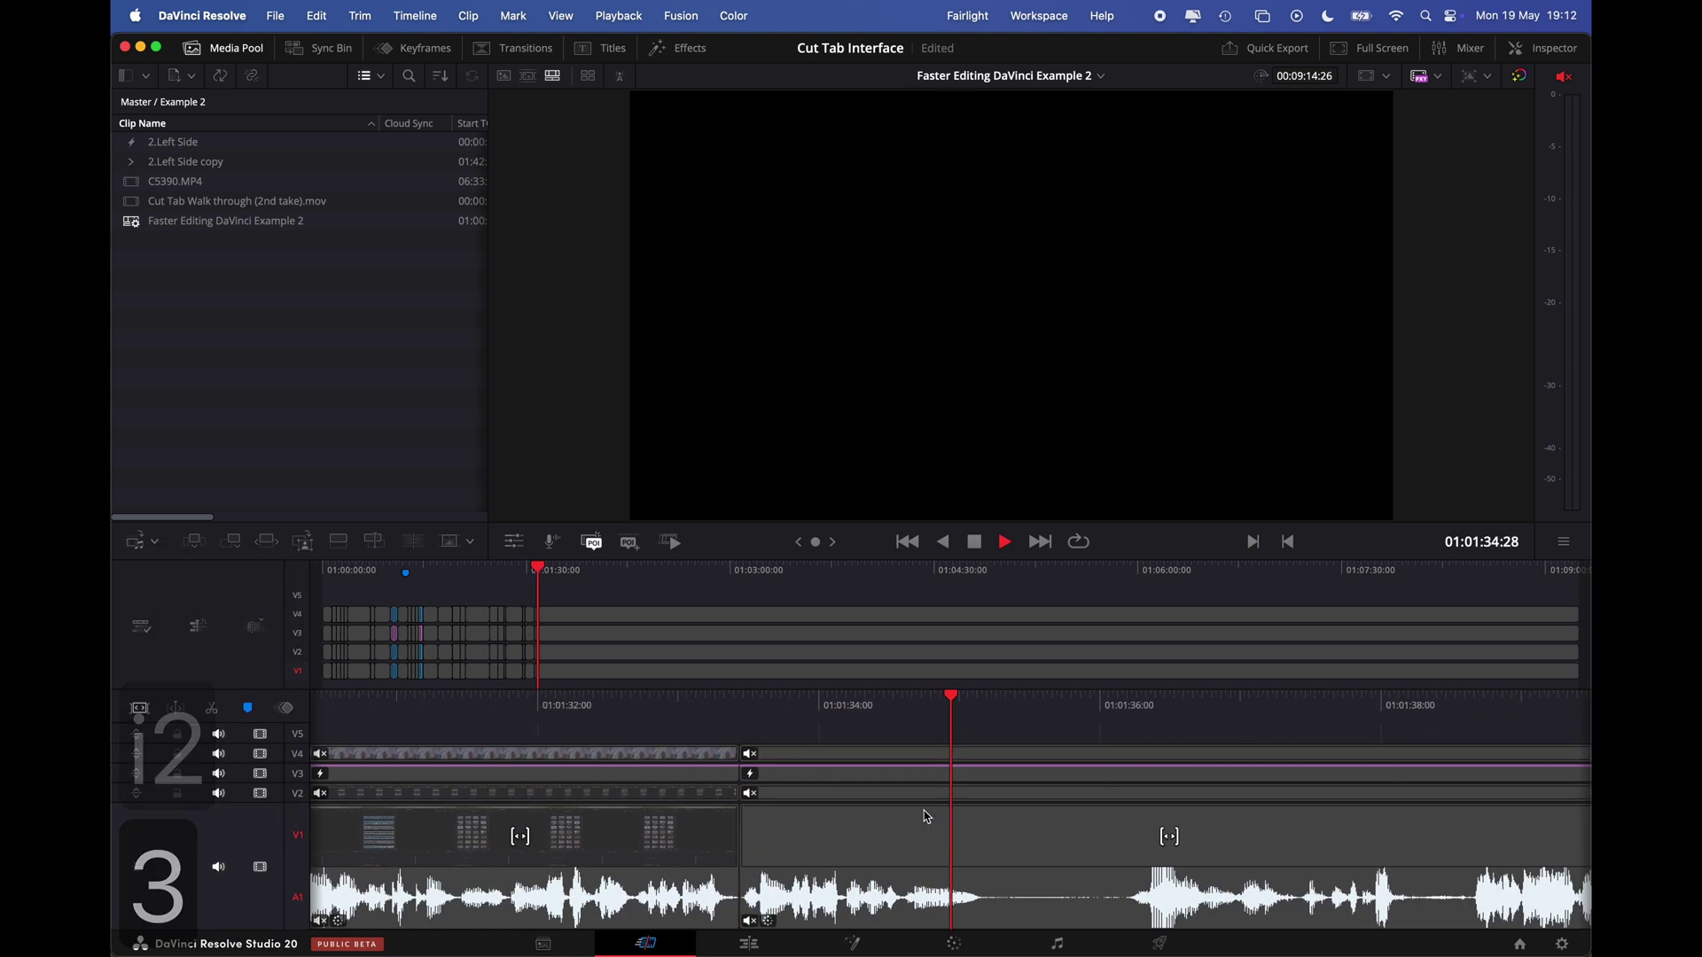
- Mark In and Out around the following pauses and ripple delete them
{"action": "key", "text": "i"}
{"action": "key", "text": "o"}
{"action": "key", "text": "i"}
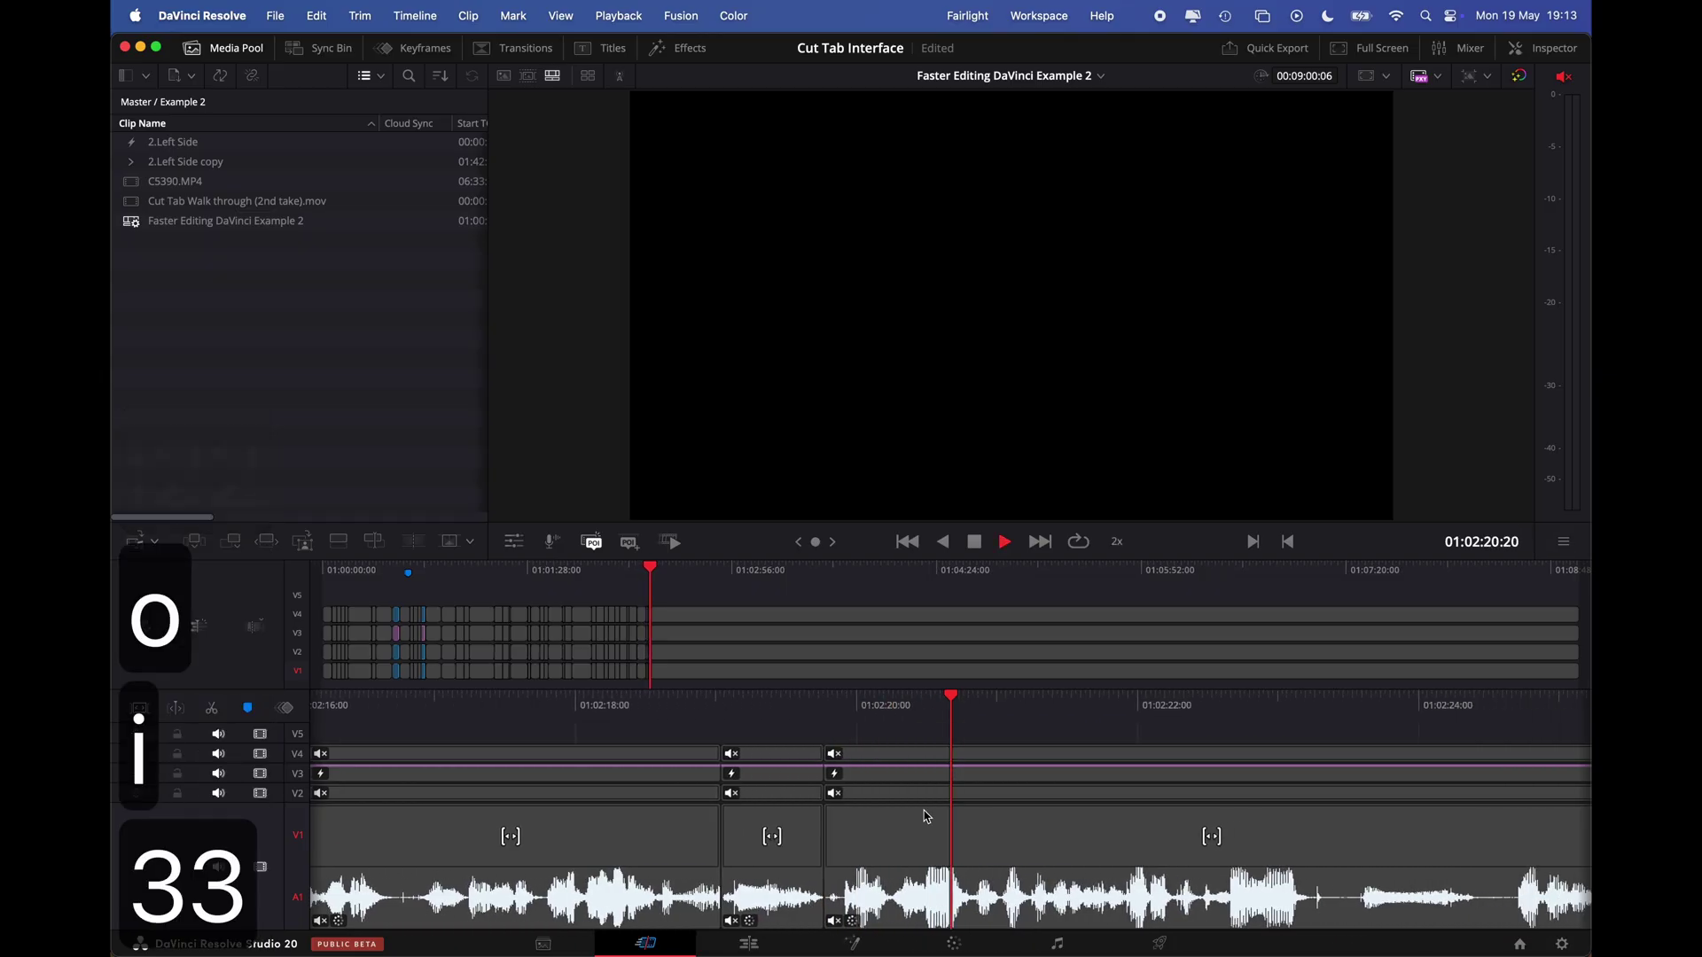
{"action": "key", "text": "o"}
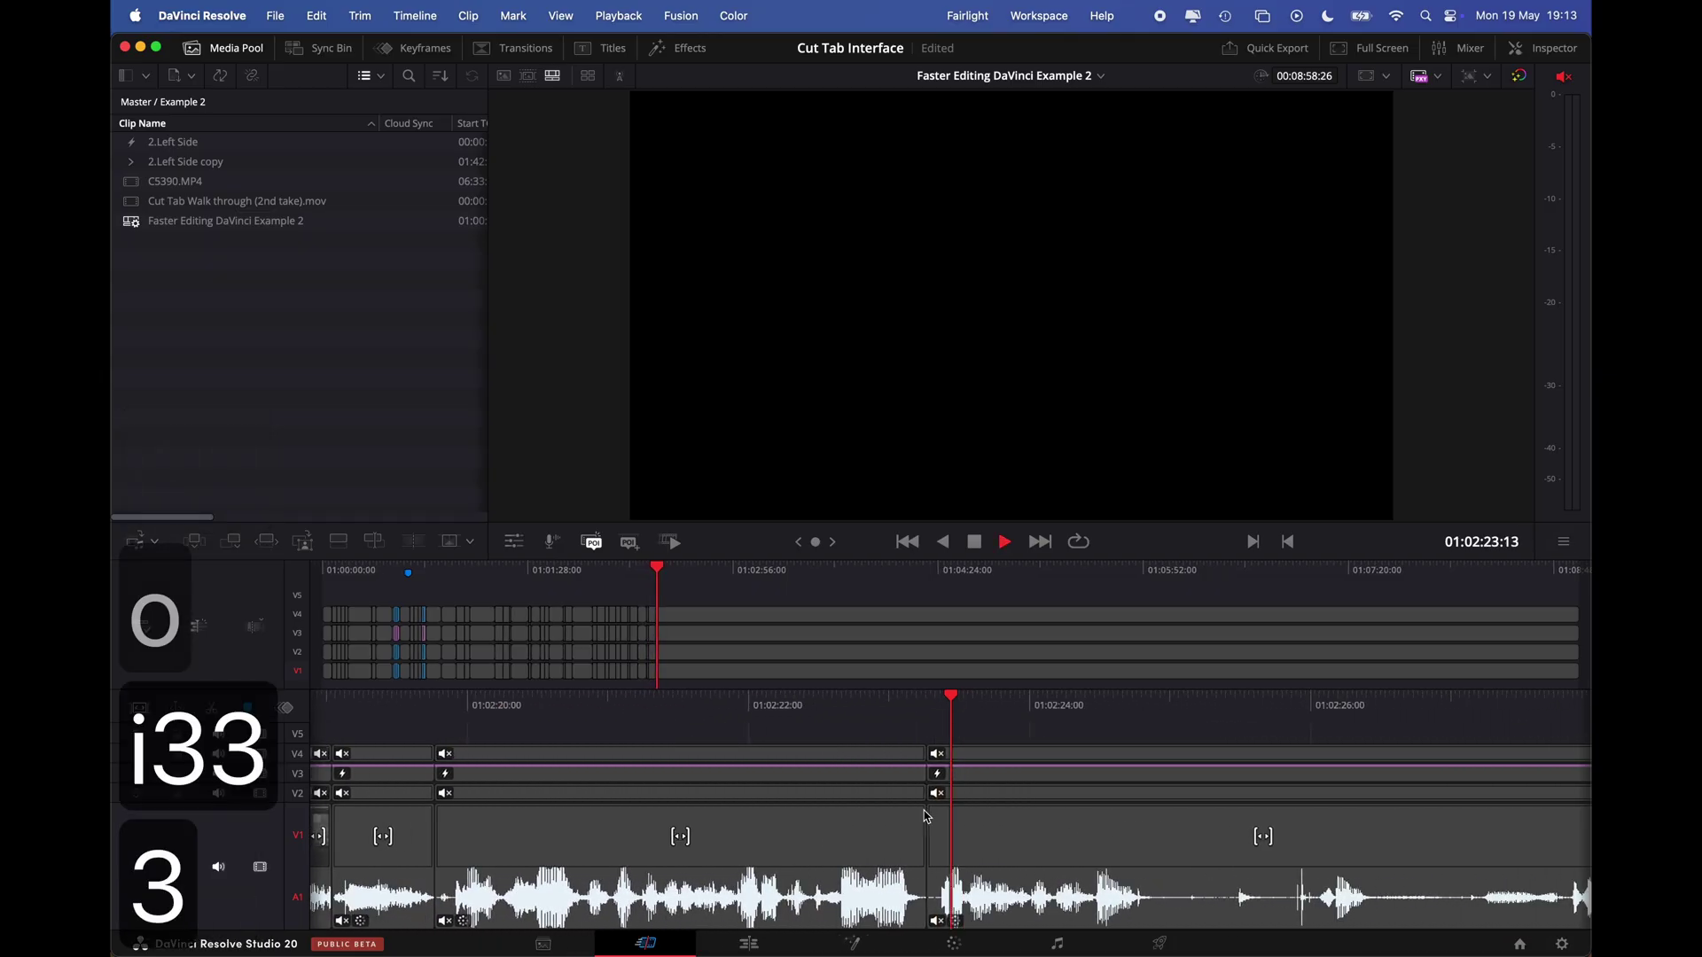
{"action": "key", "text": "l"}
{"action": "key", "text": "o"}
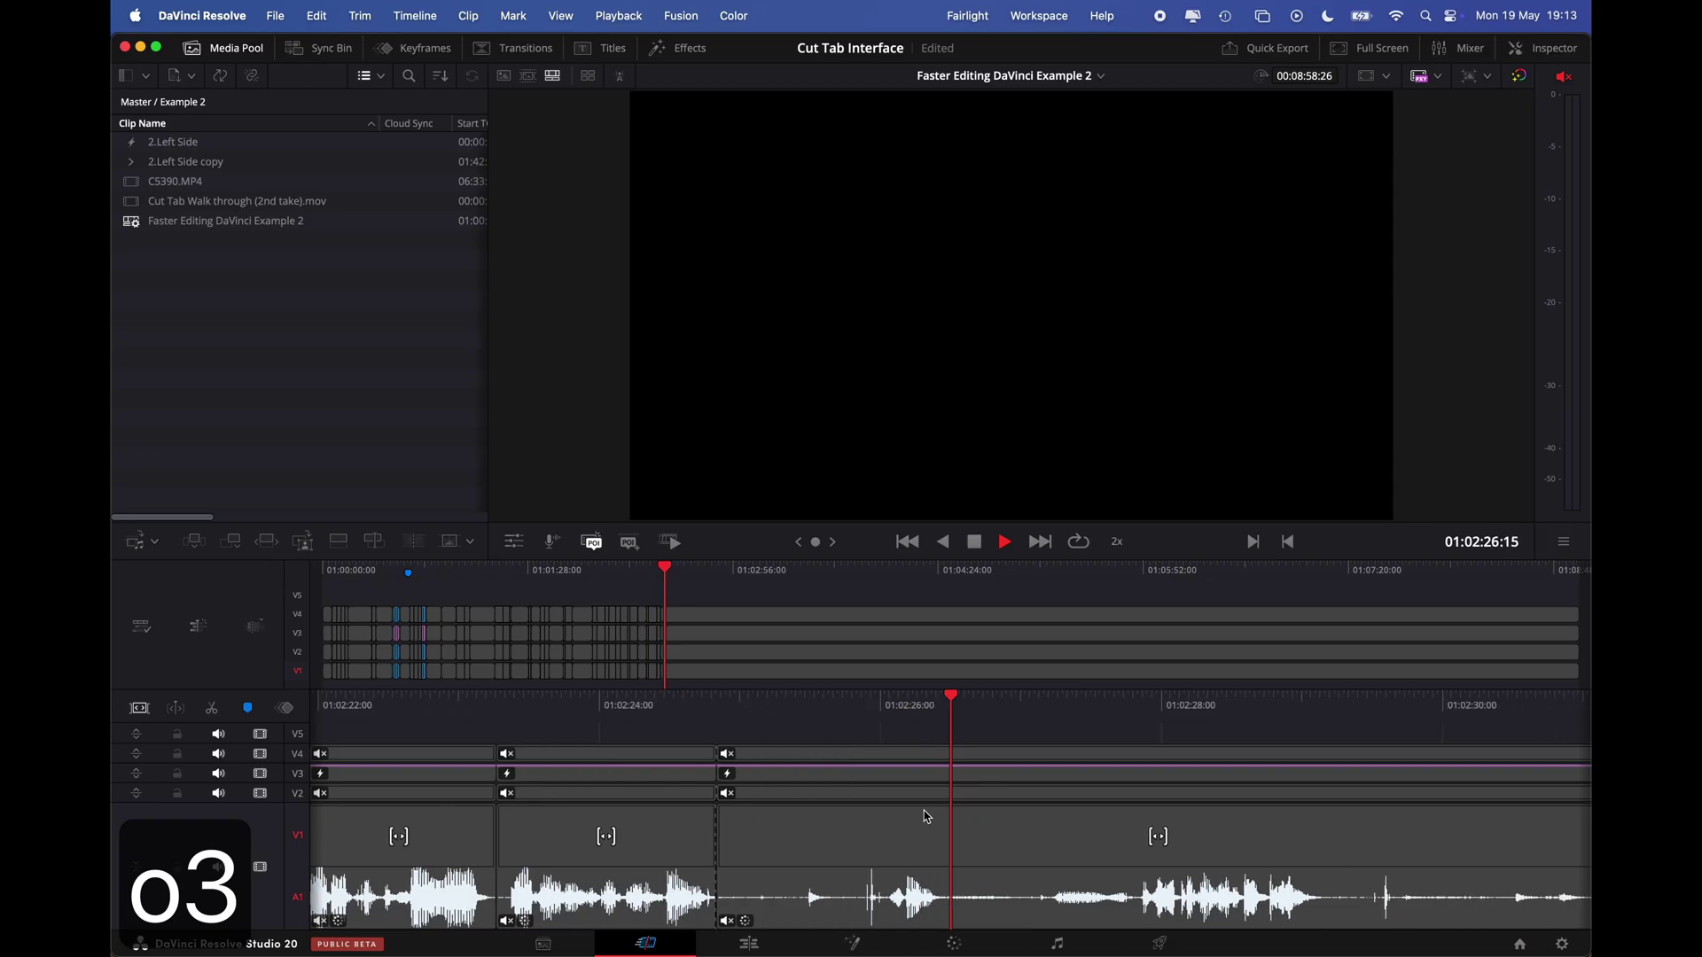
{"action": "key", "text": "i"}
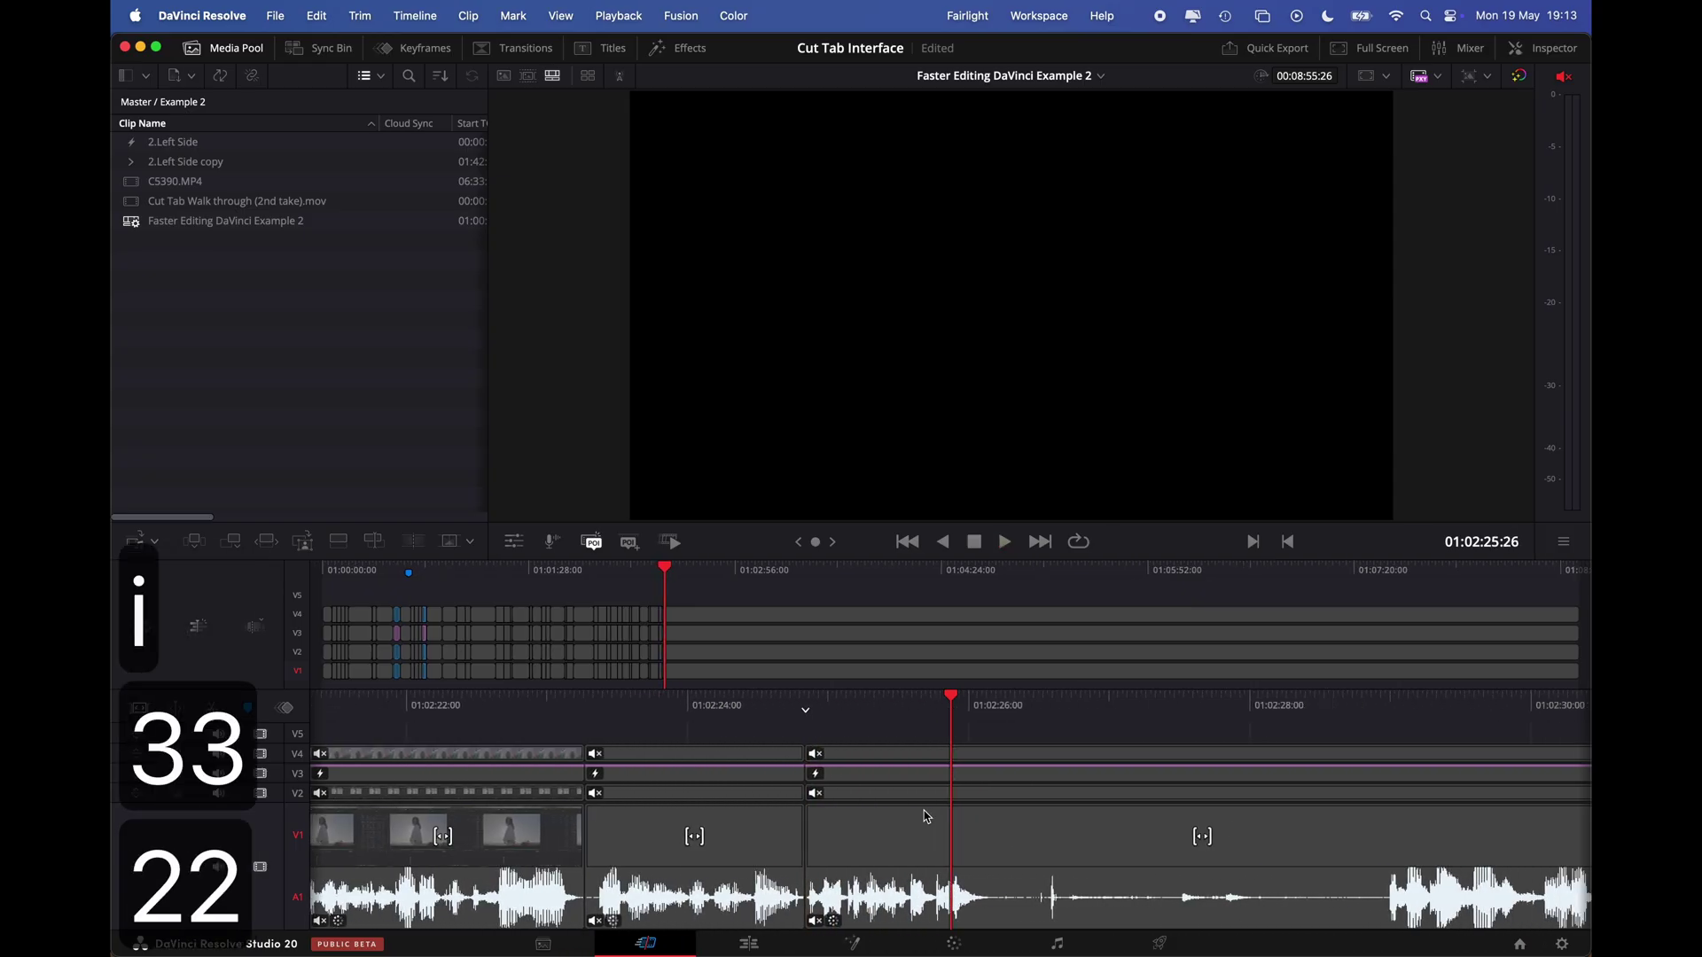
{"action": "key", "text": "o"}
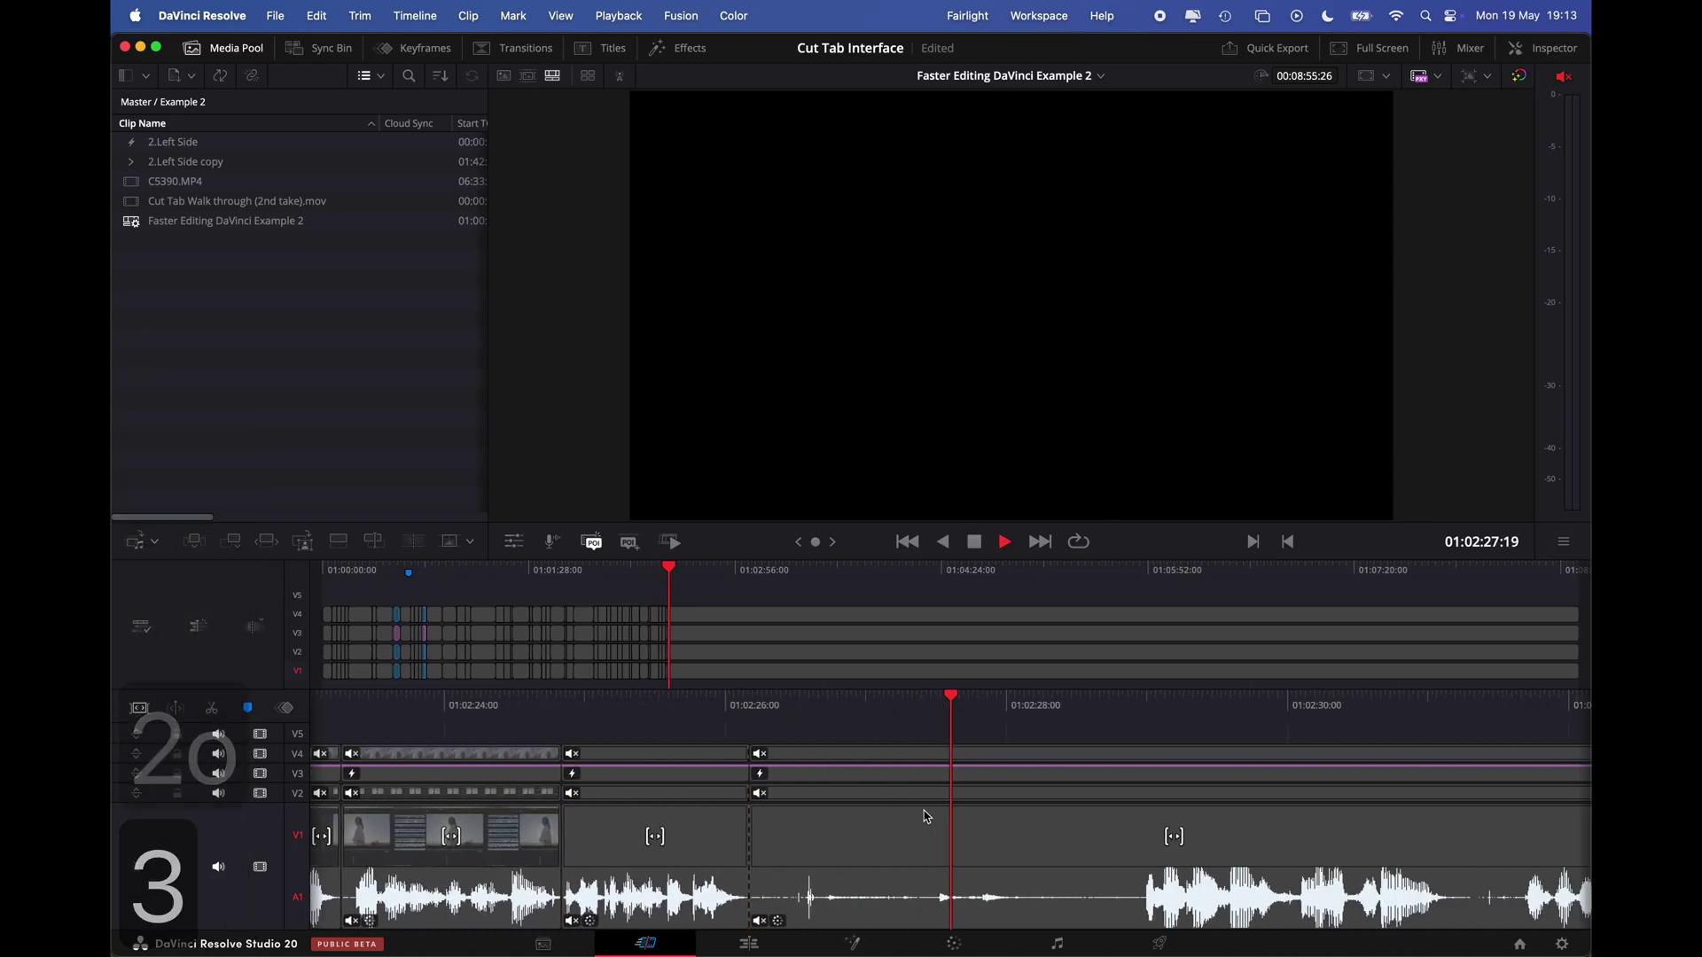
{"action": "key", "text": "i"}
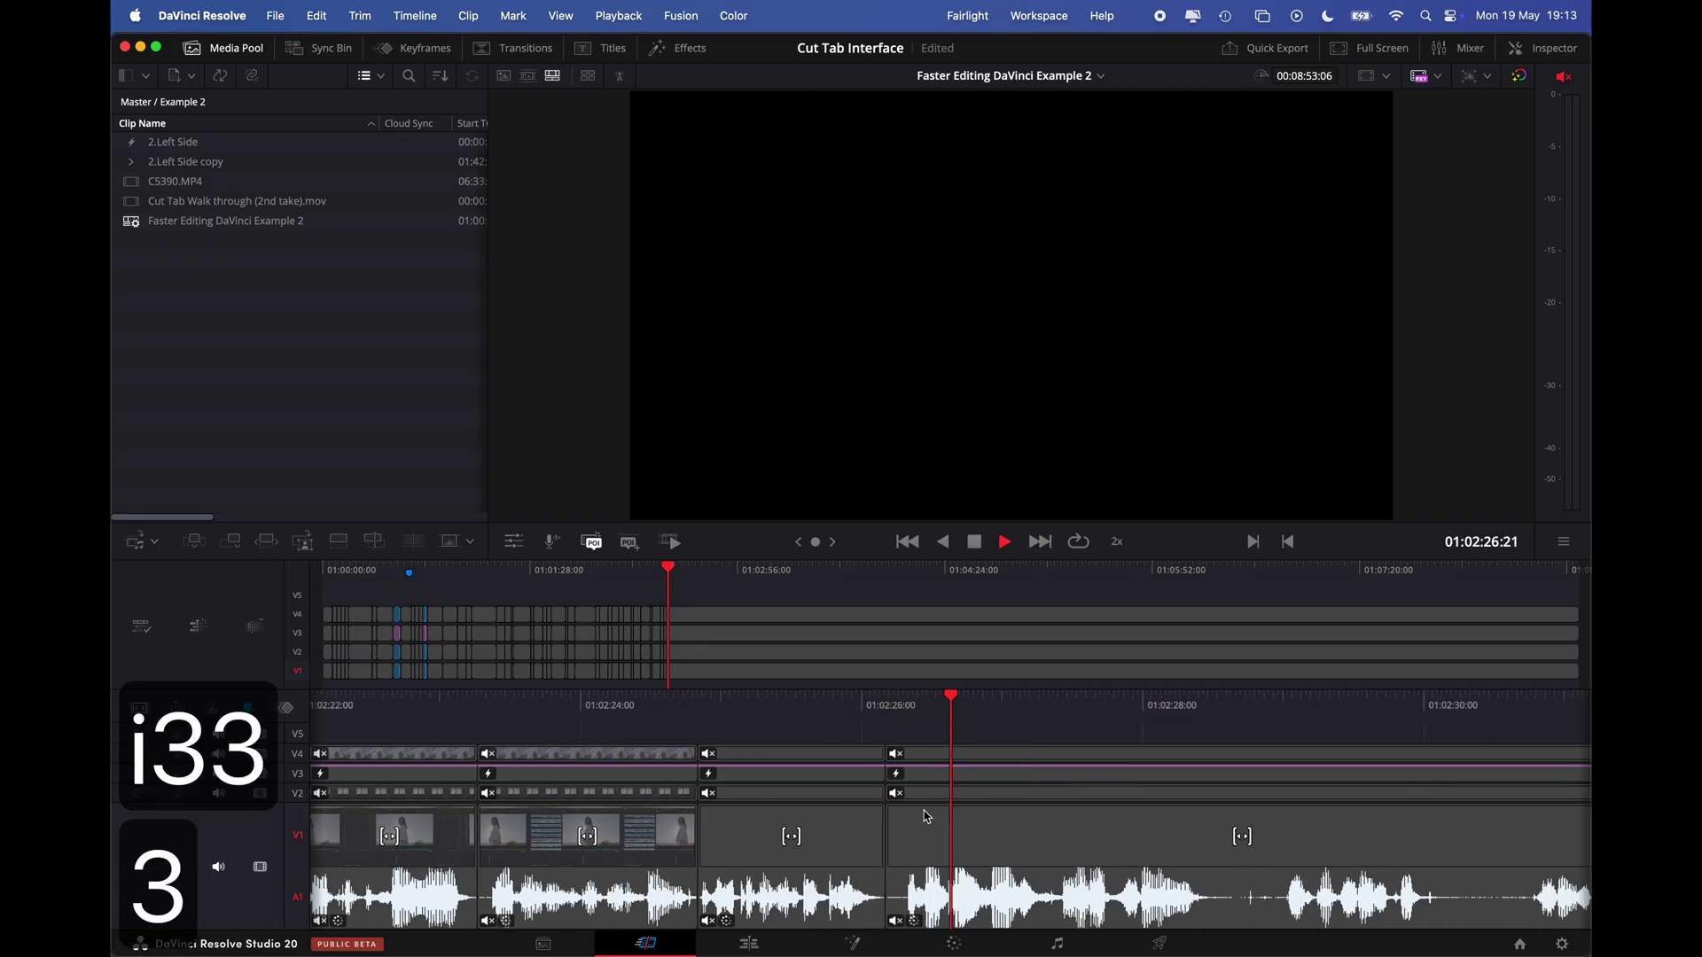
- Remove the next batch of silent stretches with In/Out marks, closing each gap
{"action": "key", "text": "2"}
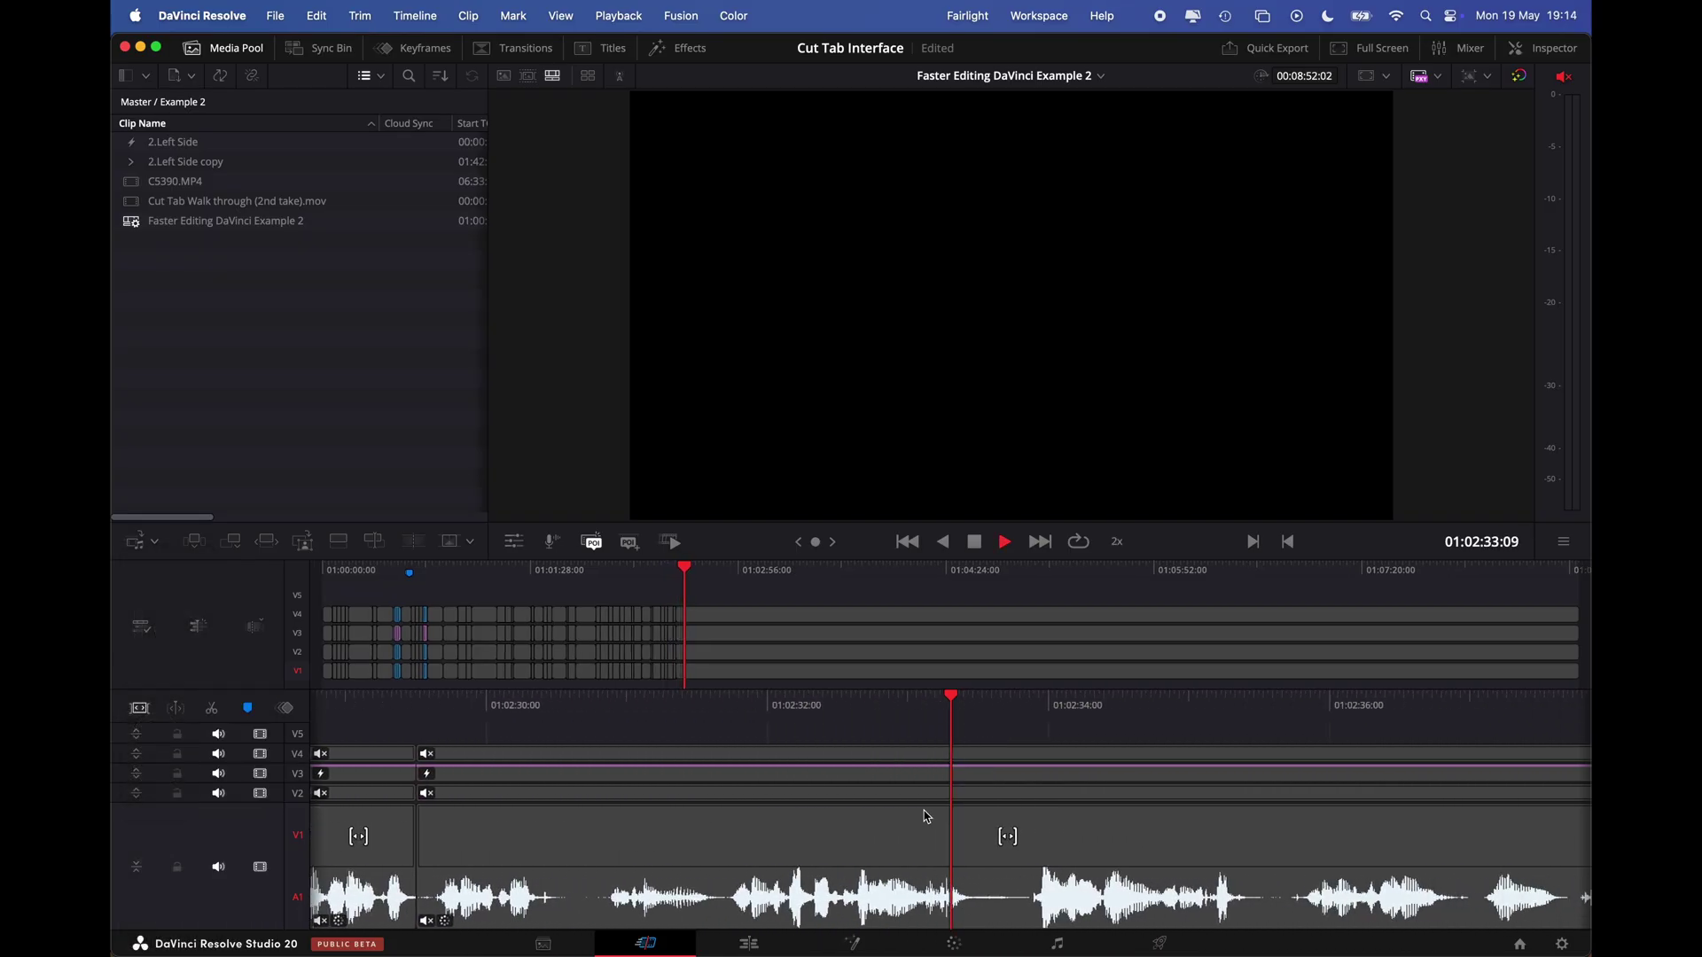
{"action": "key", "text": "3"}
{"action": "key", "text": "2"}
{"action": "key", "text": "o"}
{"action": "key", "text": "2"}
{"action": "key", "text": "2"}
{"action": "key", "text": "i"}
{"action": "key", "text": "3"}
{"action": "key", "text": "2"}
{"action": "key", "text": "o"}
{"action": "key", "text": "2"}
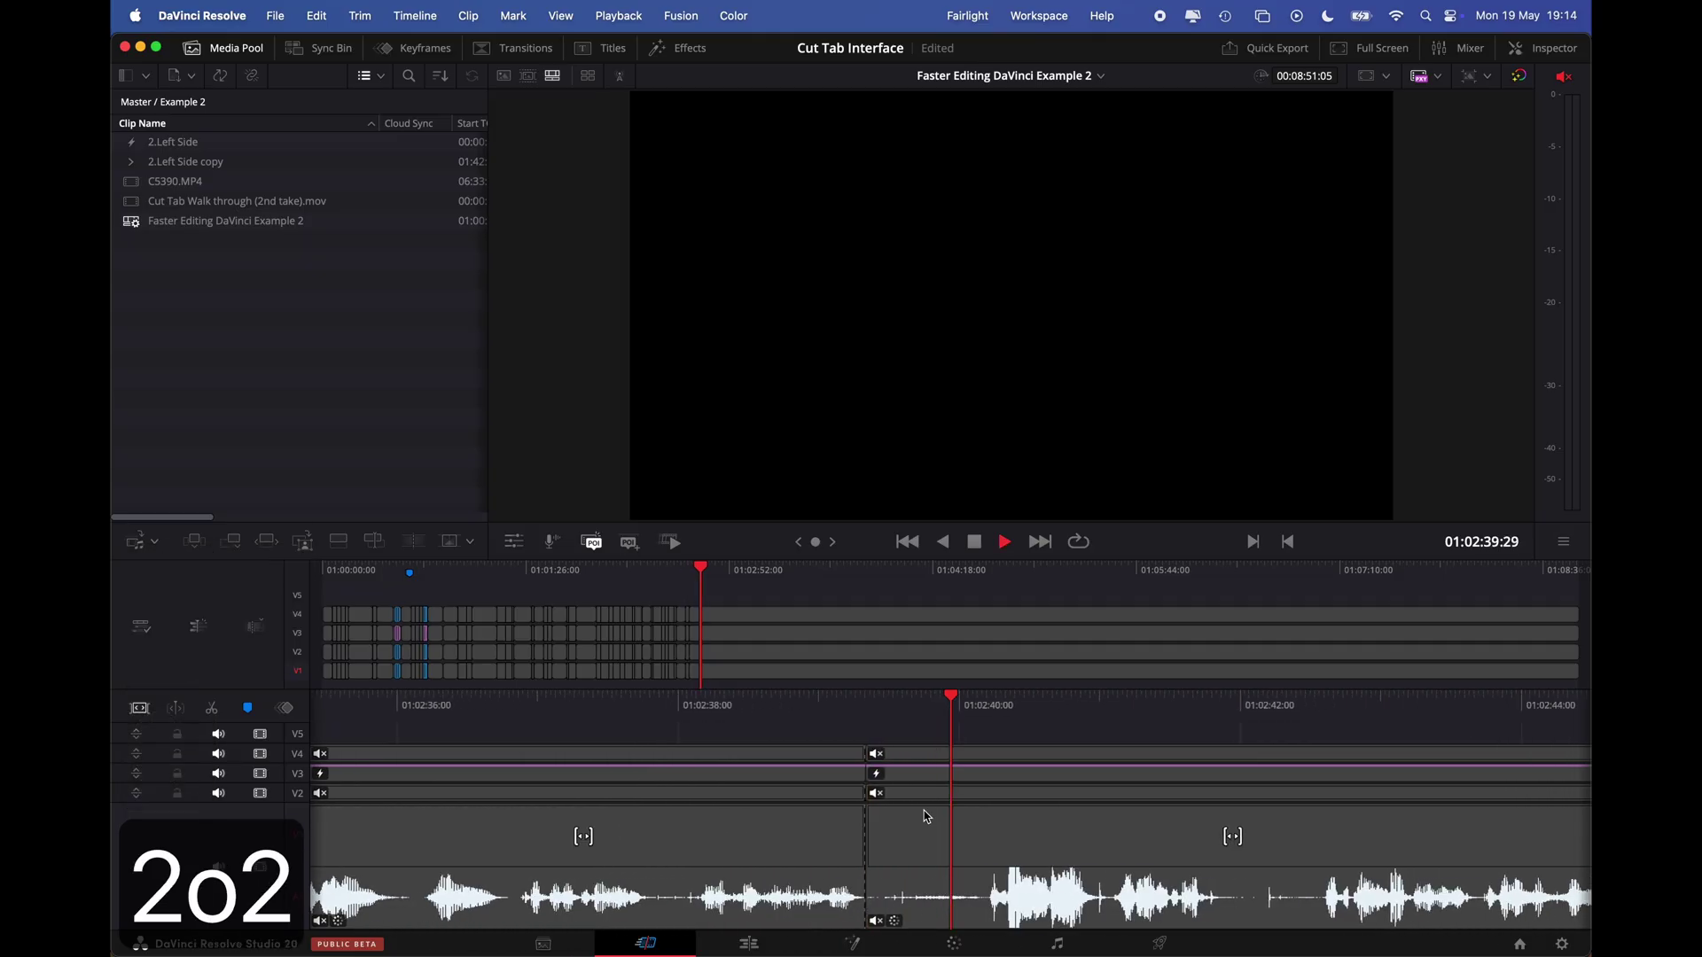
{"action": "key", "text": "i"}
{"action": "key", "text": "3"}
{"action": "key", "text": "3"}
{"action": "key", "text": "o"}
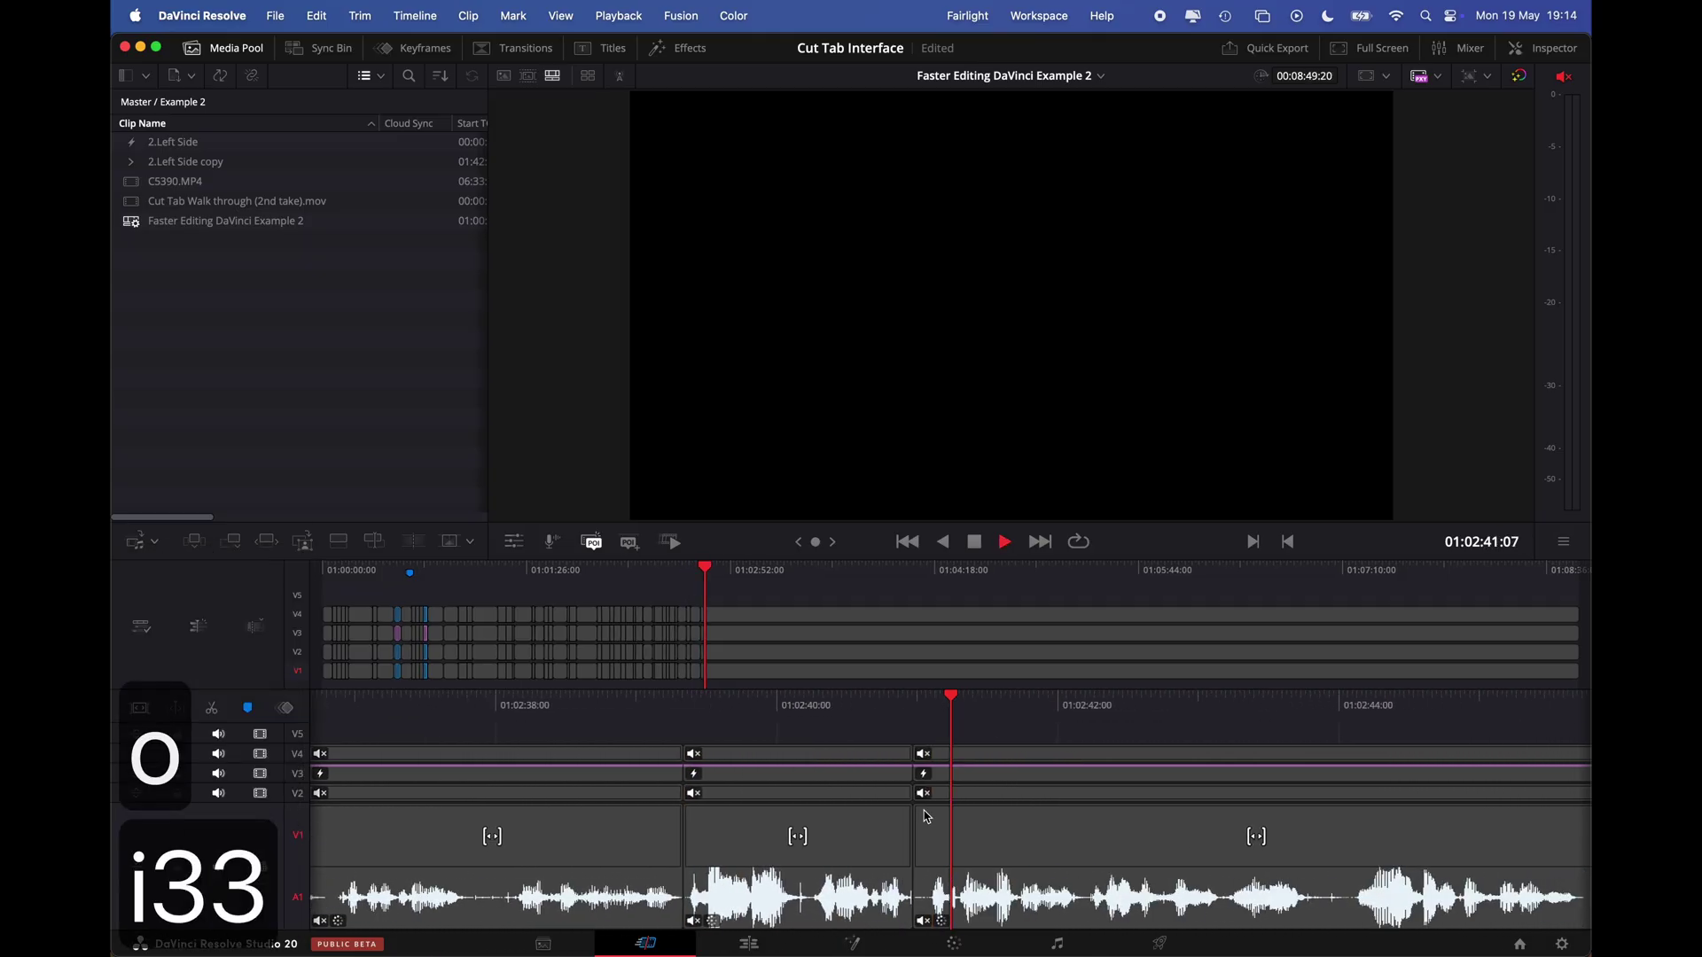
{"action": "key", "text": "3"}
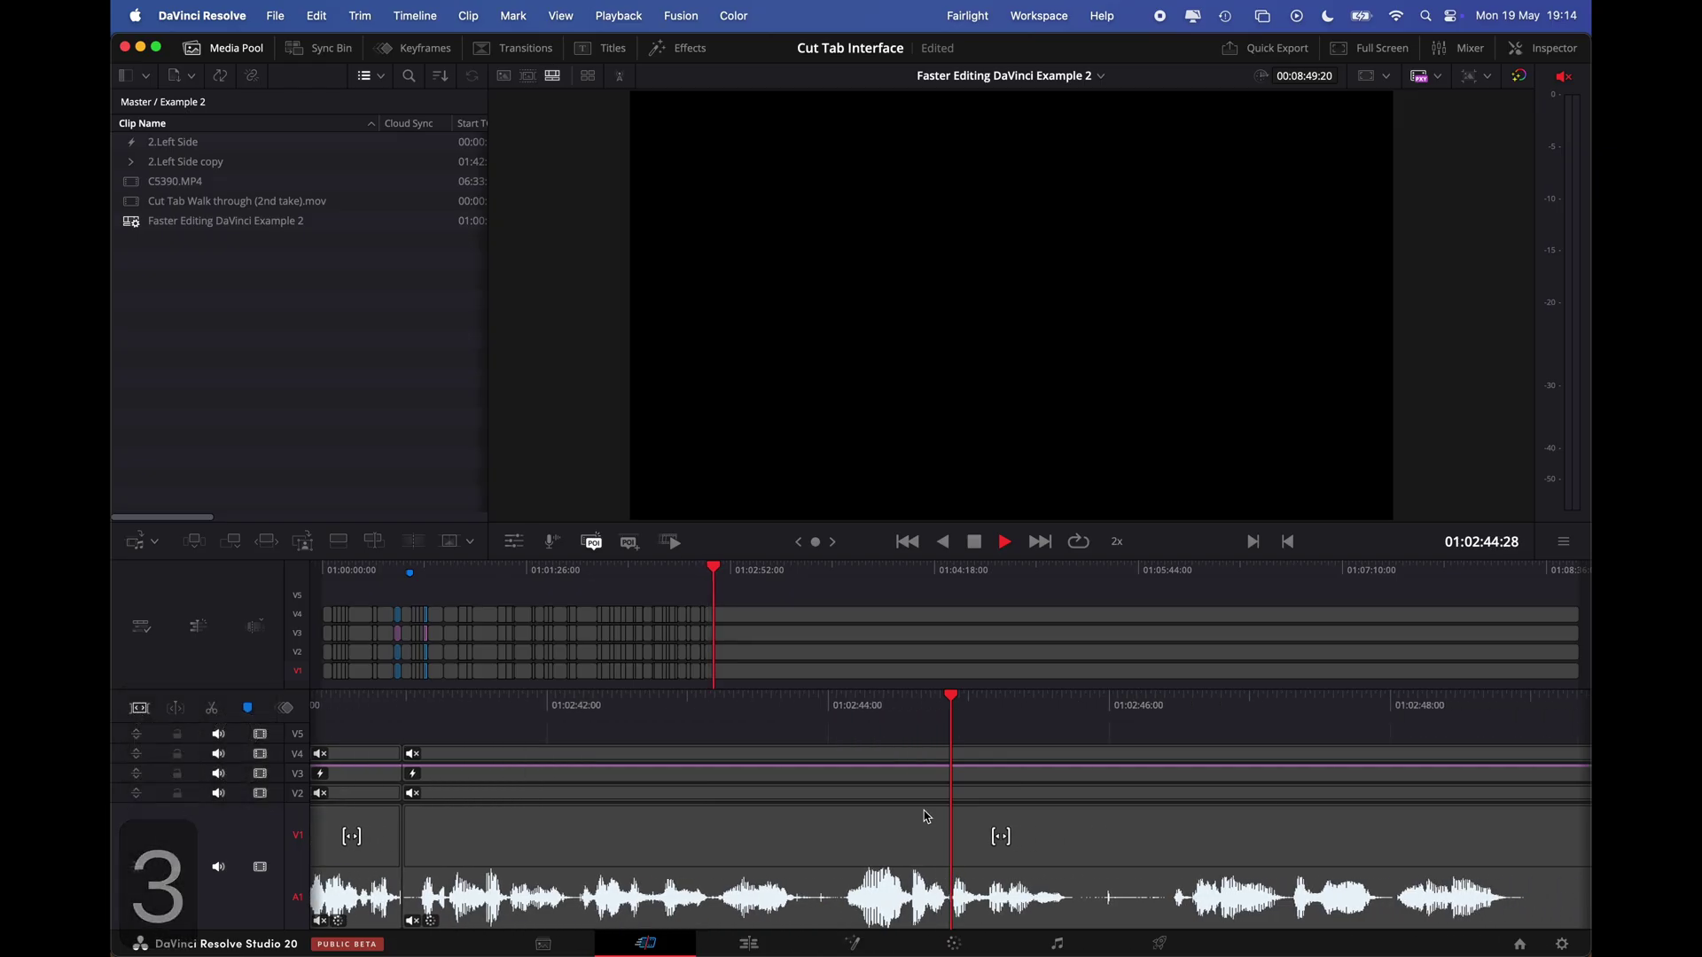
- Trim further pauses along the waveform, marking each silence's start and end
{"action": "key", "text": "o"}
{"action": "key", "text": "i"}
{"action": "key", "text": "3"}
{"action": "key", "text": "3"}
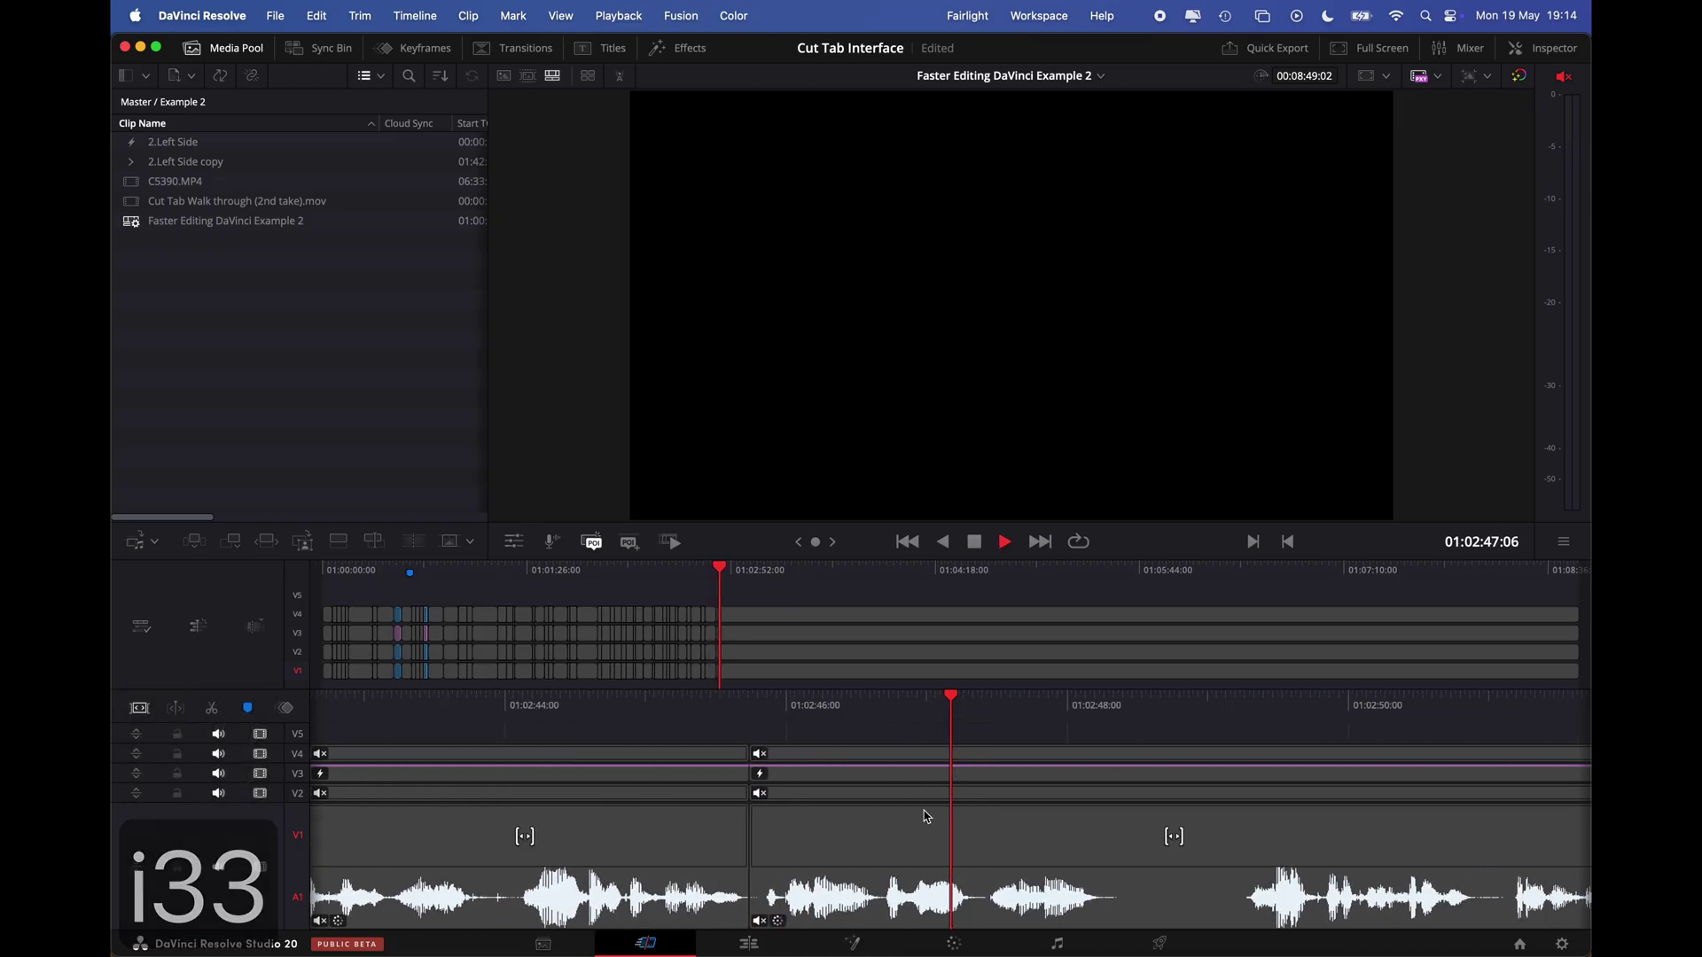
{"action": "key", "text": "o"}
{"action": "key", "text": "2"}
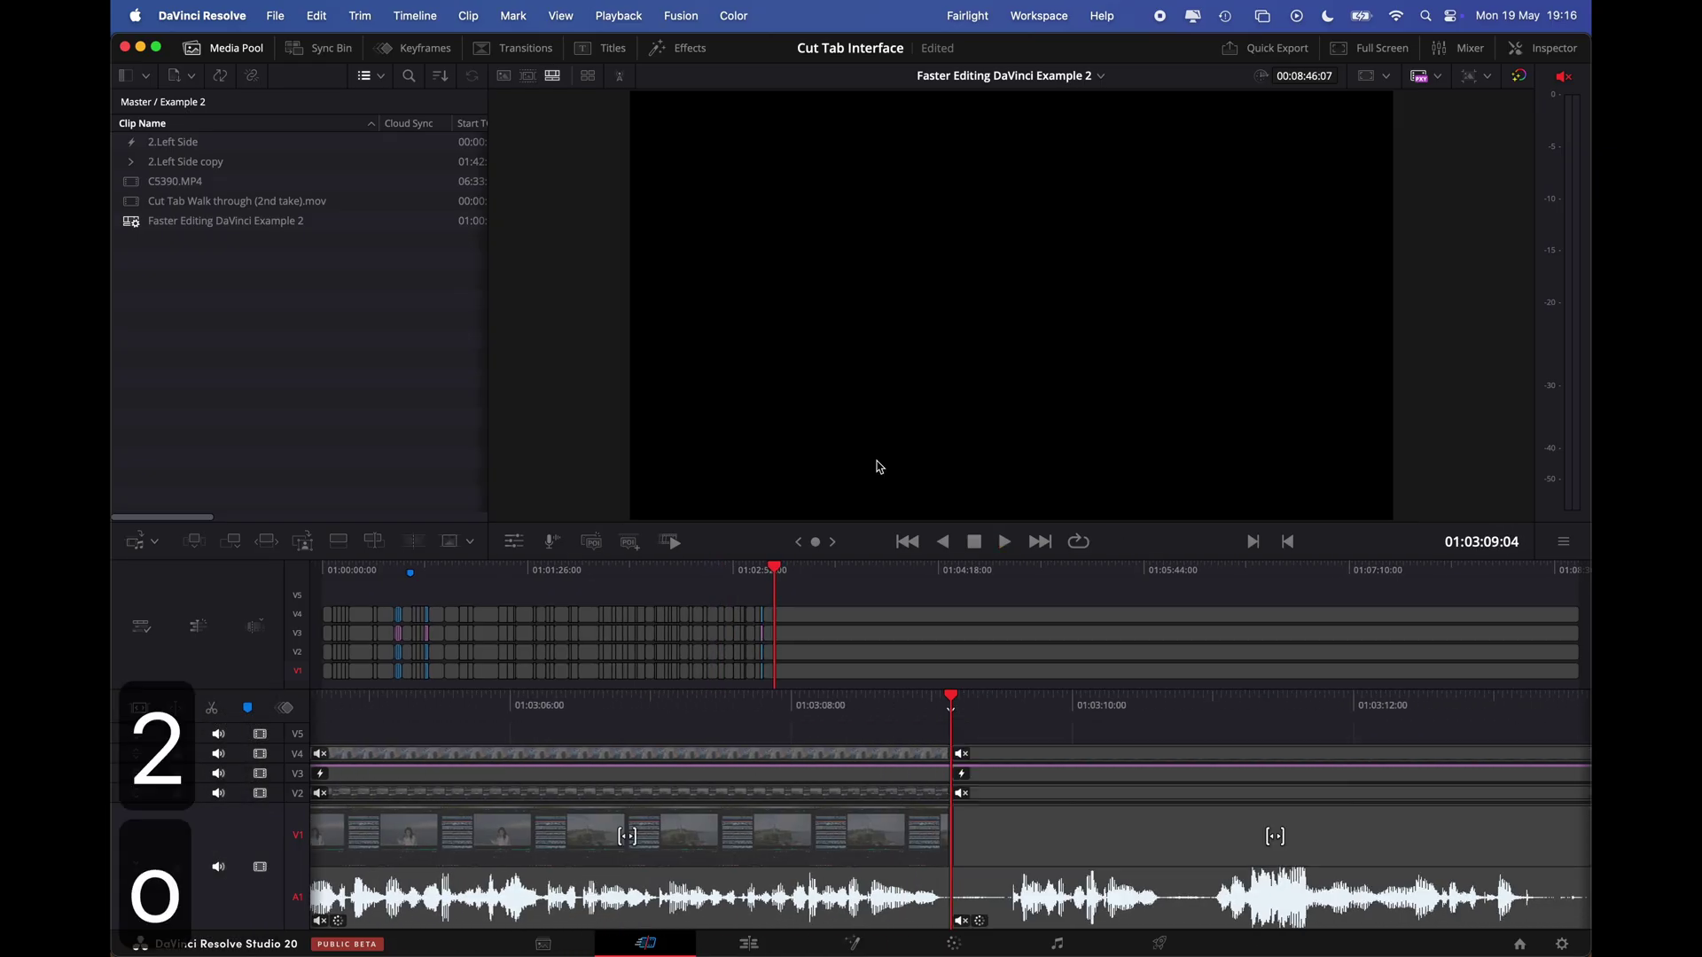
{"action": "key", "text": "2"}
{"action": "key", "text": "i"}
{"action": "key", "text": "2"}
{"action": "key", "text": "3"}
{"action": "key", "text": "o"}
{"action": "key", "text": "i"}
{"action": "key", "text": "2"}
{"action": "key", "text": "3"}
{"action": "key", "text": "2"}
- Cut the remaining pauses up to 01:03:35, bringing the edit to 8:41:16
{"action": "key", "text": "o"}
{"action": "key", "text": "2"}
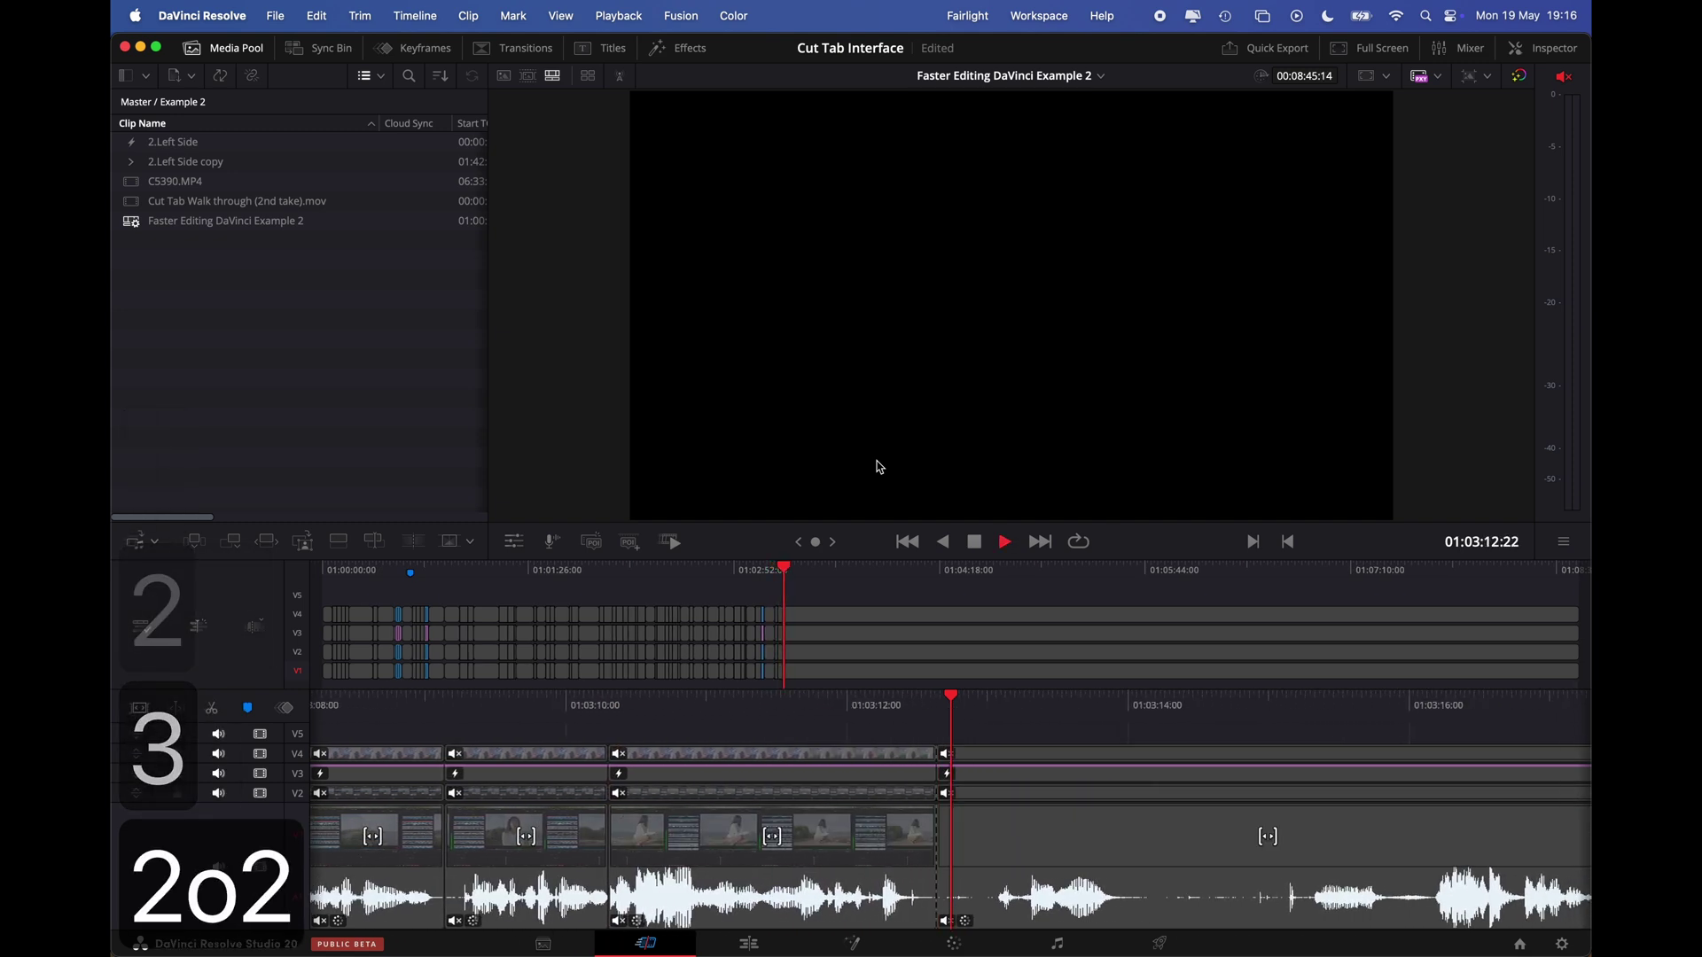
{"action": "key", "text": "i"}
{"action": "key", "text": "2"}
{"action": "key", "text": "3"}
{"action": "key", "text": "3"}
{"action": "key", "text": "o"}
{"action": "key", "text": "i"}
{"action": "key", "text": "3"}
{"action": "key", "text": "3"}
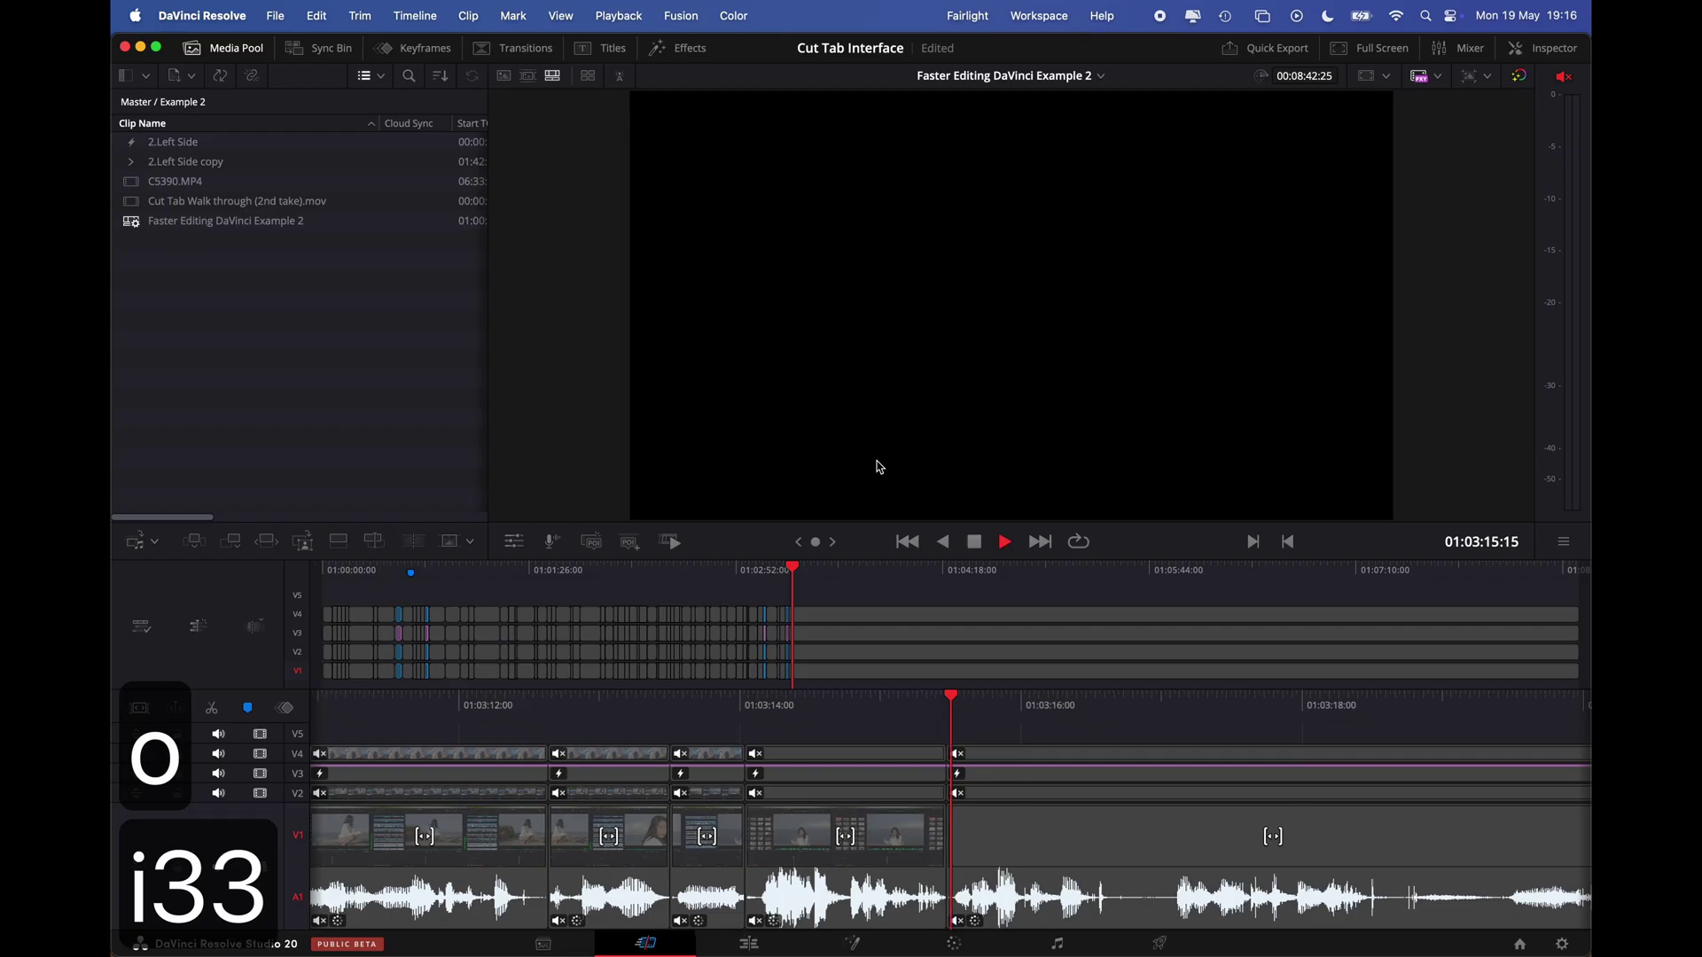
{"action": "key", "text": "o"}
{"action": "key", "text": "i"}
{"action": "key", "text": "3"}
{"action": "key", "text": "3"}
{"action": "key", "text": "3"}
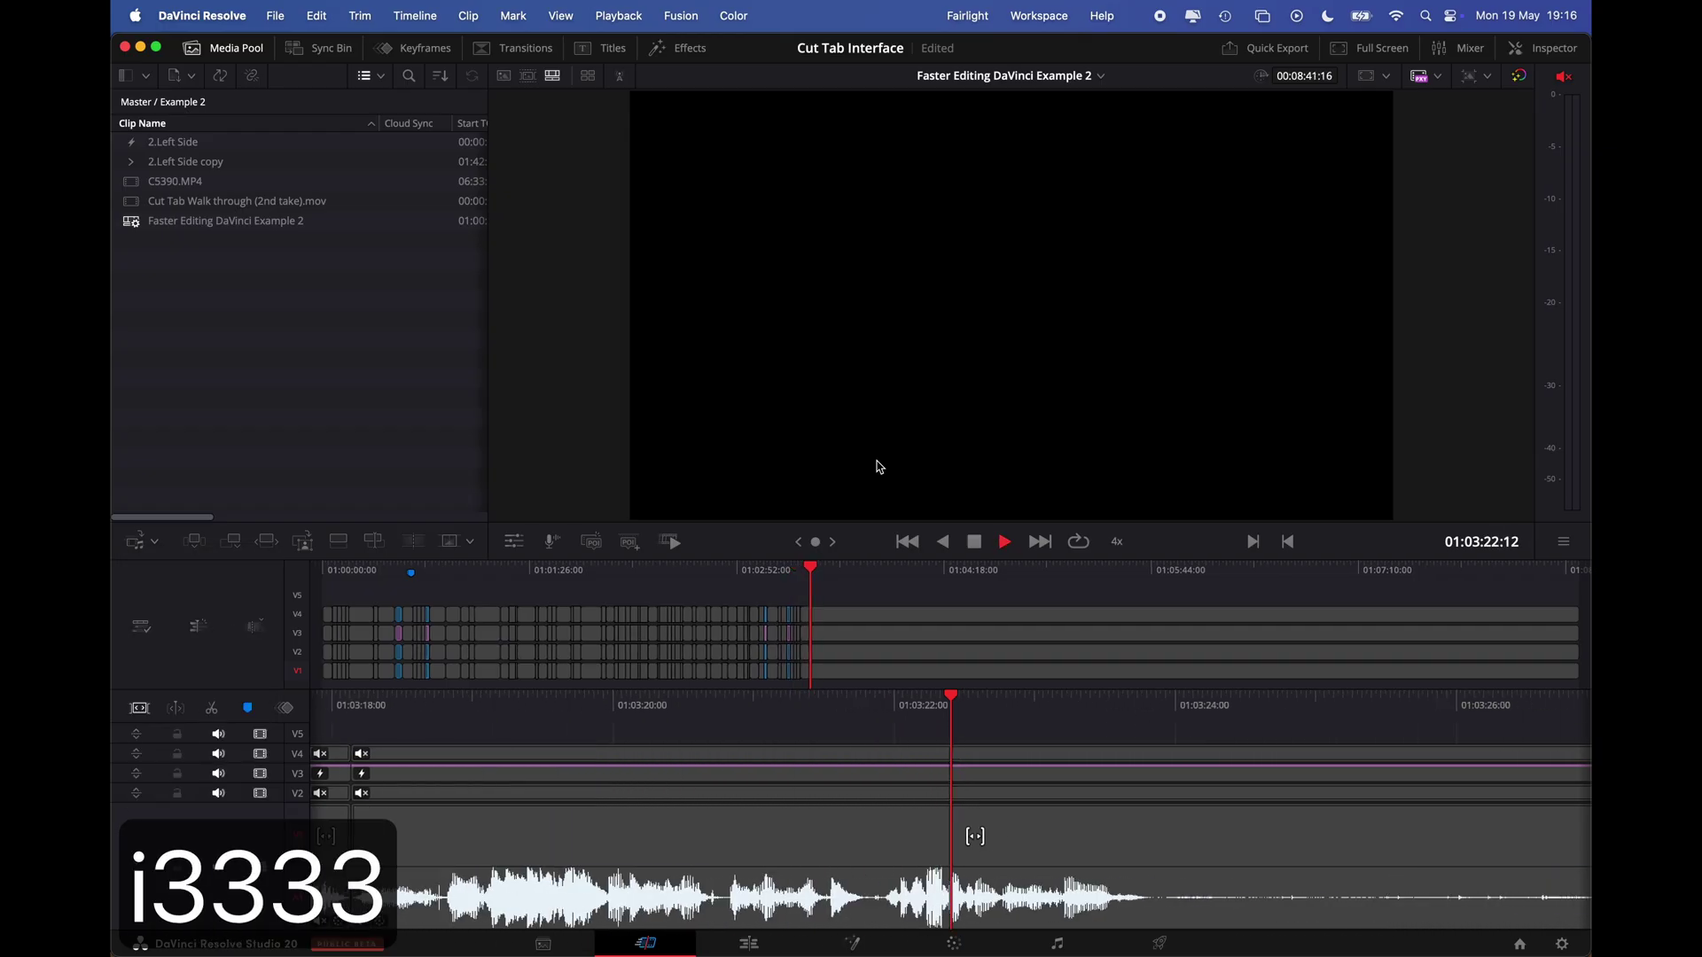
{"action": "key", "text": "2"}
{"action": "key", "text": "2"}
{"action": "key", "text": "o"}
{"action": "key", "text": "3"}
{"action": "key", "text": "3"}
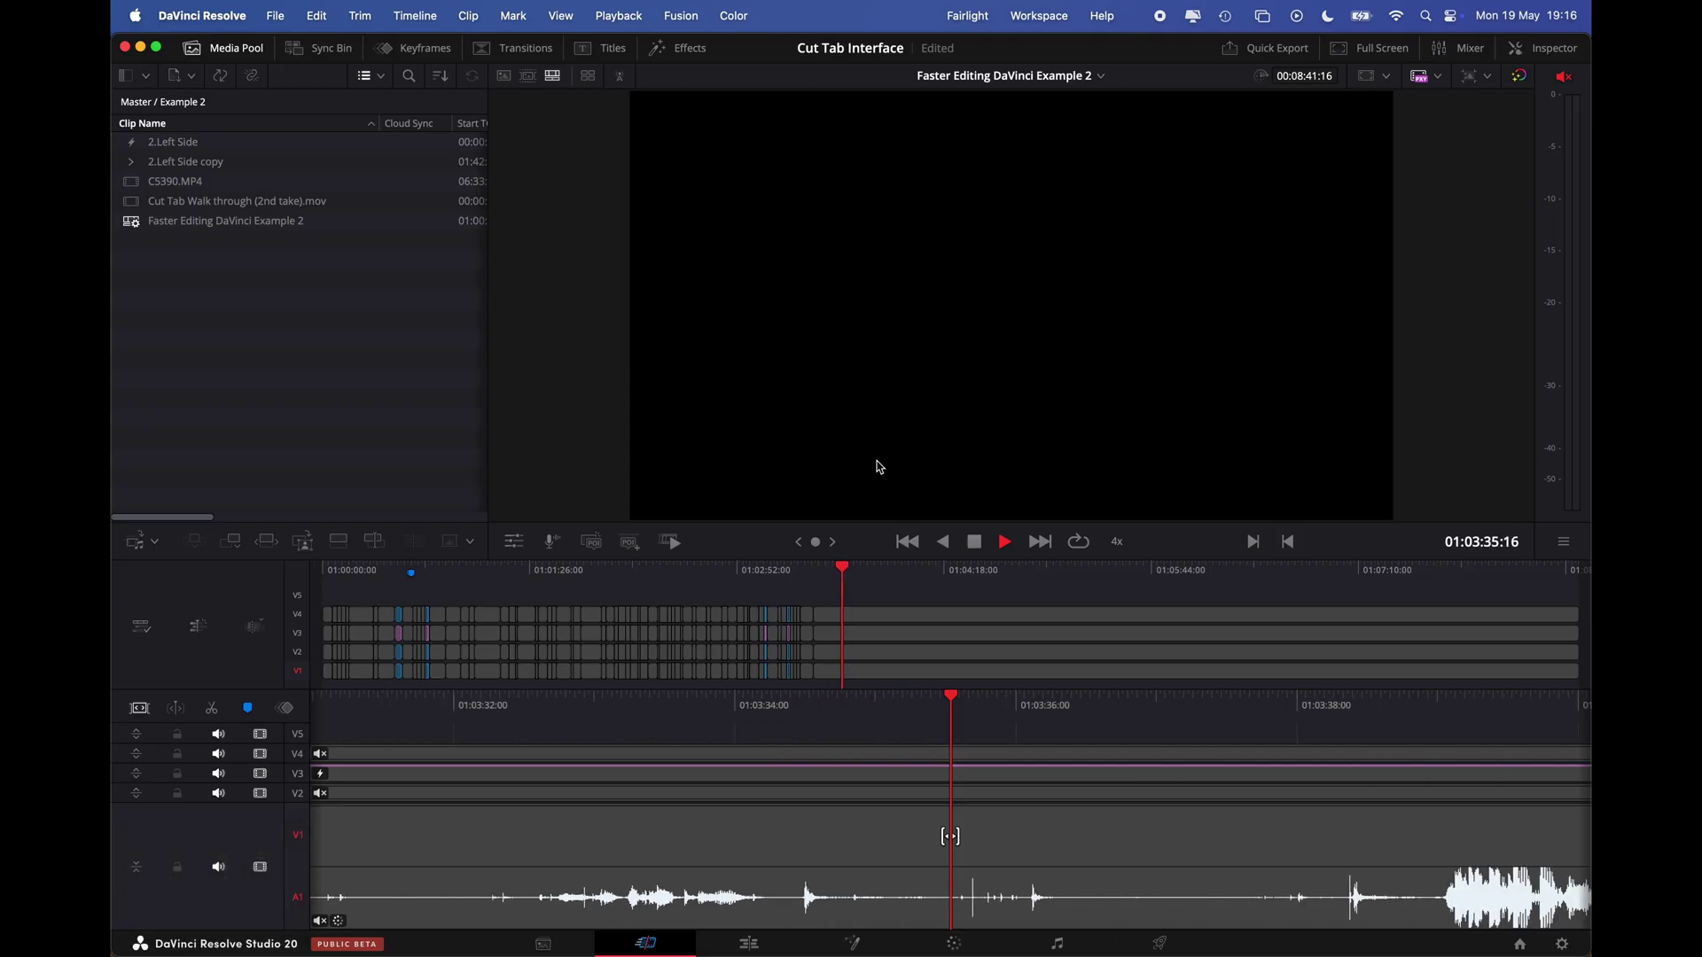
- Move the playhead to 01:03:51 on the Edit page, then return to the Cut page
{"action": "key", "text": "shift+4"}
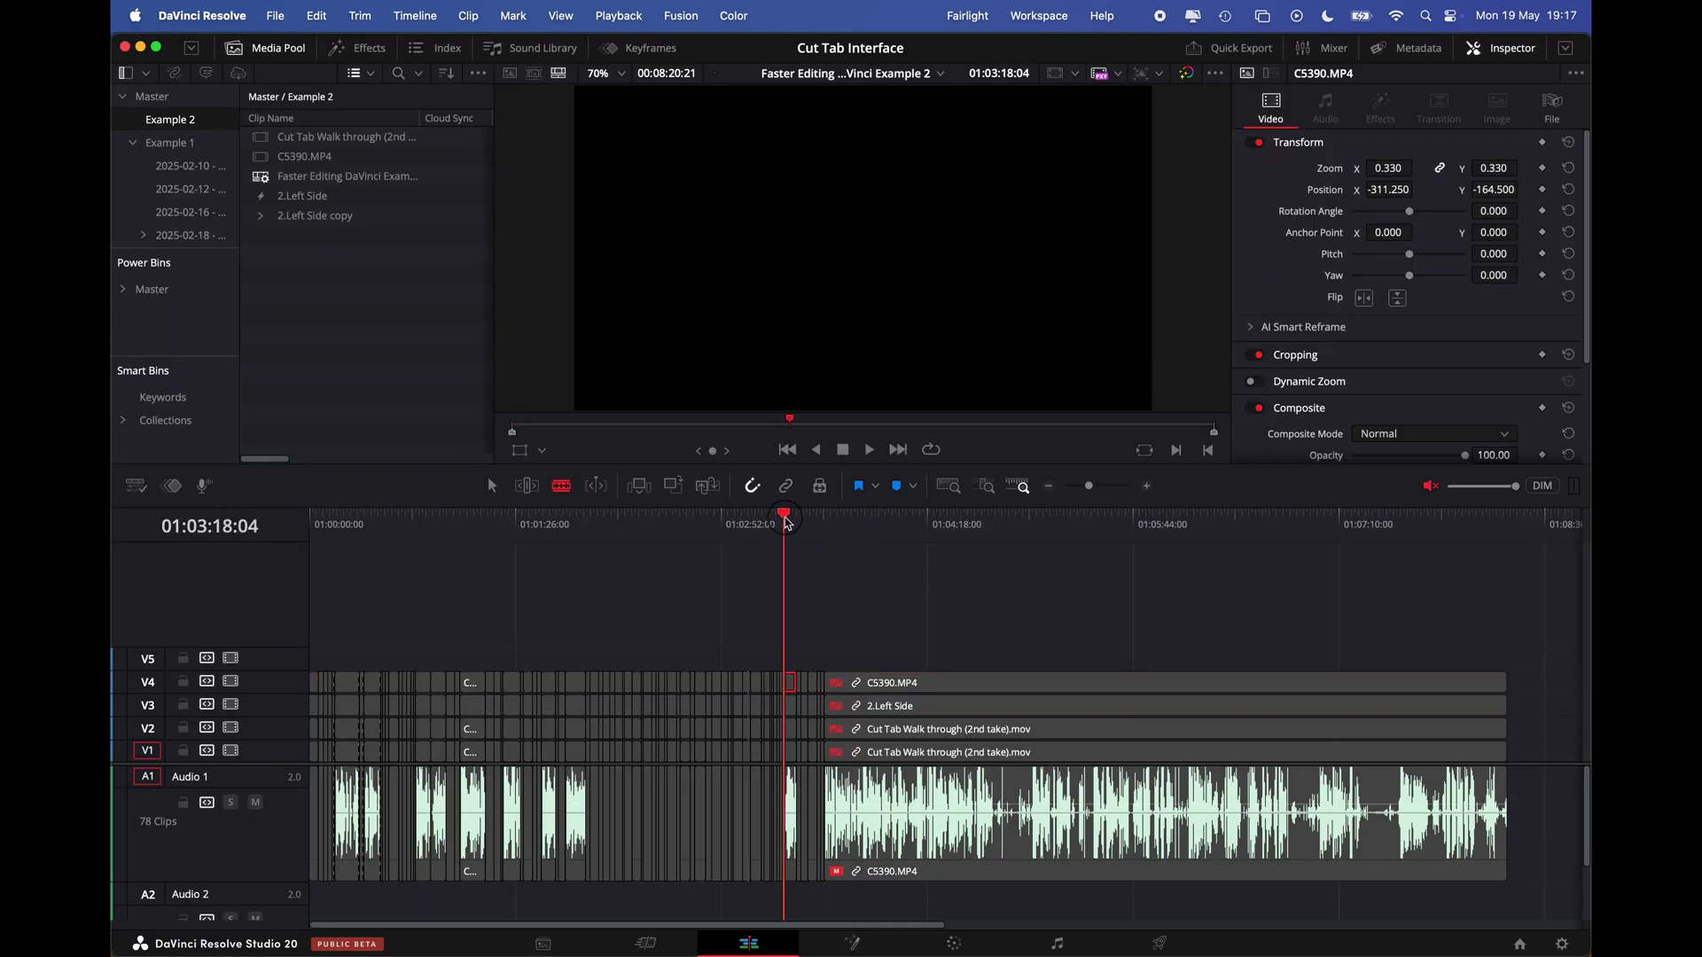
{"action": "mouse_move", "coordinate": [786, 523]}
{"action": "left_mouse_down"}
{"action": "mouse_move", "coordinate": [337, 567]}
{"action": "mouse_move", "coordinate": [840, 614]}
{"action": "left_mouse_up"}
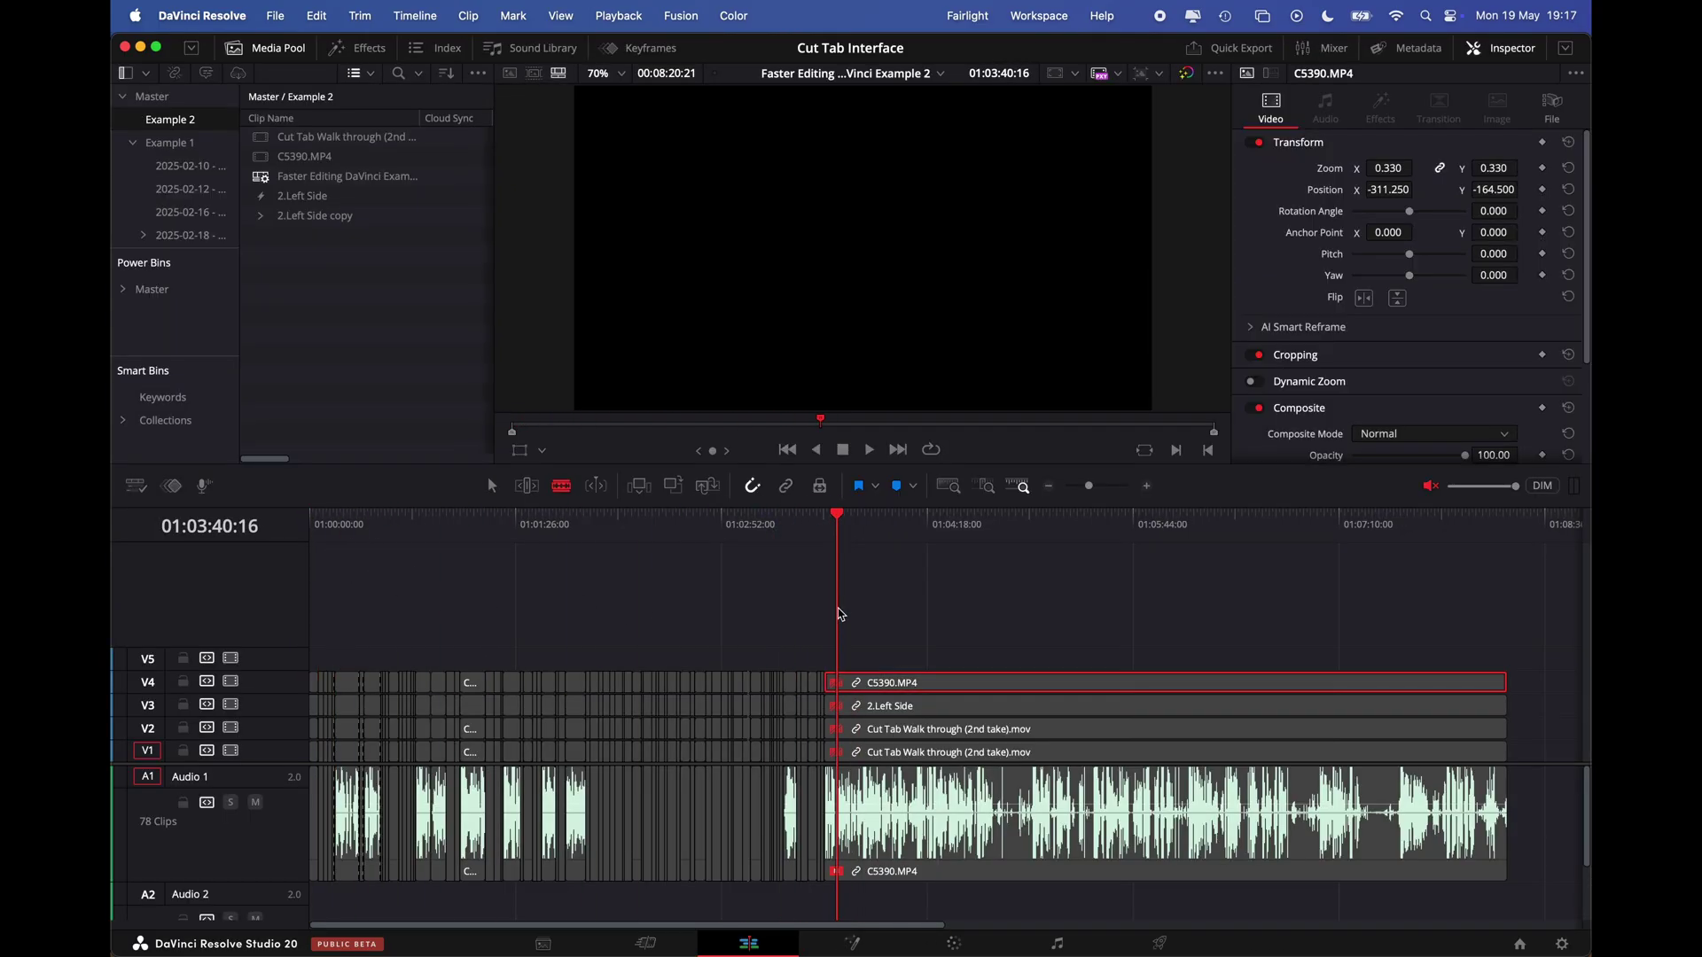
{"action": "left_click_drag", "start_coordinate": [841, 532], "coordinate": [871, 520]}
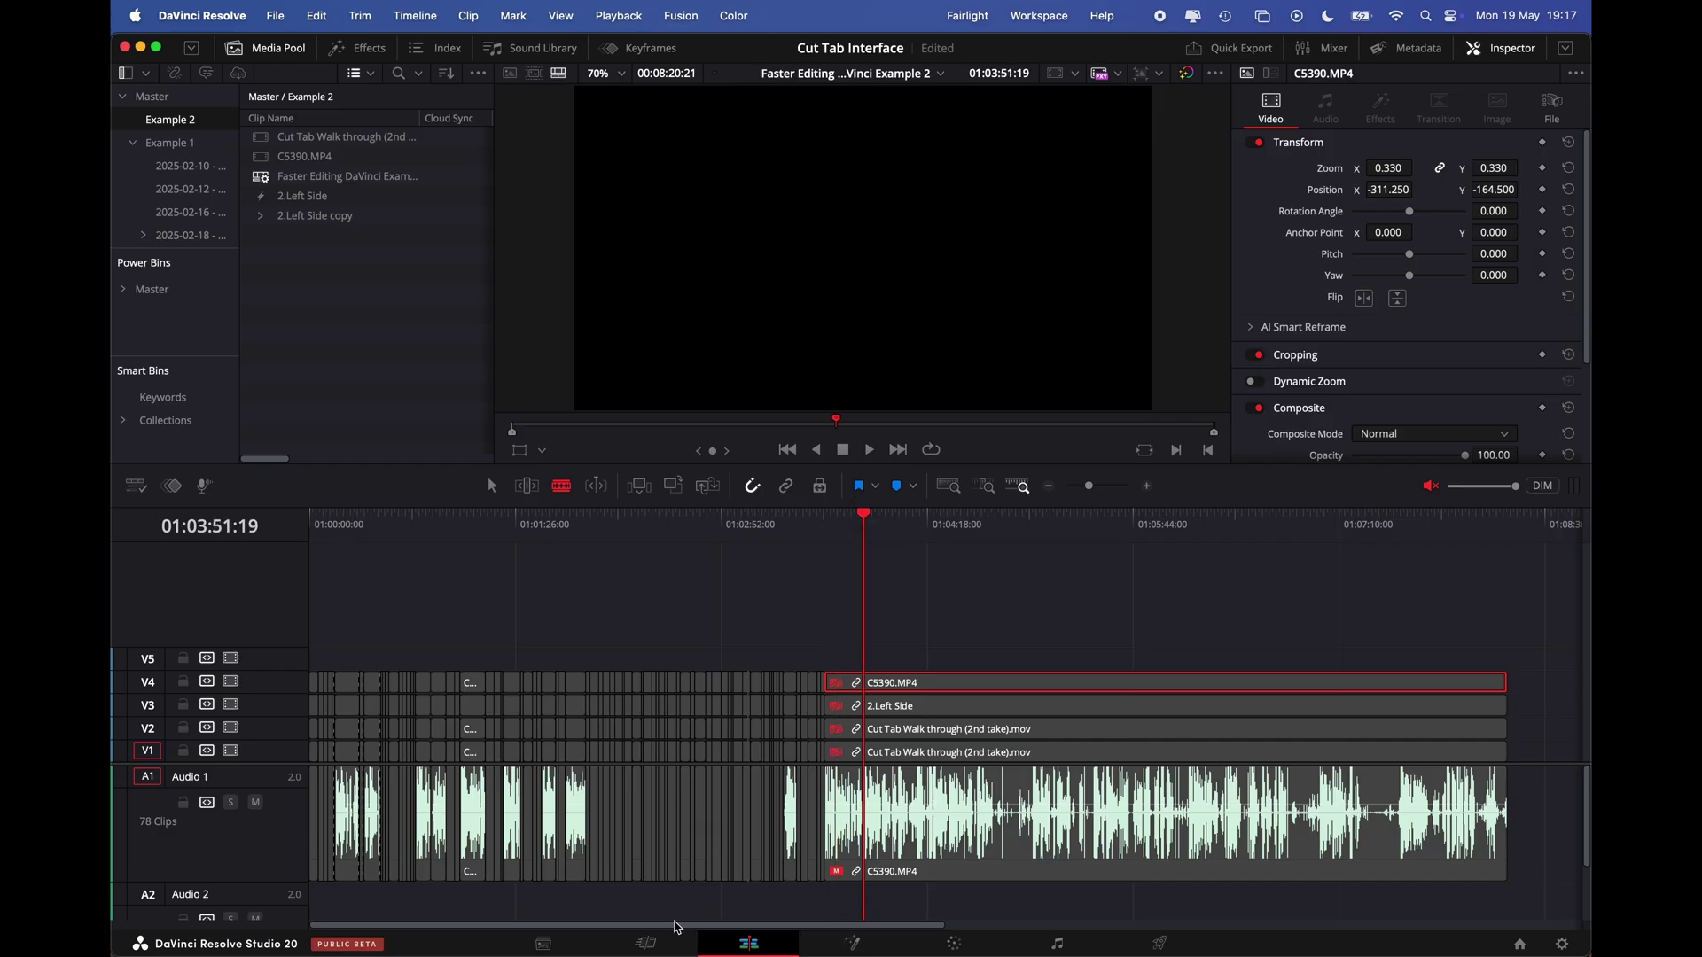
{"action": "left_click", "coordinate": [667, 938]}
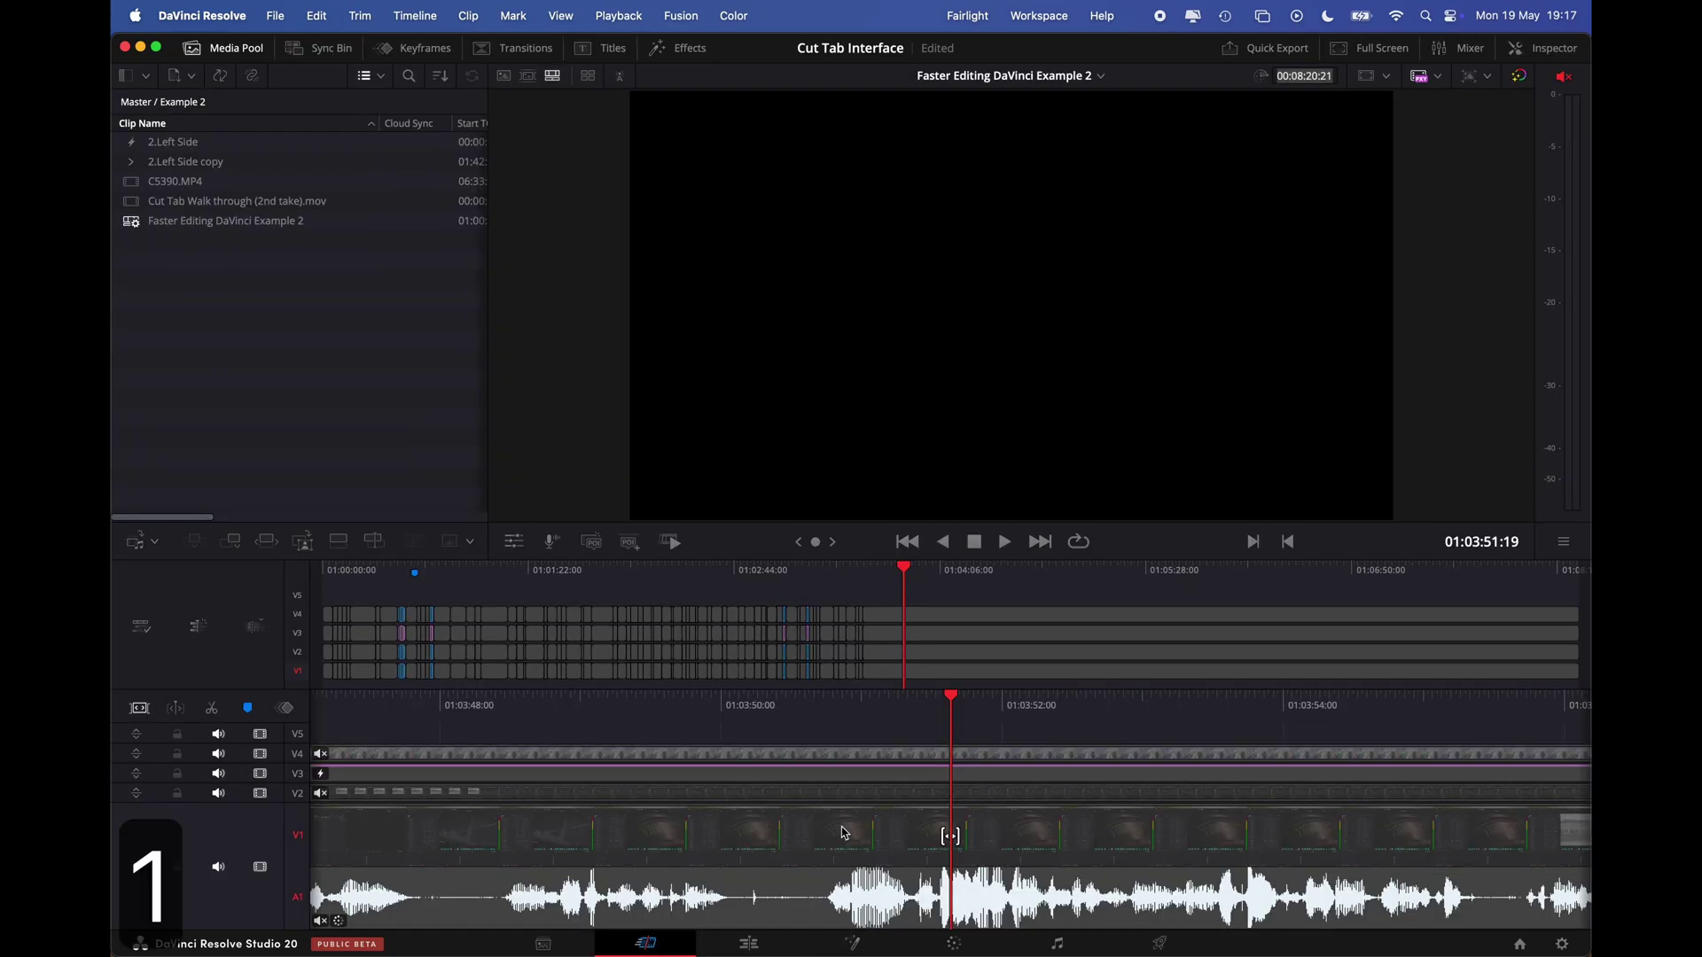
- Cut out the silent pauses around 01:04:00 with In/Out marks
{"action": "key", "text": "l"}
{"action": "key", "text": "l"}
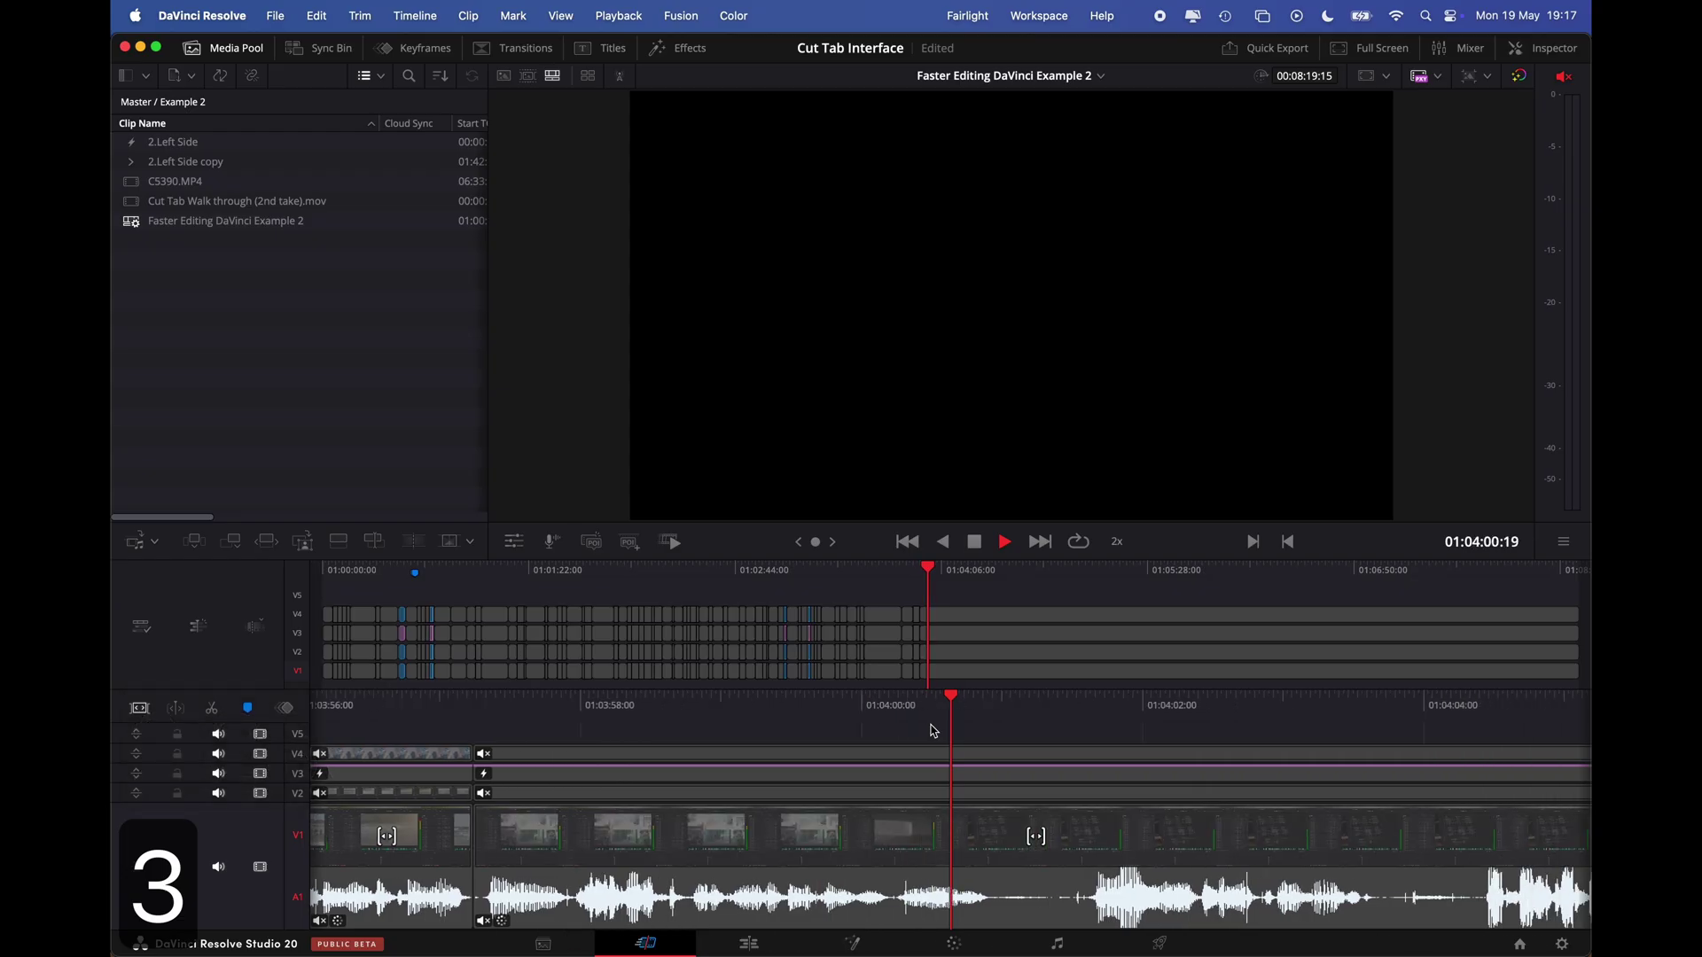
{"action": "key", "text": "0"}
{"action": "key", "text": "1"}
{"action": "key", "text": "2"}
{"action": "key", "text": "3"}
{"action": "key", "text": "3"}
- Trim the pauses through 01:04:07, shortening the edit to 8:16:02
{"action": "key", "text": "3"}
{"action": "key", "text": "2"}
{"action": "key", "text": "0"}
{"action": "key", "text": "2"}
{"action": "key", "text": "2"}
{"action": "key", "text": "2"}
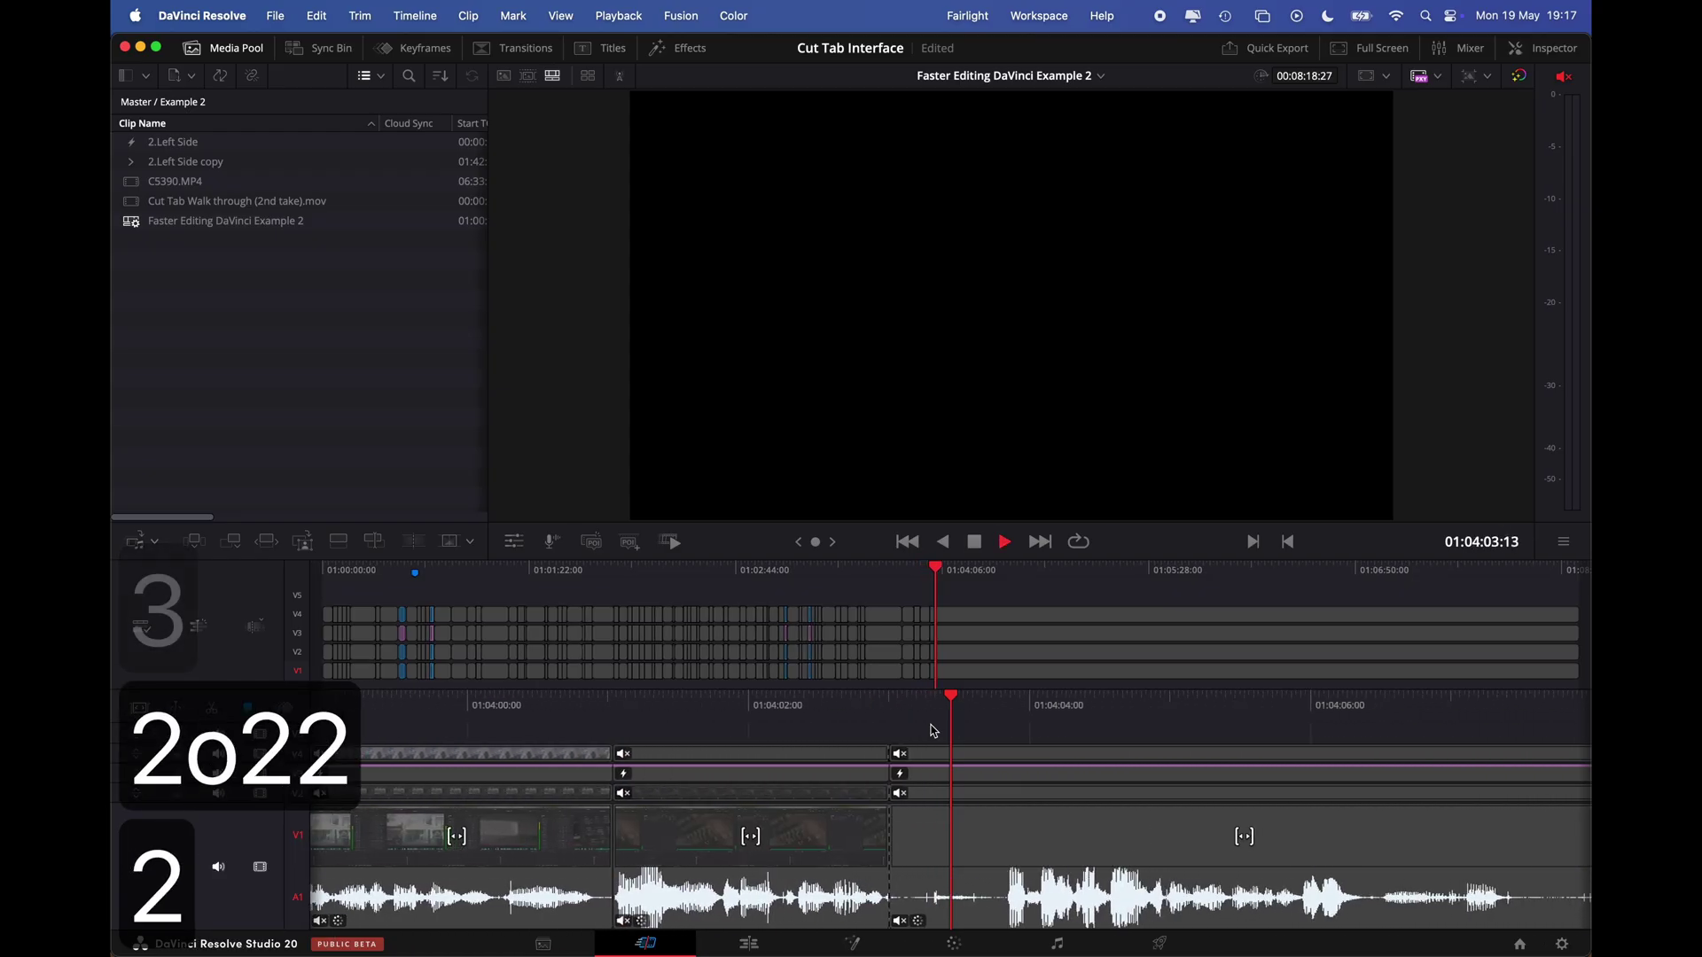
{"action": "key", "text": "i"}
{"action": "key", "text": "3"}
{"action": "key", "text": "3"}
{"action": "key", "text": "3"}
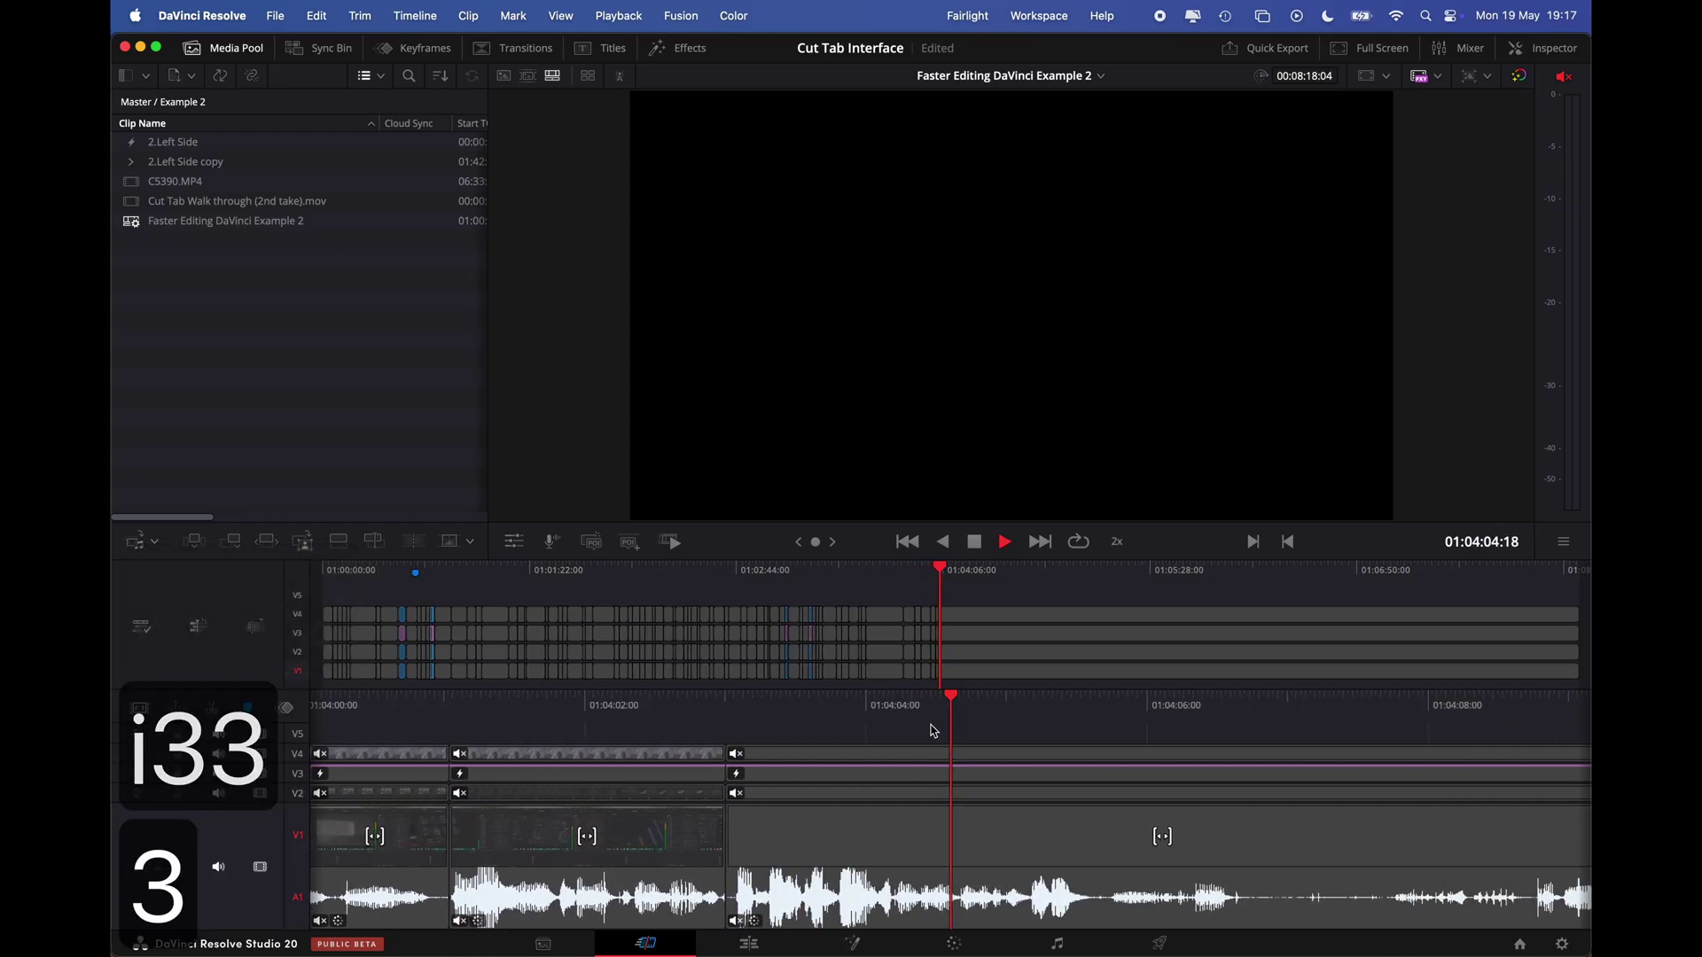
{"action": "key", "text": "3"}
{"action": "key", "text": "i"}
{"action": "key", "text": "3"}
{"action": "key", "text": "3"}
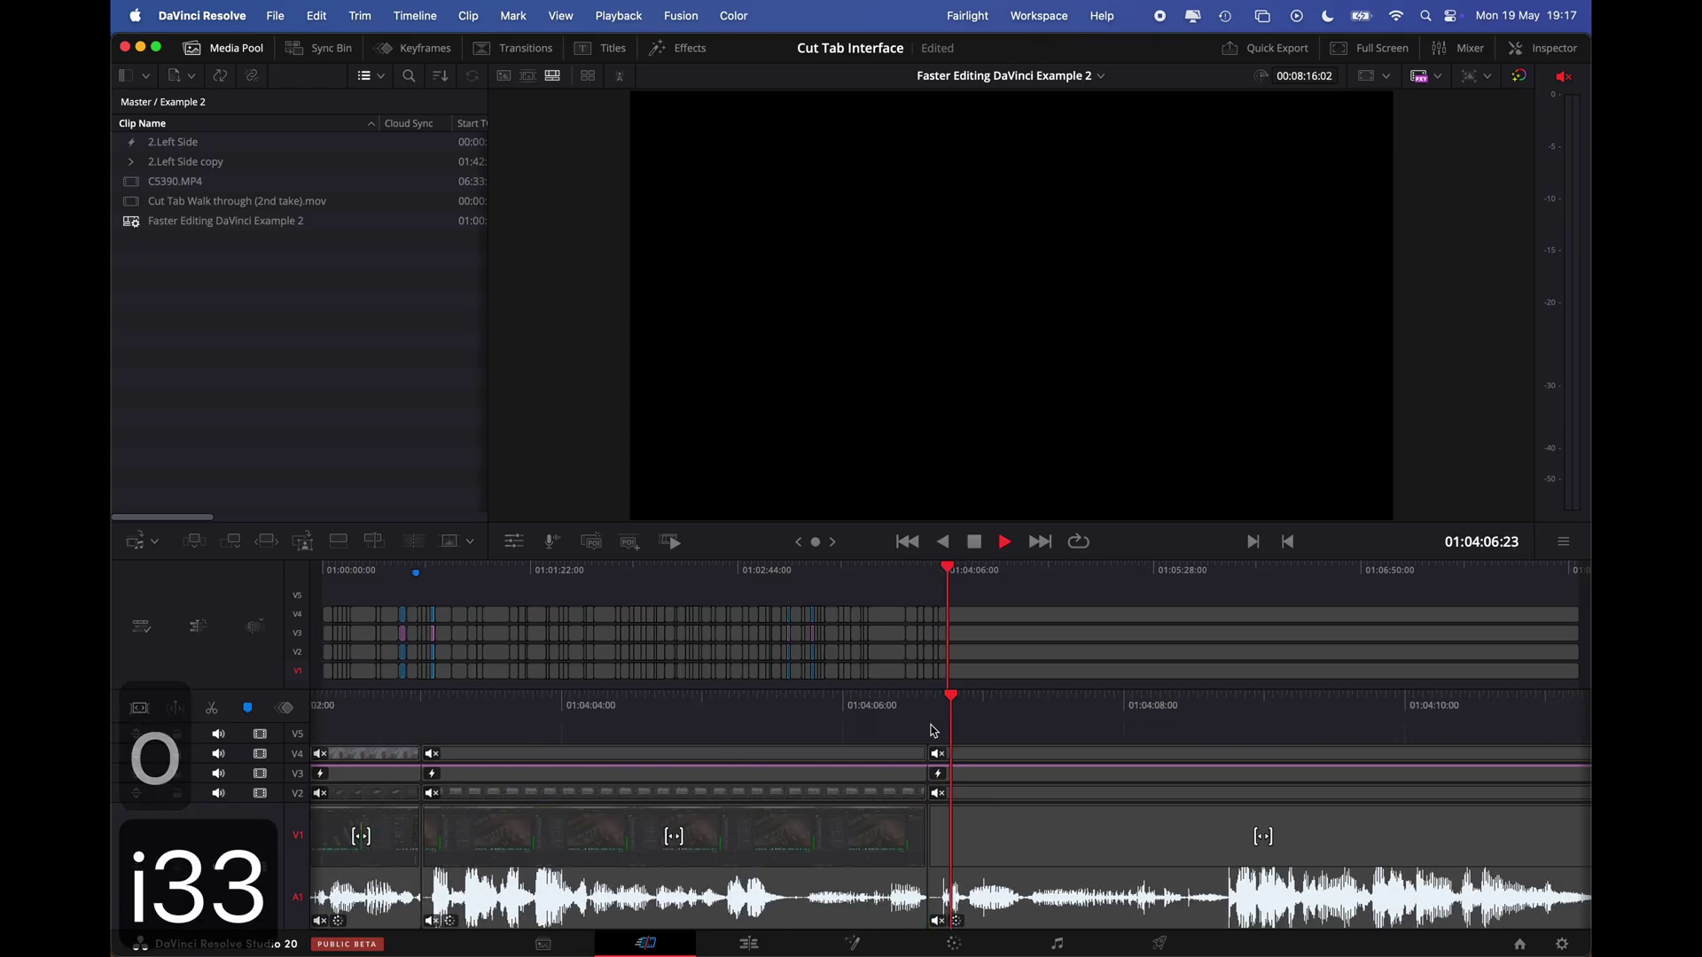
{"action": "key", "text": "3"}
{"action": "key", "text": "3"}
{"action": "key", "text": "2"}
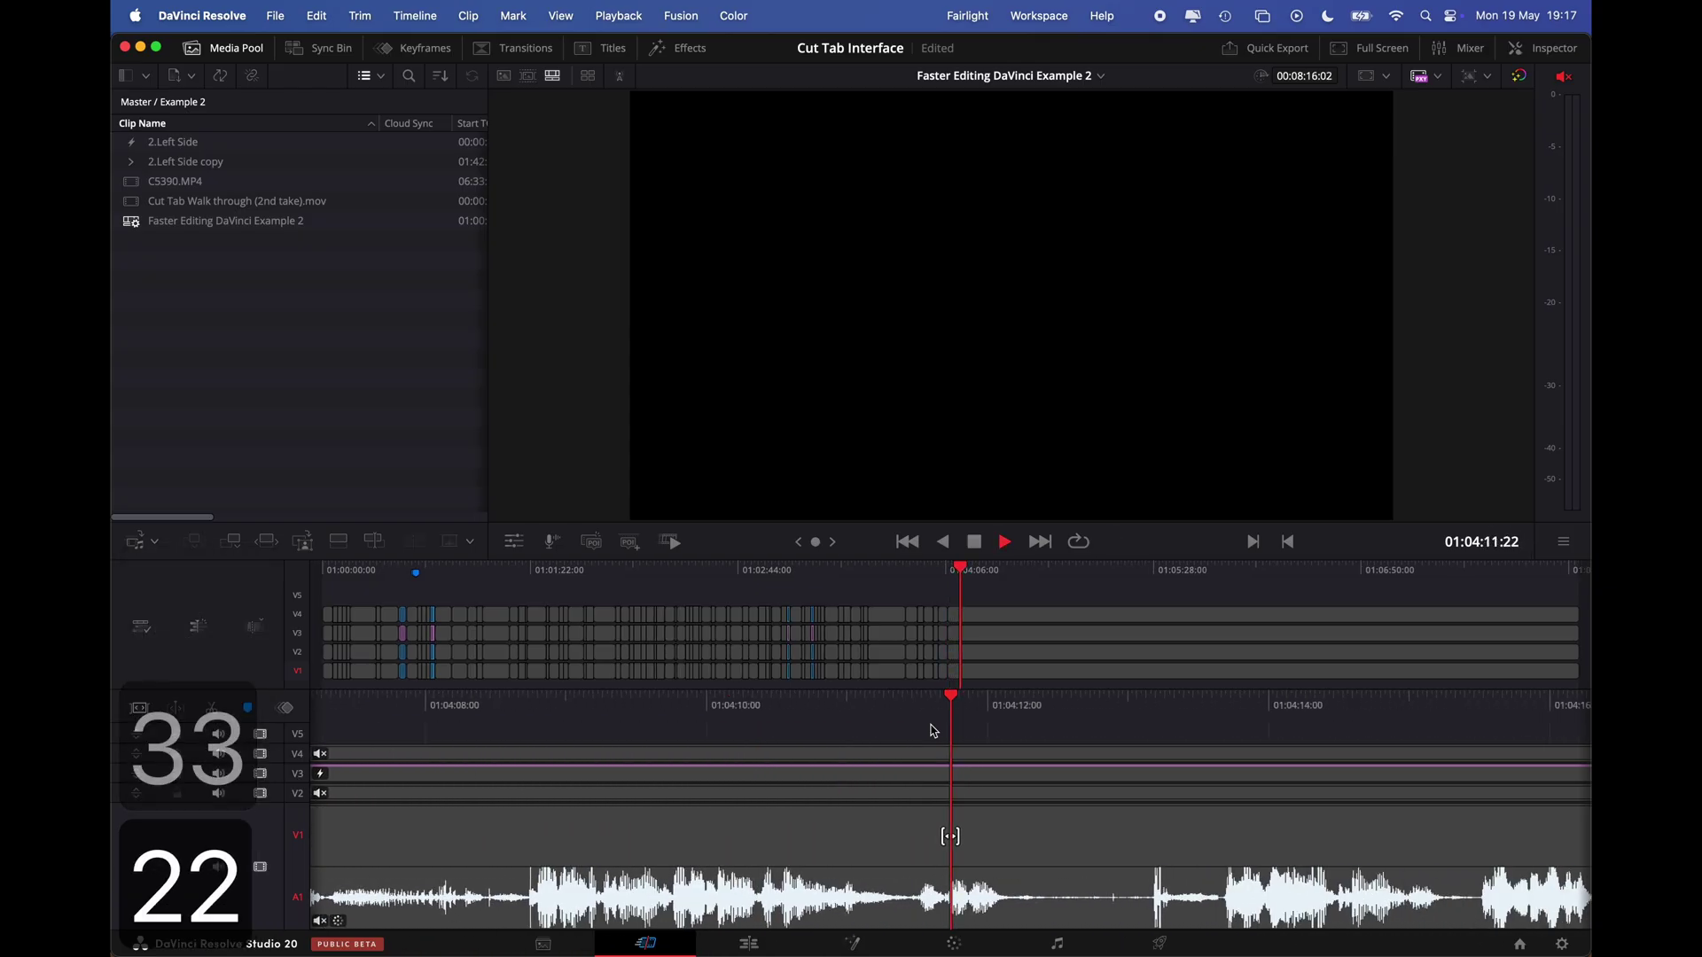